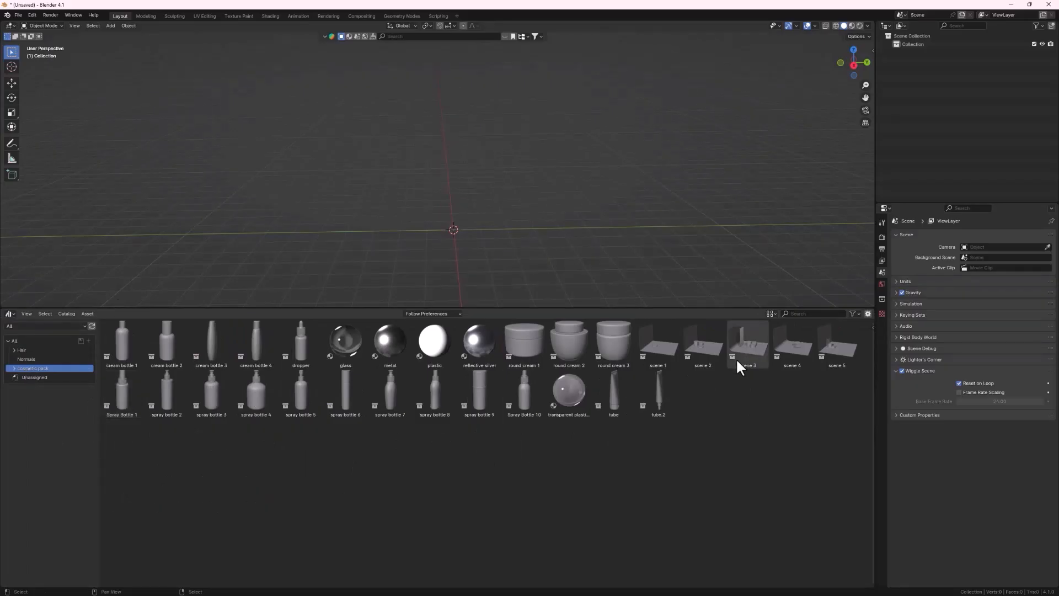
Step: Place the scene 2, round cream 1, Spray Bottle 10 and tube assets from the library, standing the products on the podiums
{"action": "left_click_drag", "start_coordinate": [740, 362], "coordinate": [455, 215]}
{"action": "left_click_drag", "start_coordinate": [525, 436], "coordinate": [414, 265]}
{"action": "left_click_drag", "start_coordinate": [524, 487], "coordinate": [452, 220]}
{"action": "left_click_drag", "start_coordinate": [613, 487], "coordinate": [465, 185]}
Step: Raise the tube about 0.1 m along Z above its podium and view the arrangement through the camera
{"action": "middle_click_drag", "start_coordinate": [574, 220], "coordinate": [547, 219]}
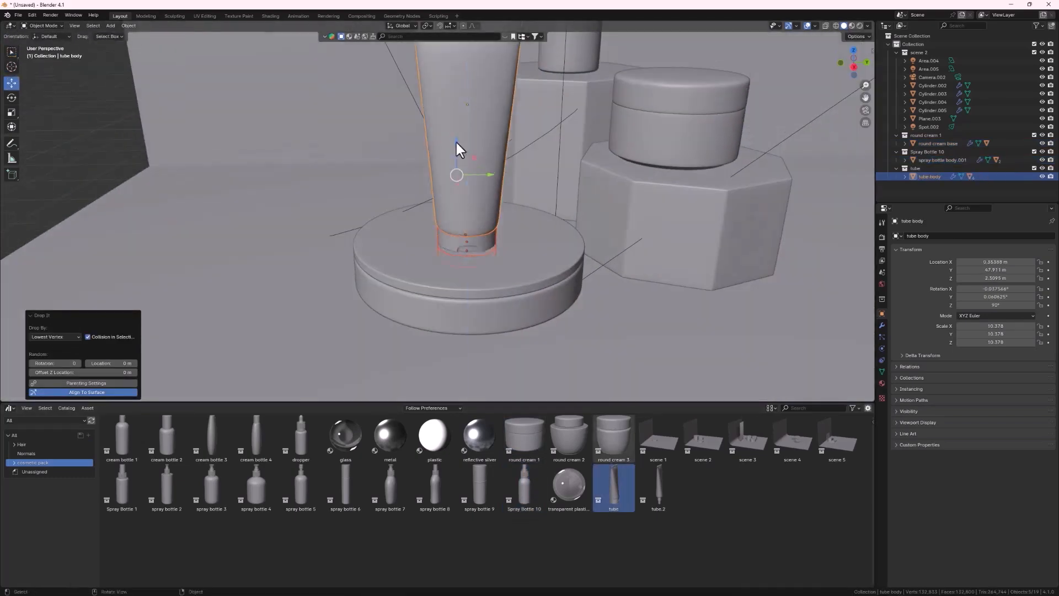
{"action": "left_click_drag", "start_coordinate": [456, 142], "coordinate": [457, 134]}
{"action": "middle_click_drag", "start_coordinate": [468, 226], "coordinate": [439, 213]}
{"action": "scroll", "coordinate": [438, 212], "scroll_direction": "down", "scroll_amount": 5}
{"action": "left_click", "coordinate": [866, 110]}
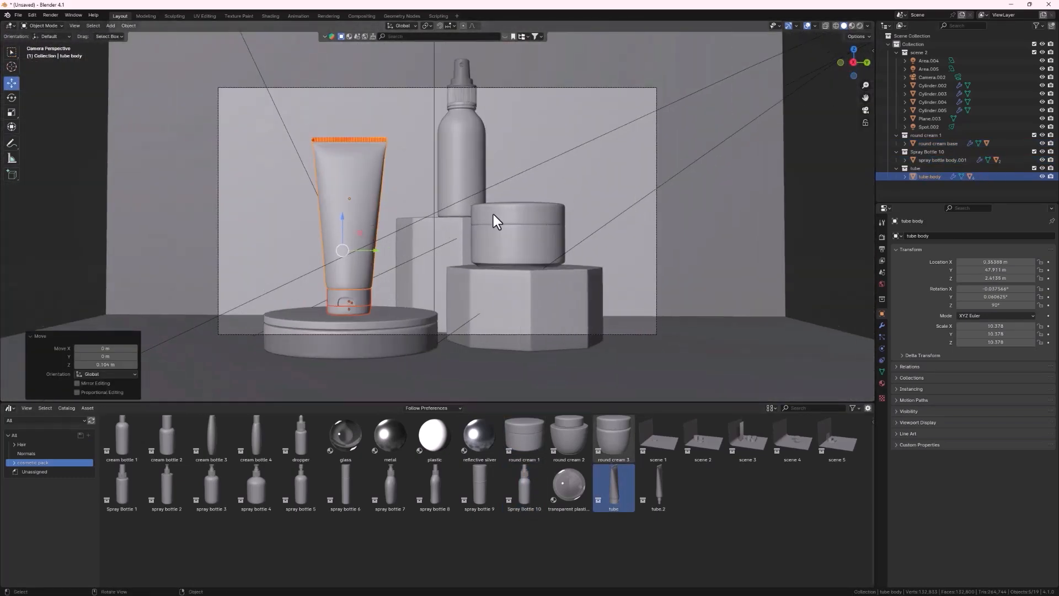
Step: Set up Cycles rendering and display the camera view with rendered shading
{"action": "left_click", "coordinate": [882, 237]}
{"action": "left_click", "coordinate": [860, 26]}
{"action": "left_click", "coordinate": [791, 75]}
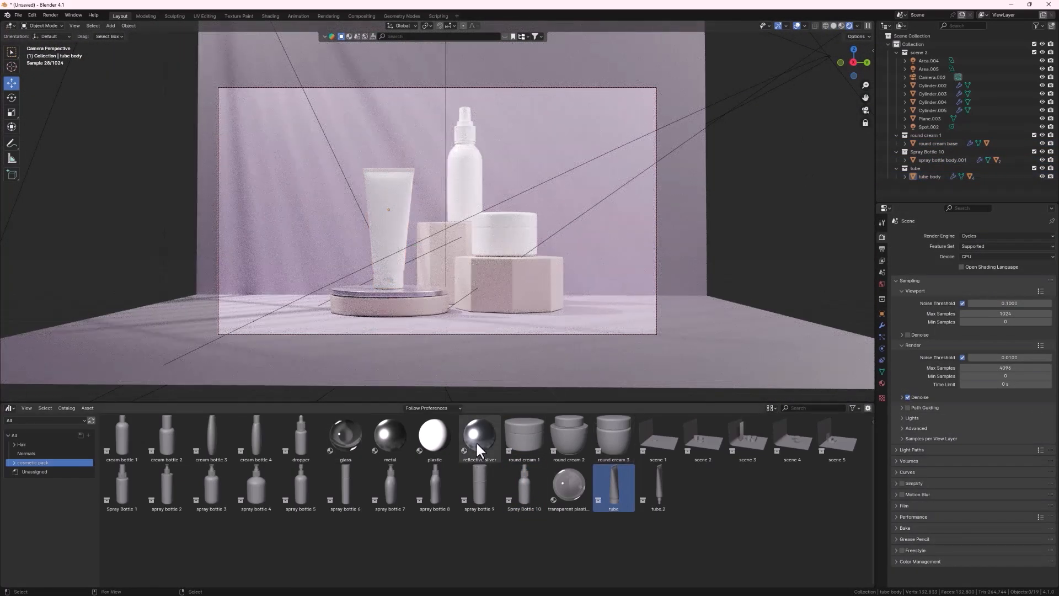
Step: Apply the reflective silver and metal materials from the asset library to parts of the product arrangement
{"action": "left_click_drag", "start_coordinate": [479, 446], "coordinate": [475, 450]}
{"action": "mouse_move", "coordinate": [483, 284]}
{"action": "middle_mouse_down"}
{"action": "mouse_move", "coordinate": [462, 317]}
{"action": "mouse_move", "coordinate": [460, 305]}
{"action": "middle_mouse_up"}
{"action": "left_click", "coordinate": [842, 26]}
{"action": "key", "text": "space"}
{"action": "key", "text": "space"}
{"action": "mouse_move", "coordinate": [390, 437]}
{"action": "left_mouse_down"}
{"action": "mouse_move", "coordinate": [404, 390]}
{"action": "mouse_move", "coordinate": [397, 237]}
{"action": "left_mouse_up"}
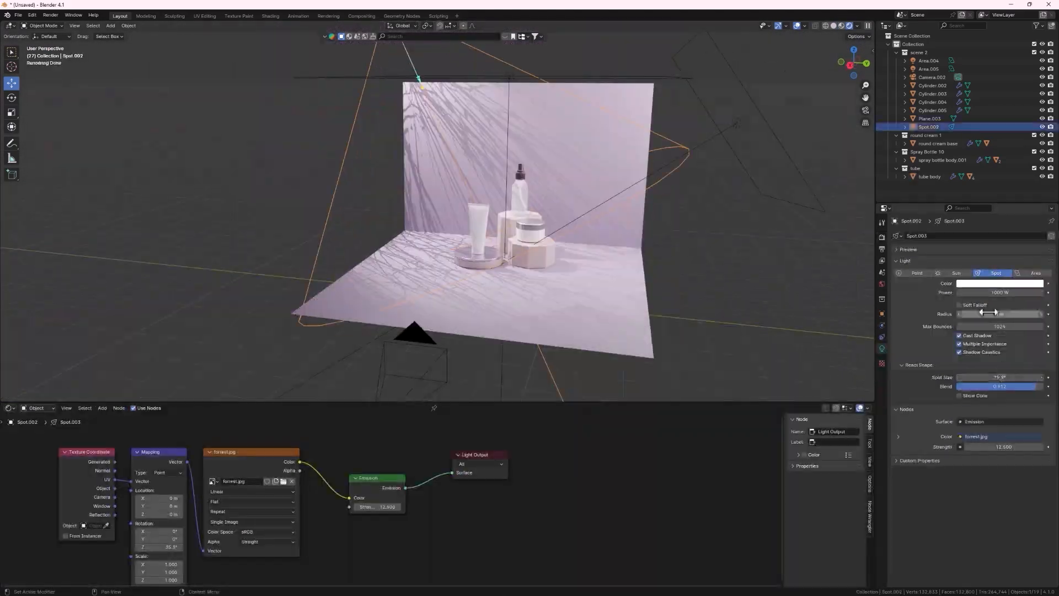
Step: Set the spot light's radius to 0.1 m and check the lighting through the camera
{"action": "left_click_drag", "start_coordinate": [988, 312], "coordinate": [974, 313]}
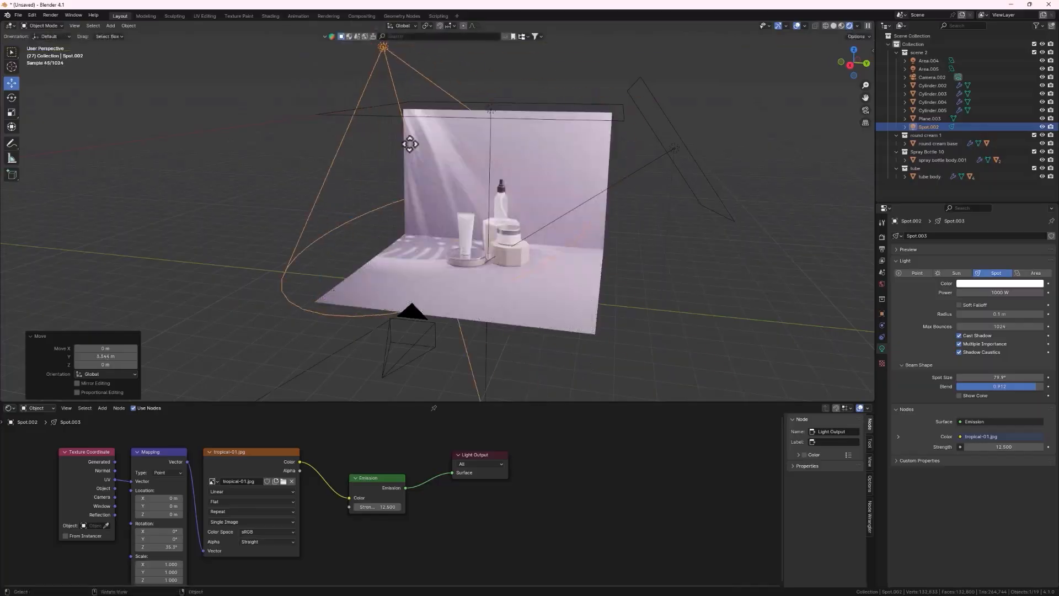
{"action": "key", "text": "KP_0"}
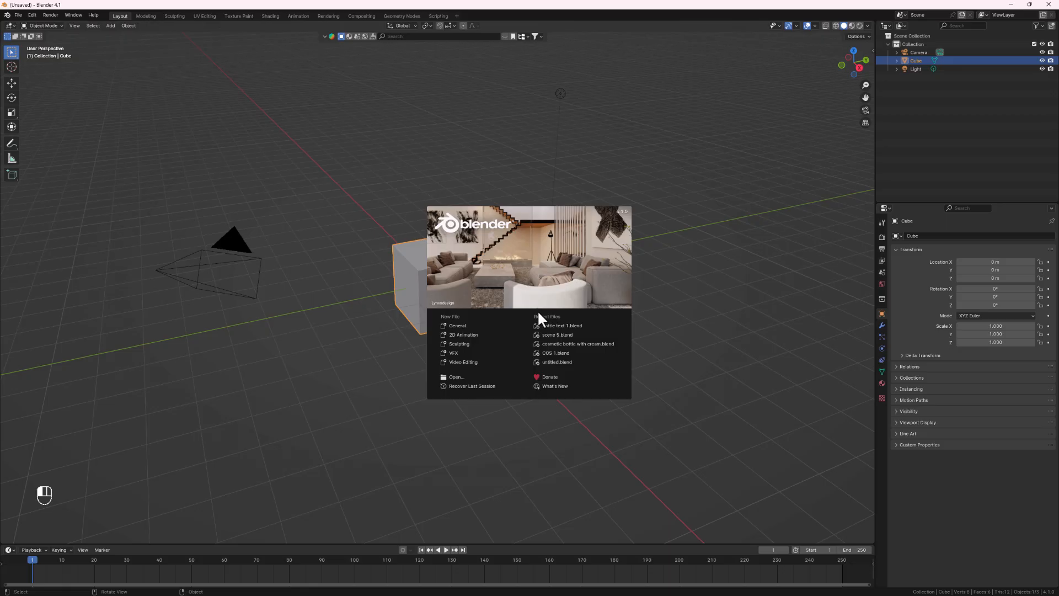
Step: Start a new General file and delete the default cube and light, keeping the camera
{"action": "left_click", "coordinate": [458, 325]}
{"action": "scroll", "coordinate": [493, 320], "scroll_direction": "down", "scroll_amount": 3}
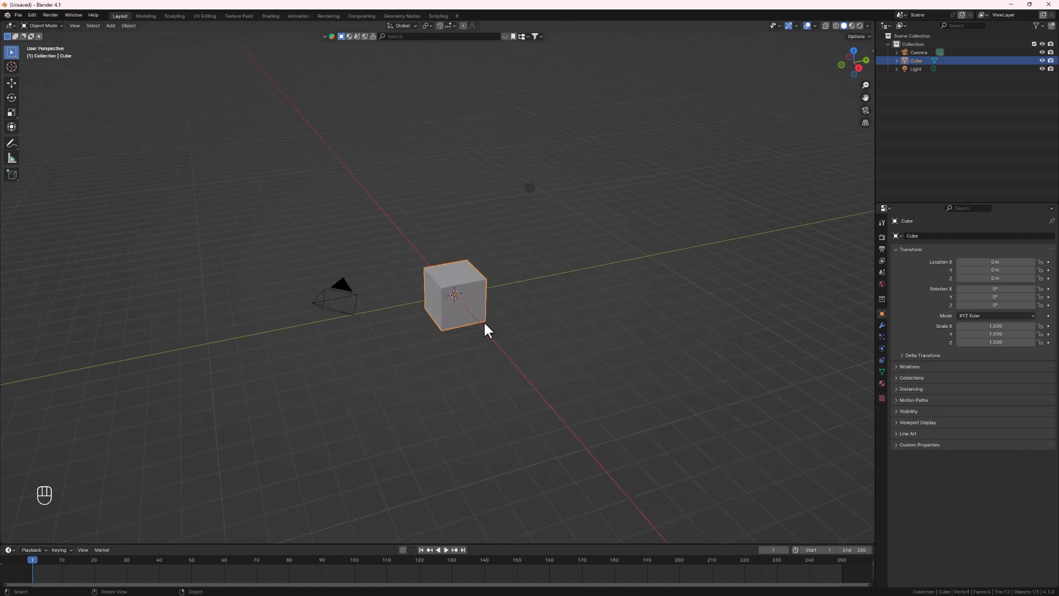
{"action": "middle_click_drag", "start_coordinate": [538, 195], "coordinate": [623, 262]}
{"action": "left_click_drag", "start_coordinate": [599, 127], "coordinate": [365, 369]}
{"action": "key", "text": "x"}
{"action": "left_click", "coordinate": [461, 320]}
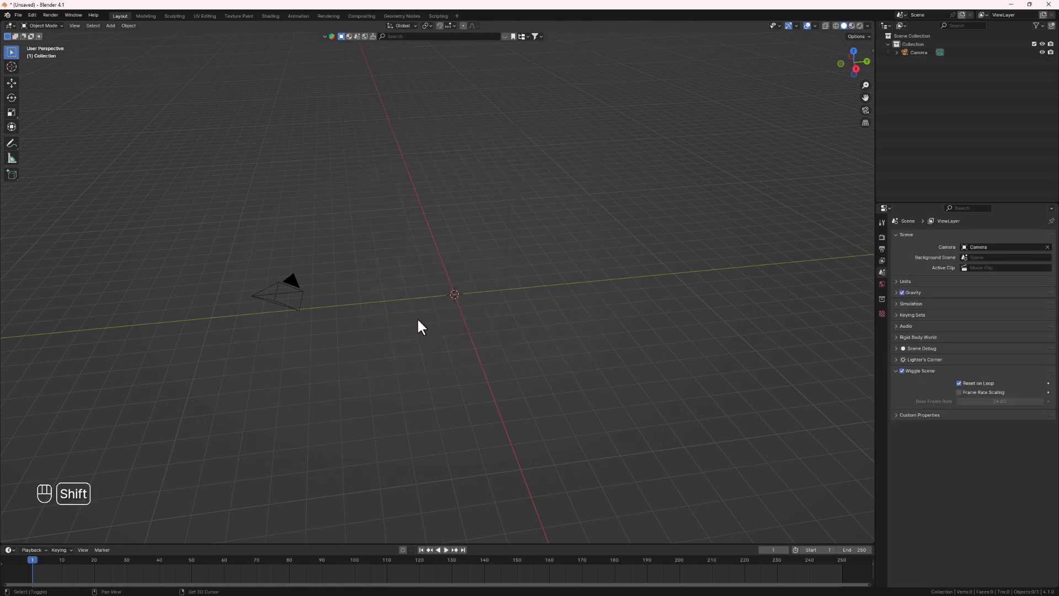
Step: Add a cylinder mesh at the origin with 24 vertices
{"action": "key", "text": "shift+a"}
{"action": "mouse_move", "coordinate": [418, 321]}
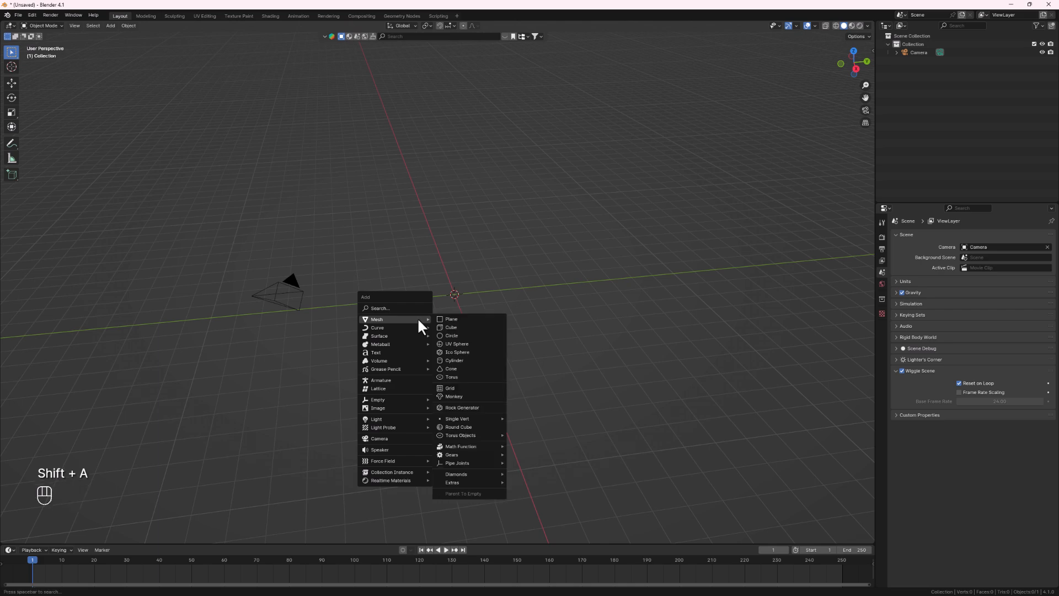
{"action": "left_click", "coordinate": [459, 359]}
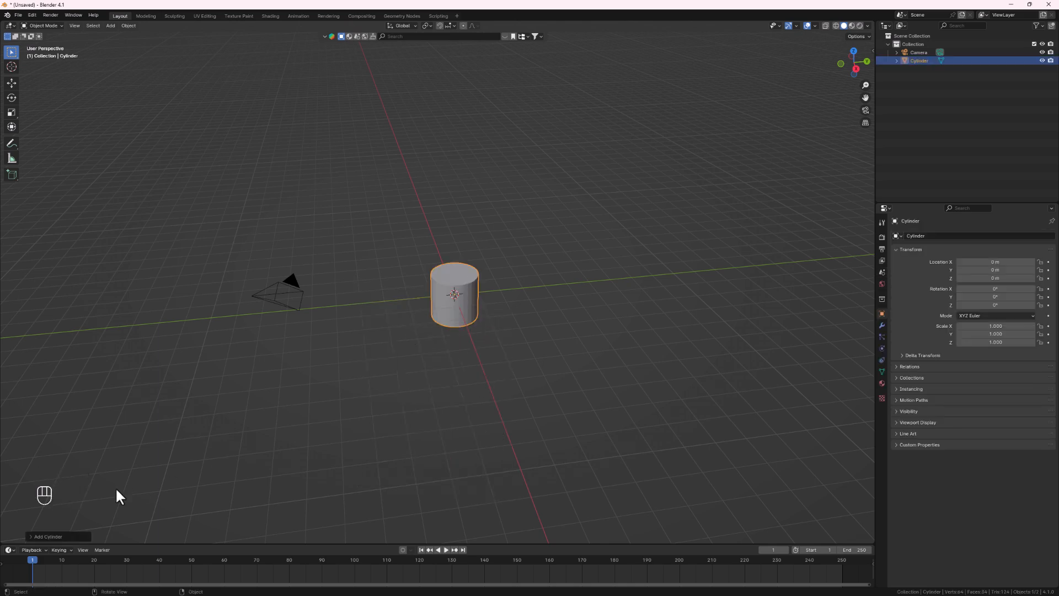
{"action": "left_click", "coordinate": [31, 537]}
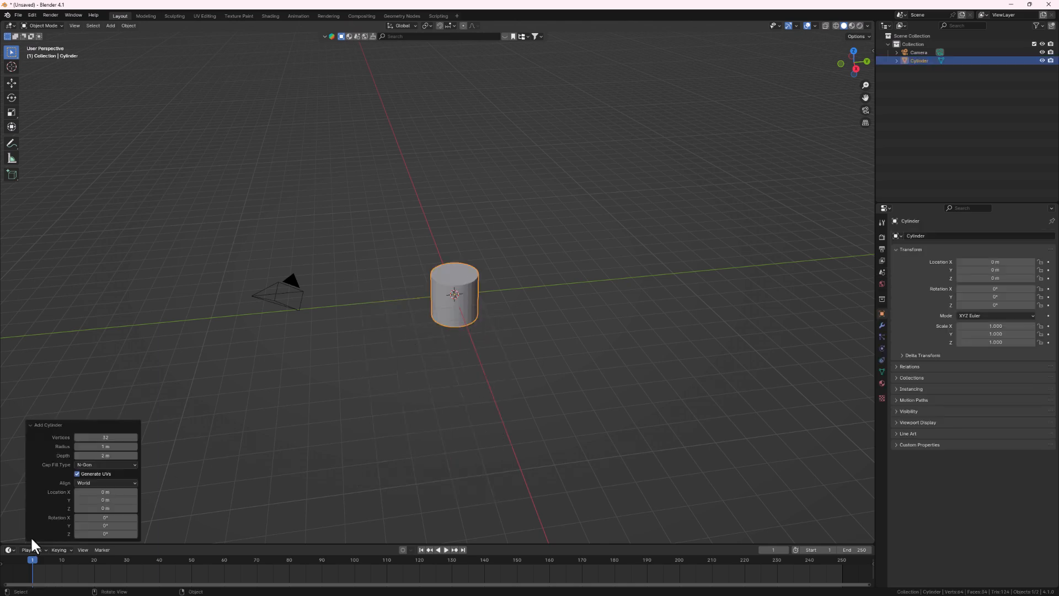
{"action": "left_click", "coordinate": [113, 438]}
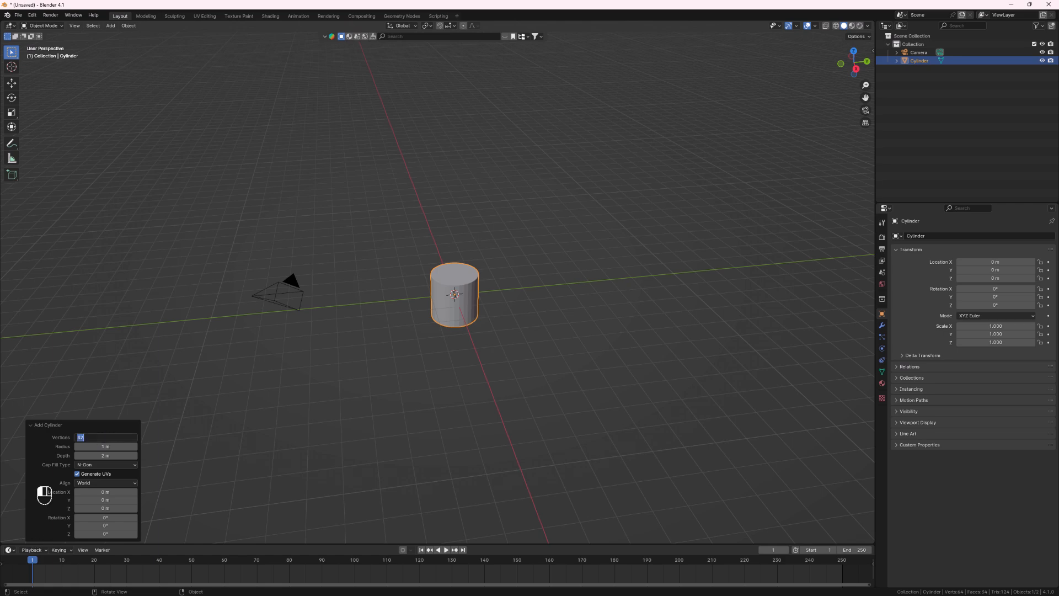
{"action": "key", "text": "Return"}
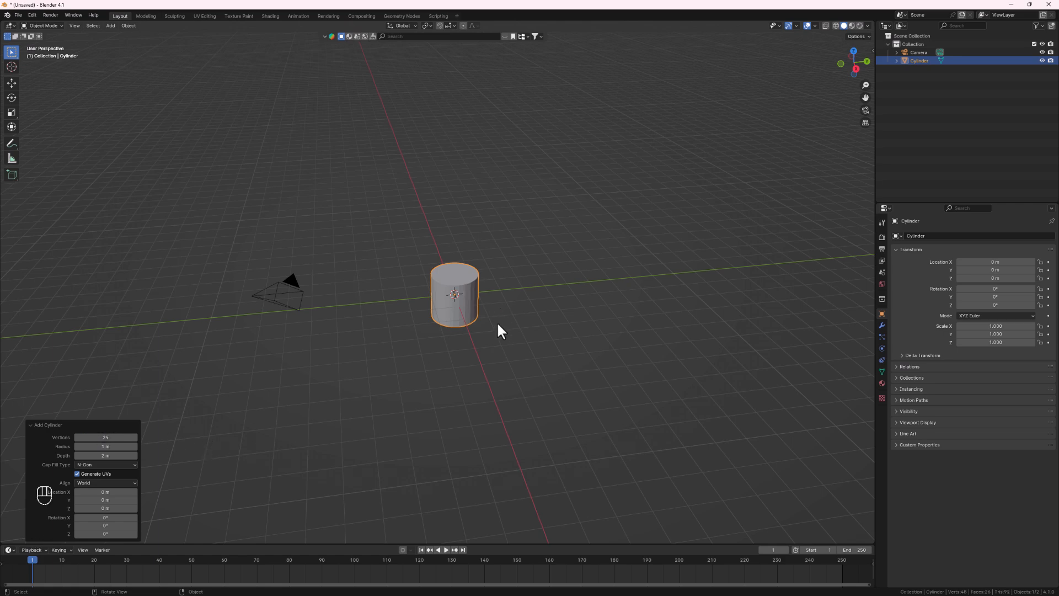
{"action": "left_click", "coordinate": [506, 480]}
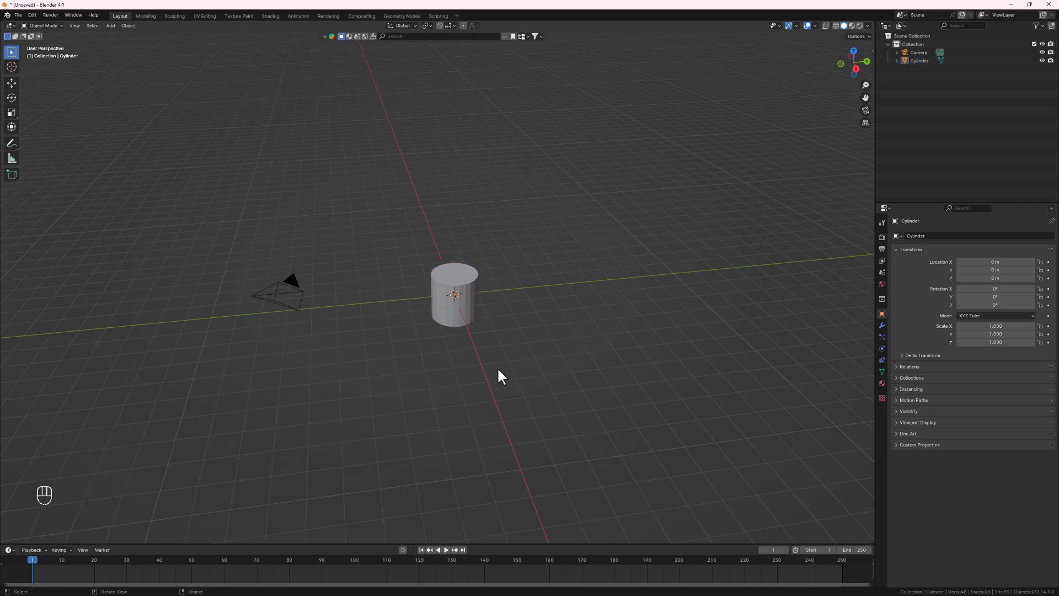
Step: Scale the cylinder down uniformly to about 0.42 and apply its scale
{"action": "scroll", "coordinate": [464, 309], "scroll_direction": "up", "scroll_amount": 3}
{"action": "left_click", "coordinate": [425, 270]}
{"action": "middle_click_drag", "start_coordinate": [505, 326], "coordinate": [482, 338]}
{"action": "key", "text": "s"}
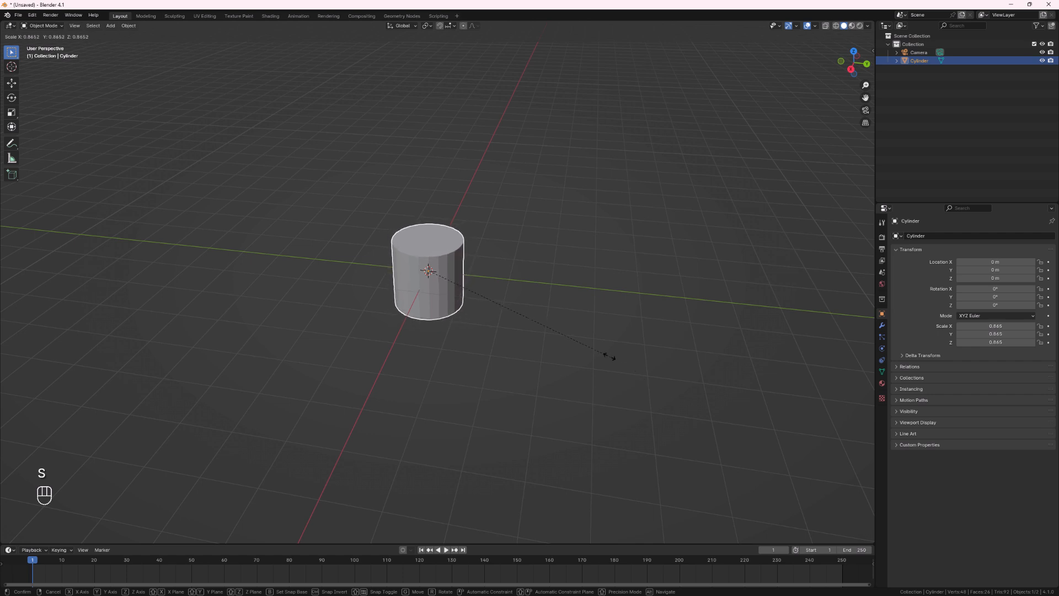
{"action": "left_click", "coordinate": [511, 314]}
{"action": "scroll", "coordinate": [381, 250], "scroll_direction": "up", "scroll_amount": 3}
{"action": "middle_click_drag", "start_coordinate": [381, 251], "coordinate": [433, 283]}
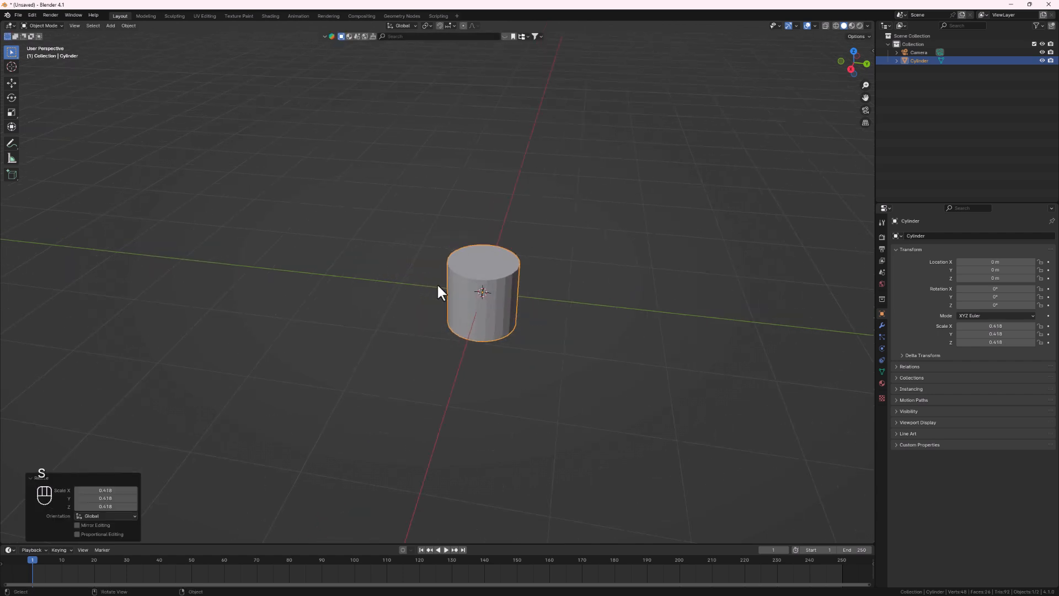
{"action": "scroll", "coordinate": [433, 284], "scroll_direction": "up", "scroll_amount": 4}
{"action": "middle_click_drag", "start_coordinate": [507, 321], "coordinate": [508, 309]}
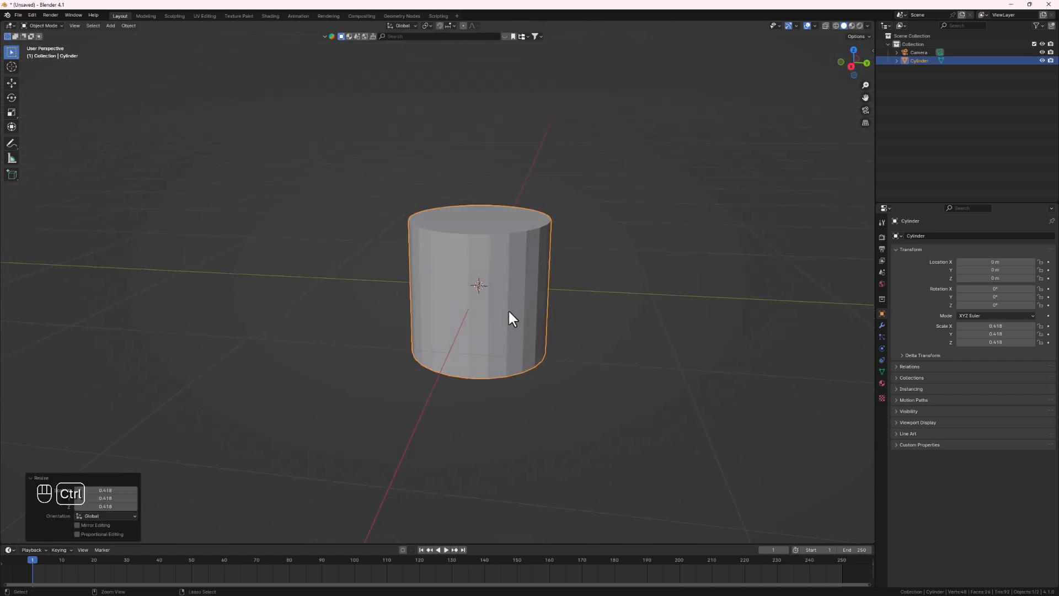
{"action": "key", "text": "ctrl+a"}
{"action": "left_click", "coordinate": [458, 311]}
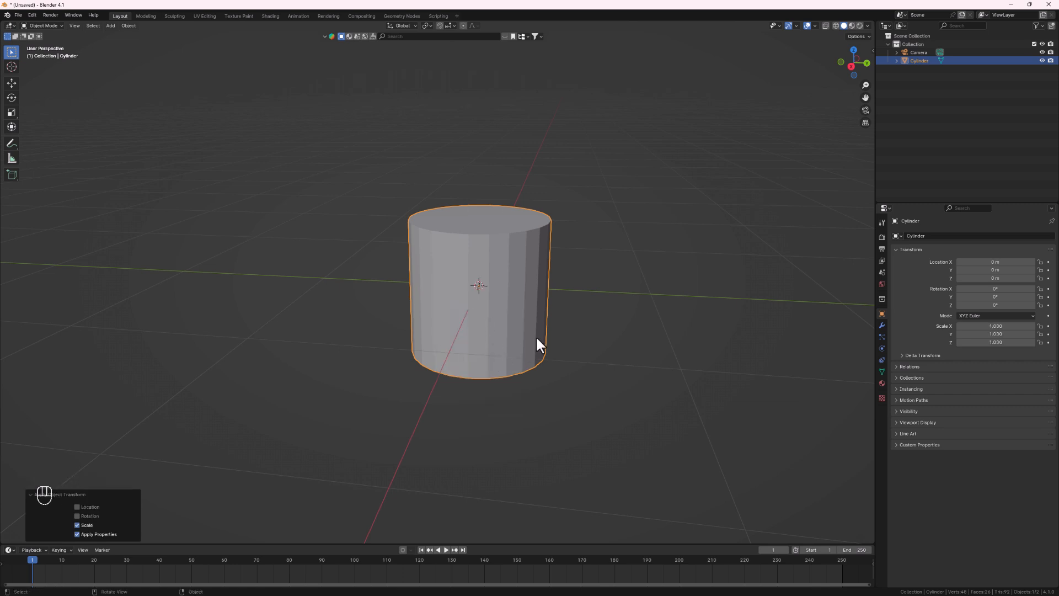
Step: Enter Edit Mode in face selection and raise the cylinder's top face about 1.67 m along Z
{"action": "key", "text": "Tab"}
{"action": "scroll", "coordinate": [514, 310], "scroll_direction": "down", "scroll_amount": 1}
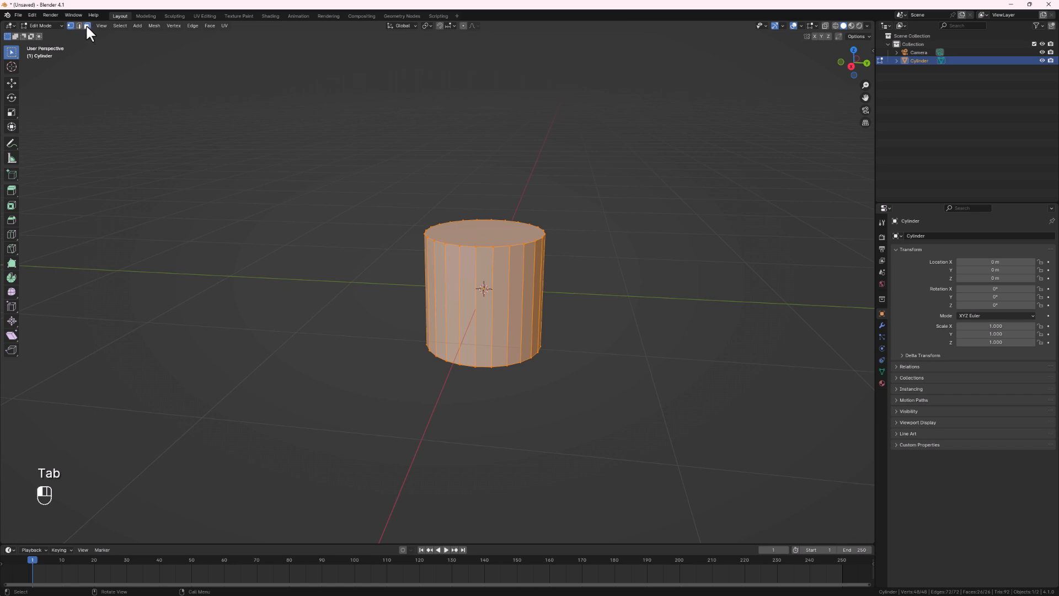
{"action": "middle_click_drag", "start_coordinate": [461, 277], "coordinate": [425, 284], "text": "shift"}
{"action": "left_click", "coordinate": [466, 302]}
{"action": "scroll", "coordinate": [469, 306], "scroll_direction": "down", "scroll_amount": 3}
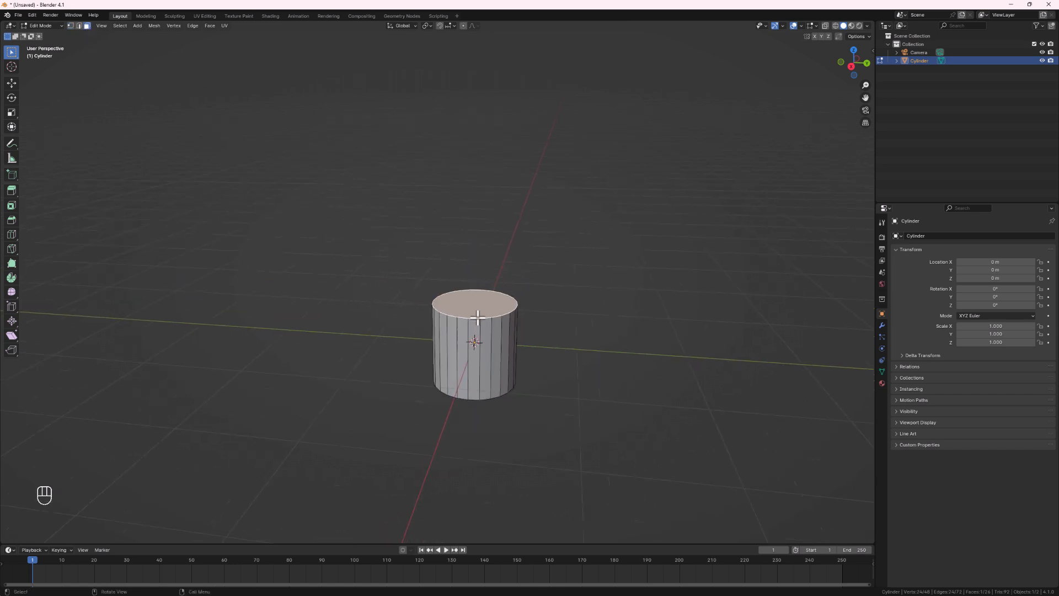
{"action": "key", "text": "g"}
{"action": "key", "text": "z"}
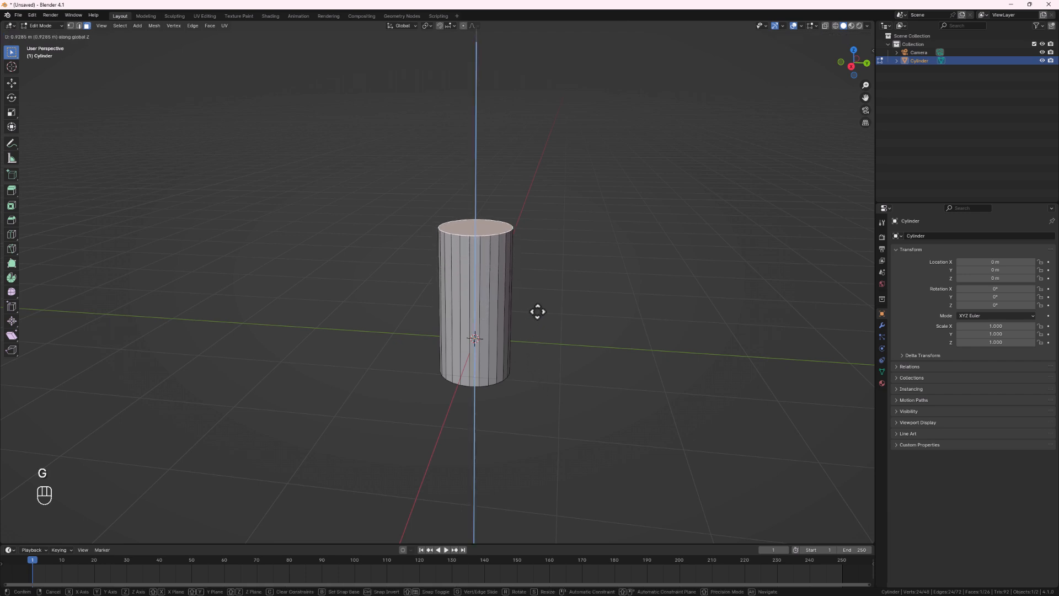
{"action": "left_click", "coordinate": [564, 246]}
{"action": "mouse_move", "coordinate": [548, 370]}
{"action": "middle_mouse_down"}
{"action": "mouse_move", "coordinate": [558, 336]}
{"action": "mouse_move", "coordinate": [541, 374]}
{"action": "middle_mouse_up"}
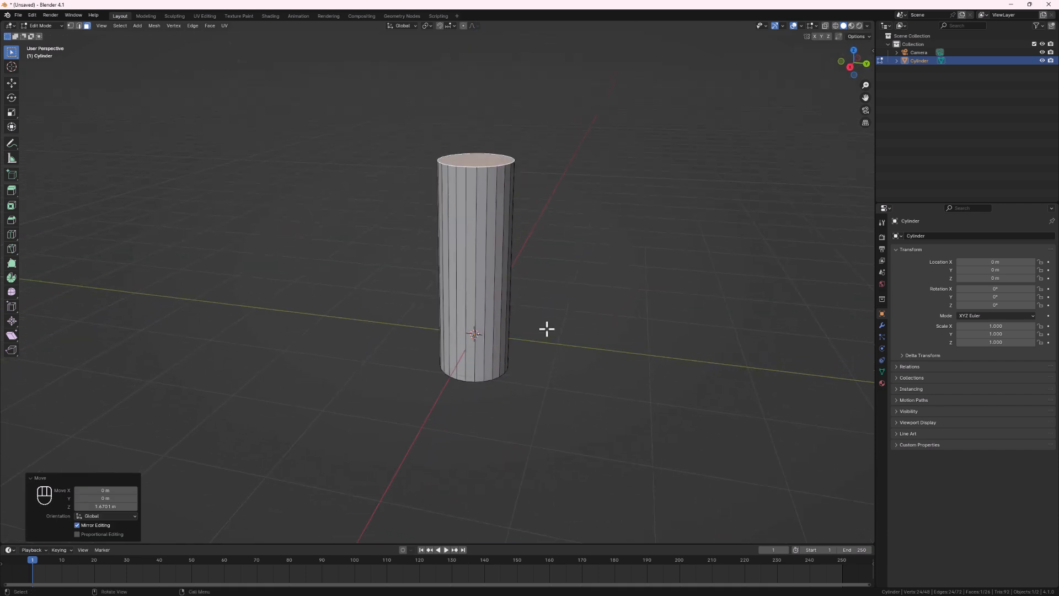
Step: Fine-tune the body height by moving the top face up about 0.09 m and back down about 0.06 m along Z
{"action": "key", "text": "g"}
{"action": "key", "text": "z"}
{"action": "left_click", "coordinate": [525, 308]}
{"action": "middle_click_drag", "start_coordinate": [526, 307], "coordinate": [500, 263]}
{"action": "scroll", "coordinate": [500, 263], "scroll_direction": "down", "scroll_amount": 2}
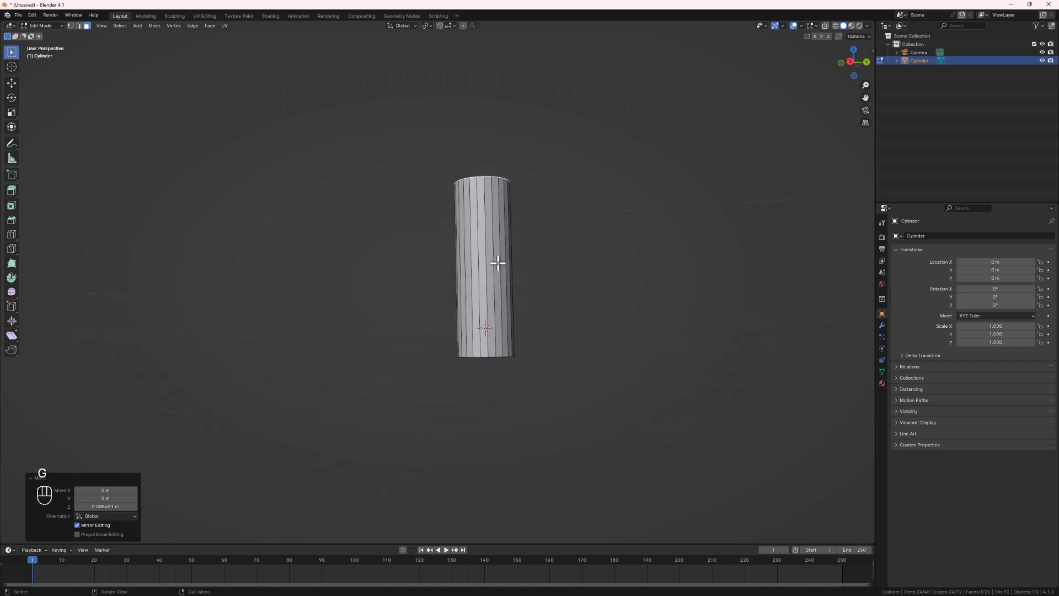
{"action": "key", "text": "g"}
{"action": "key", "text": "z"}
{"action": "left_click", "coordinate": [536, 278]}
{"action": "middle_click_drag", "start_coordinate": [534, 282], "coordinate": [508, 177]}
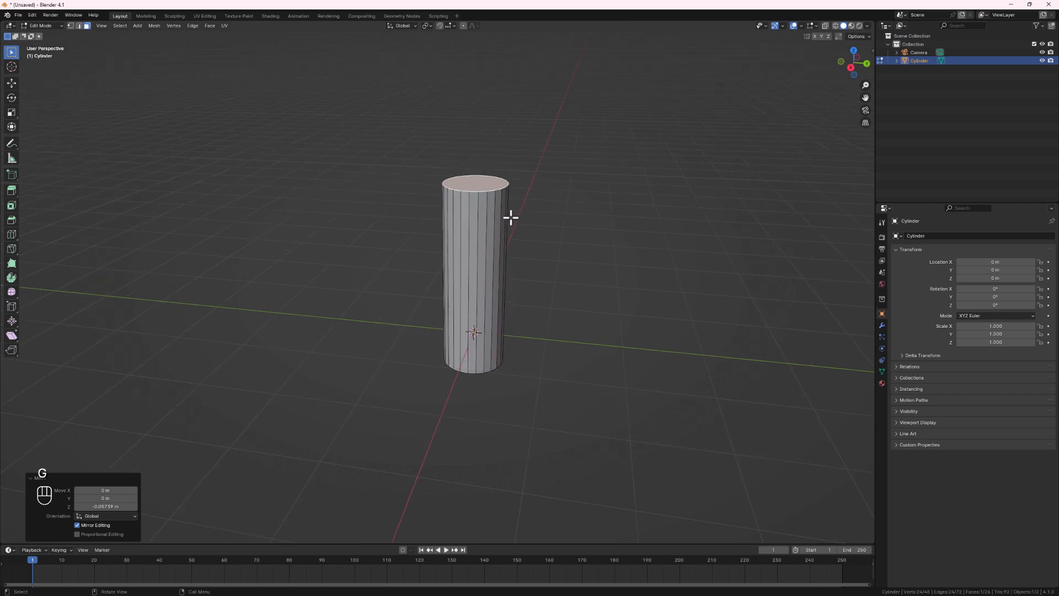
Step: Bevel the cylinder's top edge loop about 0.17 m with 3 segments to form the bottle's shoulder
{"action": "scroll", "coordinate": [511, 217], "scroll_direction": "up", "scroll_amount": 2}
{"action": "left_click", "coordinate": [79, 25]}
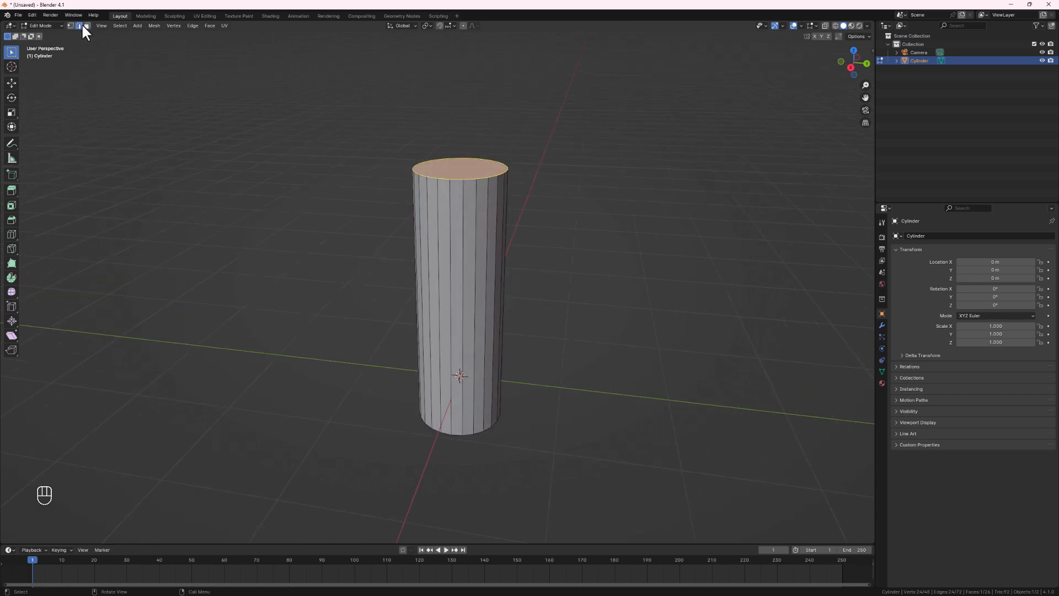
{"action": "left_click", "coordinate": [442, 177]}
{"action": "left_click", "coordinate": [440, 176], "text": "alt"}
{"action": "middle_click_drag", "start_coordinate": [499, 247], "coordinate": [506, 267]}
{"action": "key", "text": "ctrl+b"}
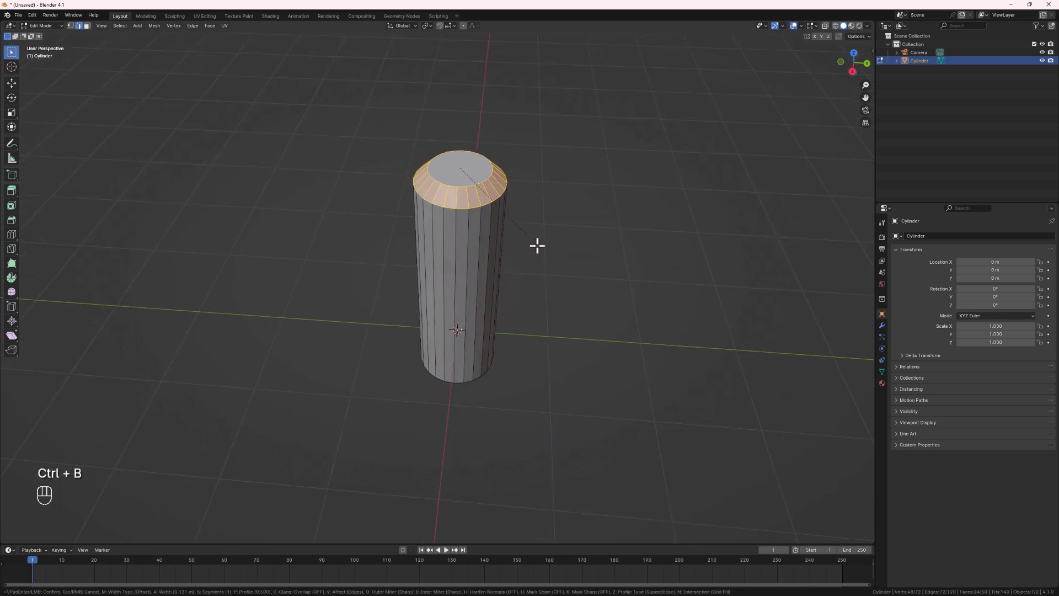
{"action": "scroll", "coordinate": [534, 251], "scroll_direction": "up", "scroll_amount": 2}
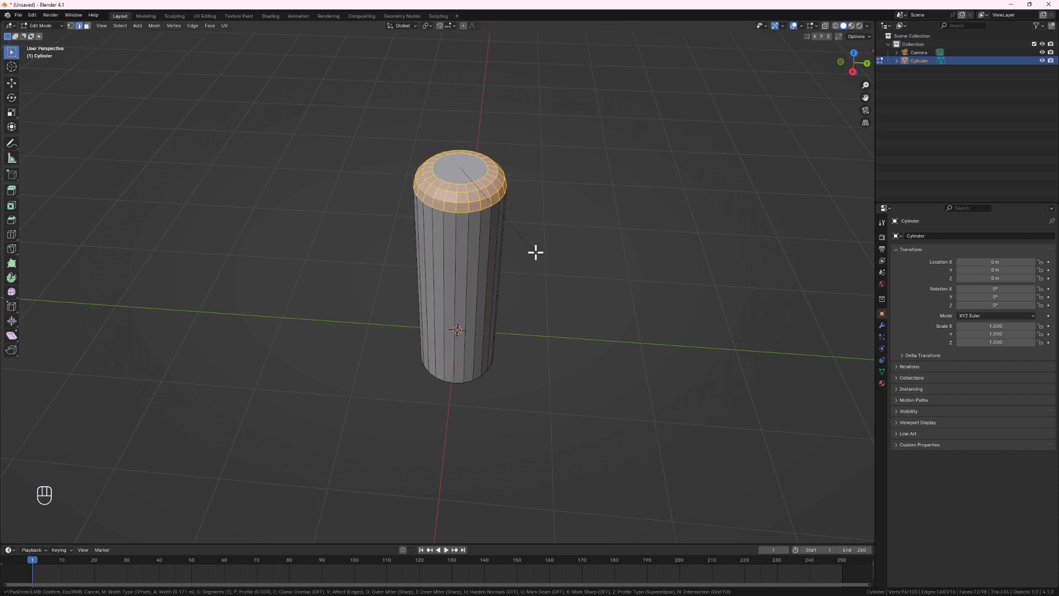
{"action": "left_click", "coordinate": [535, 252]}
Step: Extrude the flat face on top of the shoulder upward about 0.44 m to form the bottle's neck
{"action": "middle_click_drag", "start_coordinate": [534, 255], "coordinate": [549, 245]}
{"action": "scroll", "coordinate": [465, 160], "scroll_direction": "up", "scroll_amount": 2}
{"action": "middle_click_drag", "start_coordinate": [464, 160], "coordinate": [470, 227]}
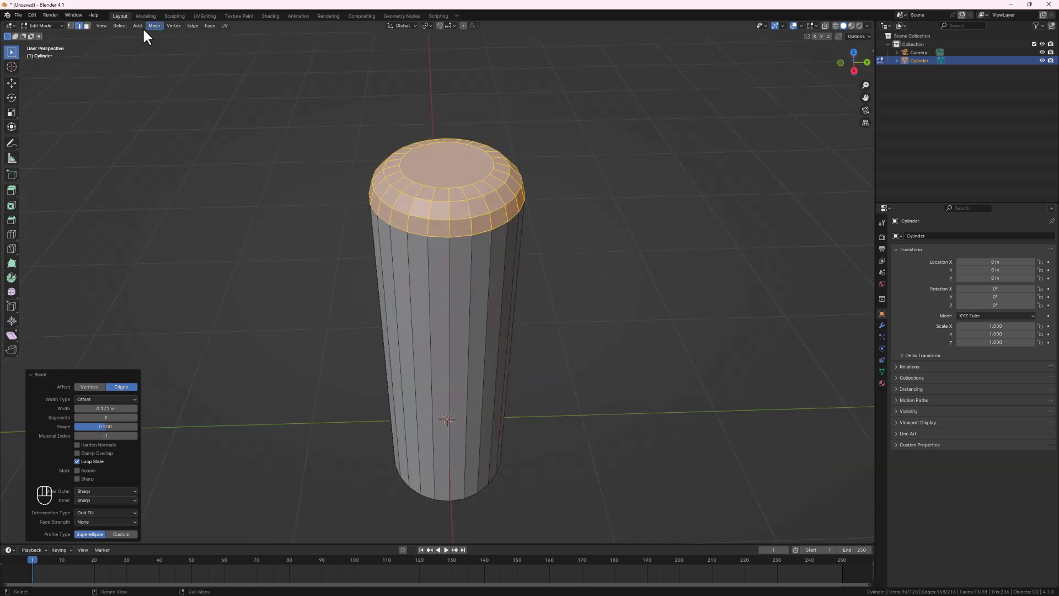
{"action": "left_click", "coordinate": [86, 25]}
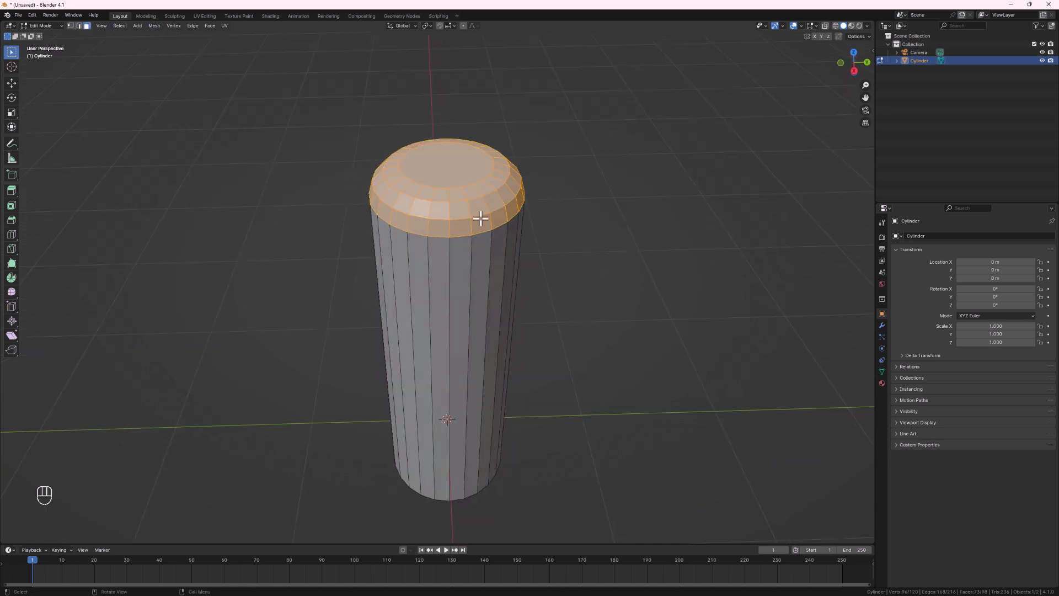
{"action": "left_click", "coordinate": [462, 170]}
{"action": "scroll", "coordinate": [463, 170], "scroll_direction": "down", "scroll_amount": 2}
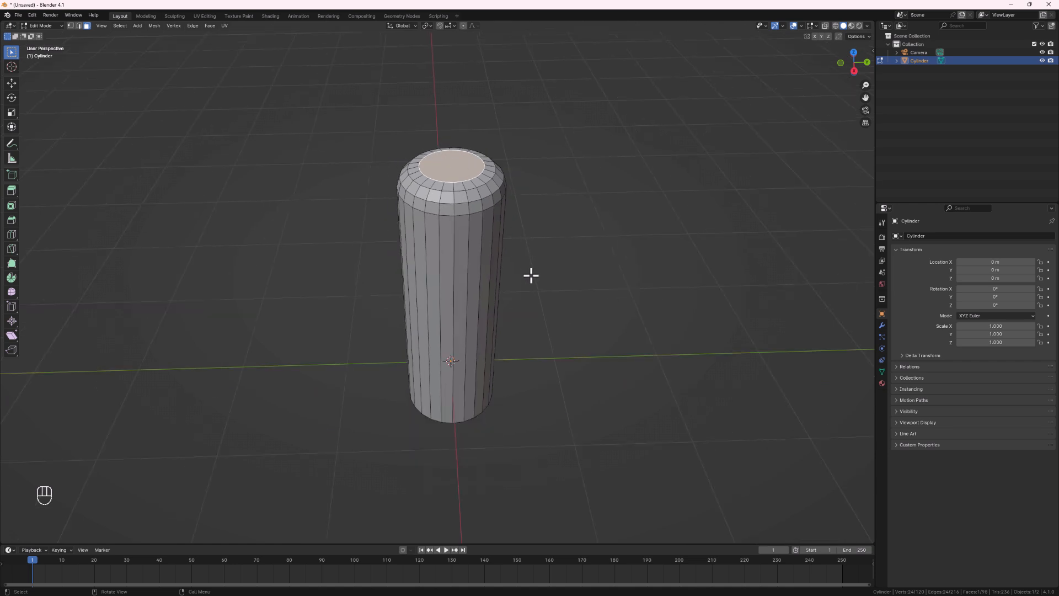
{"action": "key", "text": "e"}
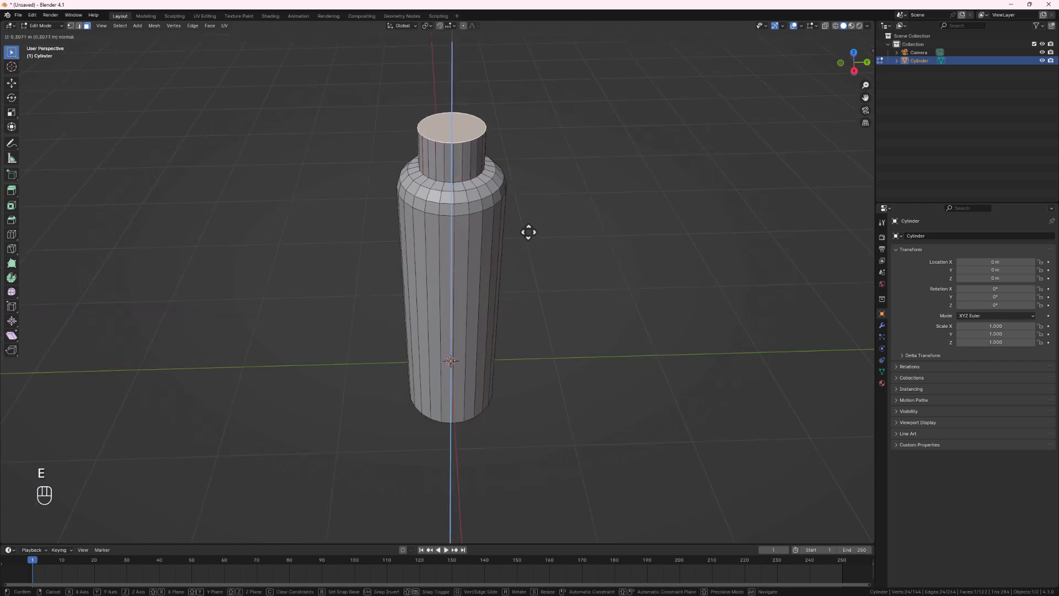
{"action": "left_click", "coordinate": [529, 218]}
Step: Delete the face on top of the neck to open the bottle
{"action": "mouse_move", "coordinate": [529, 220]}
{"action": "middle_mouse_down"}
{"action": "mouse_move", "coordinate": [525, 248]}
{"action": "mouse_move", "coordinate": [527, 233]}
{"action": "middle_mouse_up"}
{"action": "scroll", "coordinate": [527, 233], "scroll_direction": "down", "scroll_amount": 2}
{"action": "mouse_move", "coordinate": [515, 355]}
{"action": "middle_mouse_down", "text": "shift"}
{"action": "mouse_move", "coordinate": [503, 289]}
{"action": "mouse_move", "coordinate": [513, 360]}
{"action": "middle_mouse_up", "text": "shift"}
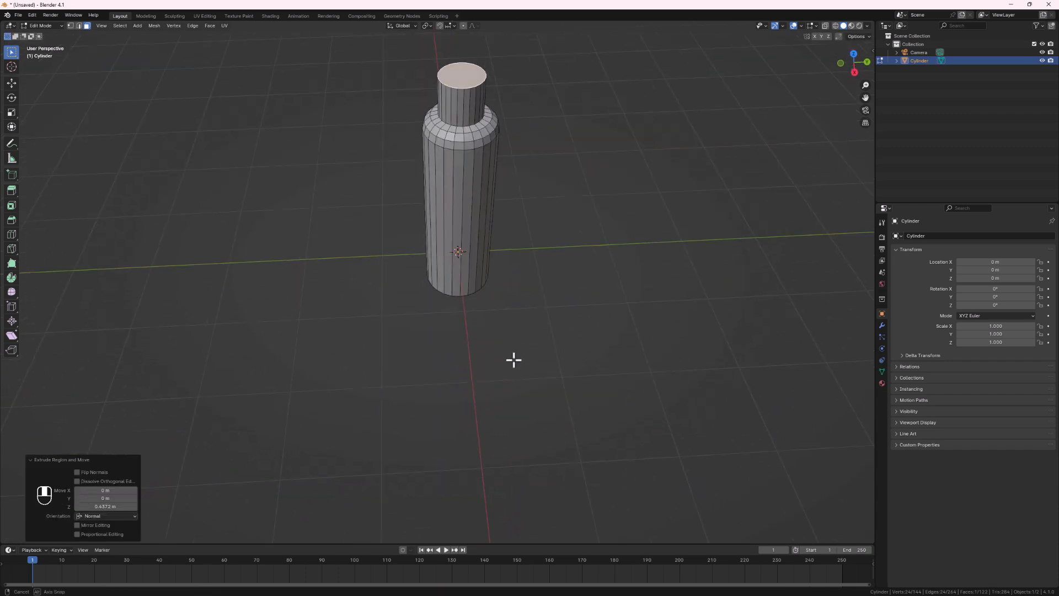
{"action": "middle_click_drag", "start_coordinate": [464, 149], "coordinate": [466, 184]}
{"action": "key", "text": "x"}
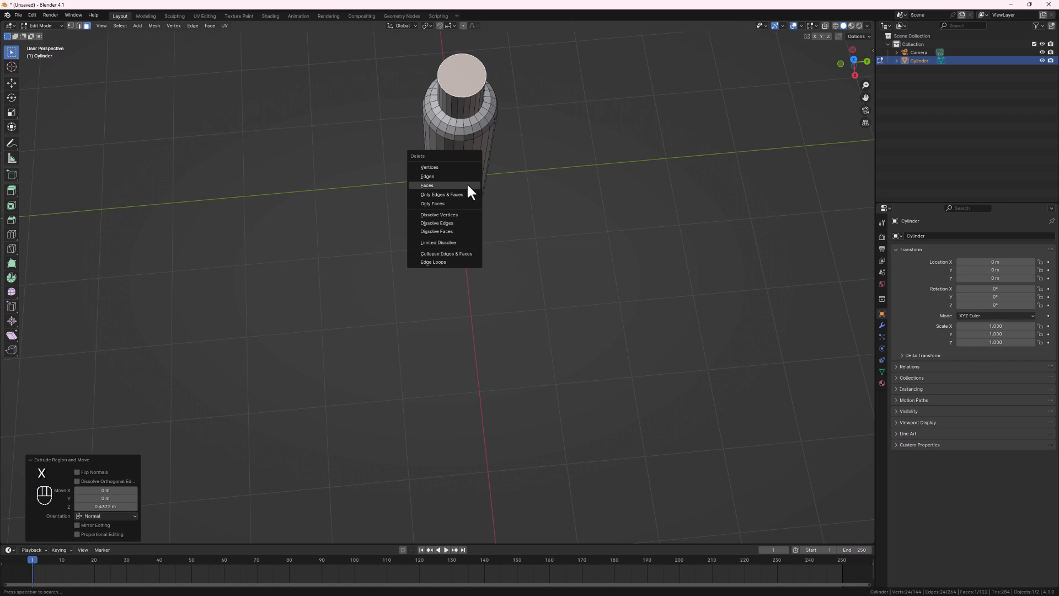
{"action": "left_click", "coordinate": [466, 182]}
Step: Inset the bottle's bottom face by about 0.09 m
{"action": "middle_click_drag", "start_coordinate": [473, 82], "coordinate": [487, 366]}
{"action": "left_click", "coordinate": [457, 319]}
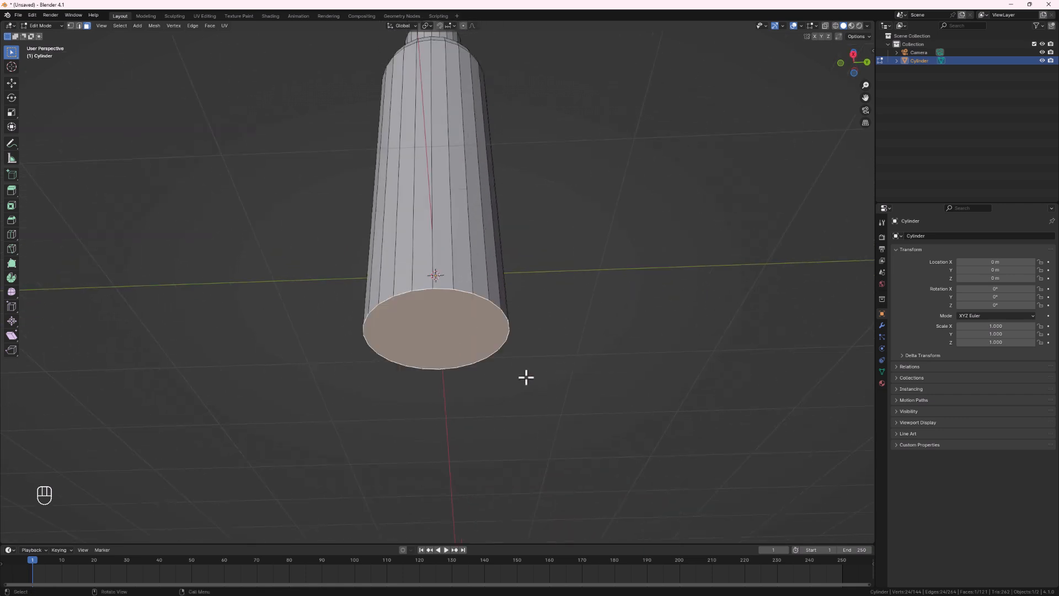
{"action": "key", "text": "i"}
{"action": "left_click", "coordinate": [554, 379]}
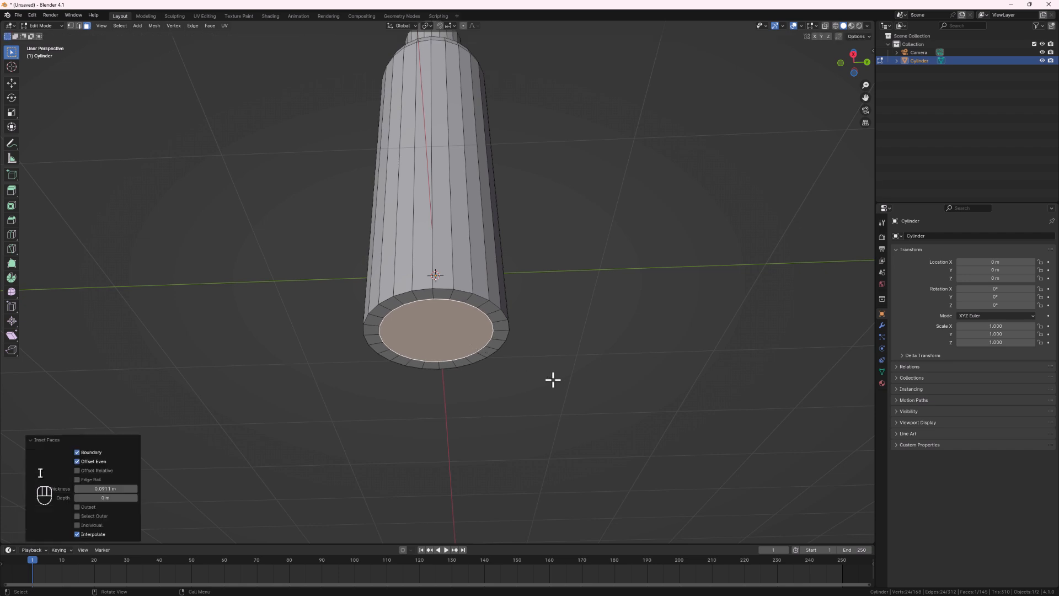
Step: Inset the bottle's inner bottom face by about 0.13 m and raise it about 0.06 m along Z
{"action": "key", "text": "i"}
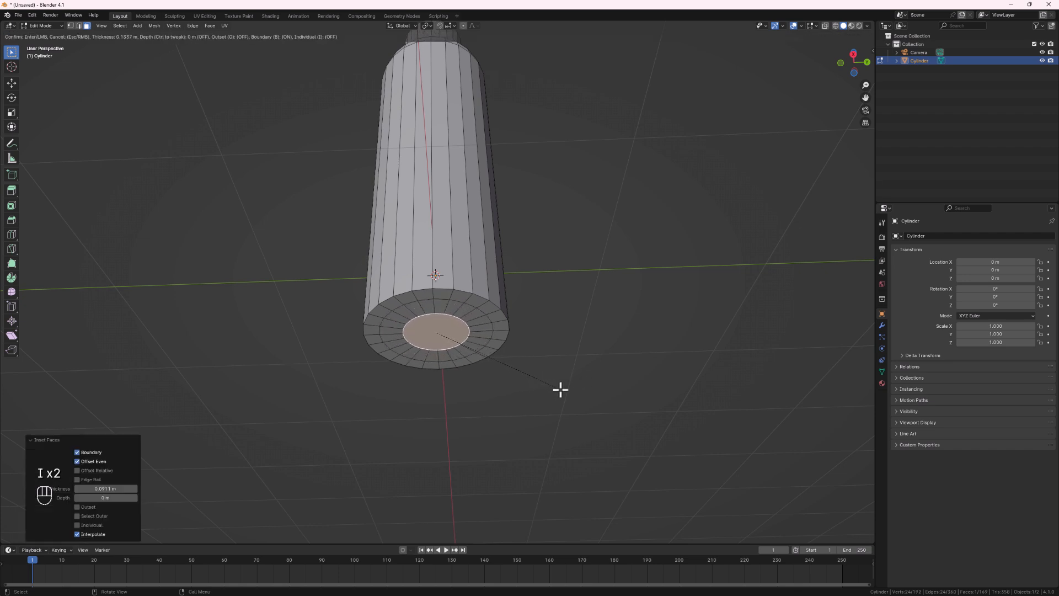
{"action": "left_click", "coordinate": [559, 390]}
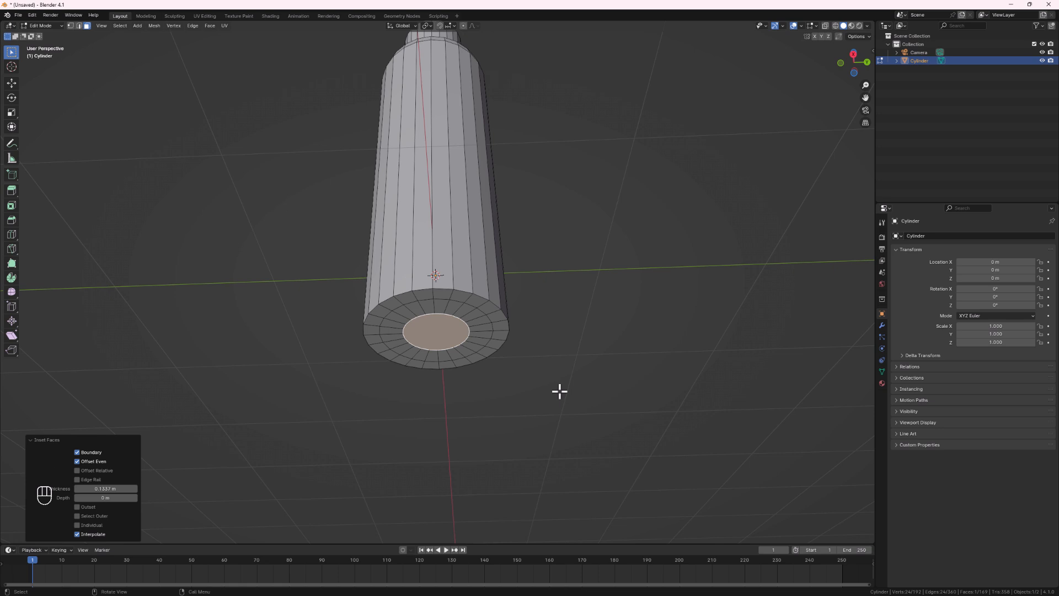
{"action": "key", "text": "g"}
{"action": "key", "text": "z"}
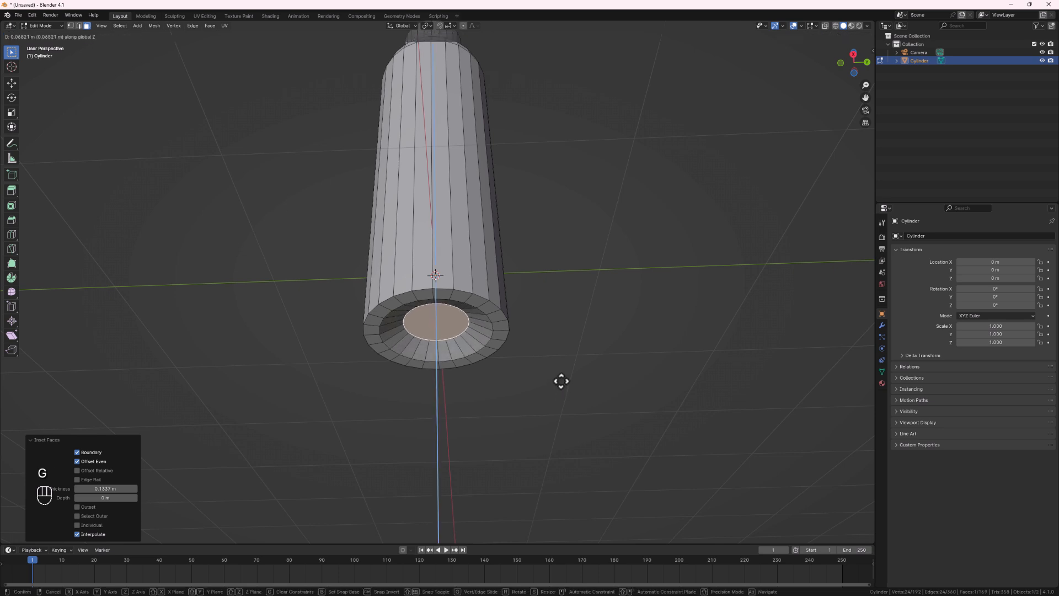
{"action": "left_click", "coordinate": [561, 383]}
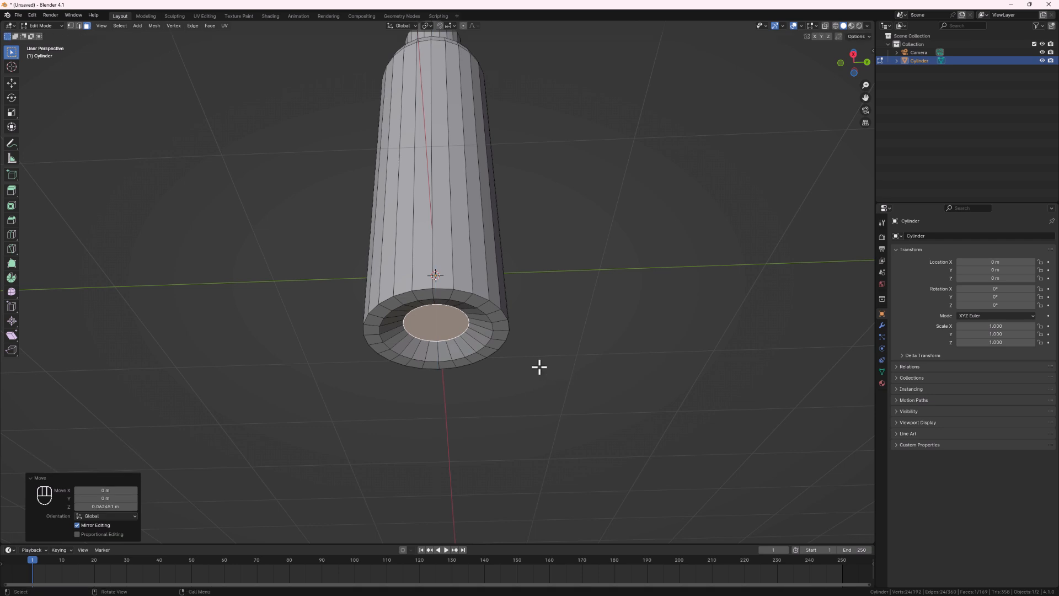
Step: Inset the recessed bottom face by about 0.09 m and raise the smaller face about 0.045 m along Z
{"action": "key", "text": "u"}
{"action": "key", "text": "i"}
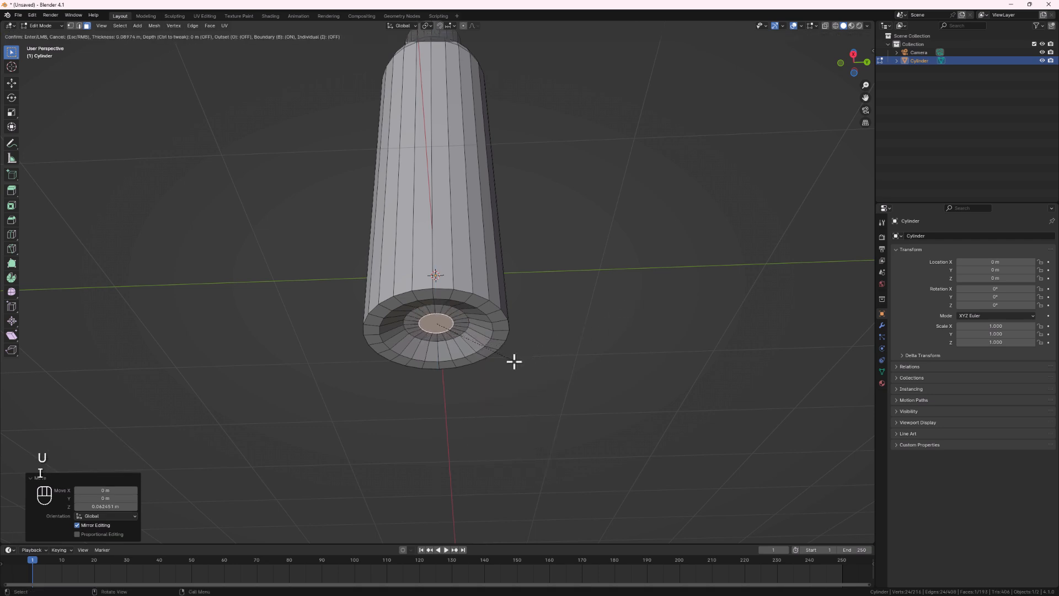
{"action": "left_click", "coordinate": [514, 362]}
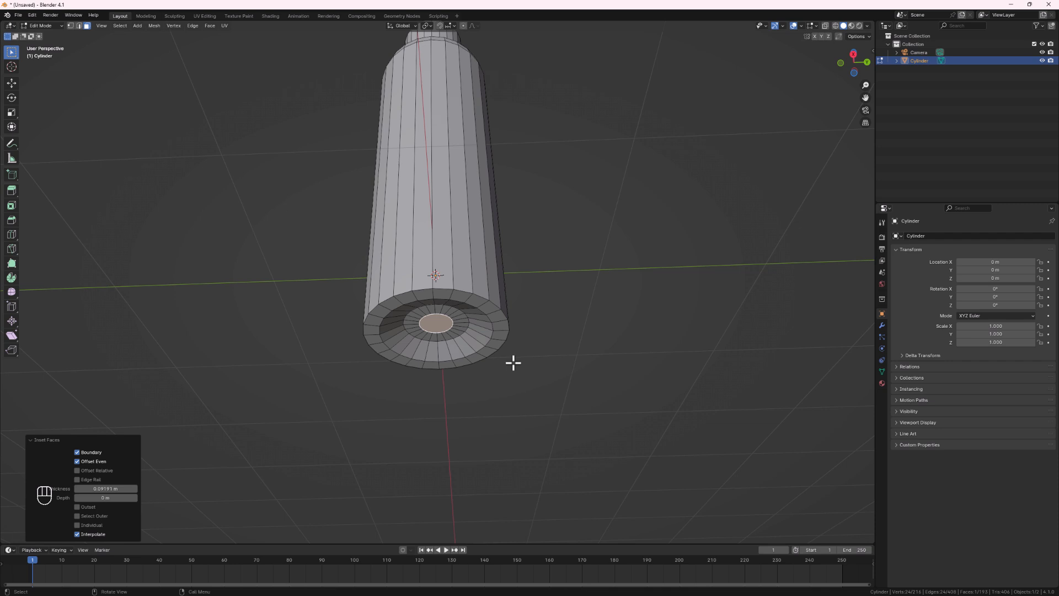
{"action": "key", "text": "g"}
{"action": "key", "text": "z"}
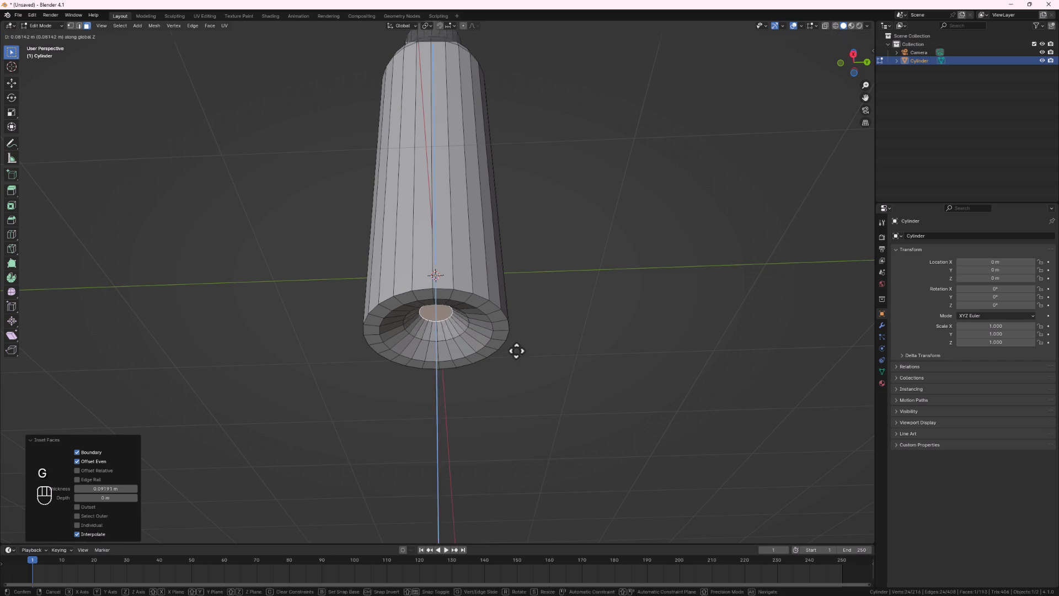
{"action": "left_click", "coordinate": [515, 356]}
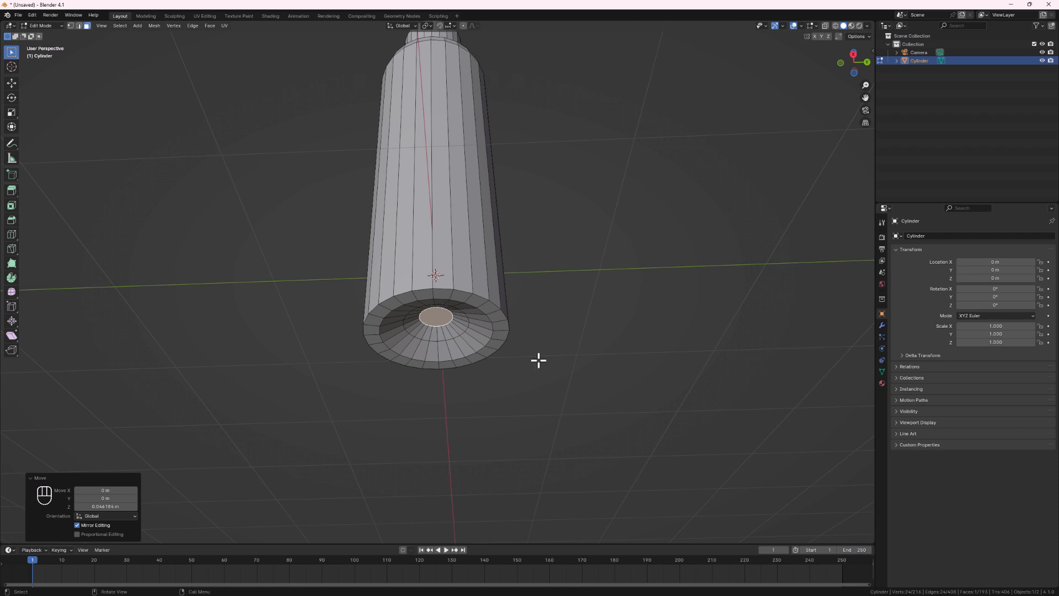
Step: Inset the innermost face of the bottom recess by about 0.05 m
{"action": "right_click", "coordinate": [538, 361]}
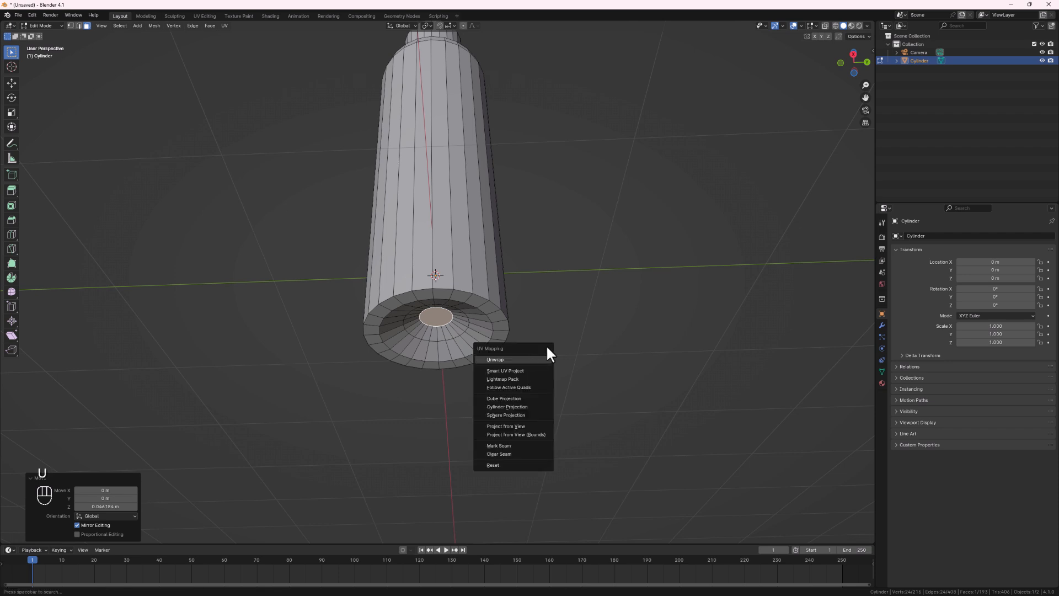
{"action": "key", "text": "i"}
{"action": "left_click", "coordinate": [545, 337]}
Step: Return to Object Mode and apply Shade Smooth to the whole bottle
{"action": "scroll", "coordinate": [373, 310], "scroll_direction": "down", "scroll_amount": 2}
{"action": "middle_click_drag", "start_coordinate": [391, 319], "coordinate": [398, 361]}
{"action": "scroll", "coordinate": [404, 294], "scroll_direction": "down", "scroll_amount": 3}
{"action": "middle_click_drag", "start_coordinate": [405, 295], "coordinate": [435, 319], "text": "shift"}
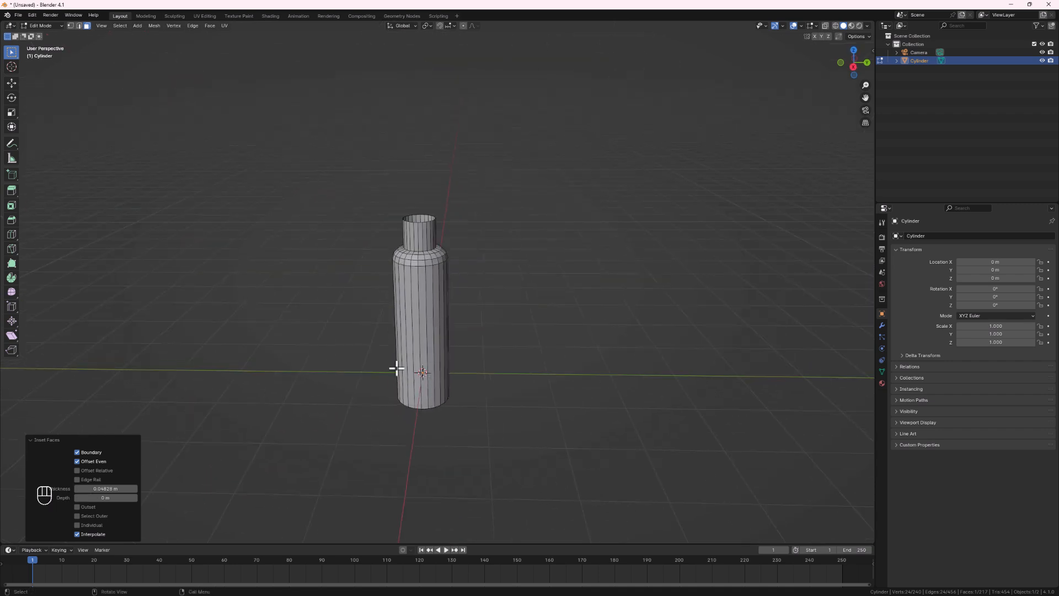
{"action": "key", "text": "Caps_Lock"}
{"action": "key", "text": "Tab"}
{"action": "right_click", "coordinate": [429, 297]}
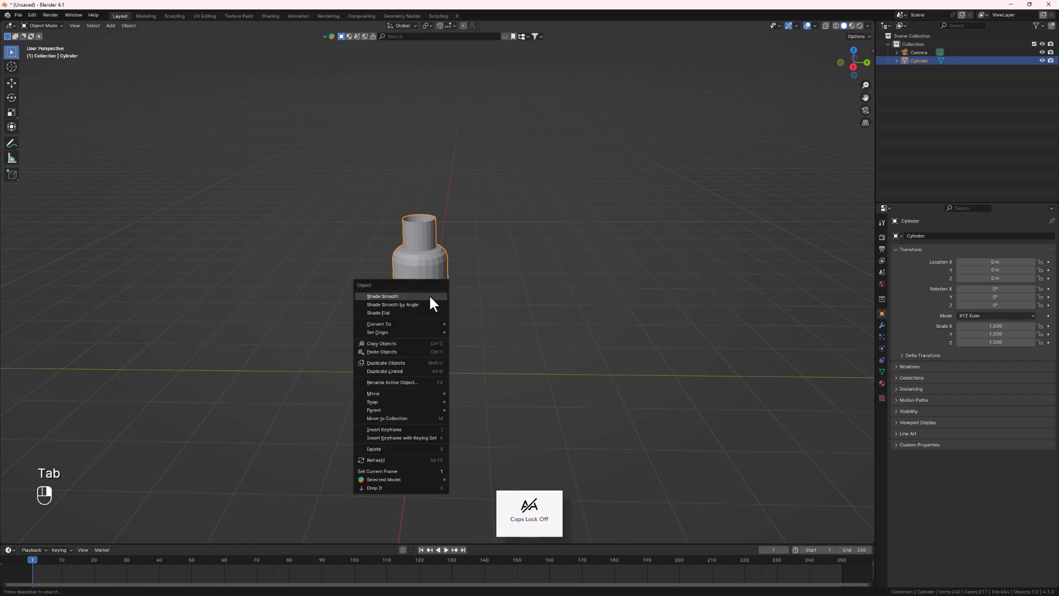
{"action": "left_click", "coordinate": [418, 298]}
{"action": "middle_click_drag", "start_coordinate": [427, 320], "coordinate": [436, 313]}
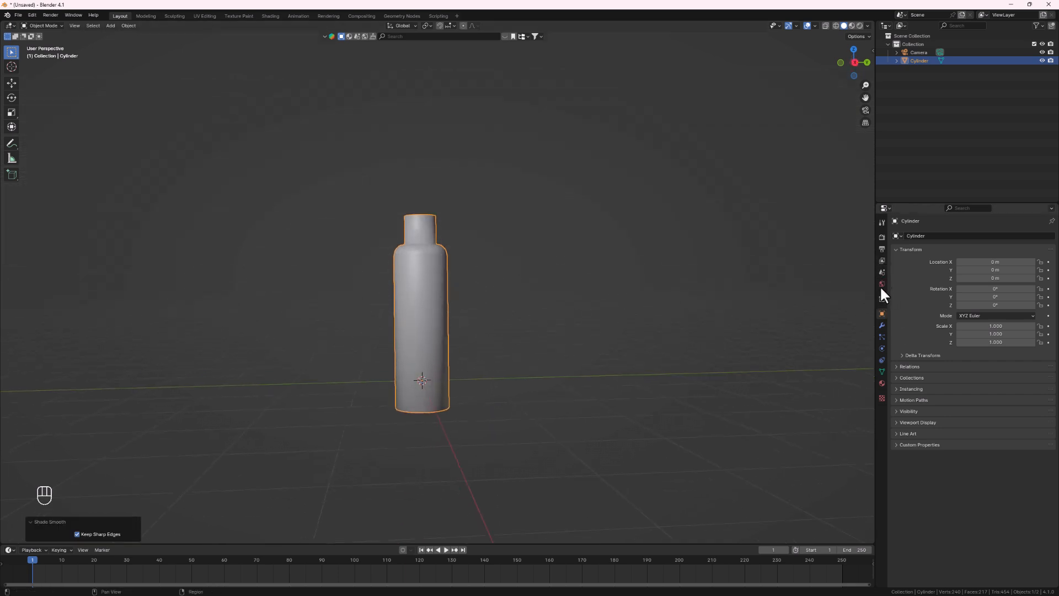
Step: Add a Subdivision Surface modifier to the bottle with its viewport level set to 2
{"action": "left_click", "coordinate": [881, 325]}
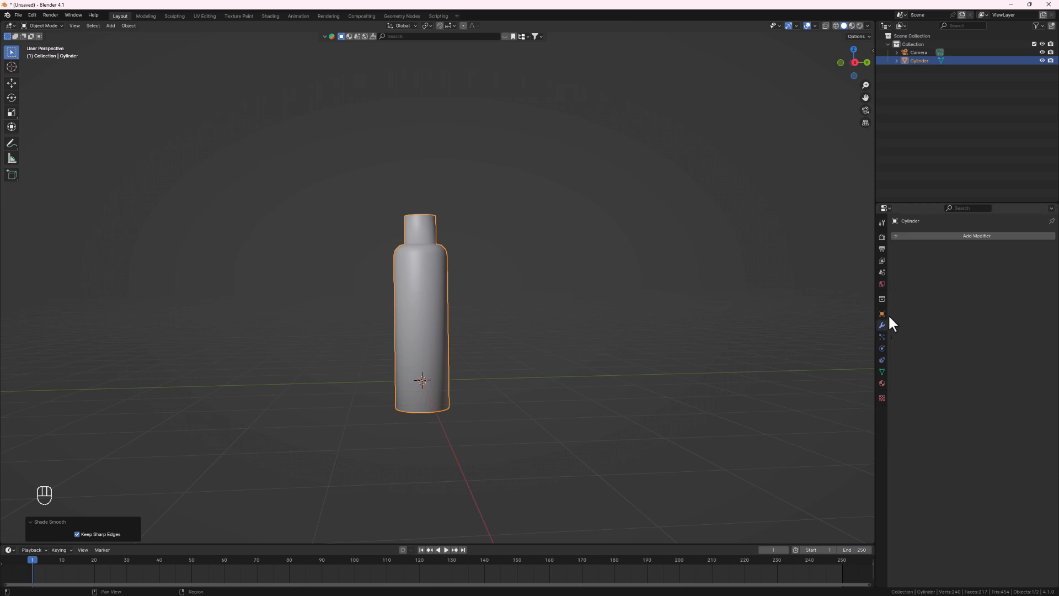
{"action": "left_click", "coordinate": [930, 235]}
{"action": "mouse_move", "coordinate": [930, 233]}
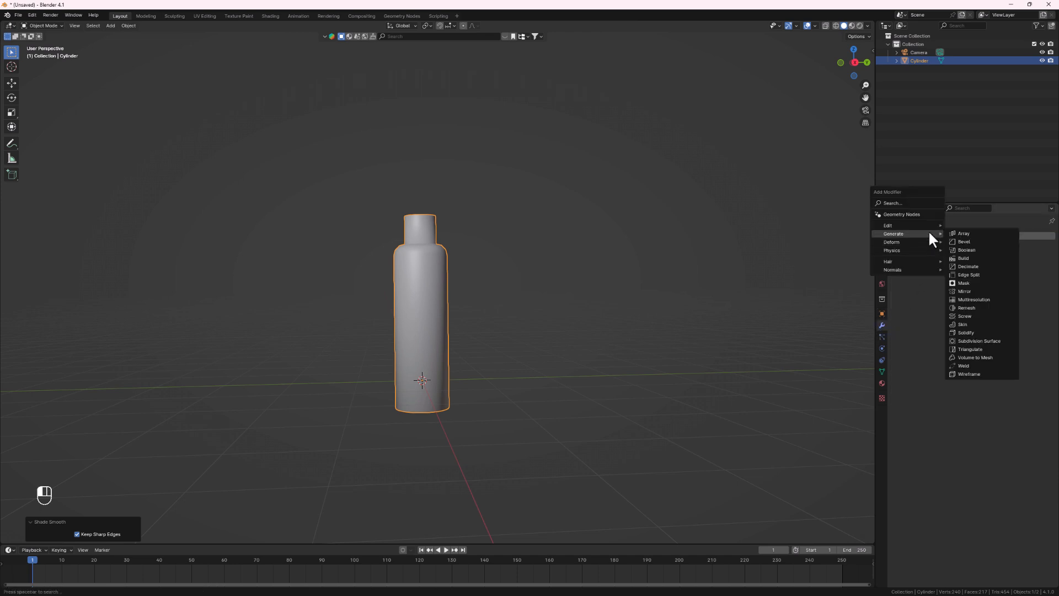
{"action": "left_click", "coordinate": [980, 342]}
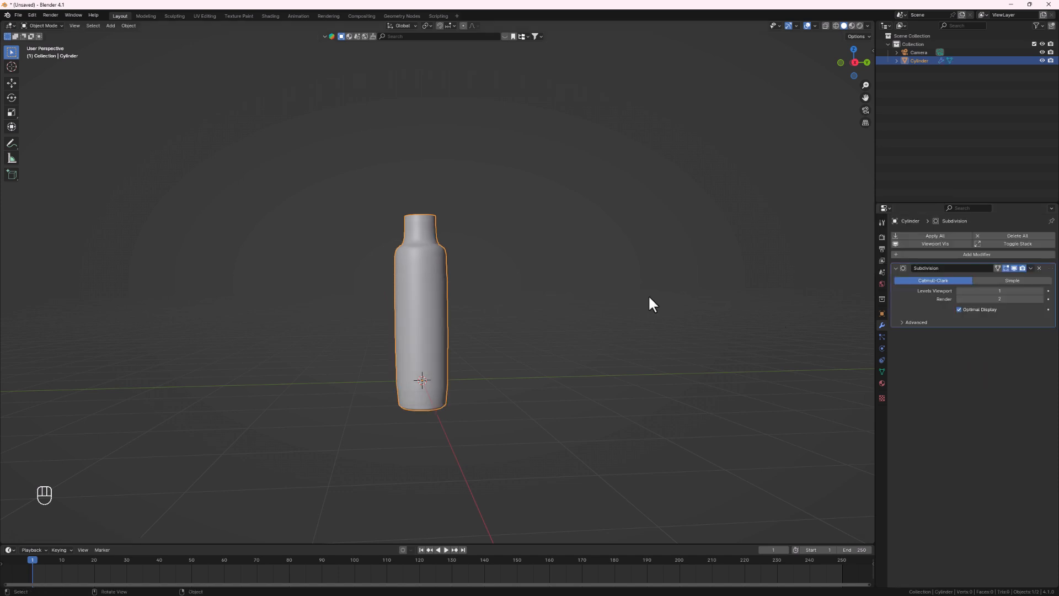
{"action": "left_click", "coordinate": [1041, 291]}
{"action": "scroll", "coordinate": [380, 297], "scroll_direction": "up", "scroll_amount": 5}
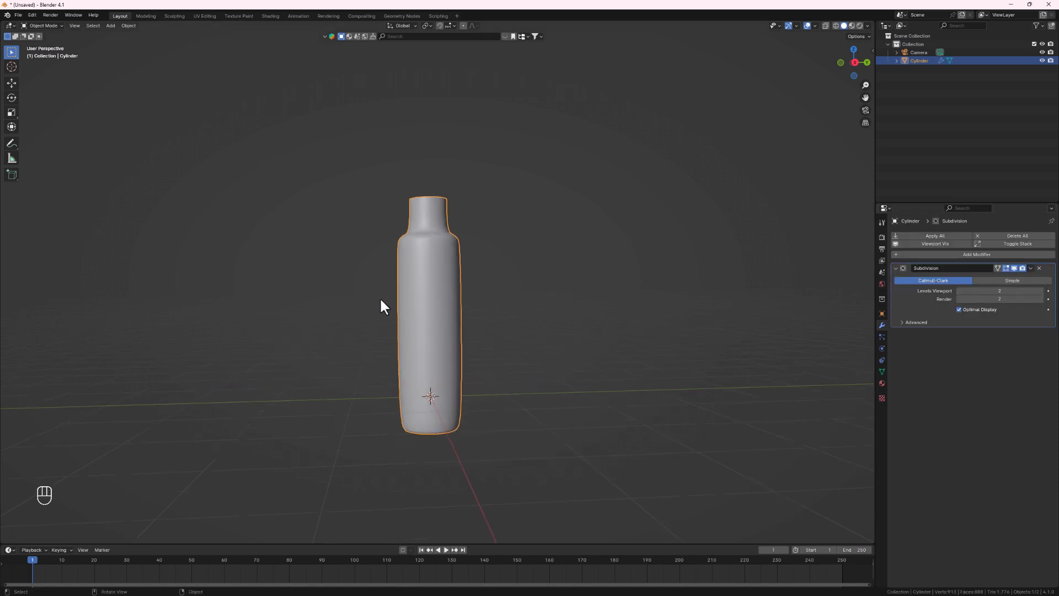
{"action": "middle_click_drag", "start_coordinate": [479, 445], "coordinate": [454, 407], "text": "shift"}
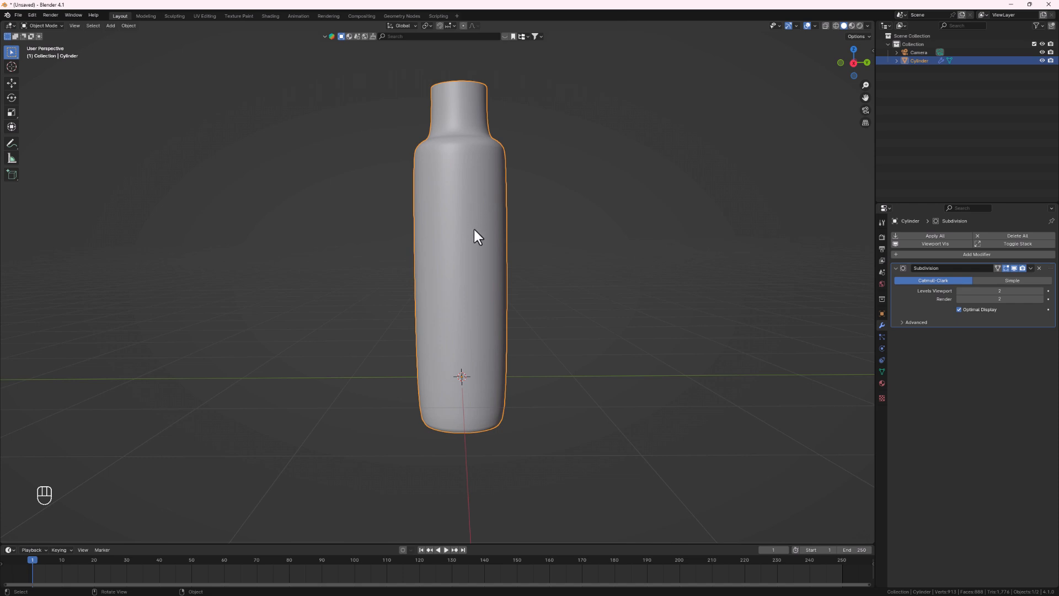
Step: In Edit Mode, add six evenly spaced horizontal loop cuts around the bottle's body without sliding them
{"action": "key", "text": "Caps_Lock"}
{"action": "key", "text": "Caps_Lock"}
{"action": "key", "text": "Tab"}
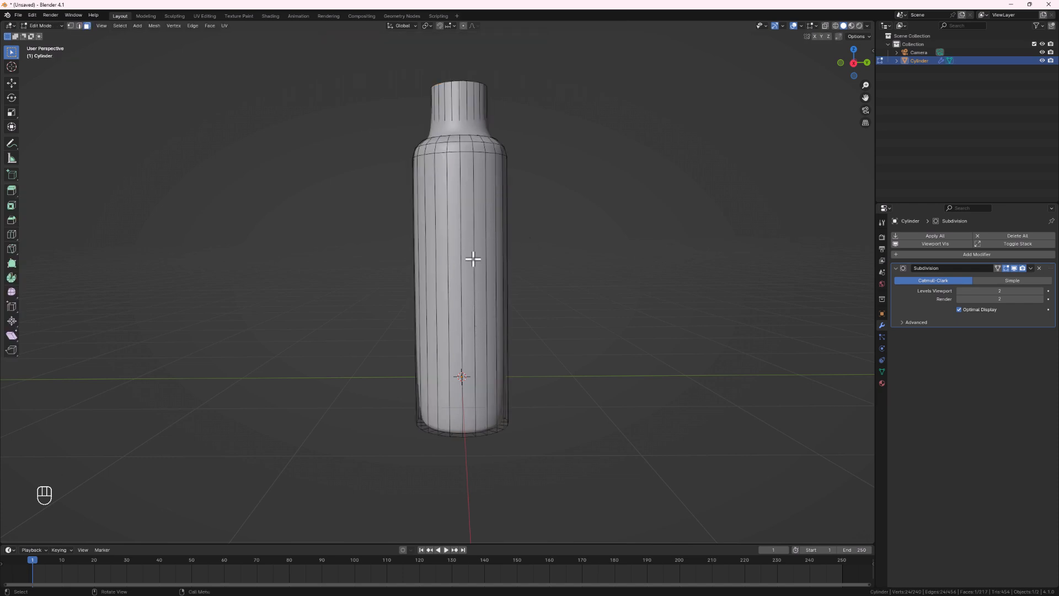
{"action": "key", "text": "ctrl+r"}
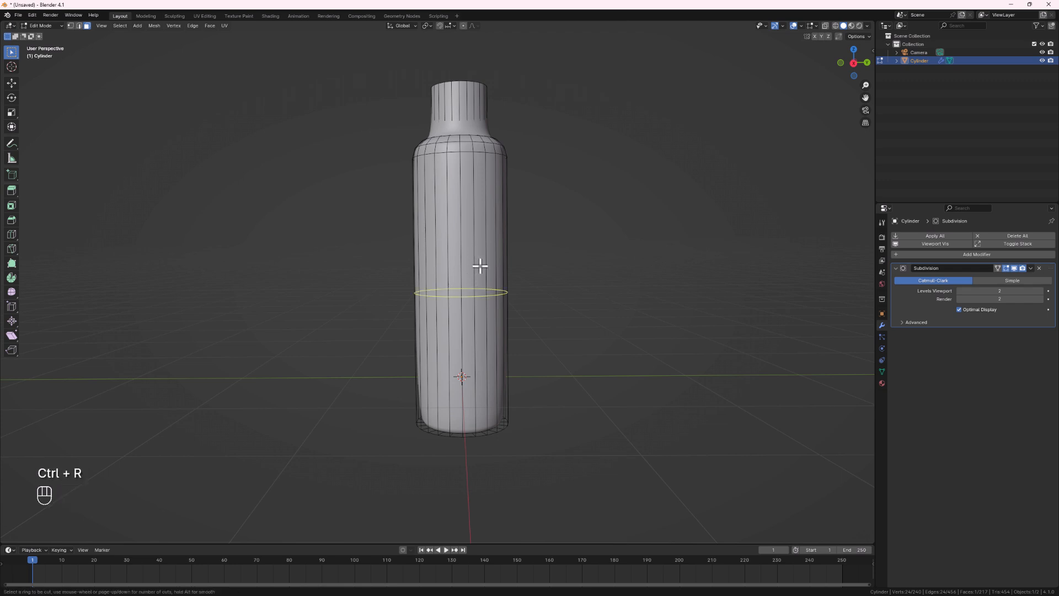
{"action": "right_click", "coordinate": [480, 304]}
{"action": "key", "text": "ctrl+e"}
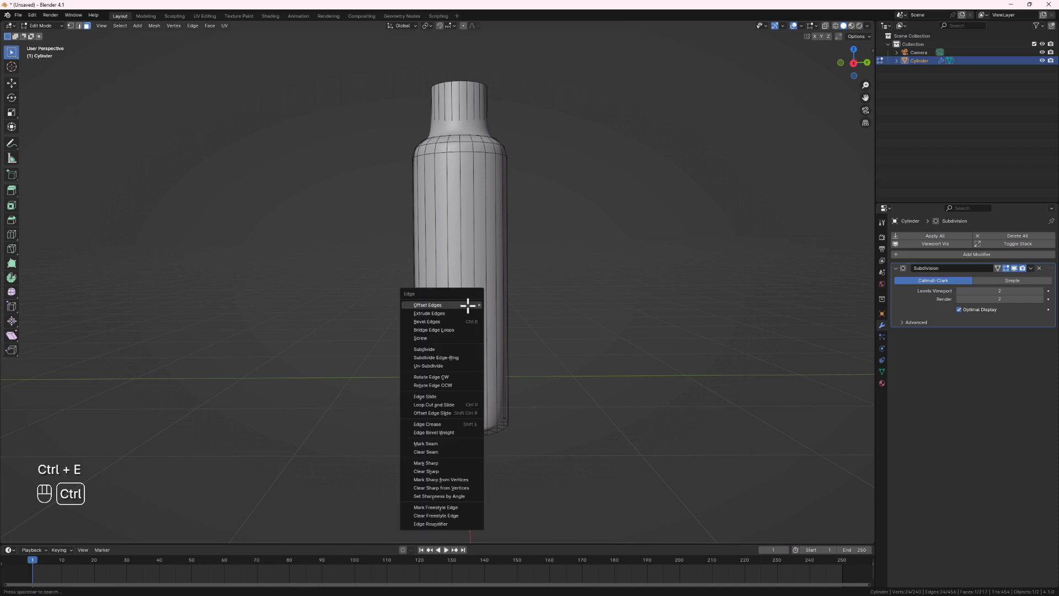
{"action": "key", "text": "ctrl+r"}
{"action": "scroll", "coordinate": [483, 268], "scroll_direction": "up", "scroll_amount": 3}
{"action": "scroll", "coordinate": [483, 268], "scroll_direction": "up", "scroll_amount": 2}
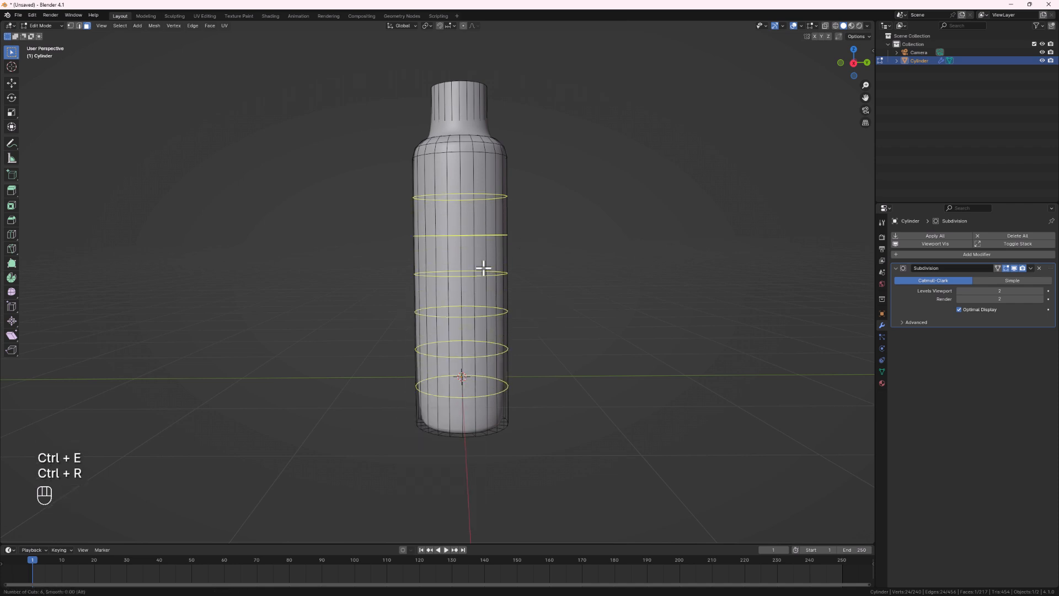
{"action": "left_click", "coordinate": [484, 267]}
{"action": "right_click", "coordinate": [483, 268]}
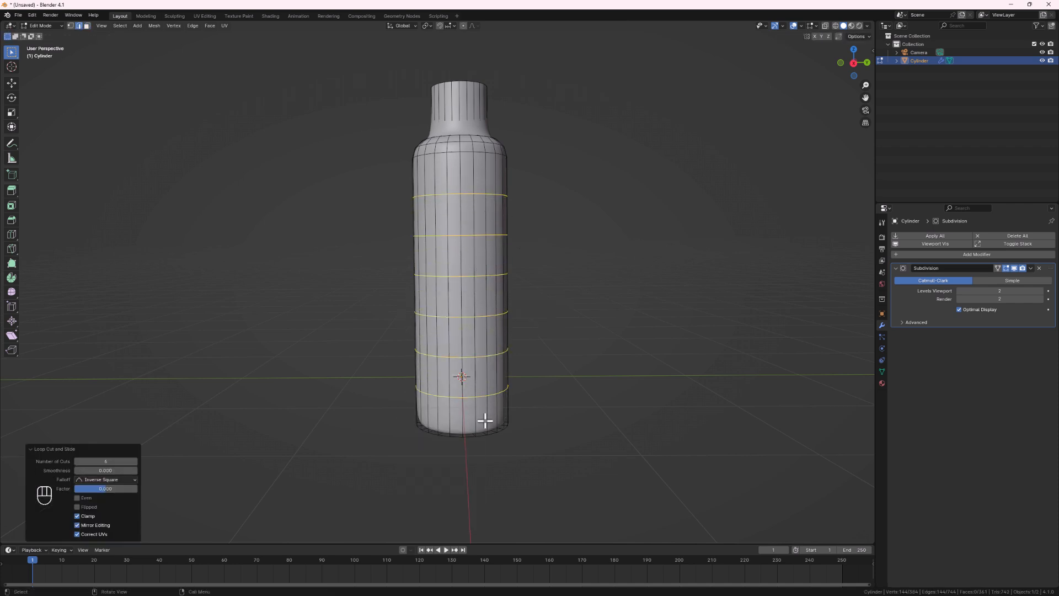
Step: Add a supporting loop cut around the body, slid down close to the bottle's bottom edge
{"action": "scroll", "coordinate": [484, 418], "scroll_direction": "up", "scroll_amount": 3}
{"action": "middle_click_drag", "start_coordinate": [484, 418], "coordinate": [440, 409]}
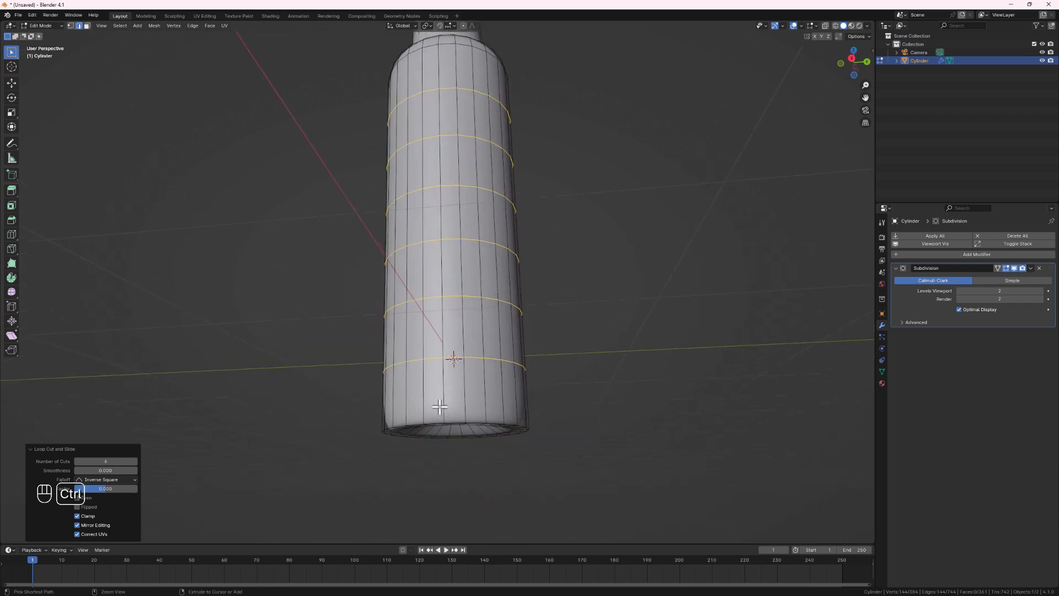
{"action": "key", "text": "ctrl+r"}
{"action": "left_click", "coordinate": [440, 411]}
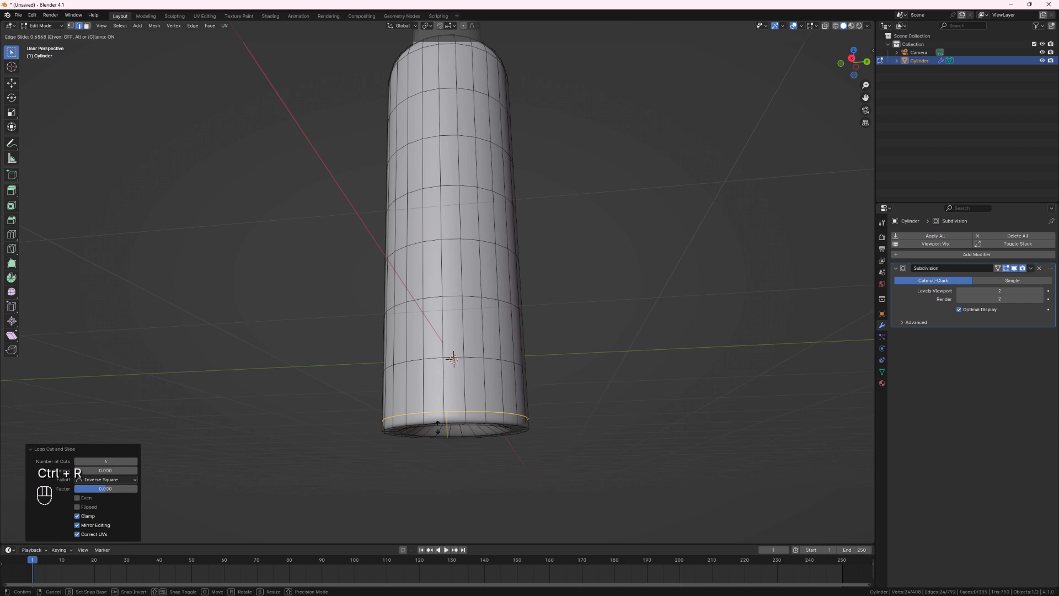
{"action": "left_click", "coordinate": [436, 429]}
Step: Add a loop cut in the outer ring on the underside, slid toward the bottle's outer rim
{"action": "middle_click_drag", "start_coordinate": [444, 433], "coordinate": [446, 389]}
{"action": "key", "text": "ctrl+r"}
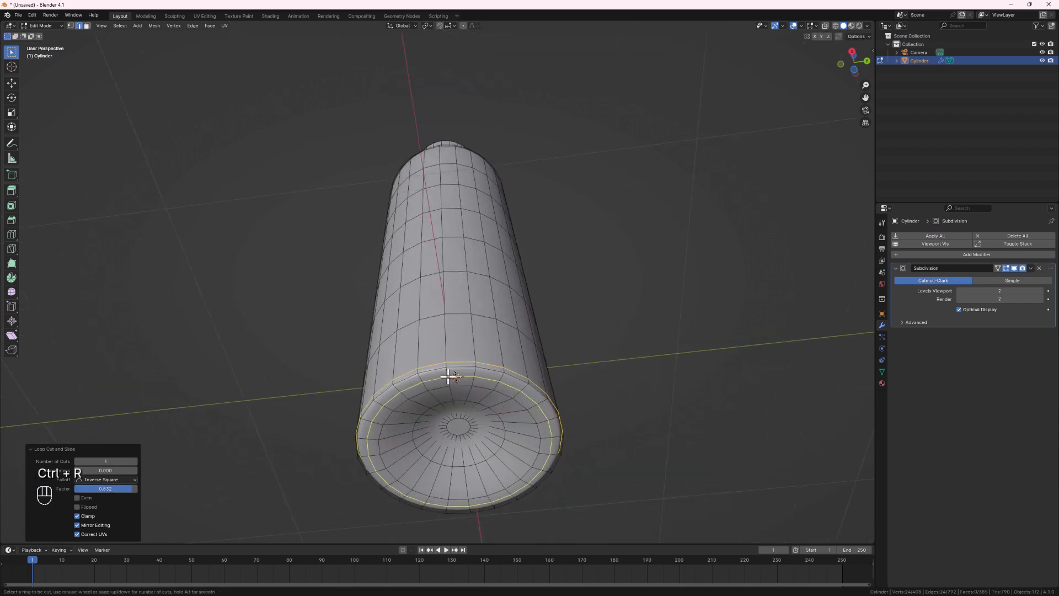
{"action": "left_click", "coordinate": [447, 372]}
{"action": "left_click", "coordinate": [452, 367]}
Step: Add a loop cut around the neck, slid down close to where it meets the shoulder
{"action": "scroll", "coordinate": [491, 305], "scroll_direction": "down", "scroll_amount": 3}
{"action": "middle_click_drag", "start_coordinate": [489, 308], "coordinate": [515, 386]}
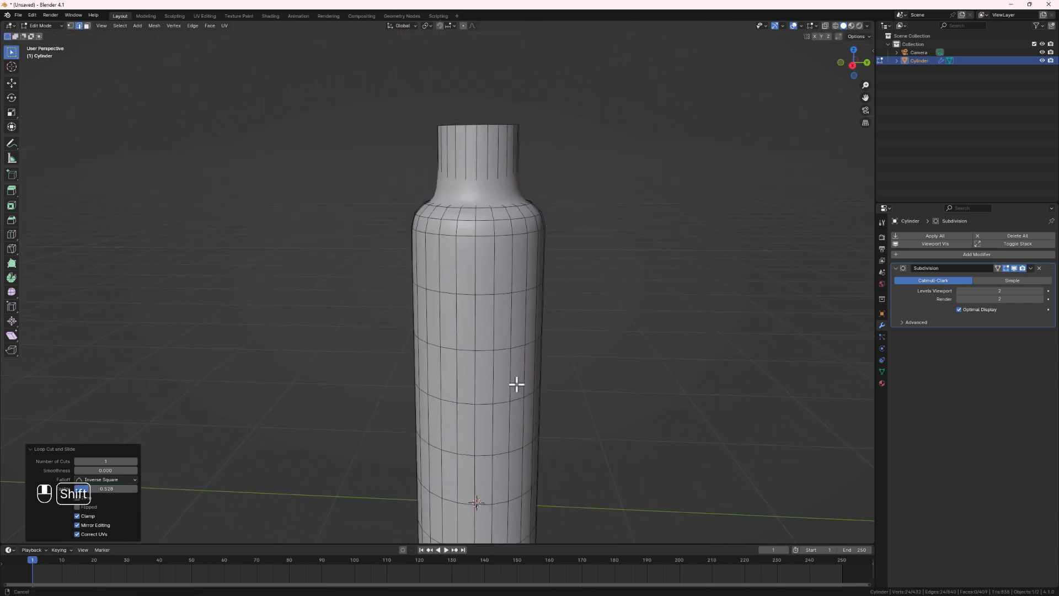
{"action": "scroll", "coordinate": [472, 142], "scroll_direction": "up", "scroll_amount": 2}
{"action": "key", "text": "ctrl+r"}
{"action": "left_click", "coordinate": [469, 168]}
{"action": "left_click", "coordinate": [473, 212]}
Step: Add three evenly spaced loop cuts around the bottle's neck without sliding them
{"action": "key", "text": "ctrl+r"}
{"action": "scroll", "coordinate": [481, 180], "scroll_direction": "up", "scroll_amount": 2}
{"action": "left_click", "coordinate": [479, 184]}
{"action": "right_click", "coordinate": [479, 184]}
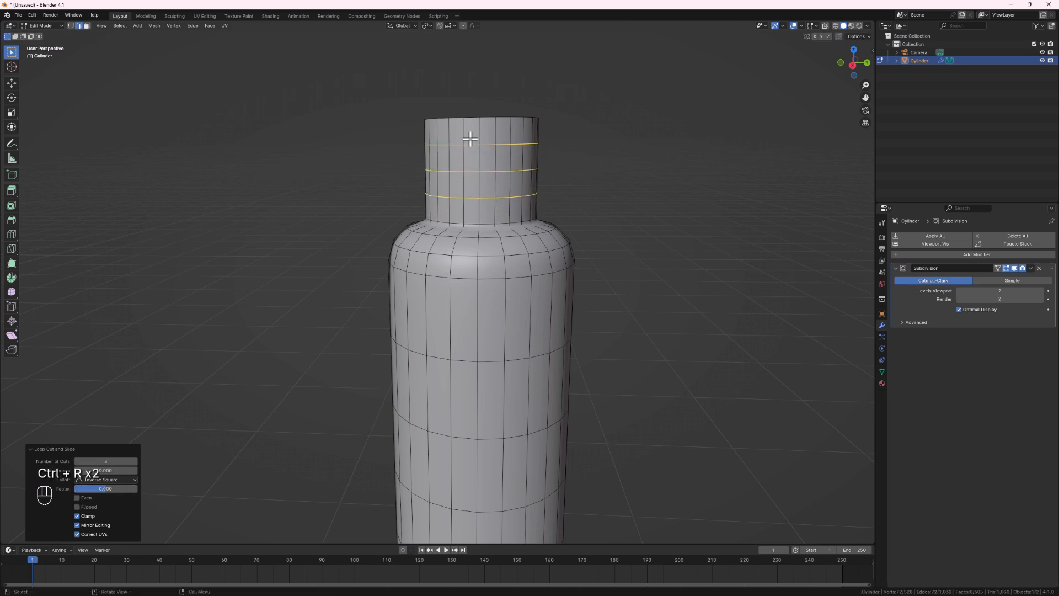
Step: Duplicate the upper shoulder edge loop around the neck in place and separate the copy into its own object
{"action": "scroll", "coordinate": [516, 218], "scroll_direction": "down", "scroll_amount": 3}
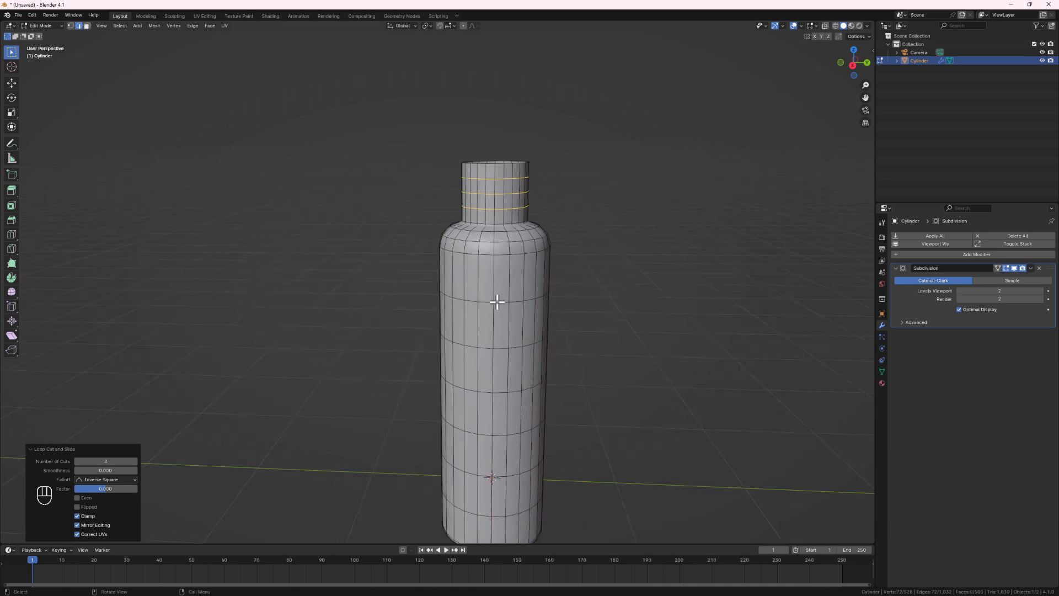
{"action": "key", "text": "Tab"}
{"action": "middle_click_drag", "start_coordinate": [504, 288], "coordinate": [480, 254]}
{"action": "key", "text": "Tab"}
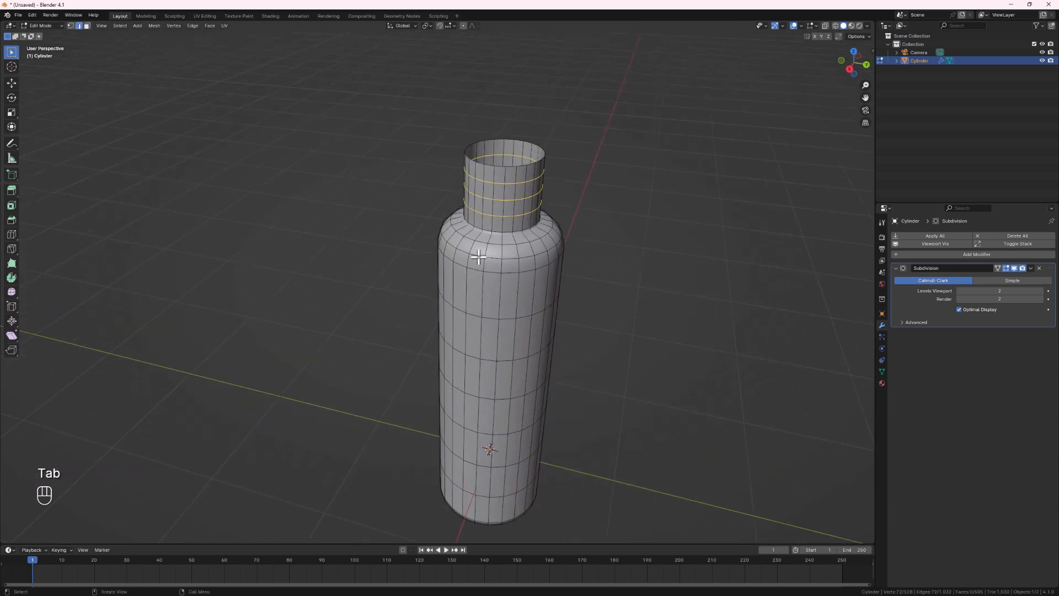
{"action": "scroll", "coordinate": [468, 238], "scroll_direction": "up", "scroll_amount": 2}
{"action": "left_click", "coordinate": [469, 238]}
{"action": "left_click", "coordinate": [470, 241], "text": "alt"}
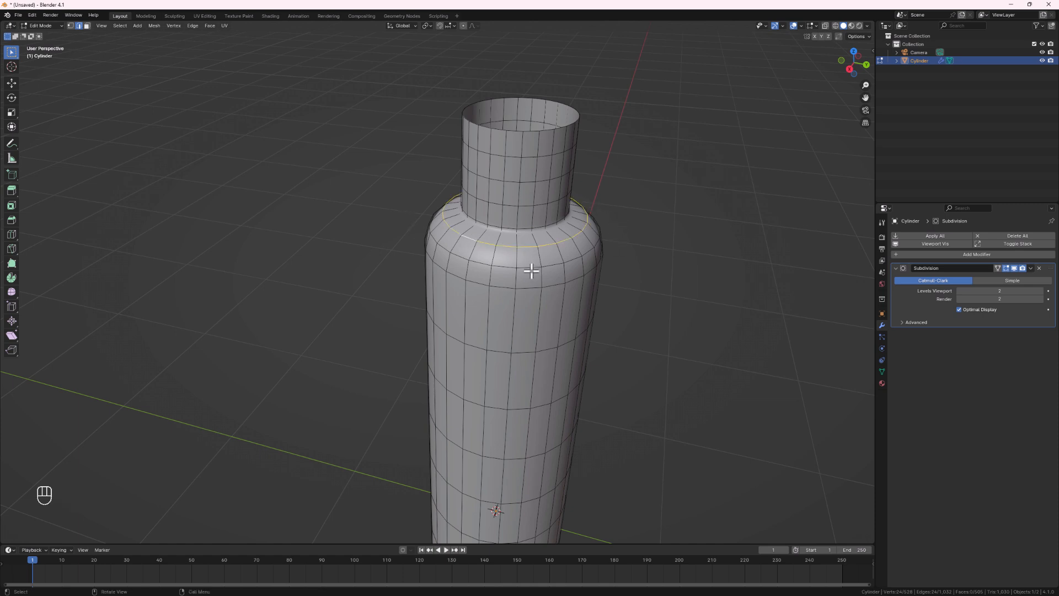
{"action": "key", "text": "shift+d"}
{"action": "right_click", "coordinate": [603, 206]}
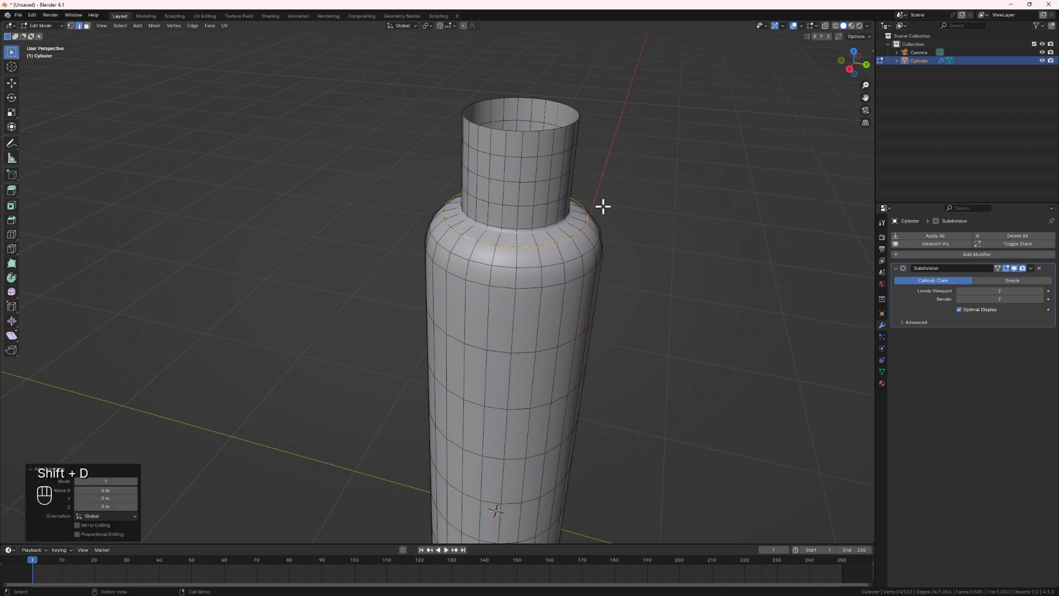
{"action": "key", "text": "p"}
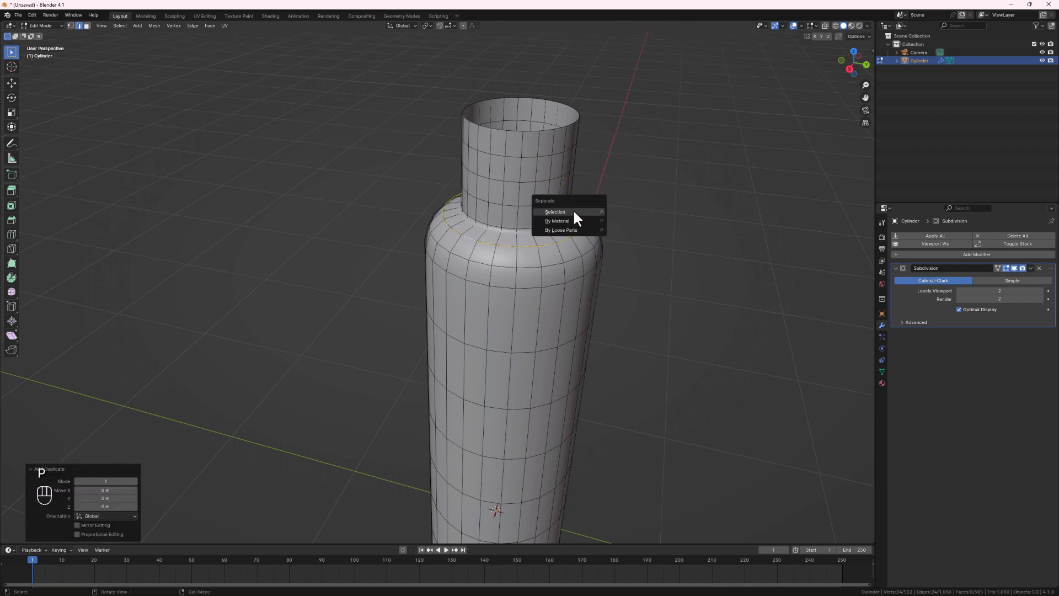
{"action": "left_click", "coordinate": [573, 212]}
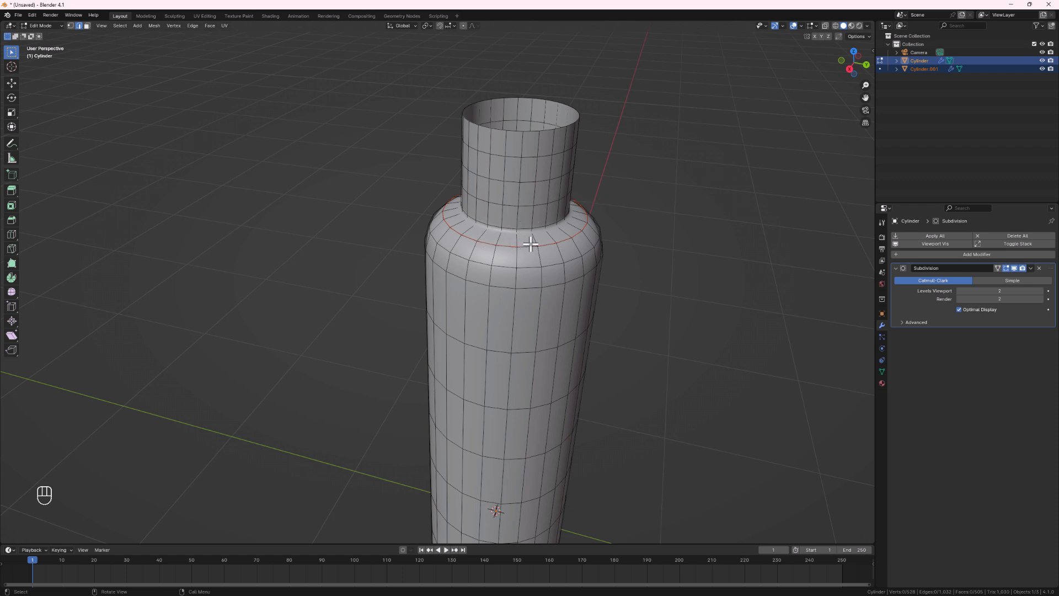
Step: Return to Object Mode and select only the separated edge ring on the shoulder
{"action": "key", "text": "Caps_Lock"}
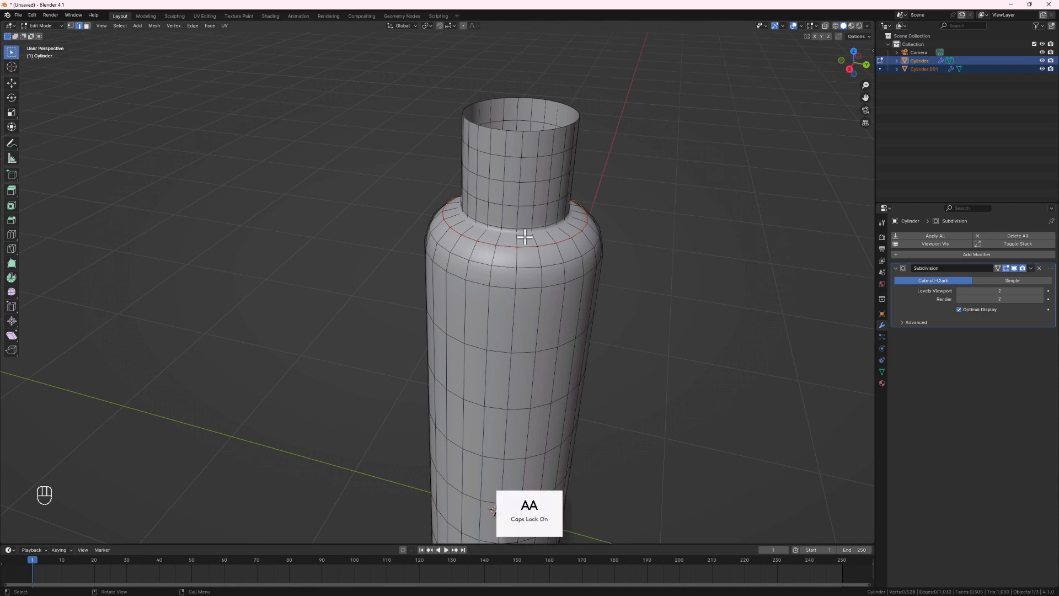
{"action": "key", "text": "Tab"}
{"action": "key", "text": "Caps_Lock"}
{"action": "left_click", "coordinate": [525, 247]}
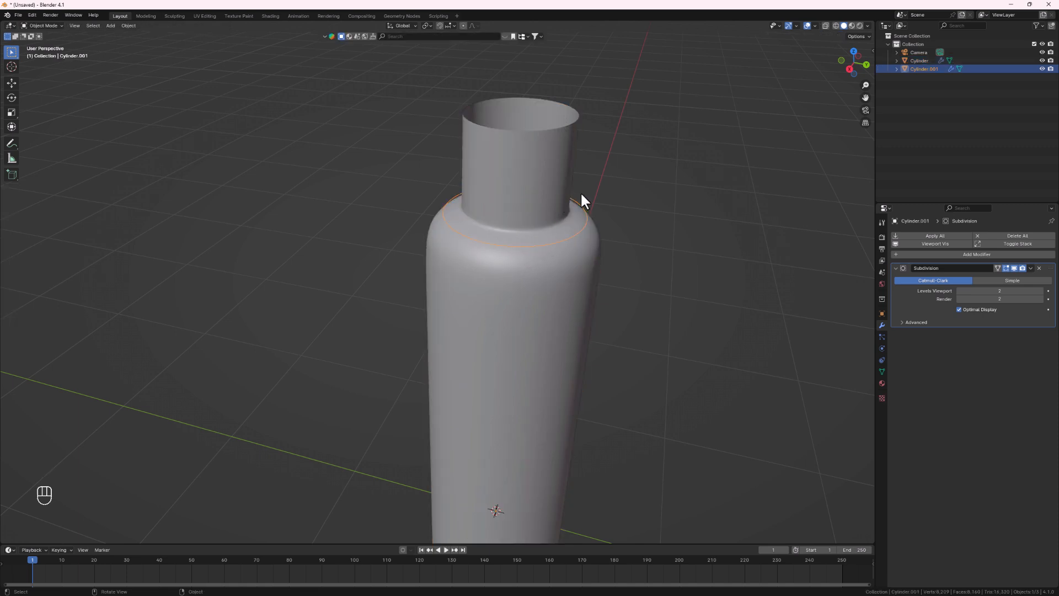
{"action": "middle_click_drag", "start_coordinate": [544, 233], "coordinate": [534, 266]}
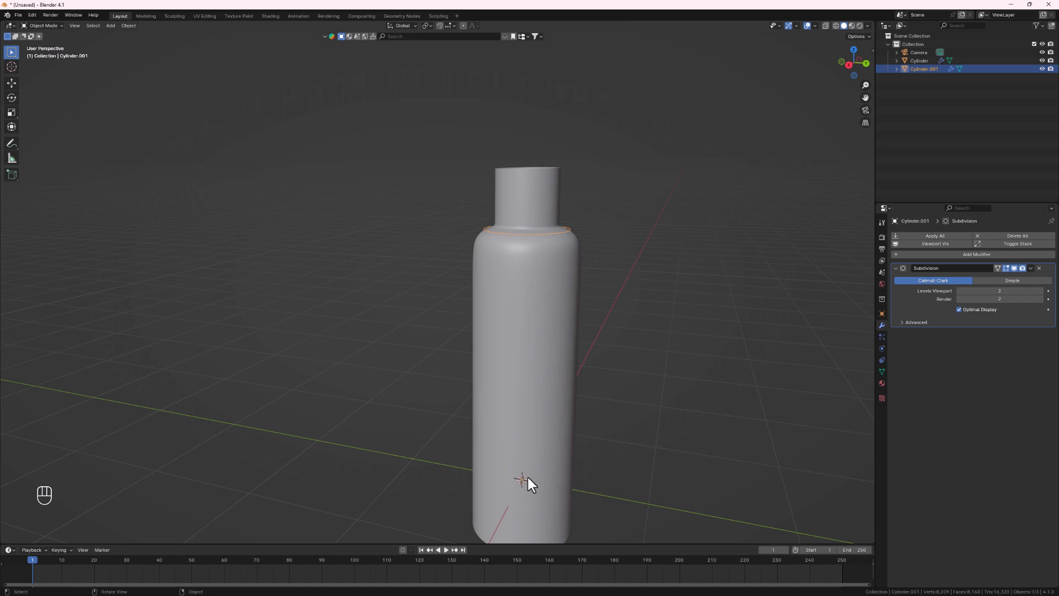
{"action": "key", "text": "g"}
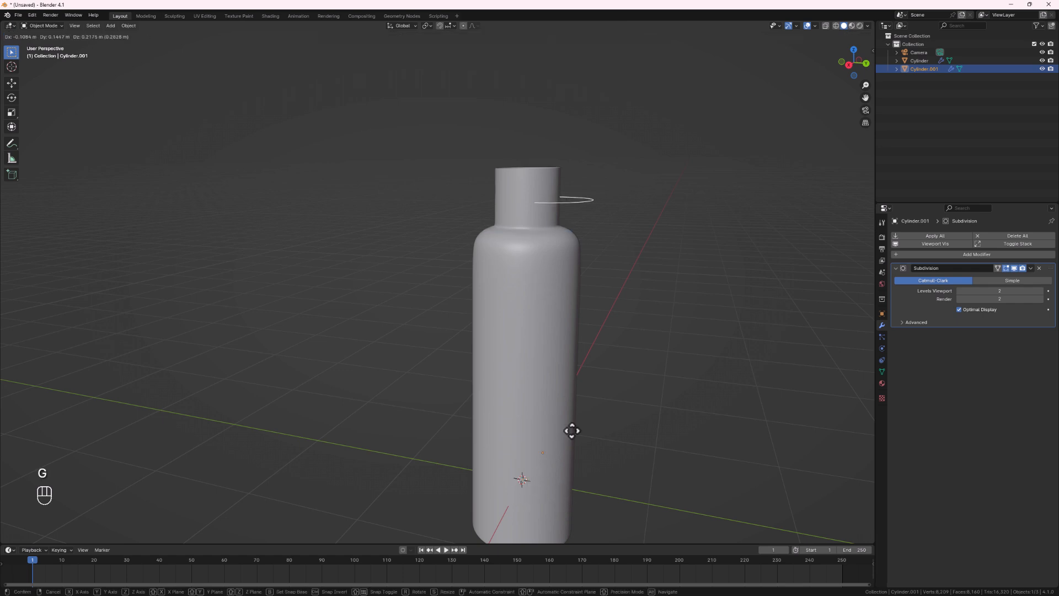
{"action": "right_click", "coordinate": [673, 361]}
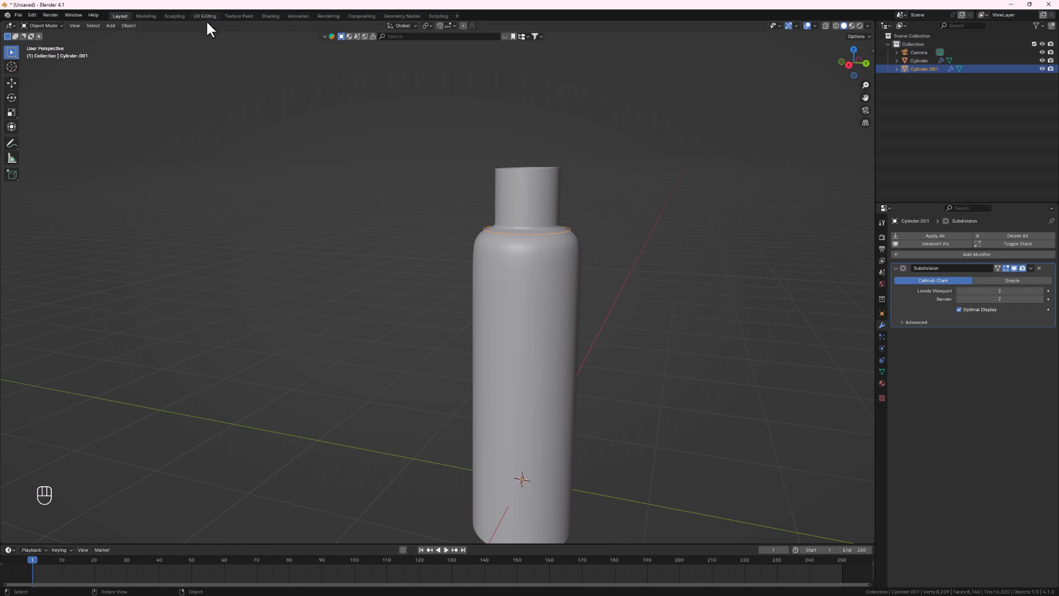
Step: Set the separated ring's origin to its own geometry
{"action": "left_click", "coordinate": [133, 26]}
{"action": "mouse_move", "coordinate": [168, 45]}
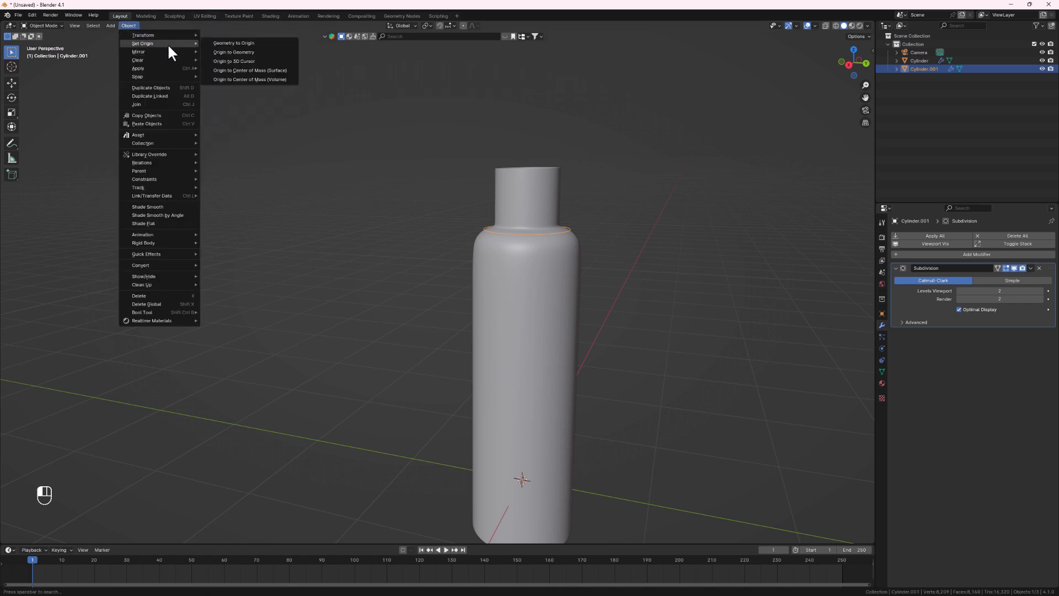
{"action": "left_click", "coordinate": [253, 52]}
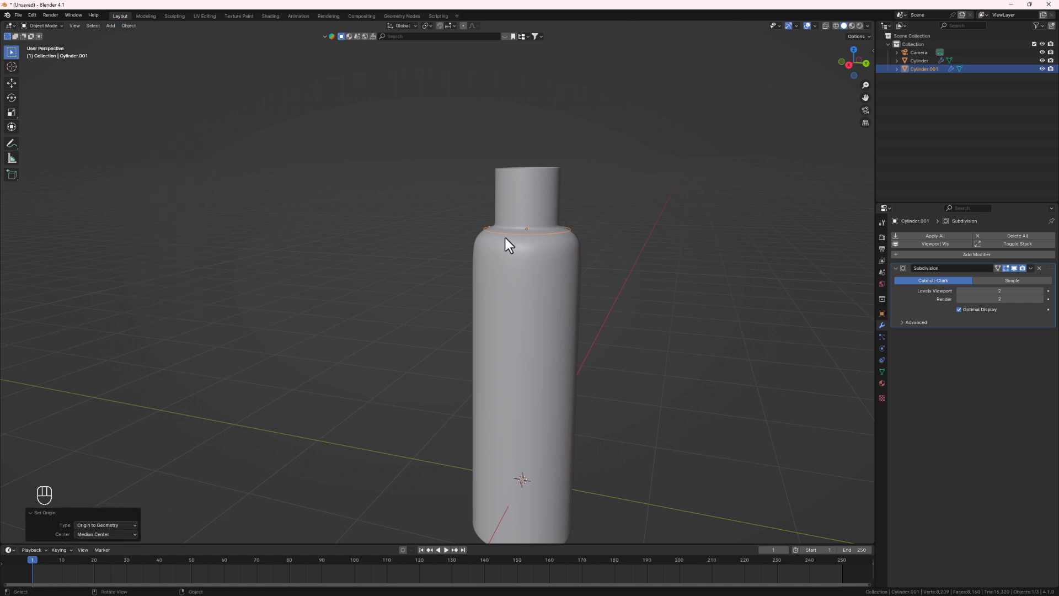
Step: In Edit Mode, select the ring's whole edge loop and extrude it straight up about 0.52 m as the cap wall
{"action": "scroll", "coordinate": [505, 237], "scroll_direction": "up", "scroll_amount": 3}
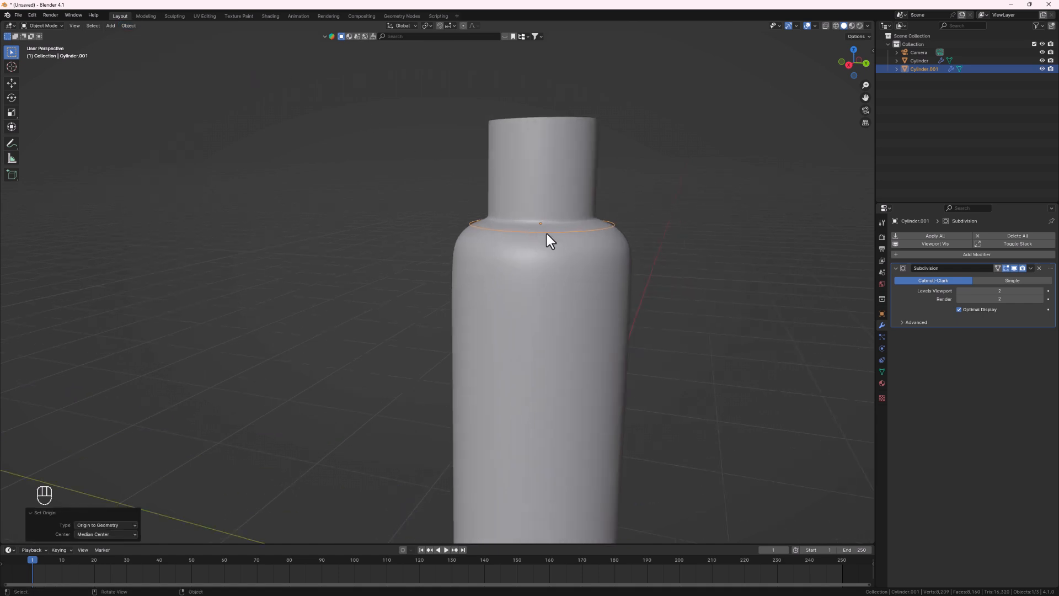
{"action": "key", "text": "Tab"}
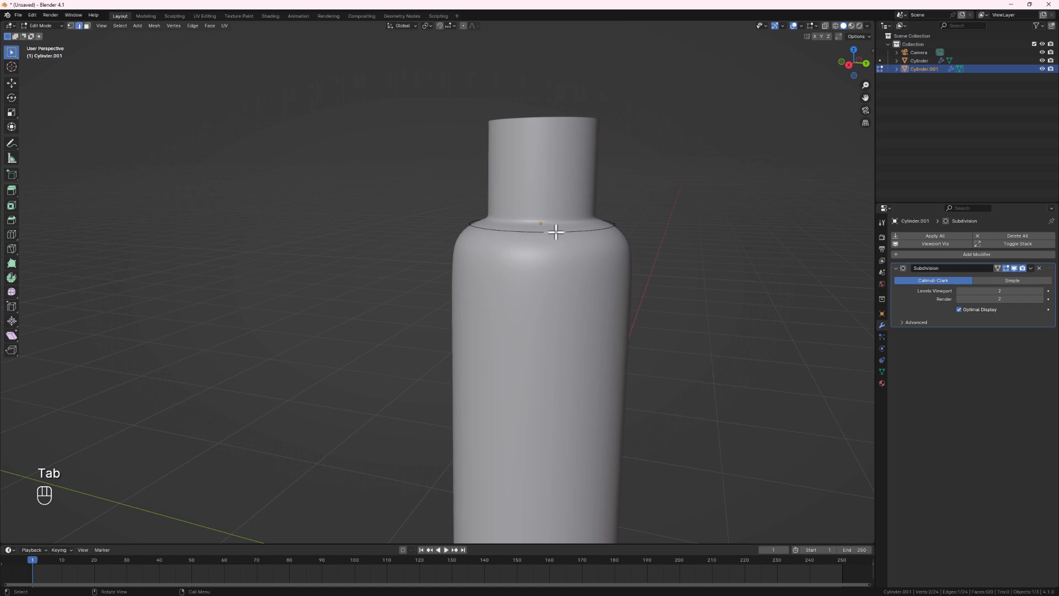
{"action": "left_click", "coordinate": [555, 231], "text": "alt"}
{"action": "middle_click_drag", "start_coordinate": [513, 253], "coordinate": [512, 283]}
{"action": "key", "text": "e"}
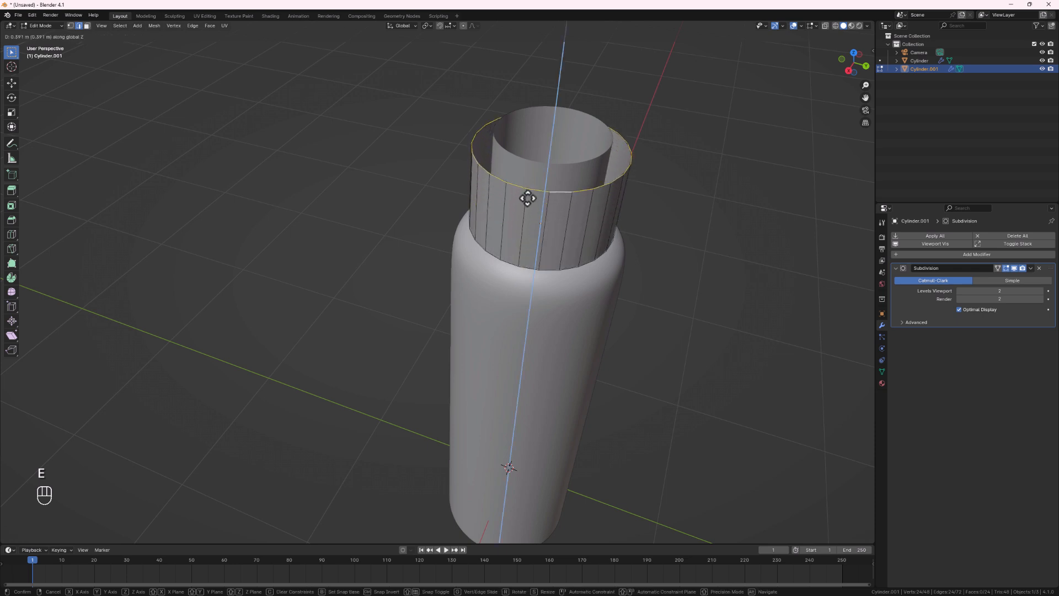
{"action": "left_click", "coordinate": [531, 176]}
Step: Extrude the cap's top edge loop in place and scale it inward to about 0.79 to start the cap's top
{"action": "middle_click_drag", "start_coordinate": [611, 229], "coordinate": [624, 151]}
{"action": "scroll", "coordinate": [554, 156], "scroll_direction": "up", "scroll_amount": 1}
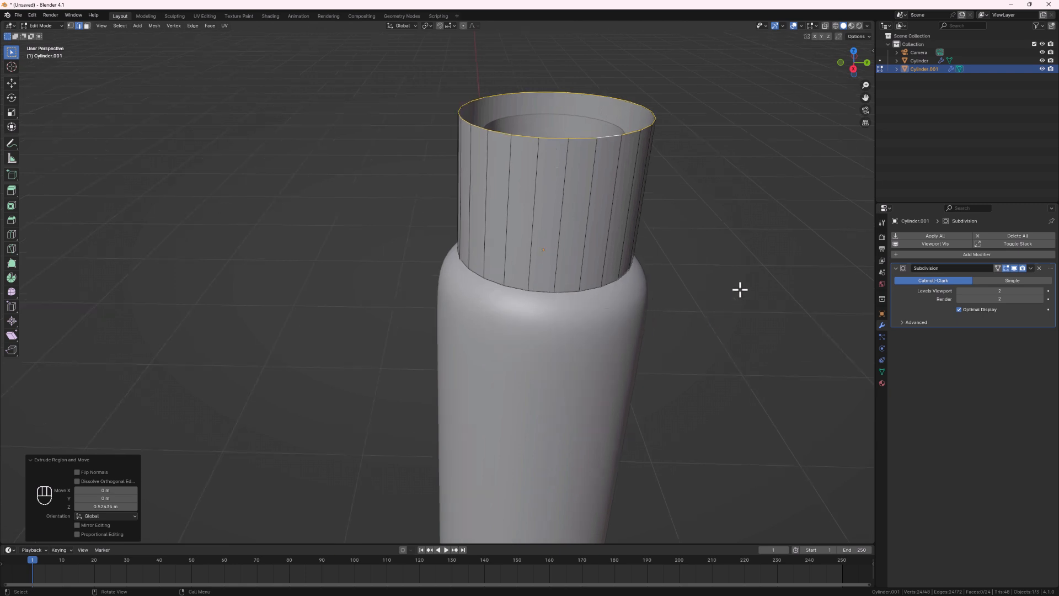
{"action": "key", "text": "e"}
{"action": "right_click", "coordinate": [744, 267]}
{"action": "key", "text": "s"}
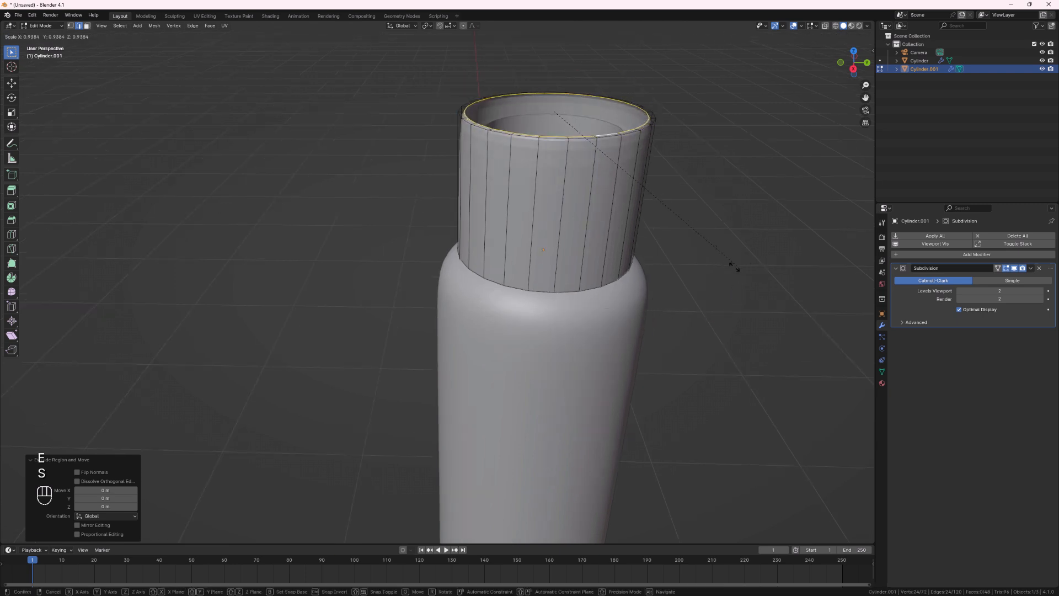
{"action": "left_click", "coordinate": [700, 253]}
Step: Extrude and scale the cap's inner top edge inward twice more, and fill the remaining hole with a face
{"action": "key", "text": "e"}
{"action": "key", "text": "s"}
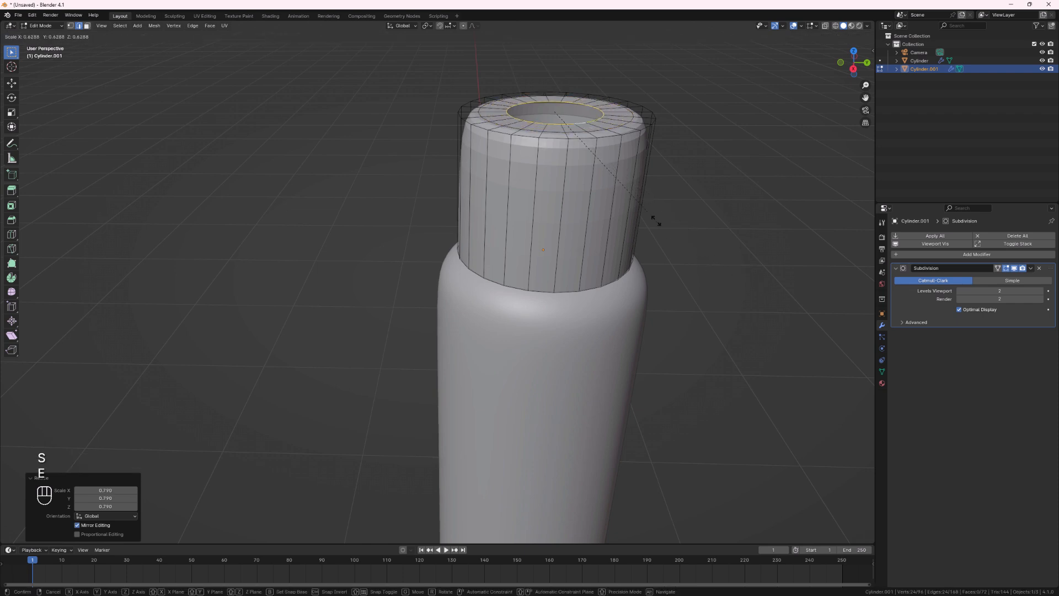
{"action": "left_click", "coordinate": [648, 212]}
{"action": "key", "text": "e"}
{"action": "key", "text": "s"}
{"action": "left_click", "coordinate": [618, 156]}
{"action": "key", "text": "f"}
Step: Add a loop cut around the cap wall and slide it up close to the top edge, with a factor of about -0.92
{"action": "middle_click_drag", "start_coordinate": [551, 172], "coordinate": [551, 159]}
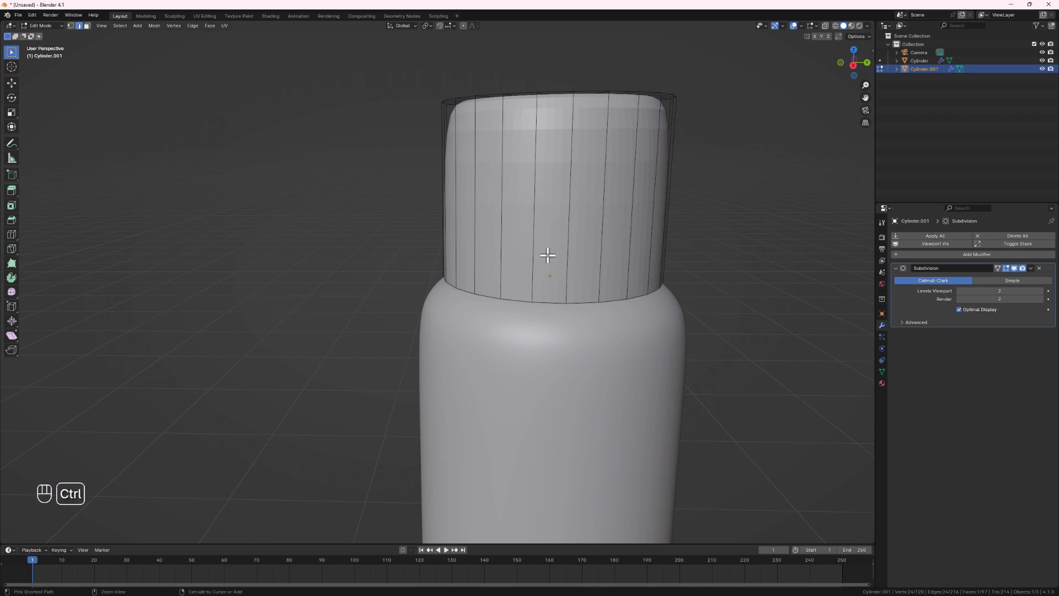
{"action": "key", "text": "ctrl+r"}
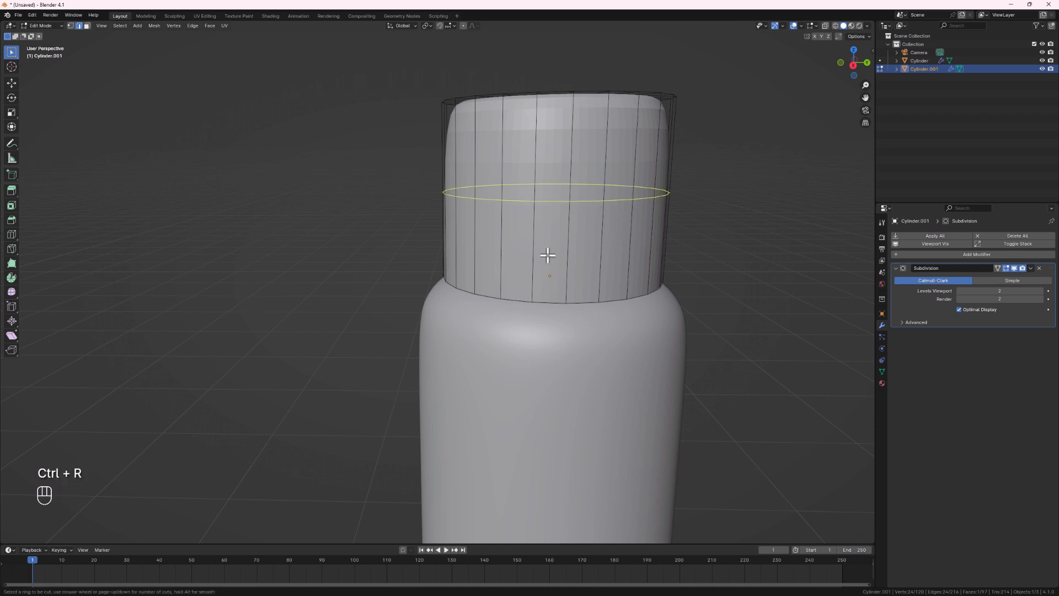
{"action": "left_click", "coordinate": [548, 255]}
{"action": "left_click", "coordinate": [545, 187]}
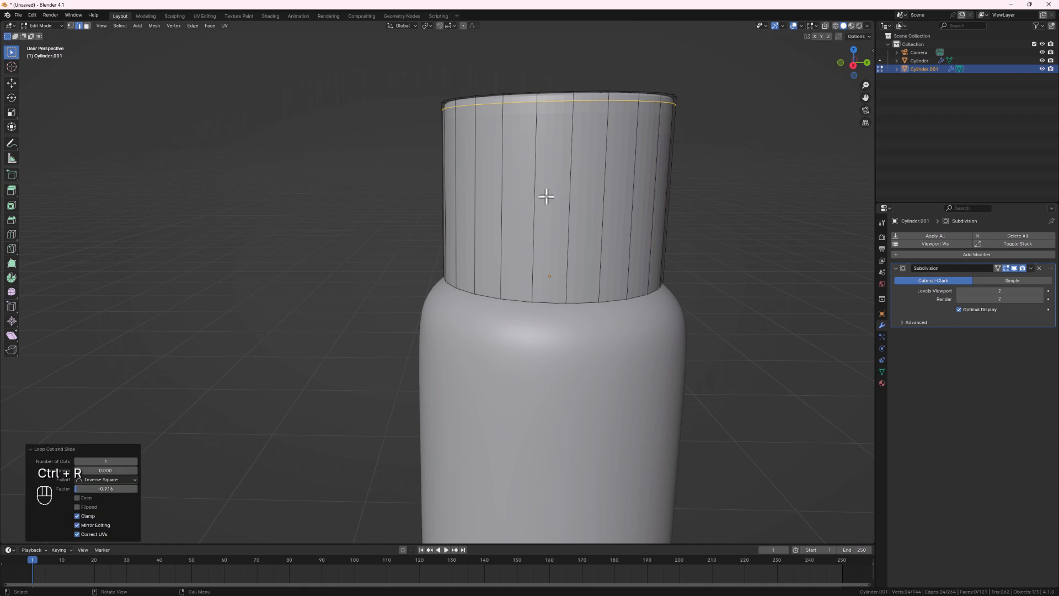
Step: Add two evenly spaced loop cuts around the cap's side wall without sliding them
{"action": "key", "text": "ctrl+r"}
{"action": "scroll", "coordinate": [548, 201], "scroll_direction": "up", "scroll_amount": 1}
{"action": "left_click", "coordinate": [548, 201]}
{"action": "right_click", "coordinate": [548, 201]}
Step: Return to Object Mode and apply Shade Smooth to the cap
{"action": "middle_click_drag", "start_coordinate": [580, 190], "coordinate": [562, 123]}
{"action": "key", "text": "Tab"}
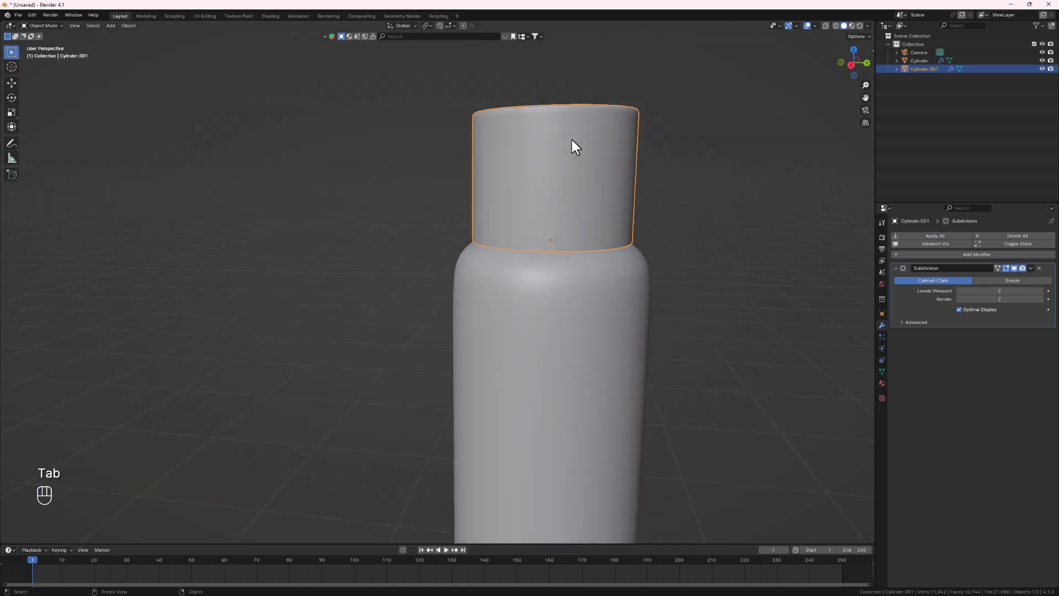
{"action": "right_click", "coordinate": [559, 153]}
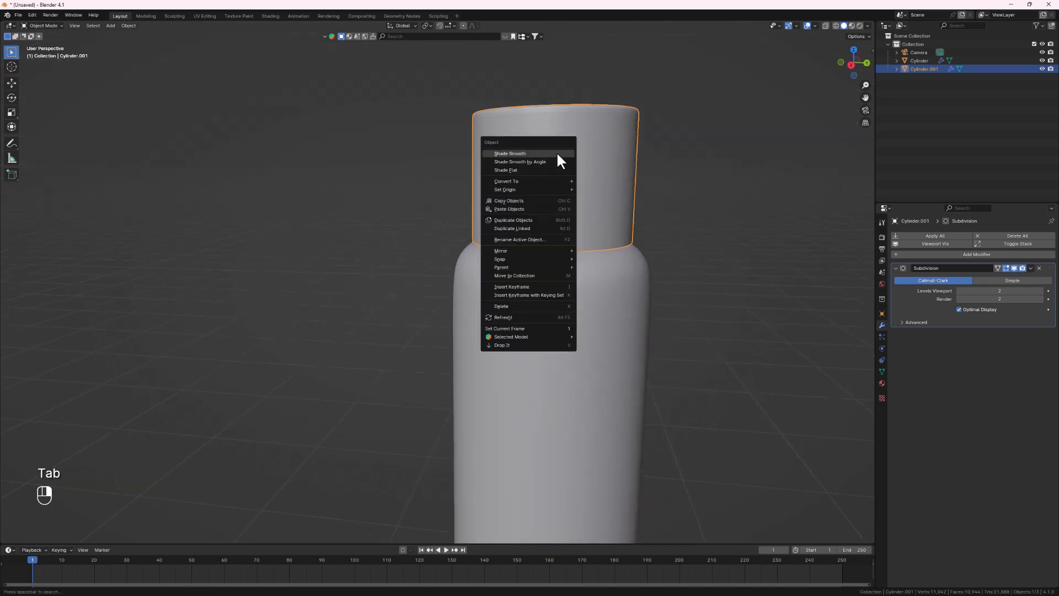
{"action": "left_click", "coordinate": [527, 153]}
Step: Scale the cap to about 0.797 in X and Y only, leaving its height out of the scaling
{"action": "middle_click_drag", "start_coordinate": [528, 200], "coordinate": [535, 246]}
{"action": "scroll", "coordinate": [535, 246], "scroll_direction": "up", "scroll_amount": 1}
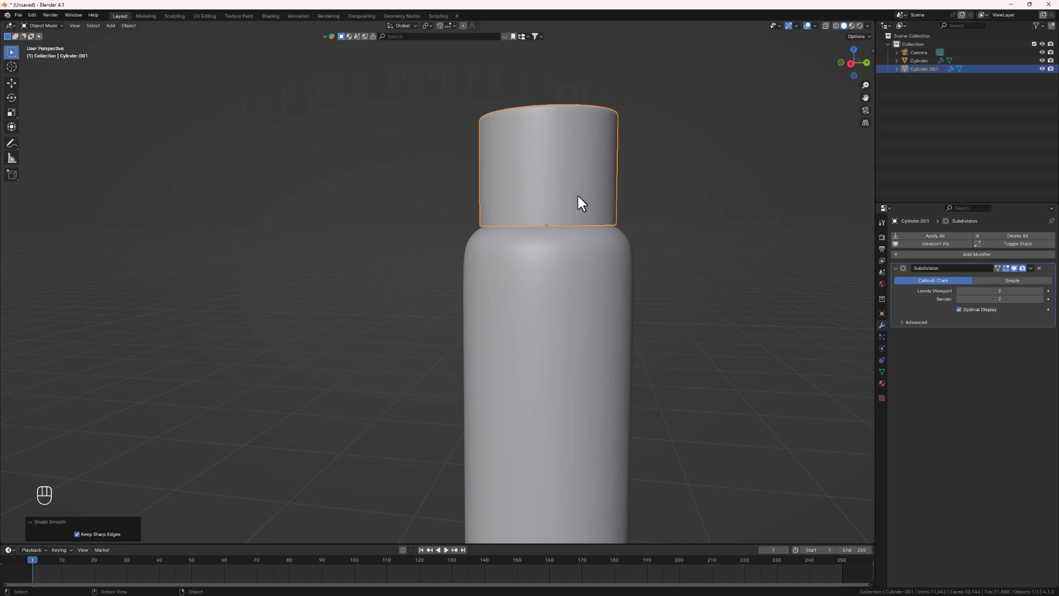
{"action": "middle_click_drag", "start_coordinate": [438, 213], "coordinate": [598, 283]}
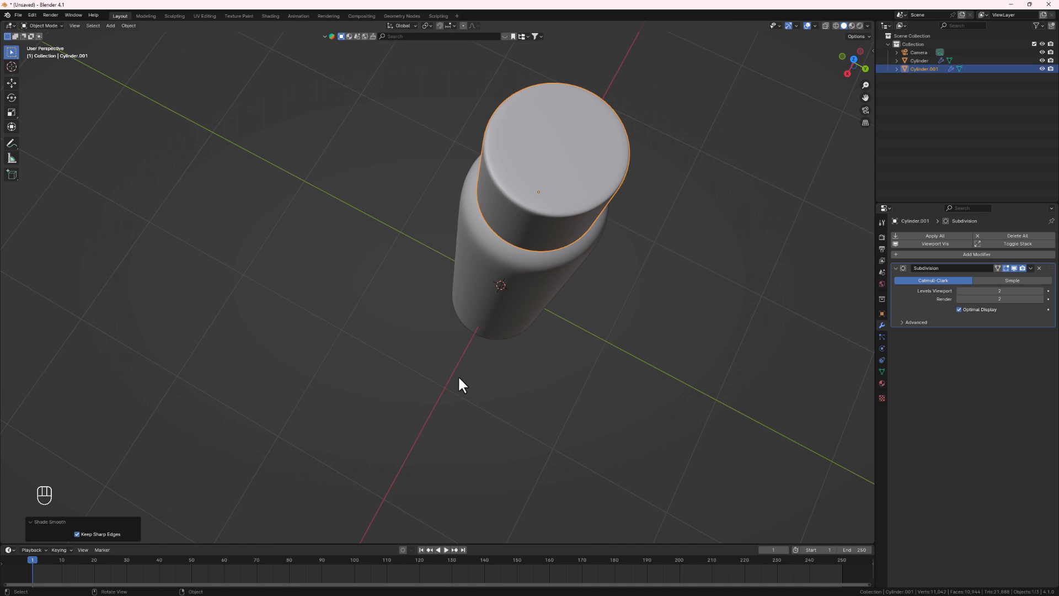
{"action": "middle_click_drag", "start_coordinate": [612, 325], "coordinate": [632, 299]}
{"action": "middle_click_drag", "start_coordinate": [572, 157], "coordinate": [521, 260]}
{"action": "key", "text": "s"}
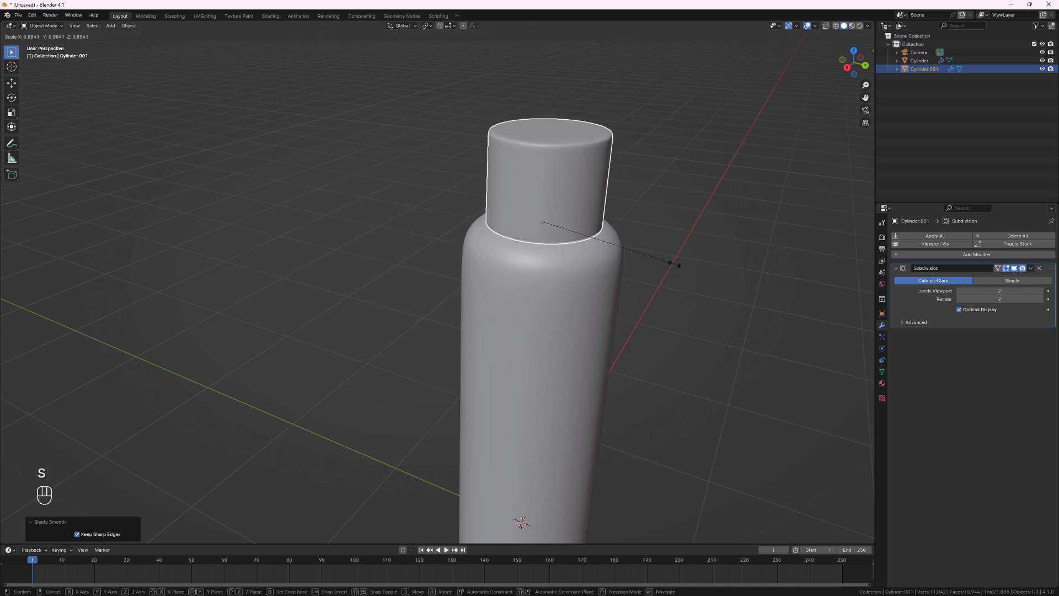
{"action": "key", "text": "shift"}
{"action": "key", "text": "shift+z"}
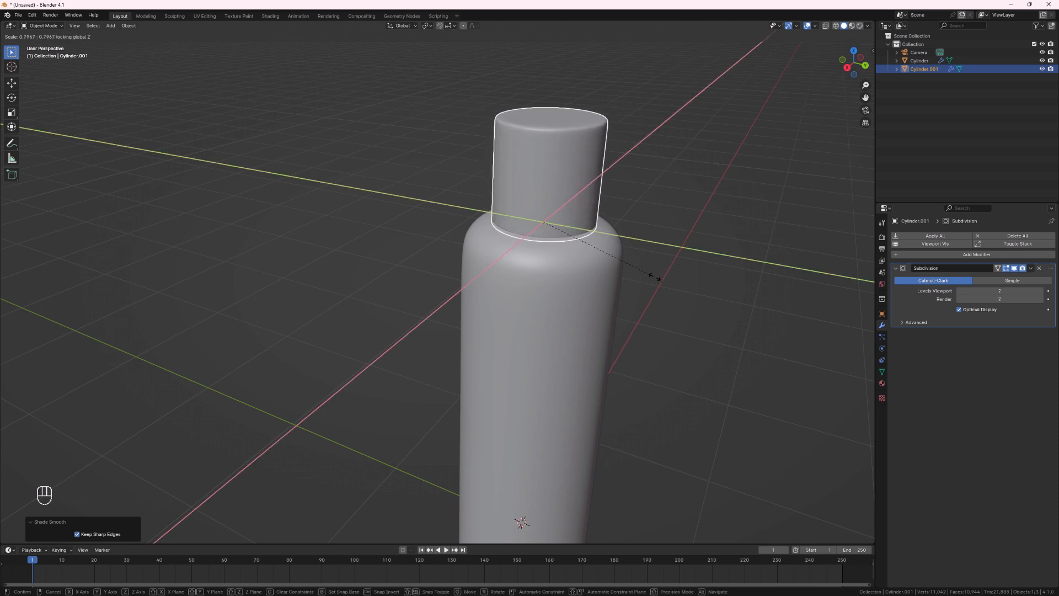
{"action": "left_click", "coordinate": [651, 273]}
Step: Raise the cap slightly along Z above the shoulder and scale it up uniformly to about 1.049
{"action": "middle_click_drag", "start_coordinate": [567, 301], "coordinate": [509, 292]}
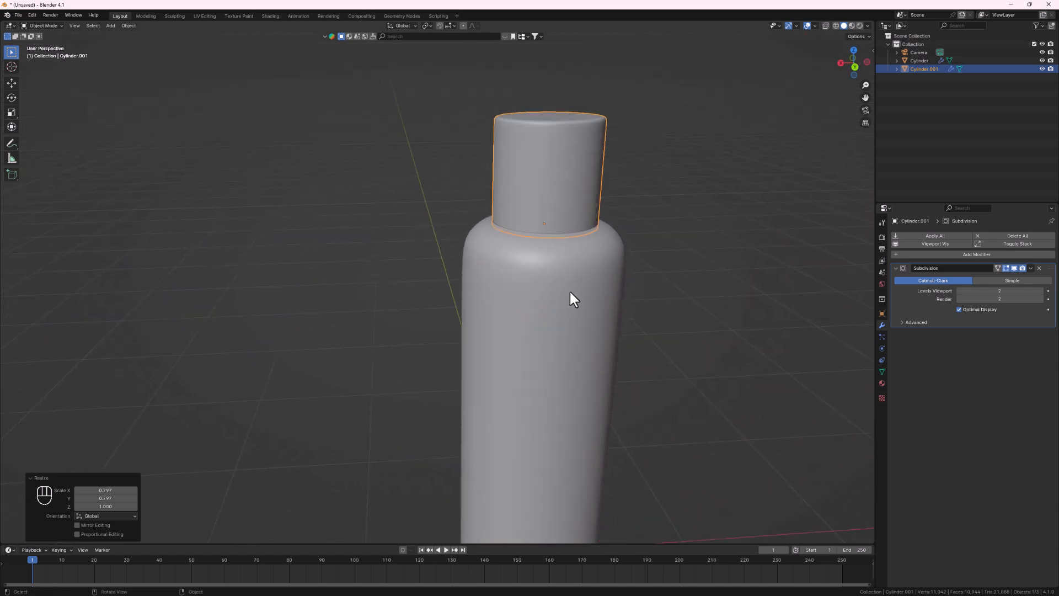
{"action": "key", "text": "g"}
{"action": "key", "text": "z"}
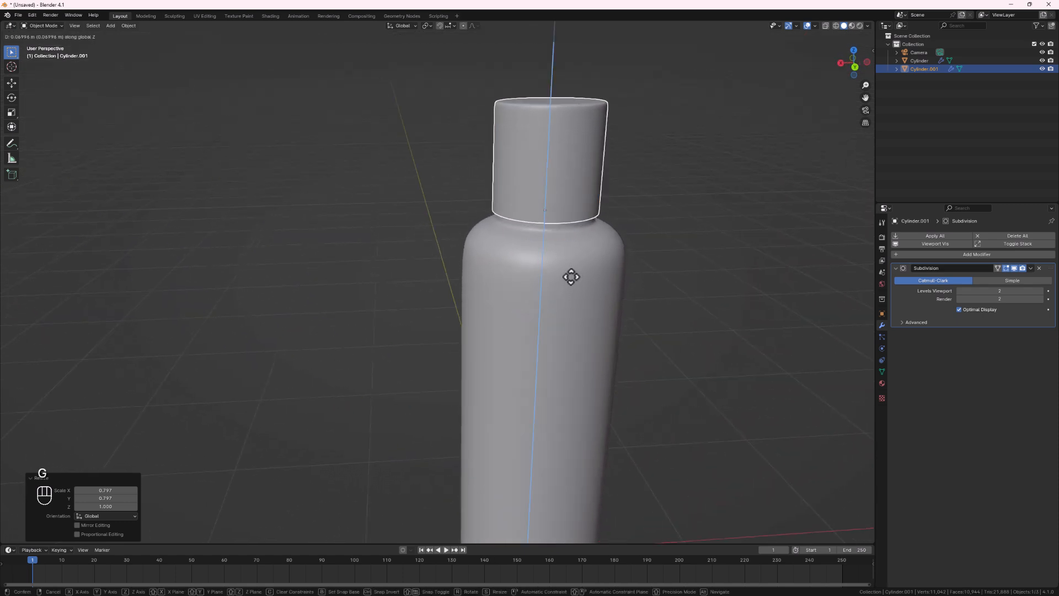
{"action": "left_click", "coordinate": [570, 281]}
{"action": "key", "text": "s"}
{"action": "left_click", "coordinate": [666, 291]}
Step: Lower the cap about 0.02 m along Z so it sits just above the bottle's shoulder
{"action": "middle_click_drag", "start_coordinate": [645, 291], "coordinate": [607, 278]}
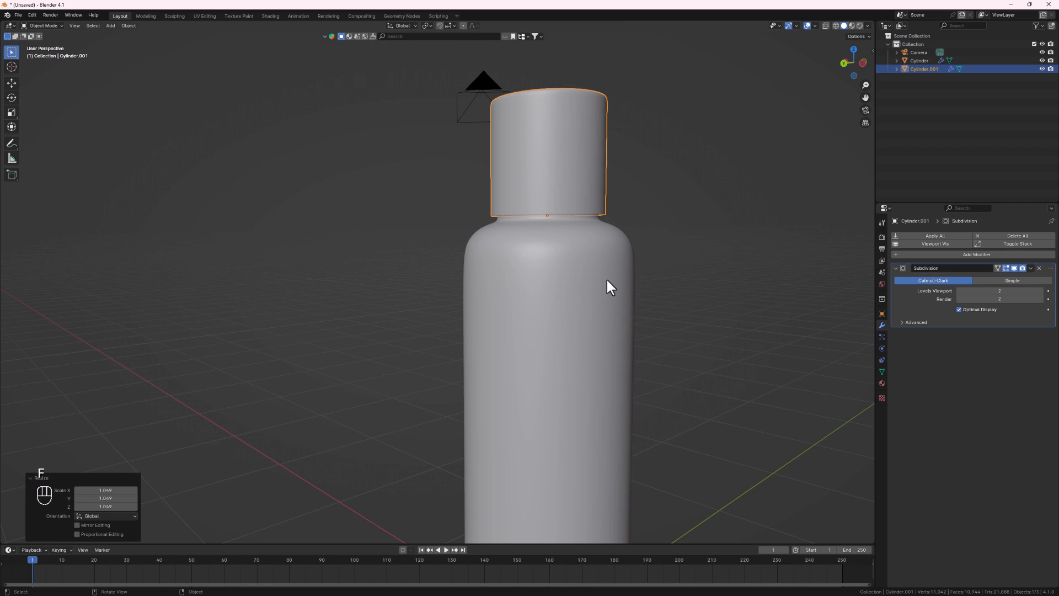
{"action": "key", "text": "g"}
{"action": "key", "text": "z"}
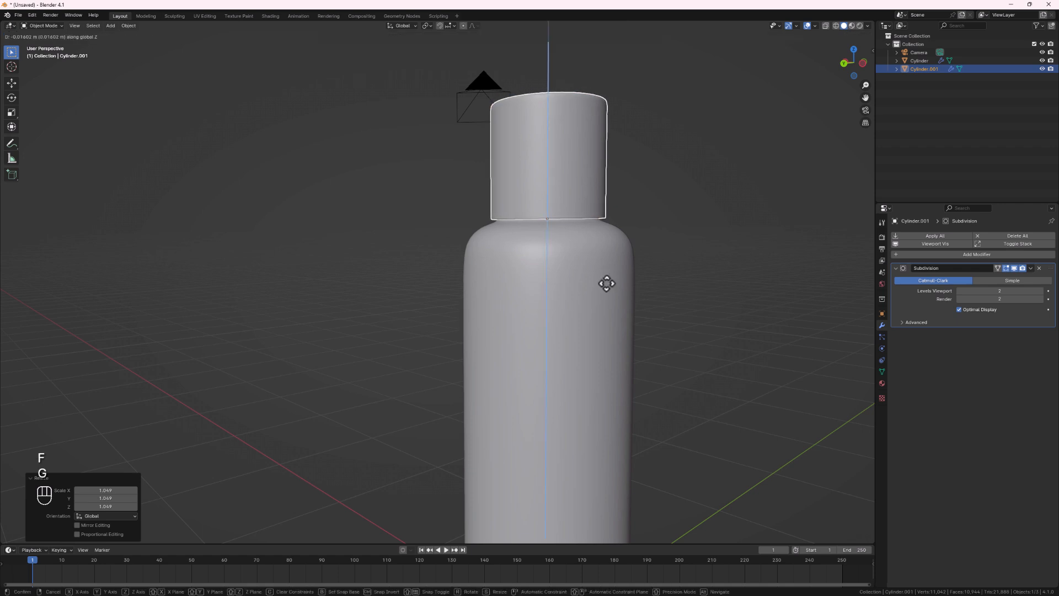
{"action": "left_click", "coordinate": [607, 283]}
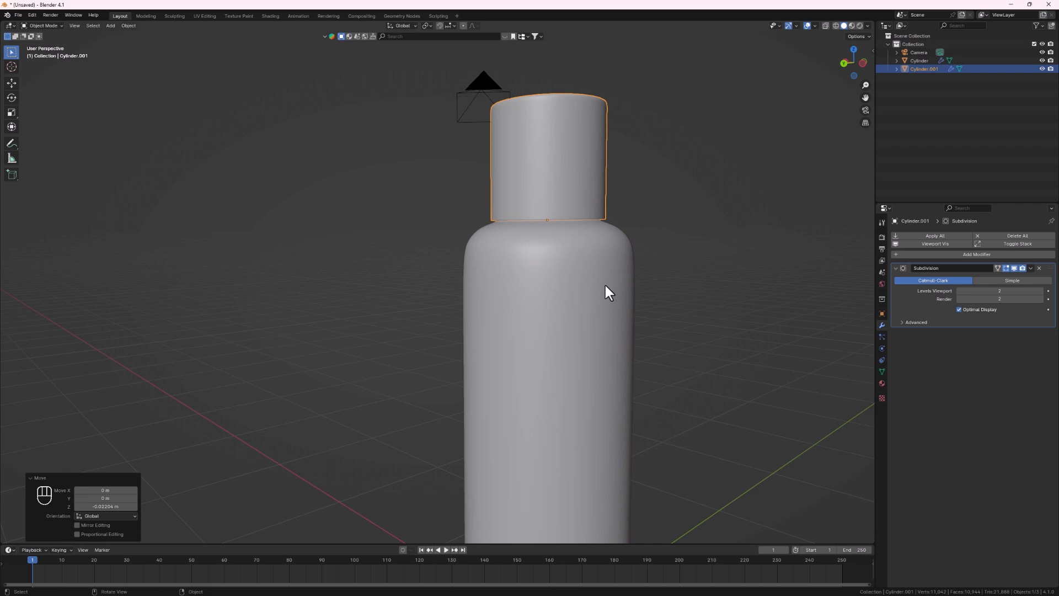
Step: Deselect the cap and split the 3D viewport into two side-by-side views, with one looking through the camera
{"action": "scroll", "coordinate": [621, 256], "scroll_direction": "down", "scroll_amount": 6}
{"action": "middle_click_drag", "start_coordinate": [621, 256], "coordinate": [612, 299]}
{"action": "left_click", "coordinate": [670, 331]}
{"action": "middle_click_drag", "start_coordinate": [669, 331], "coordinate": [524, 288]}
{"action": "scroll", "coordinate": [573, 313], "scroll_direction": "up", "scroll_amount": 5}
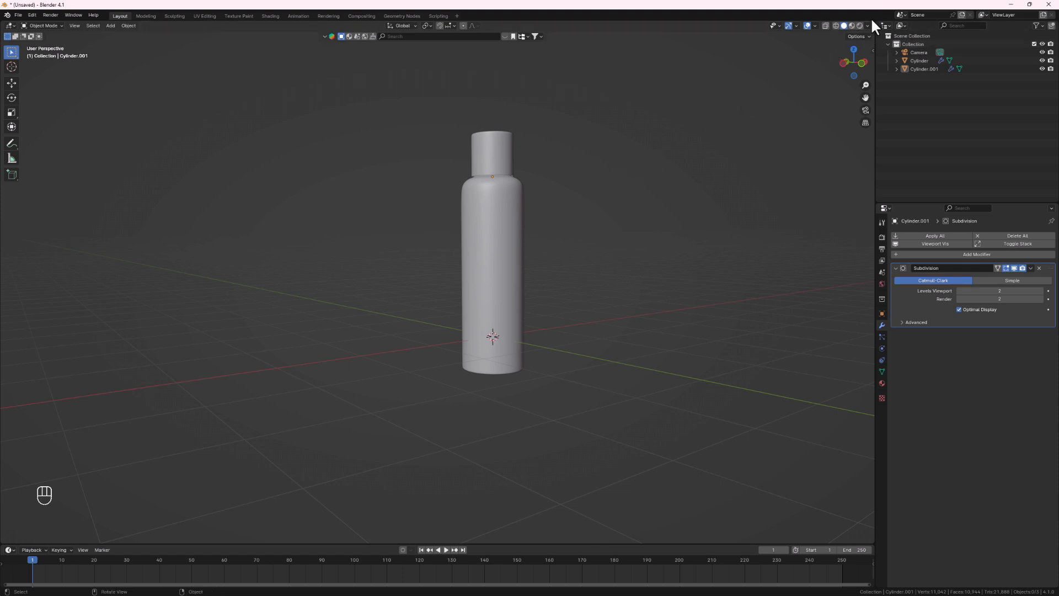
{"action": "left_click_drag", "start_coordinate": [873, 23], "coordinate": [527, 132]}
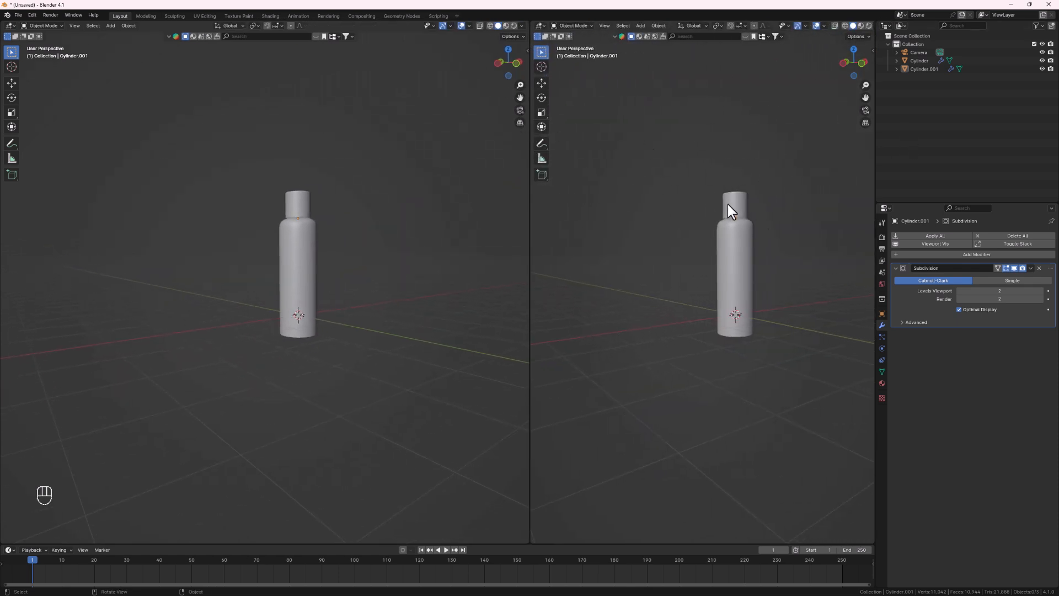
{"action": "left_click", "coordinate": [864, 109]}
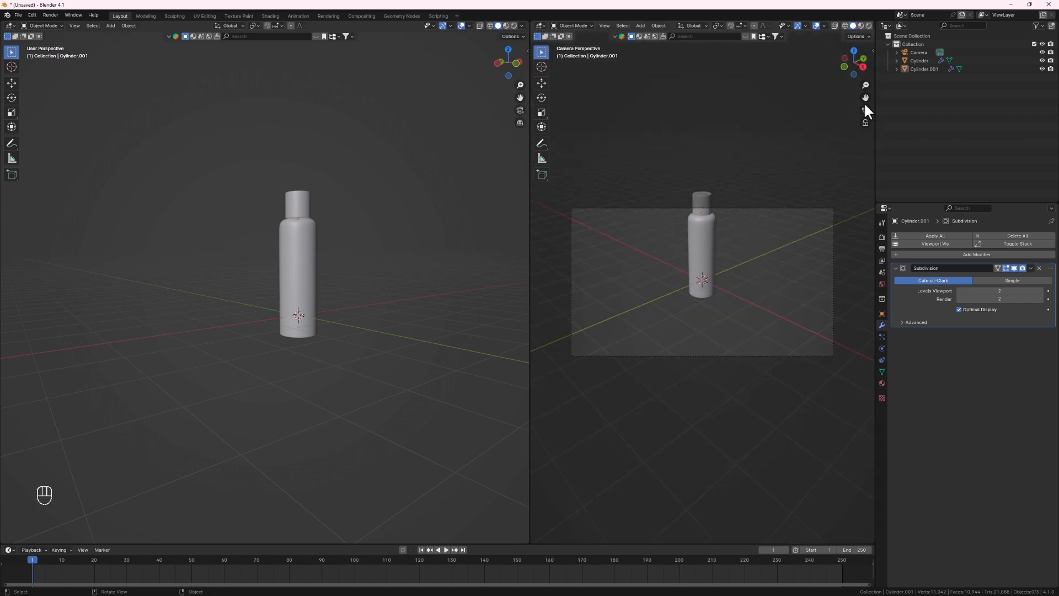
Step: Set the render output's X resolution to 1080 px for a square frame
{"action": "left_click", "coordinate": [881, 236]}
{"action": "left_click", "coordinate": [881, 249]}
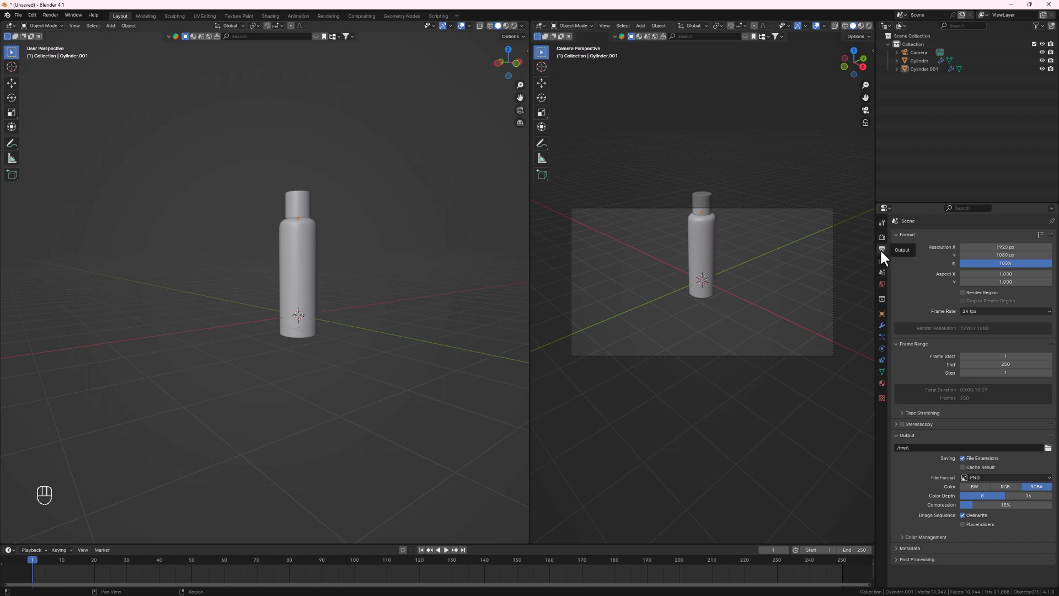
{"action": "double_click", "coordinate": [1006, 248]}
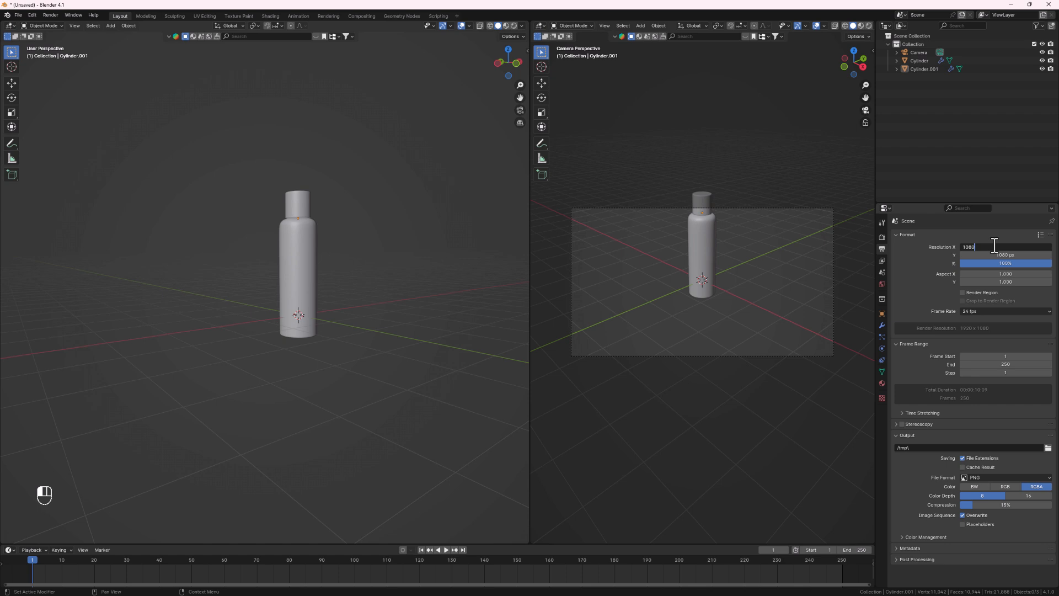
{"action": "type", "text": "1080"}
{"action": "key", "text": "Return"}
Step: Lock the camera to the view and reposition it so the whole bottle fills the square frame from slightly above
{"action": "mouse_move", "coordinate": [693, 257]}
{"action": "middle_mouse_down", "text": "shift"}
{"action": "mouse_move", "coordinate": [704, 268]}
{"action": "mouse_move", "coordinate": [707, 250]}
{"action": "middle_mouse_up", "text": "shift"}
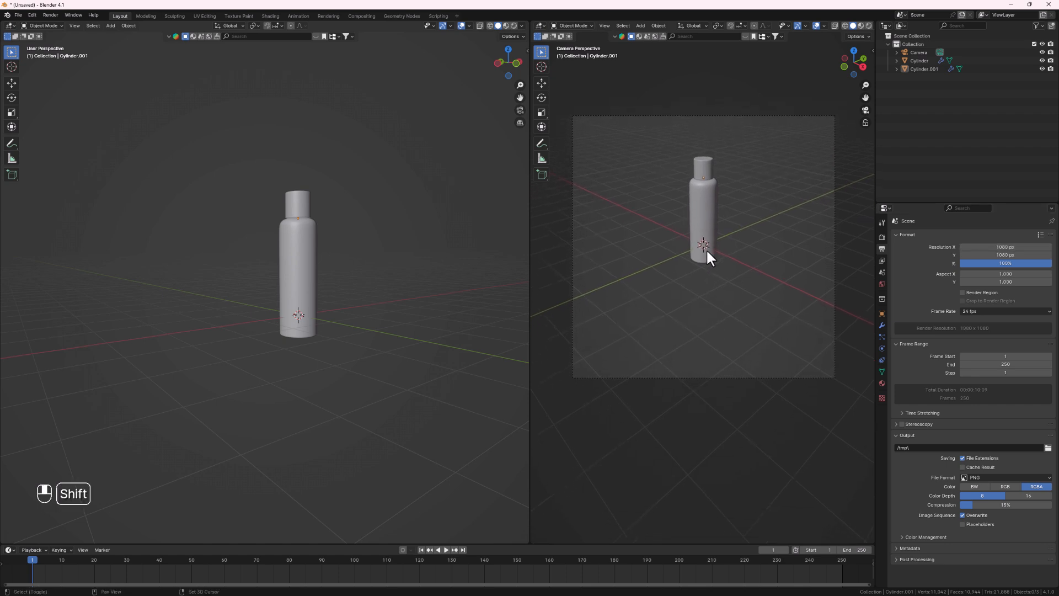
{"action": "left_click", "coordinate": [866, 123]}
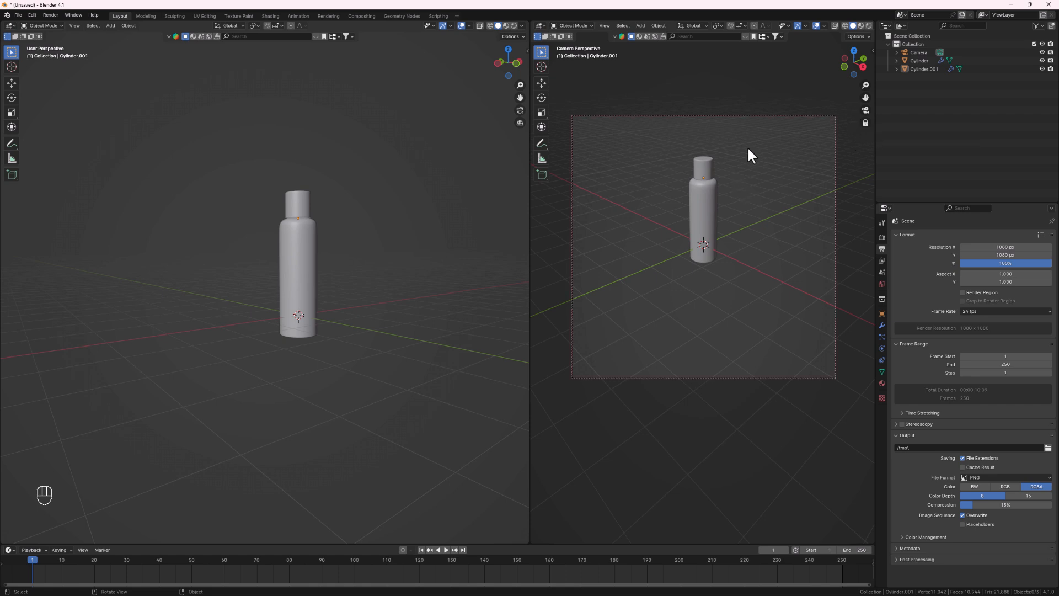
{"action": "scroll", "coordinate": [733, 169], "scroll_direction": "up", "scroll_amount": 2}
{"action": "middle_click_drag", "start_coordinate": [662, 257], "coordinate": [670, 223]}
{"action": "scroll", "coordinate": [670, 222], "scroll_direction": "up", "scroll_amount": 1}
{"action": "scroll", "coordinate": [670, 223], "scroll_direction": "up", "scroll_amount": 1}
{"action": "middle_click_drag", "start_coordinate": [683, 288], "coordinate": [688, 257], "text": "shift"}
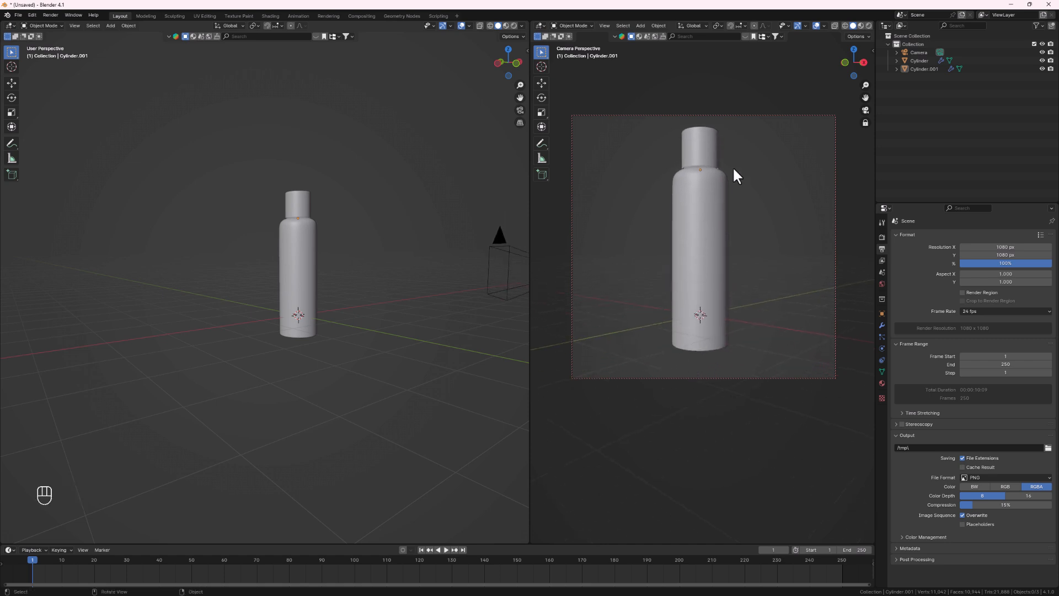
{"action": "middle_click_drag", "start_coordinate": [707, 178], "coordinate": [709, 214]}
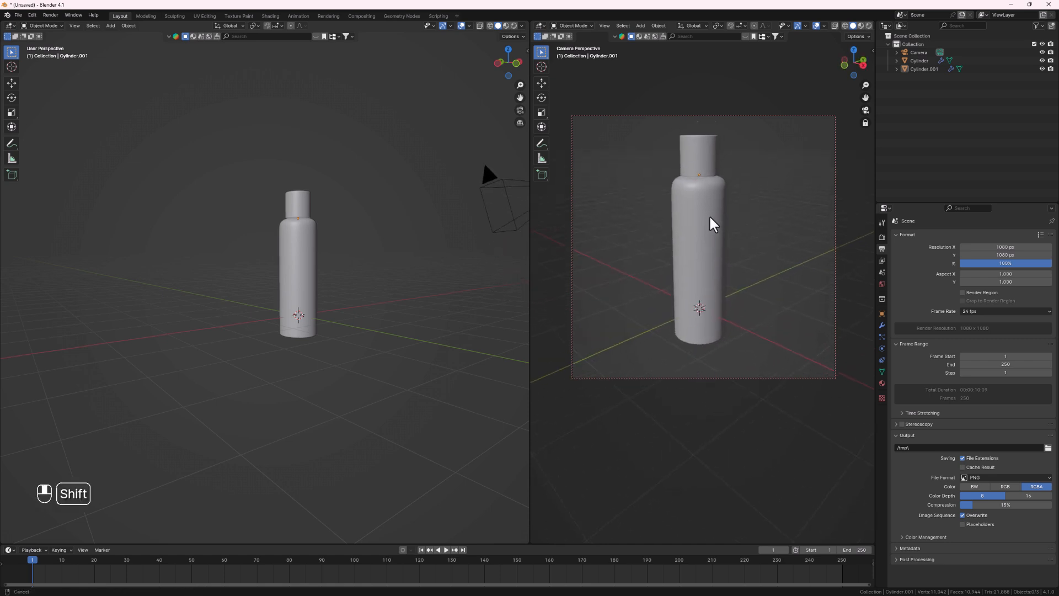
Step: Switch the camera viewport to Material Preview shading
{"action": "left_click", "coordinate": [862, 26]}
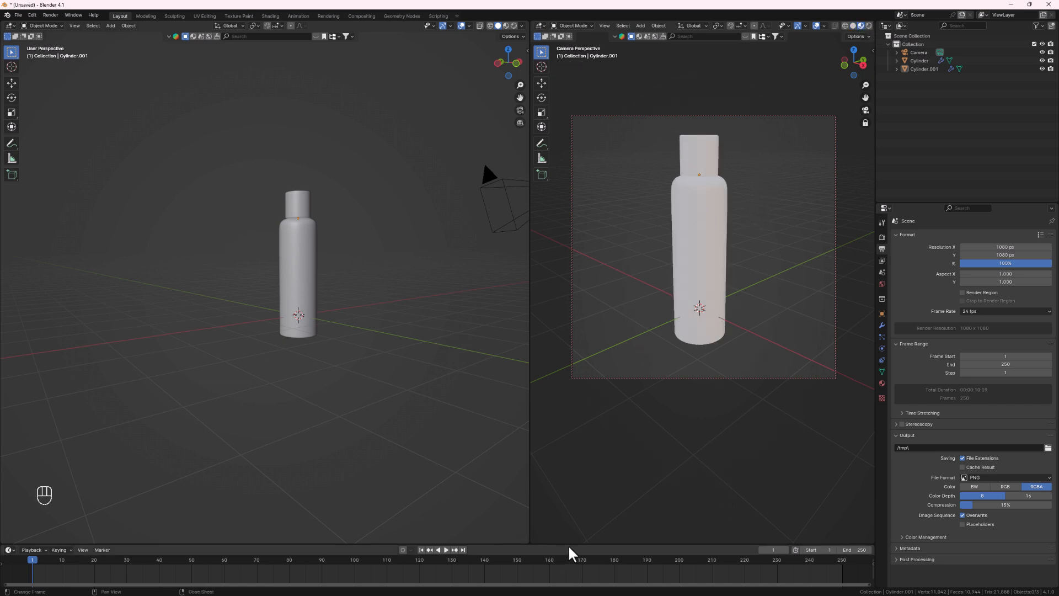
Step: Enlarge the timeline area to about half the window's height and change it to the Shader Editor
{"action": "left_click_drag", "start_coordinate": [570, 545], "coordinate": [580, 309]}
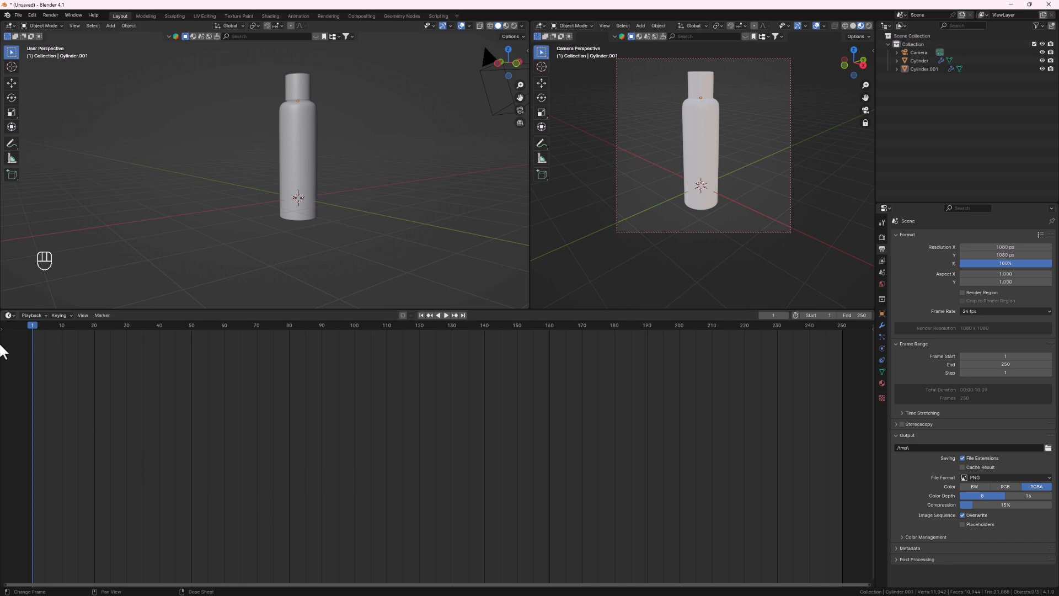
{"action": "left_click", "coordinate": [9, 315]}
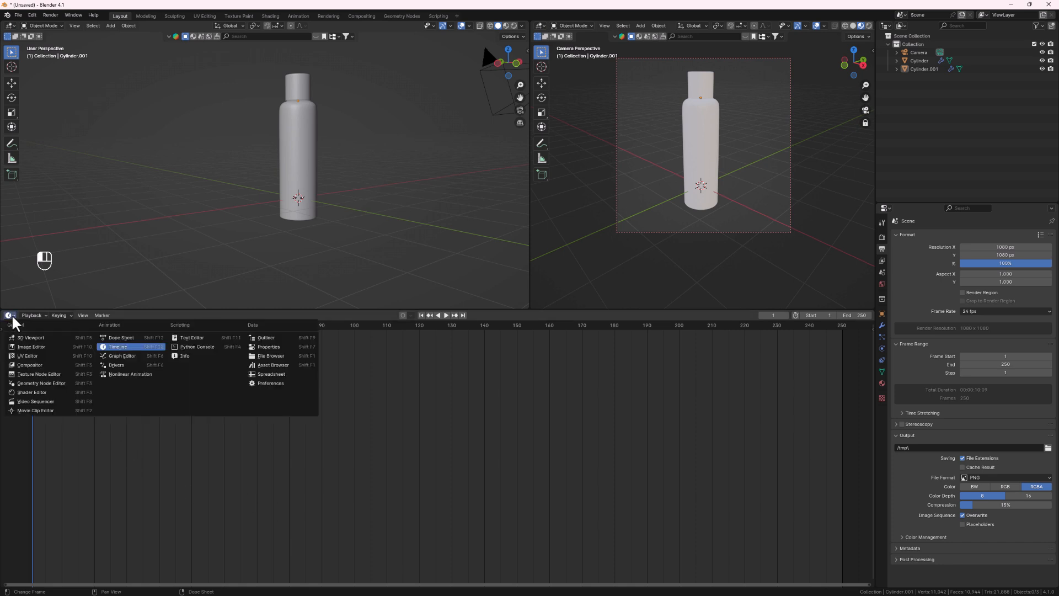
{"action": "left_click", "coordinate": [39, 392]}
Step: Unlock the camera from the view, recentre and enlarge the camera frame in its viewport, and lock the camera again
{"action": "left_click", "coordinate": [865, 124]}
{"action": "middle_click_drag", "start_coordinate": [811, 159], "coordinate": [810, 190], "text": "shift"}
{"action": "scroll", "coordinate": [698, 213], "scroll_direction": "up", "scroll_amount": 1}
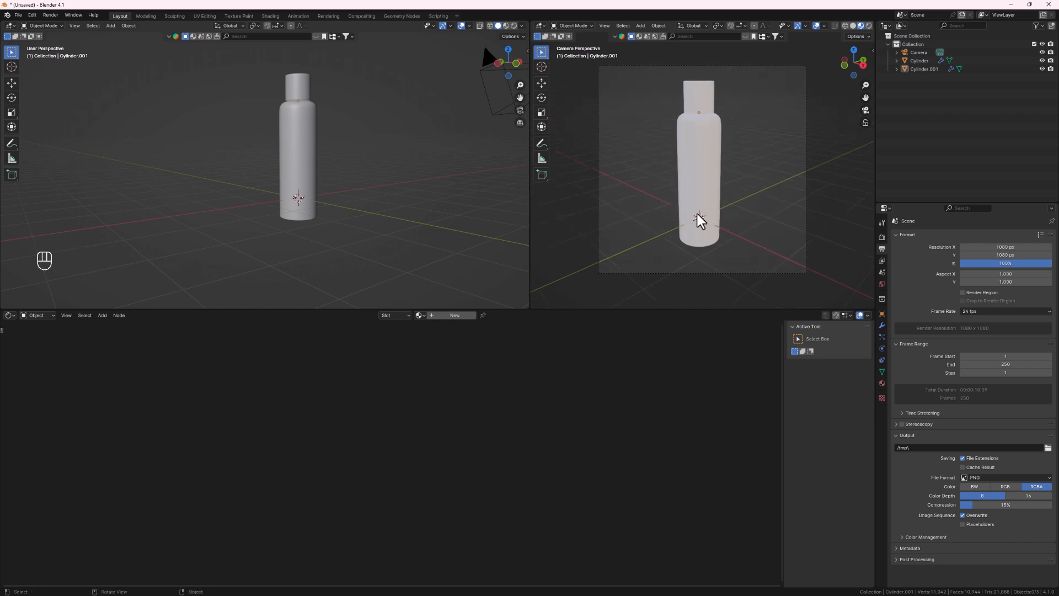
{"action": "scroll", "coordinate": [697, 214], "scroll_direction": "up", "scroll_amount": 1}
{"action": "left_click", "coordinate": [865, 124]}
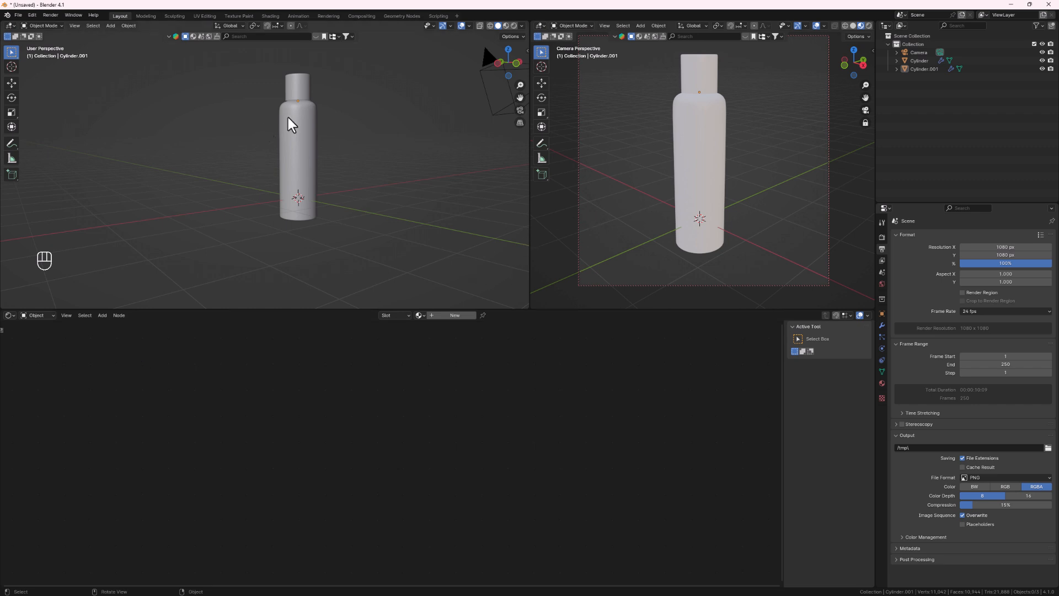
Step: Create a new material for the bottle body and move its Material Output node away from the Principled BSDF
{"action": "left_click", "coordinate": [286, 132]}
{"action": "left_click", "coordinate": [464, 316]}
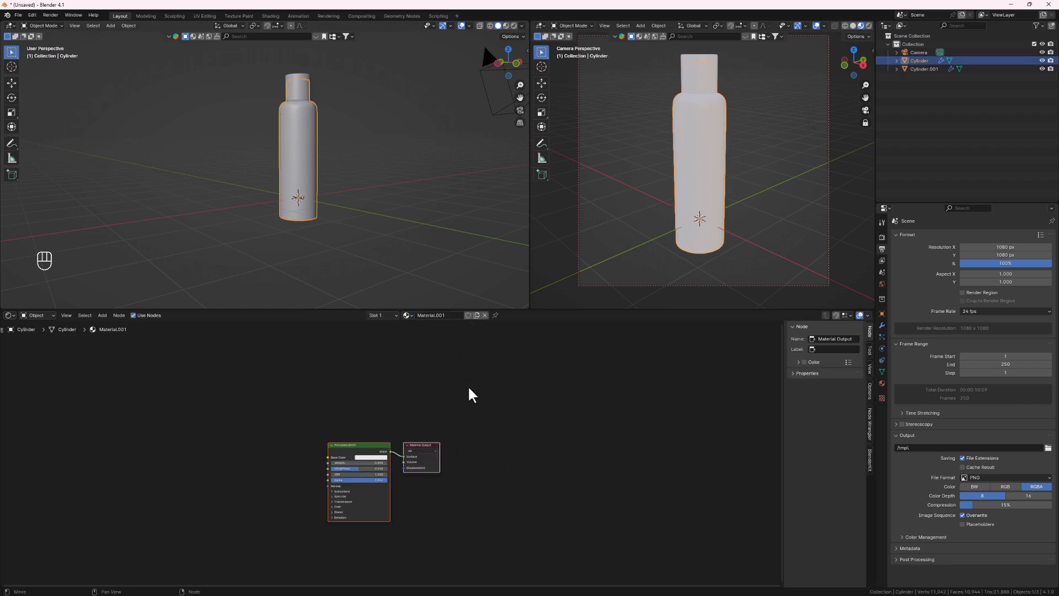
{"action": "scroll", "coordinate": [397, 505], "scroll_direction": "up", "scroll_amount": 3}
{"action": "middle_click_drag", "start_coordinate": [398, 507], "coordinate": [522, 514]}
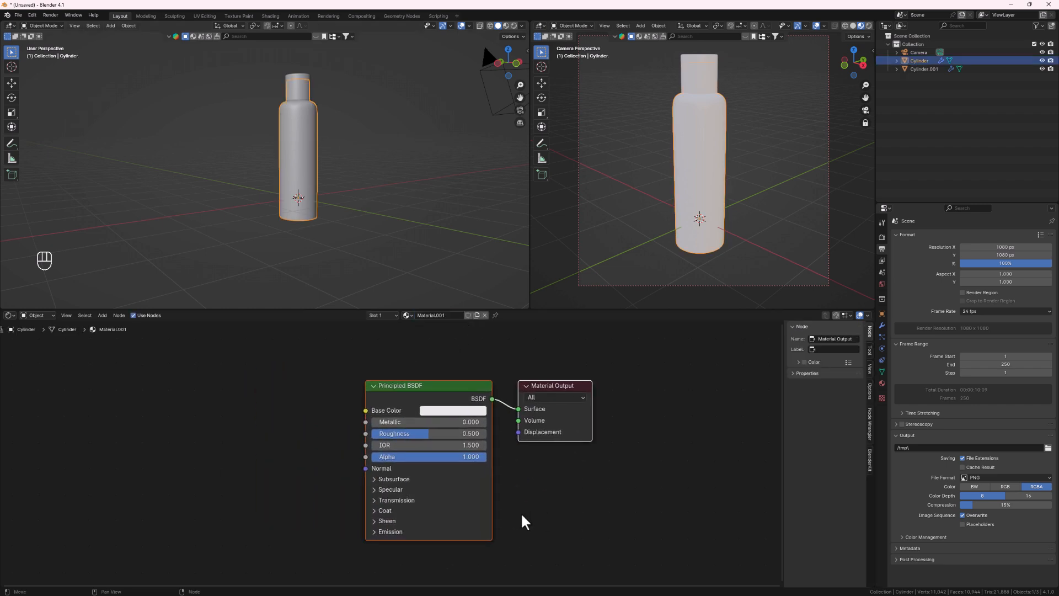
{"action": "left_click_drag", "start_coordinate": [553, 387], "coordinate": [648, 378]}
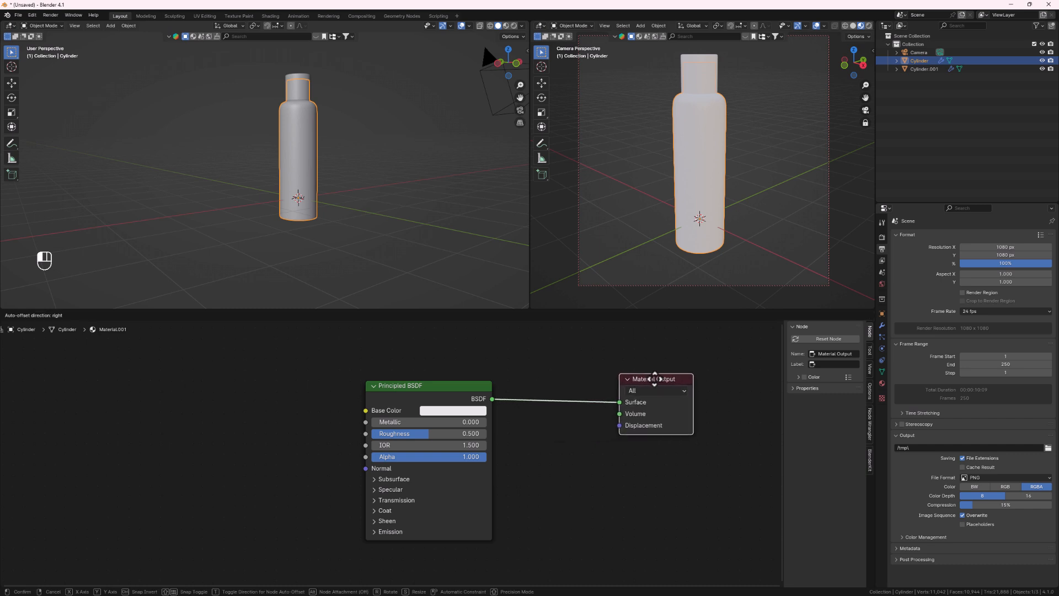
Step: Set the bottle material's Metallic to 1.000 and its Coat Weight to 1.000
{"action": "left_click_drag", "start_coordinate": [387, 422], "coordinate": [486, 422]}
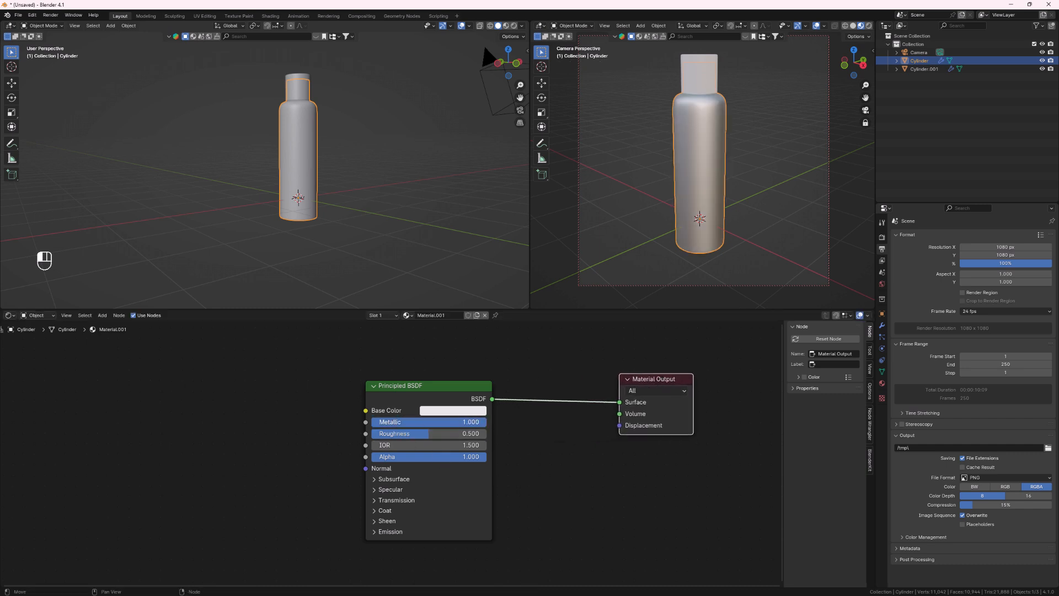
{"action": "left_click", "coordinate": [373, 511]}
{"action": "left_click_drag", "start_coordinate": [385, 524], "coordinate": [486, 523]}
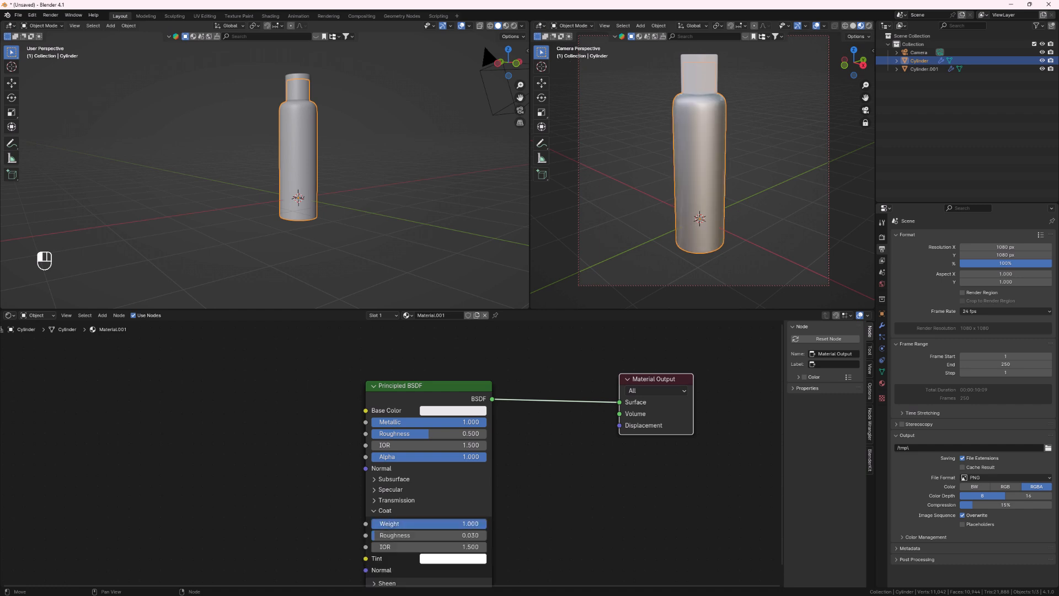
Step: Make the bottle material's Coat Tint black and set its Coat Roughness to 0.525
{"action": "middle_click_drag", "start_coordinate": [402, 558], "coordinate": [402, 516]}
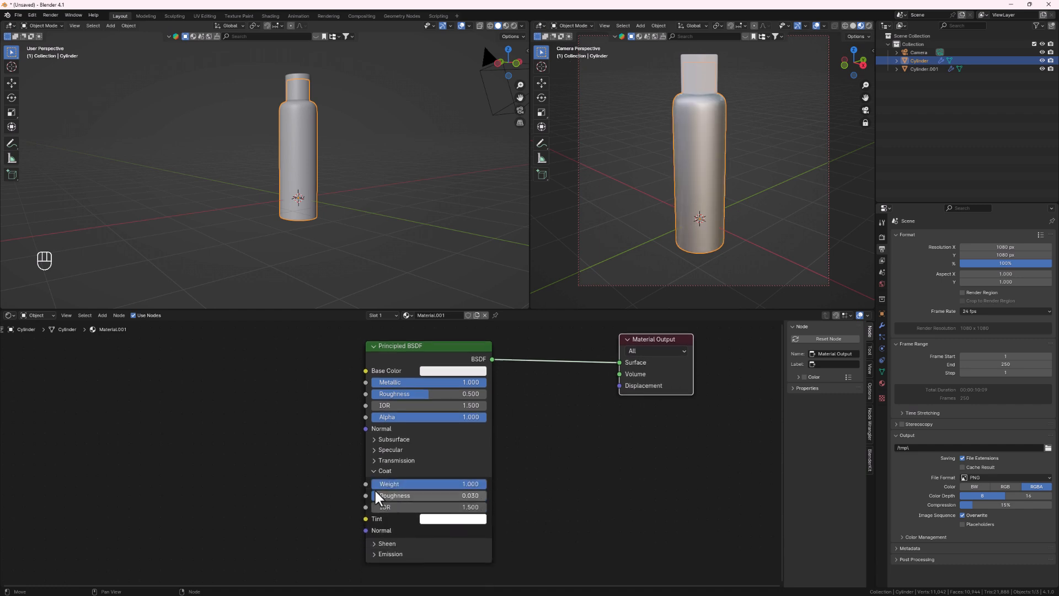
{"action": "left_click", "coordinate": [450, 518]}
{"action": "left_click_drag", "start_coordinate": [526, 410], "coordinate": [526, 444]}
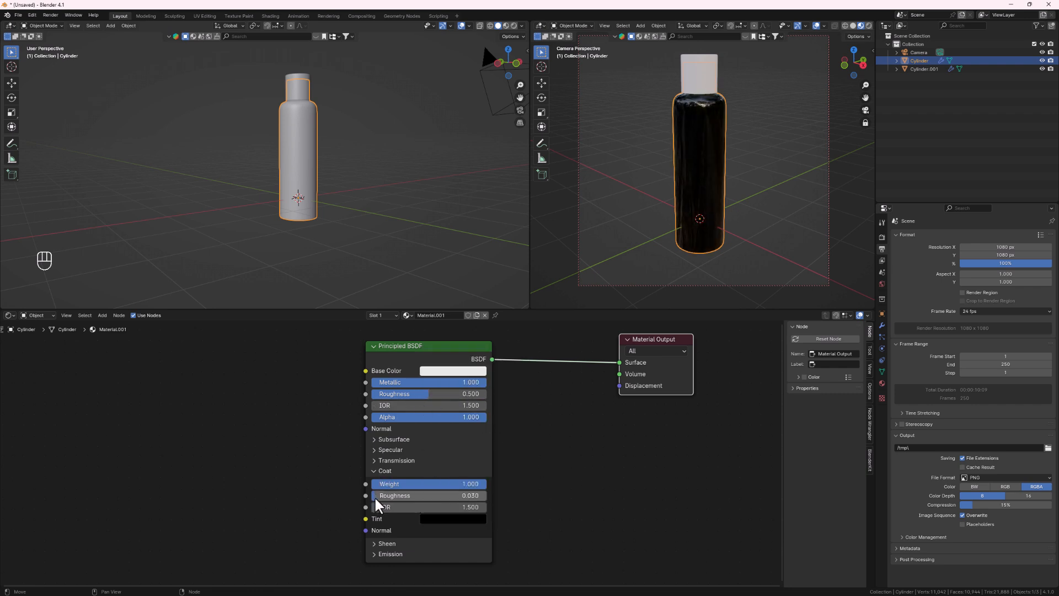
{"action": "left_click_drag", "start_coordinate": [377, 495], "coordinate": [438, 492]}
Step: Set the bottle material's Roughness to 0.932 and make its Base Color black
{"action": "left_click_drag", "start_coordinate": [436, 394], "coordinate": [479, 394]}
{"action": "left_click", "coordinate": [478, 371]}
{"action": "left_click_drag", "start_coordinate": [525, 213], "coordinate": [525, 296]}
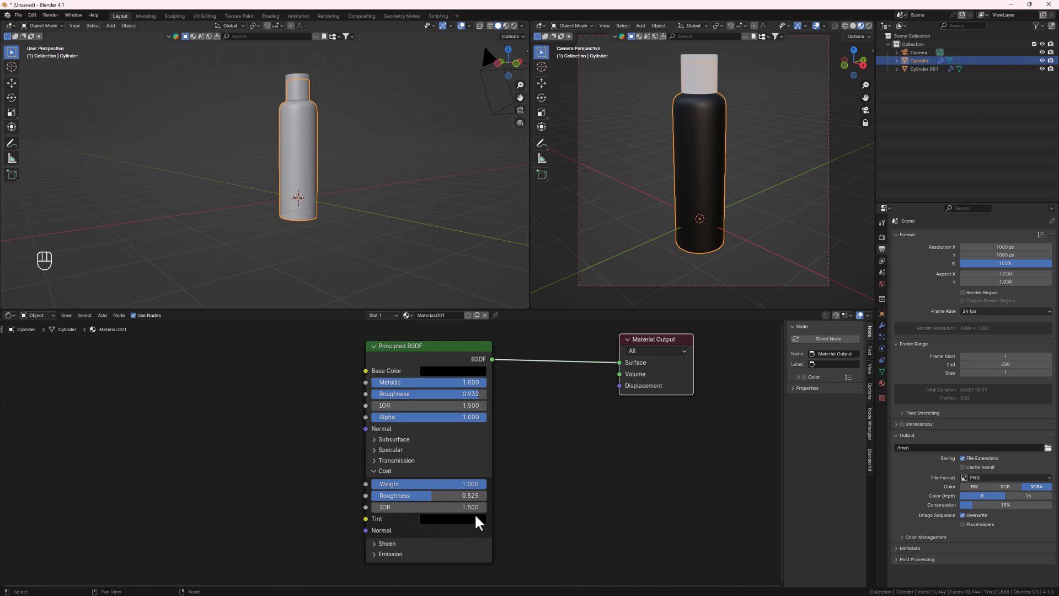
Step: Move the Material Output node farther from the shader and lower the camera to a nearly level view of the bottle
{"action": "middle_click_drag", "start_coordinate": [554, 440], "coordinate": [547, 455]}
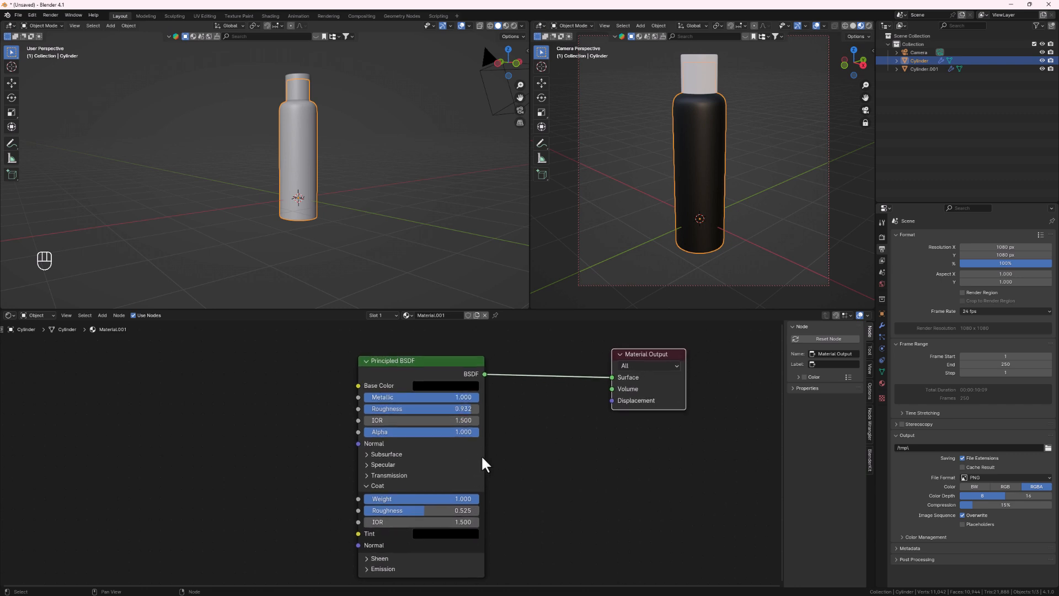
{"action": "left_click_drag", "start_coordinate": [649, 360], "coordinate": [695, 369]}
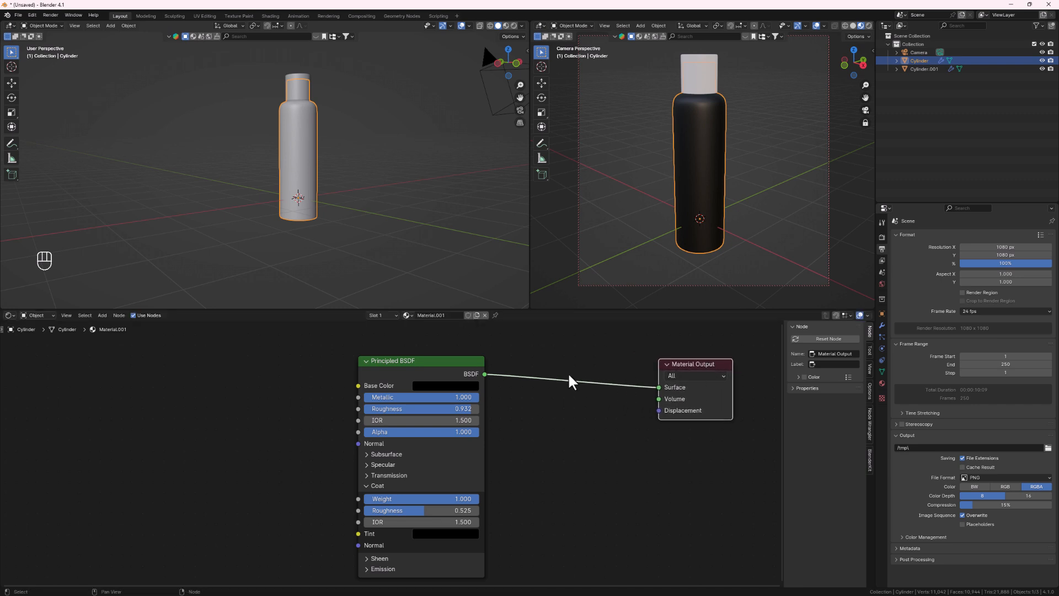
{"action": "middle_click_drag", "start_coordinate": [713, 173], "coordinate": [717, 147]}
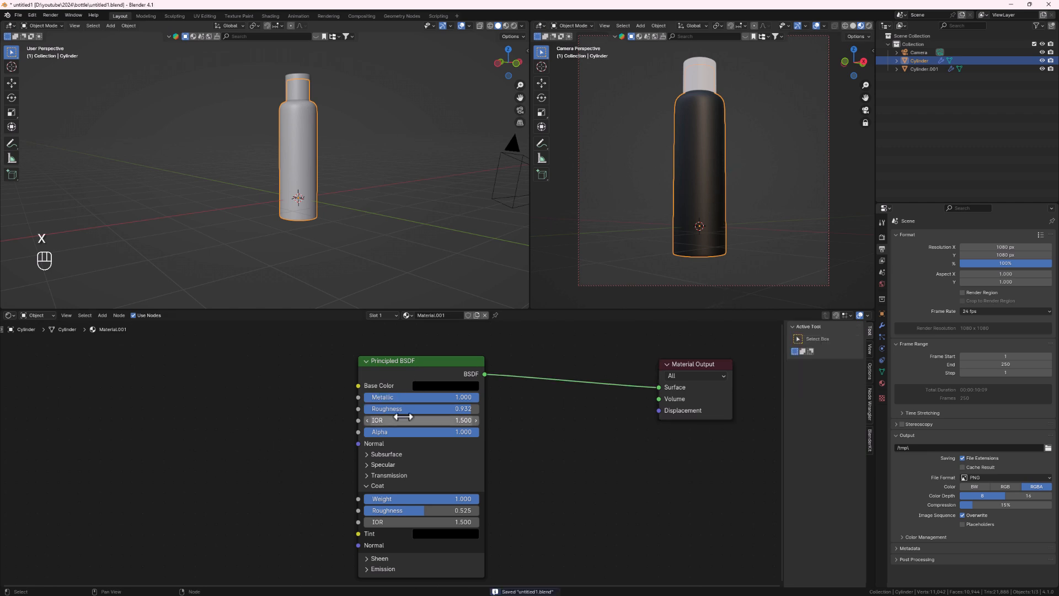
Step: Add an Image Texture with Mapping and Texture Coordinate nodes to the Principled BSDF's Base Color and open its image chooser
{"action": "left_click", "coordinate": [433, 360]}
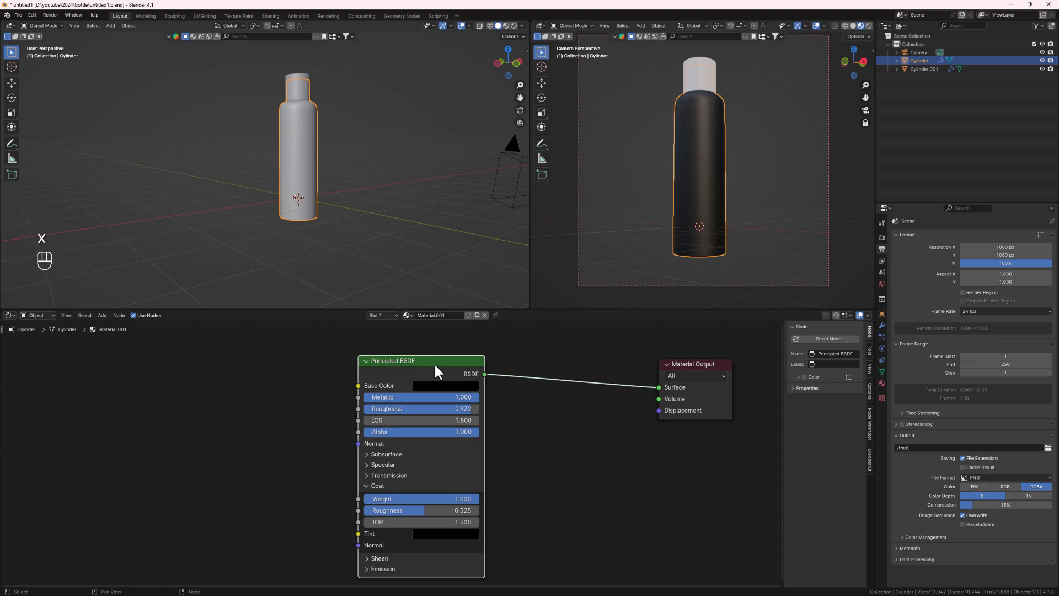
{"action": "key", "text": "ctrl+t"}
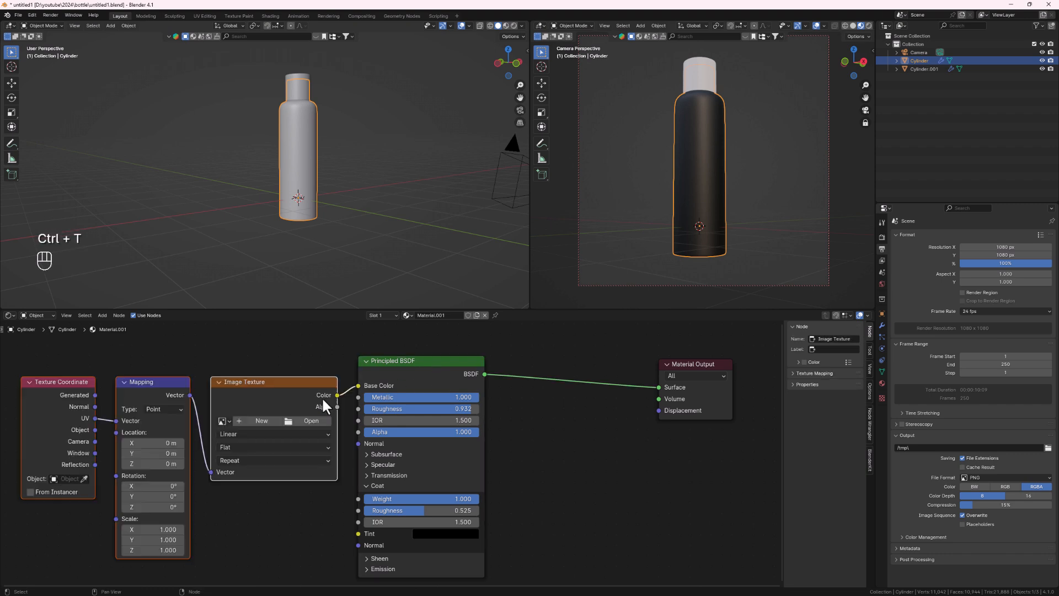
{"action": "left_click", "coordinate": [303, 420]}
Step: Switch to File Explorer and preview the label artwork in label copy.png and label 2.png
{"action": "key", "text": "super"}
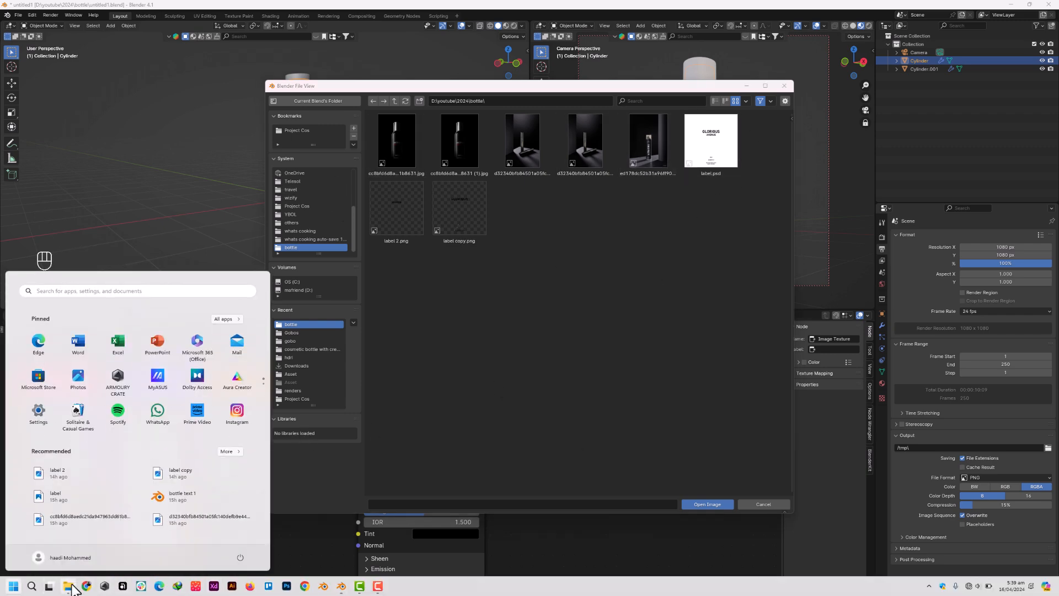
{"action": "mouse_move", "coordinate": [69, 586]}
{"action": "left_click", "coordinate": [75, 560]}
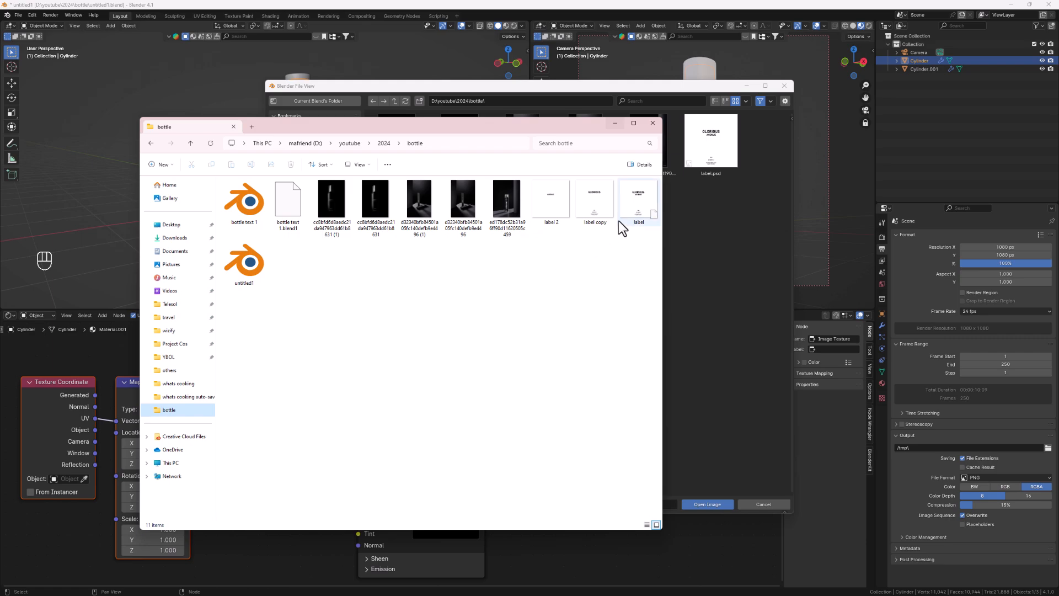
{"action": "double_click", "coordinate": [597, 202]}
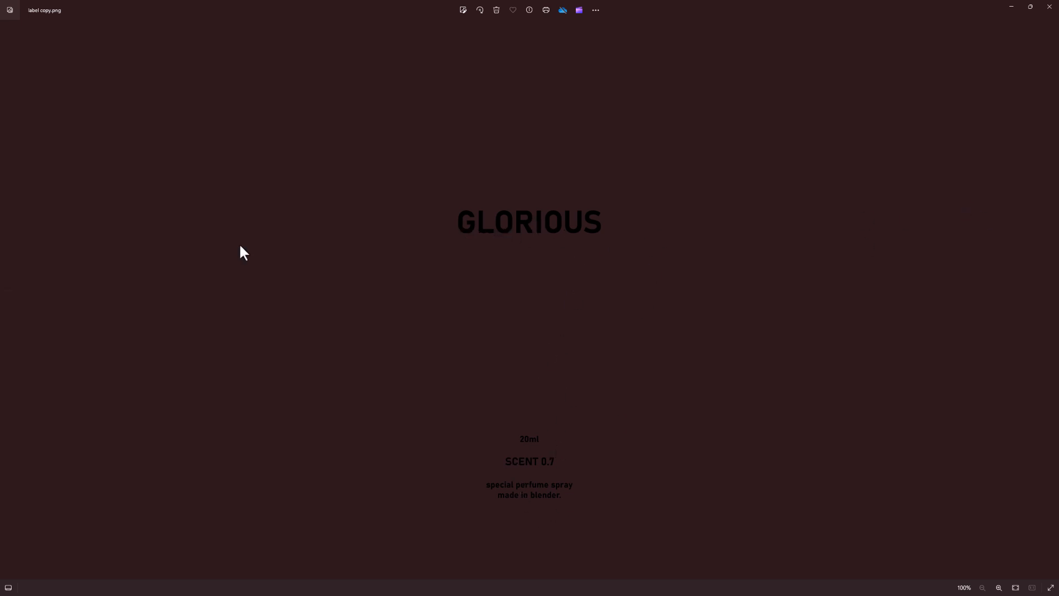
{"action": "left_click", "coordinate": [7, 303]}
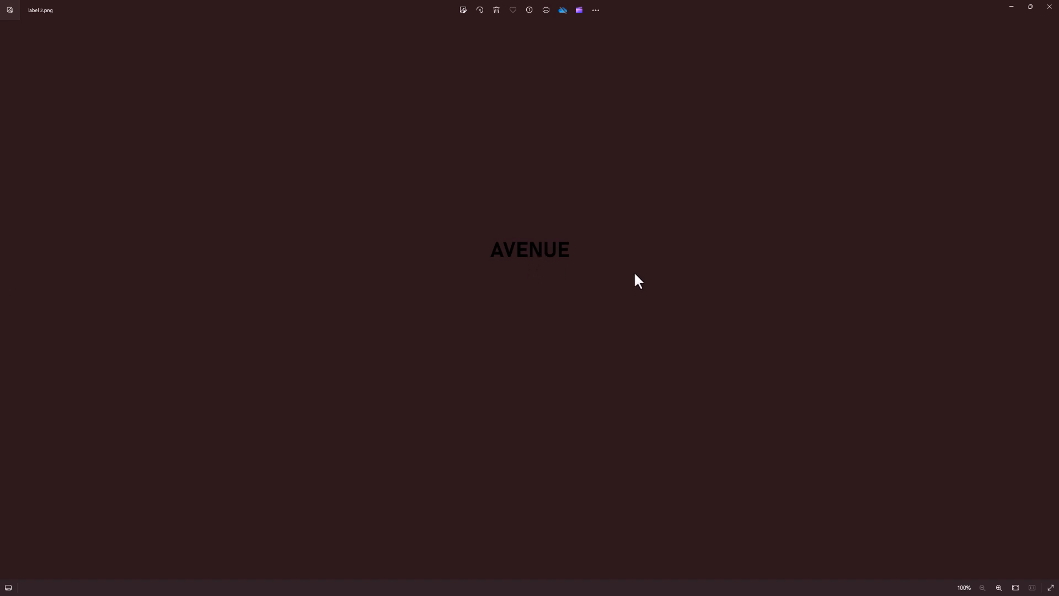
{"action": "left_click", "coordinate": [1053, 303]}
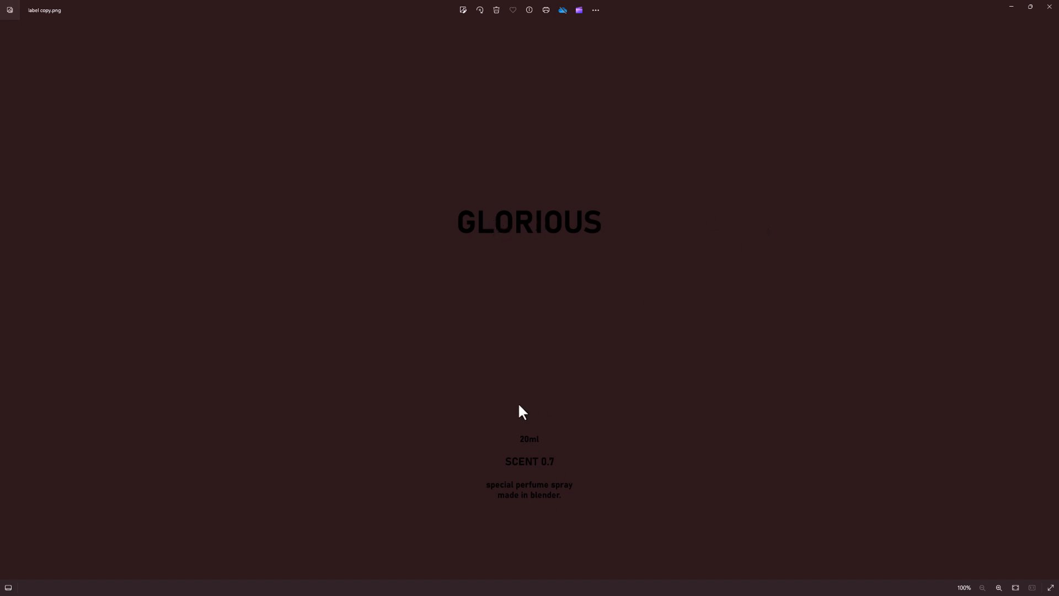
{"action": "left_click", "coordinate": [1049, 7]}
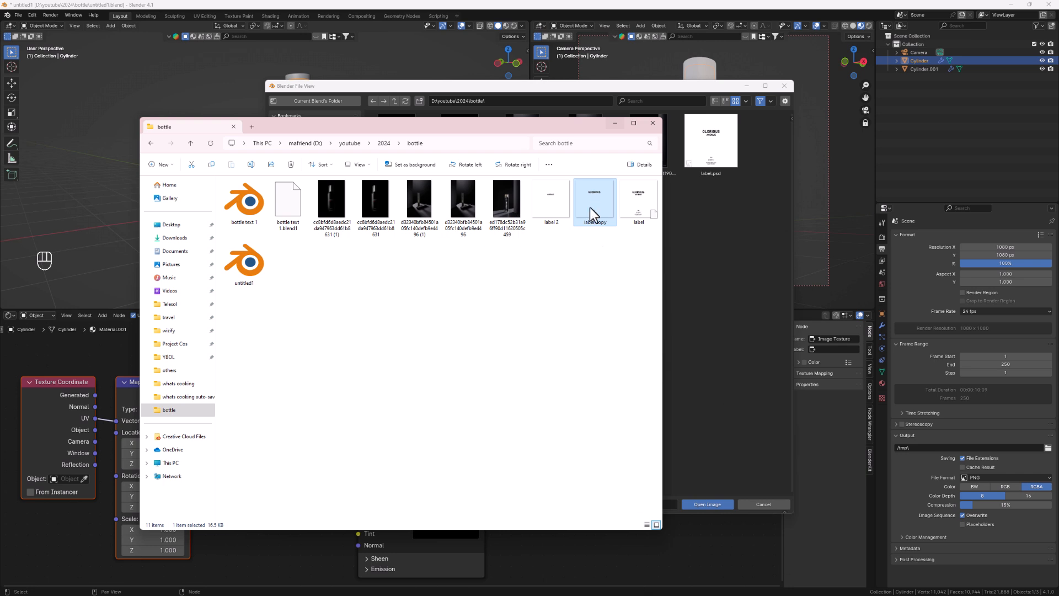
Step: Return to Blender's file chooser and load label copy.png into the Image Texture node
{"action": "left_click", "coordinate": [766, 346]}
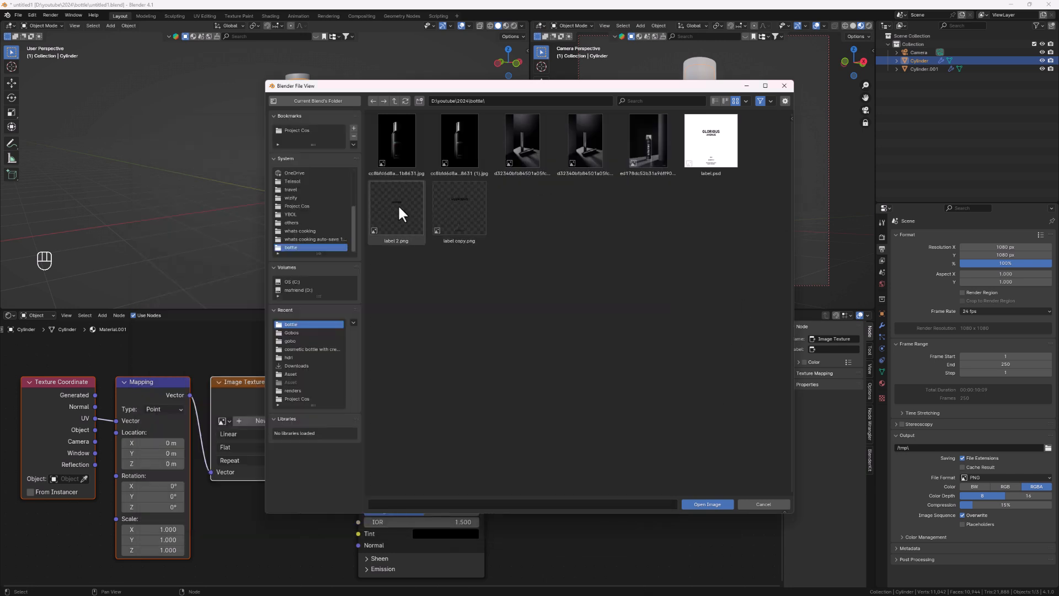
{"action": "left_click", "coordinate": [447, 209]}
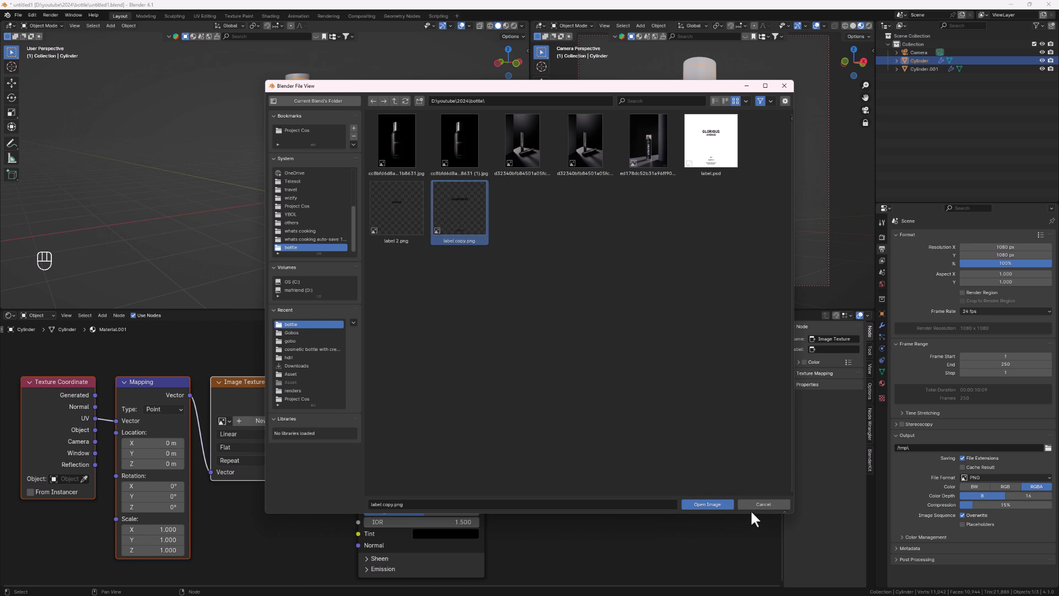
{"action": "left_click", "coordinate": [698, 504]}
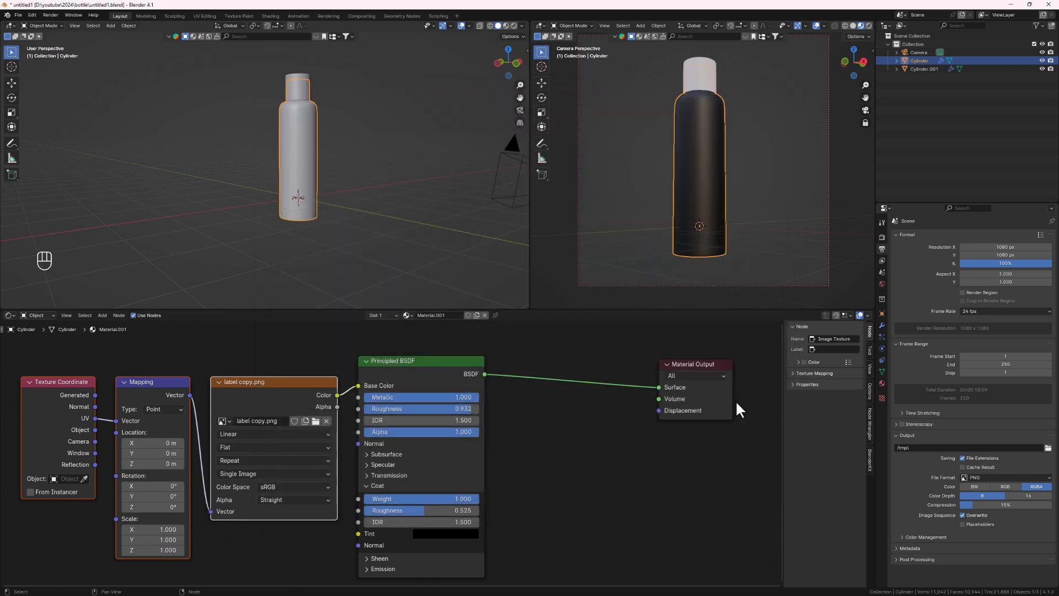
Step: Space the Principled BSDF and Material Output nodes farther from the label image texture node
{"action": "left_click_drag", "start_coordinate": [445, 374], "coordinate": [463, 395]}
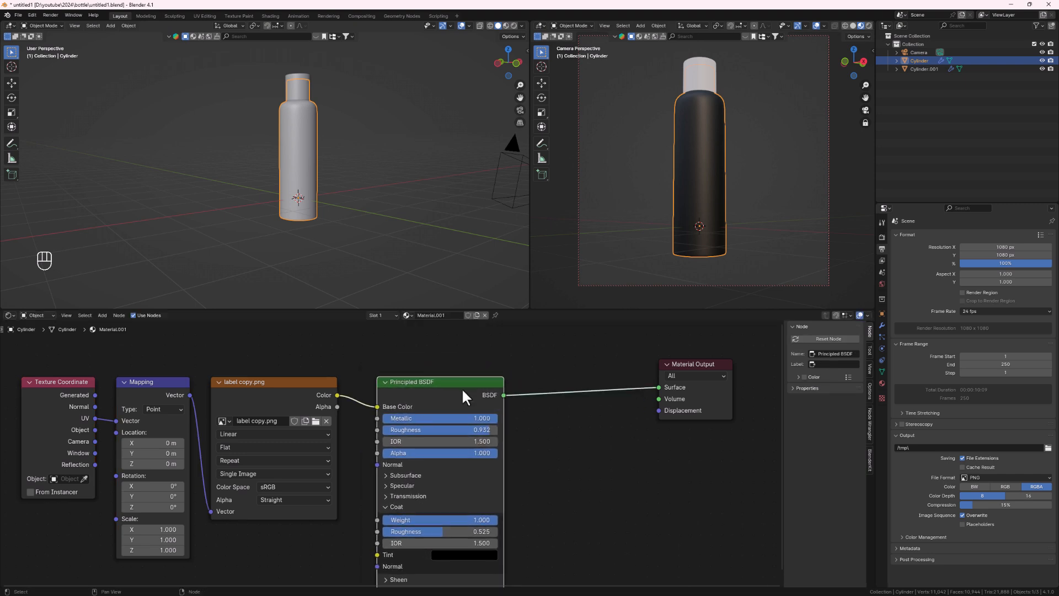
{"action": "left_click_drag", "start_coordinate": [716, 387], "coordinate": [732, 383]}
{"action": "scroll", "coordinate": [568, 433], "scroll_direction": "down", "scroll_amount": 2}
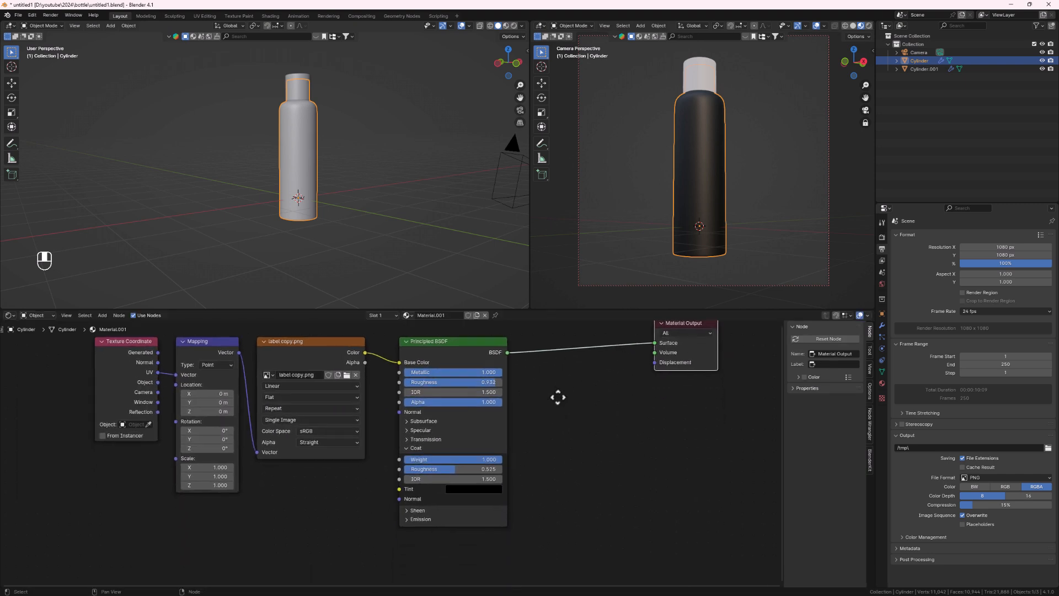
Step: Duplicate the Principled BSDF, place the copy below the link to the output, and make the copy's Coat Tint white
{"action": "left_click", "coordinate": [445, 340]}
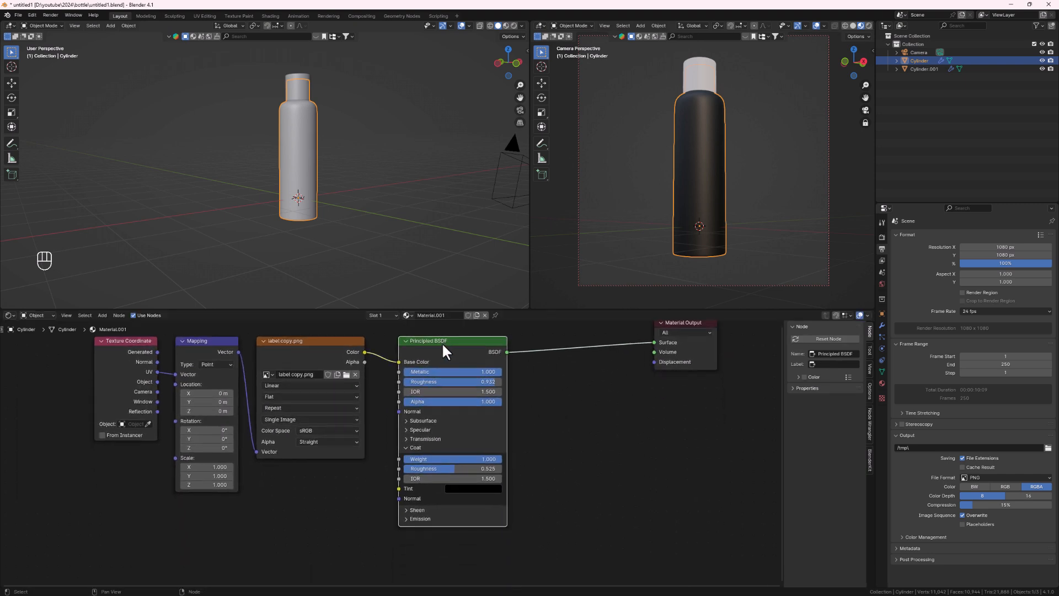
{"action": "key", "text": "shift"}
{"action": "key", "text": "shift+s"}
{"action": "key", "text": "shift+d"}
{"action": "left_click", "coordinate": [600, 420]}
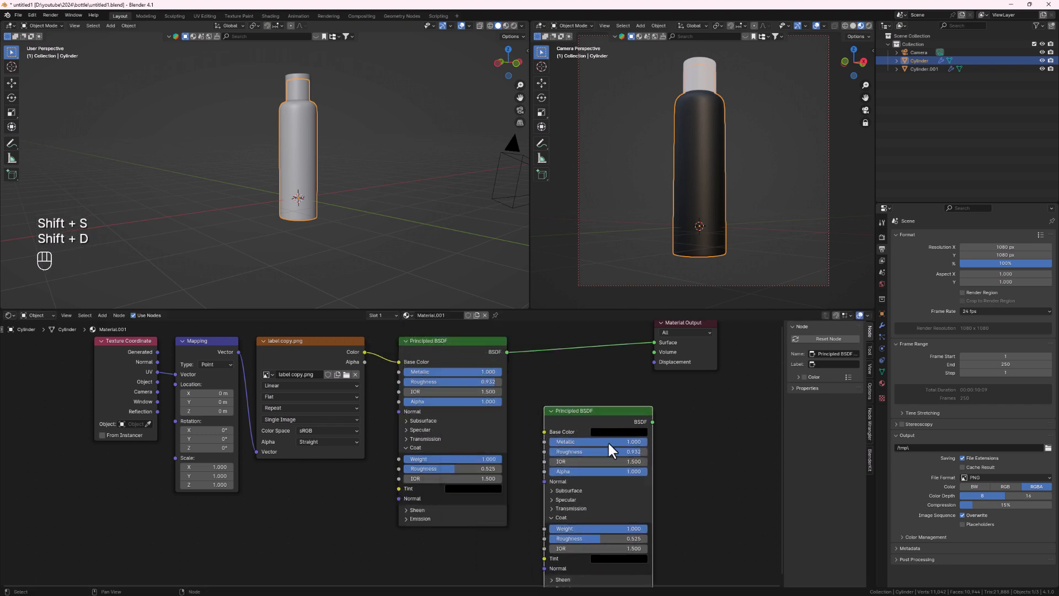
{"action": "left_click", "coordinate": [618, 559]}
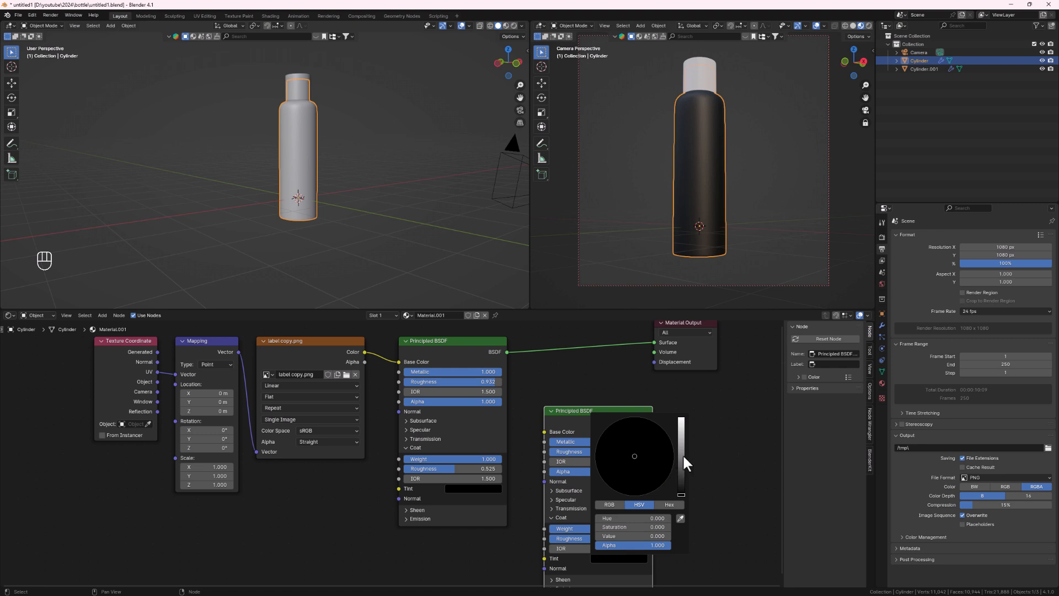
{"action": "left_click_drag", "start_coordinate": [683, 455], "coordinate": [682, 418]}
Step: Insert a Mix Shader between the first Principled BSDF and the Material Output, and connect the duplicate shader to its second Shader input
{"action": "left_click_drag", "start_coordinate": [693, 328], "coordinate": [759, 335]}
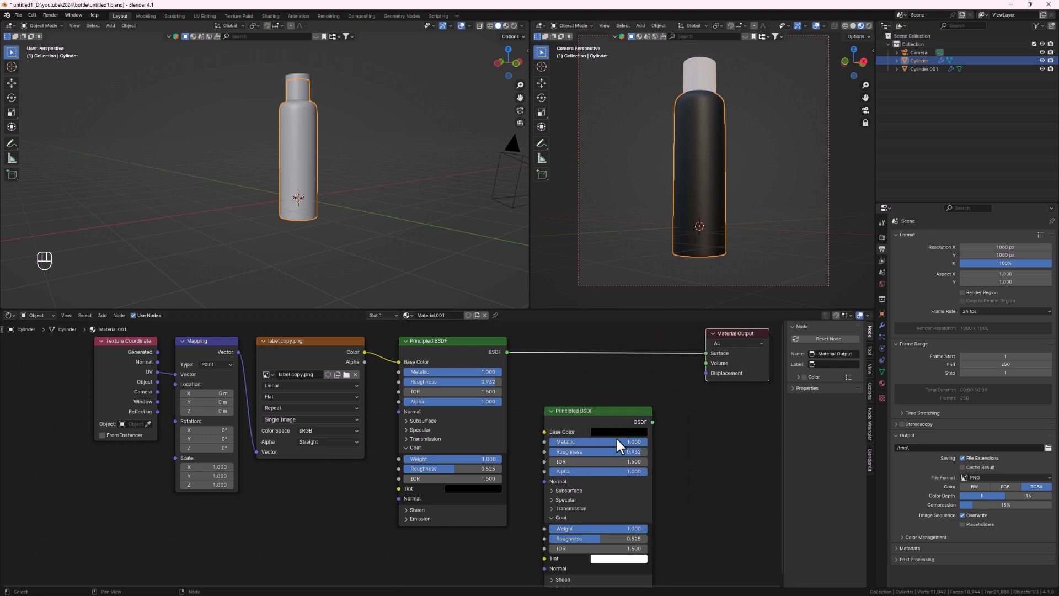
{"action": "scroll", "coordinate": [623, 446], "scroll_direction": "down", "scroll_amount": 1}
{"action": "middle_click_drag", "start_coordinate": [644, 451], "coordinate": [588, 485]}
{"action": "key", "text": "shift+a"}
{"action": "left_click", "coordinate": [498, 378]}
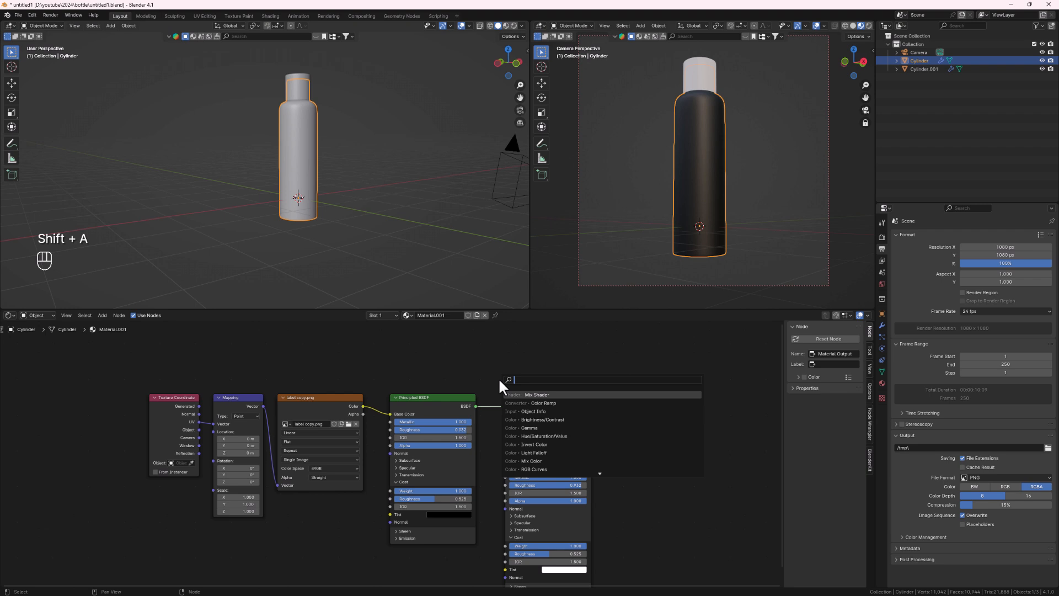
{"action": "left_click", "coordinate": [530, 395]}
{"action": "left_click", "coordinate": [554, 400]}
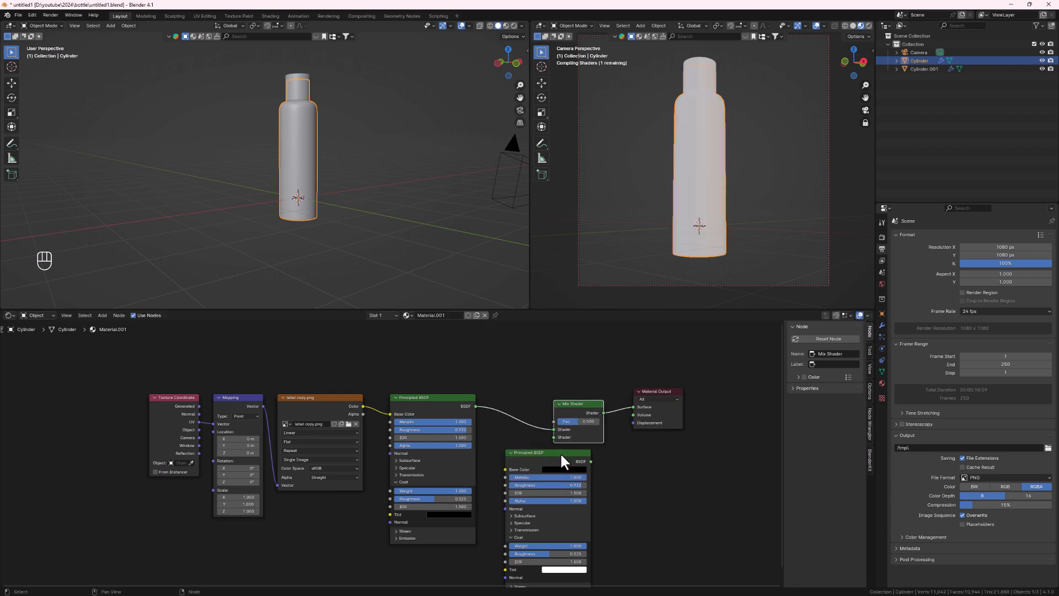
{"action": "left_click_drag", "start_coordinate": [589, 463], "coordinate": [554, 437]}
{"action": "left_click", "coordinate": [540, 453]}
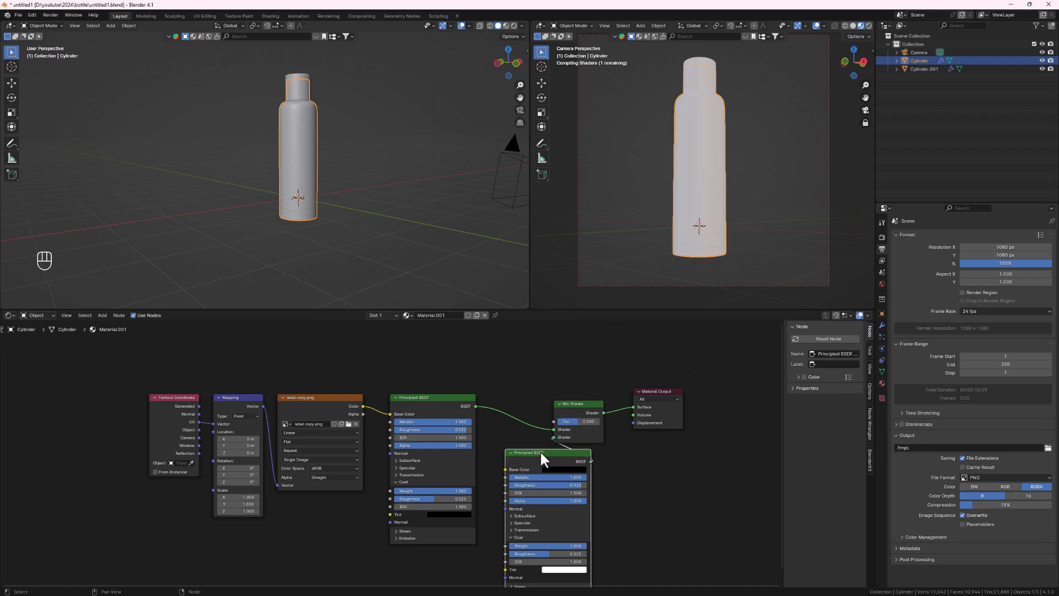
Step: Connect the label image's Alpha output to the Mix Shader's Fac, and space the Mix Shader and Material Output farther from the shader nodes
{"action": "left_click_drag", "start_coordinate": [390, 414], "coordinate": [554, 421]}
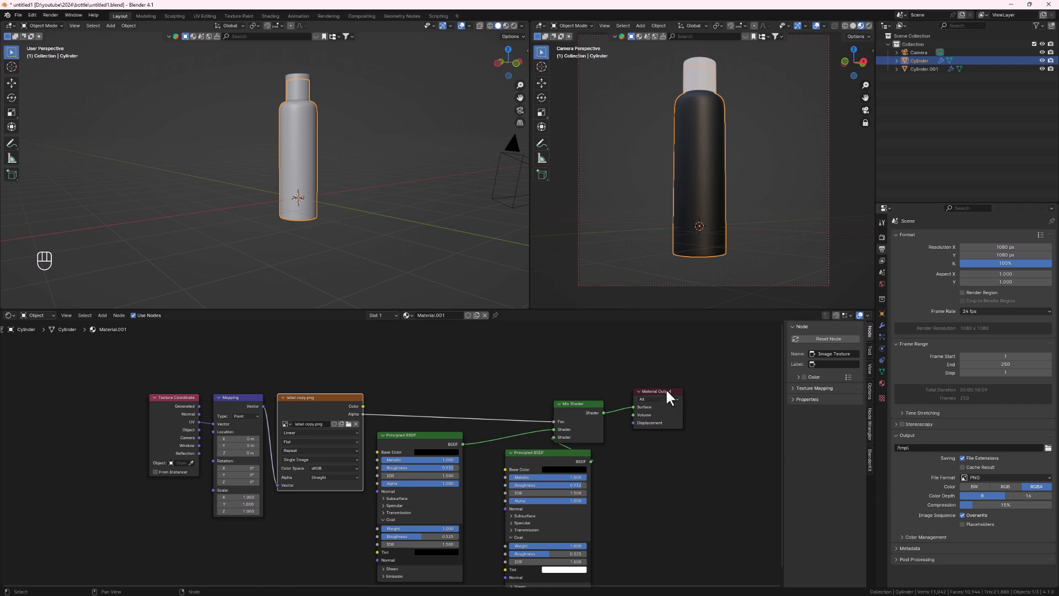
{"action": "left_click_drag", "start_coordinate": [667, 391], "coordinate": [719, 388]}
{"action": "left_click_drag", "start_coordinate": [575, 401], "coordinate": [627, 397]}
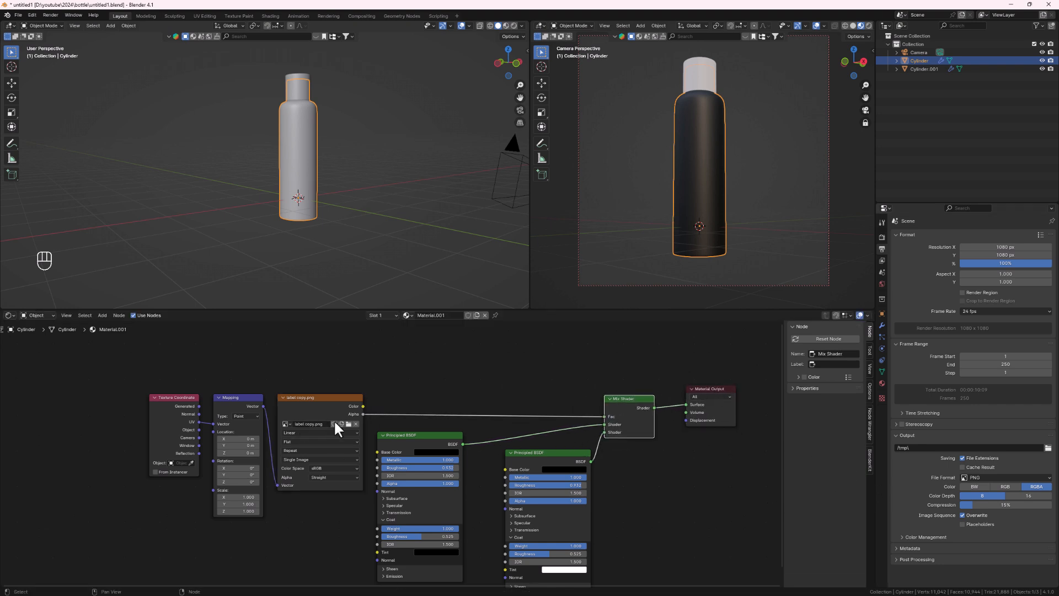
{"action": "scroll", "coordinate": [338, 422], "scroll_direction": "up", "scroll_amount": 2}
{"action": "middle_click_drag", "start_coordinate": [720, 146], "coordinate": [745, 164]}
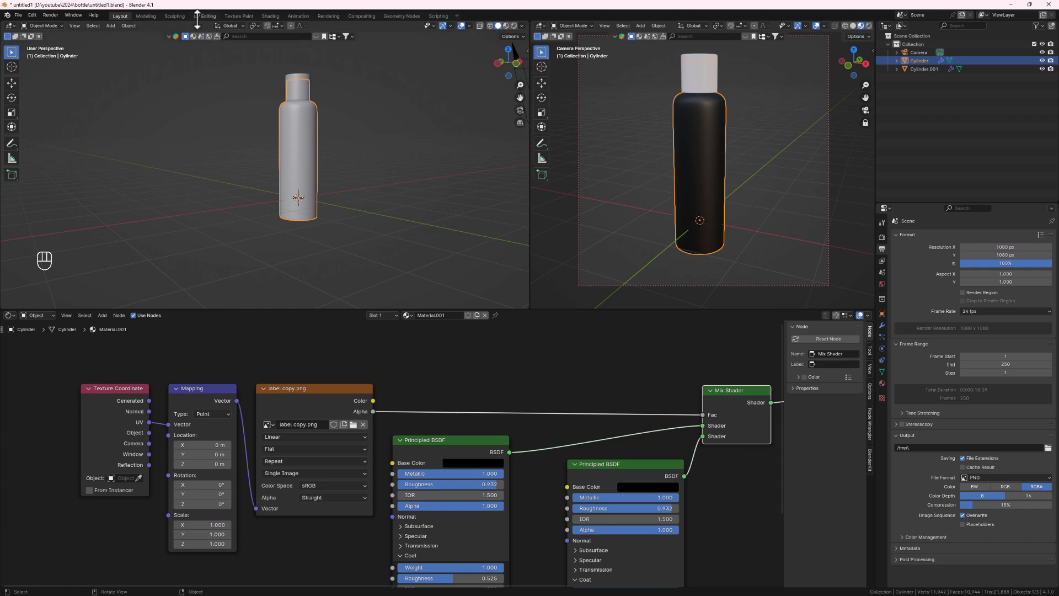
Step: Open the UV Editing workspace and mark the horizontal edge loop just below the bottle's shoulder as a seam
{"action": "left_click", "coordinate": [200, 16]}
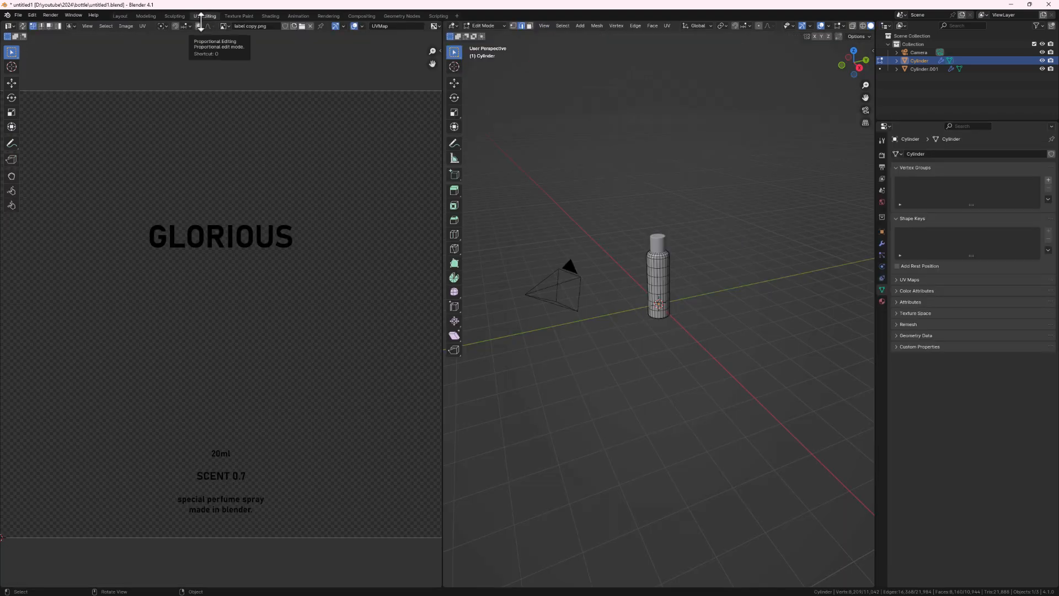
{"action": "left_click", "coordinate": [656, 277]}
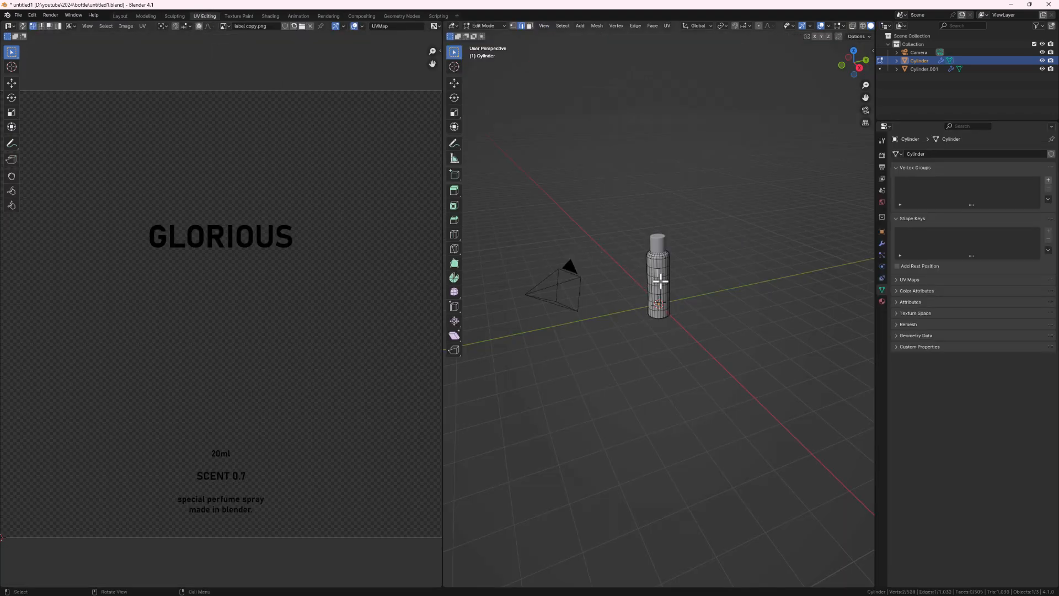
{"action": "scroll", "coordinate": [662, 279], "scroll_direction": "up", "scroll_amount": 5}
{"action": "middle_click_drag", "start_coordinate": [676, 279], "coordinate": [662, 245]}
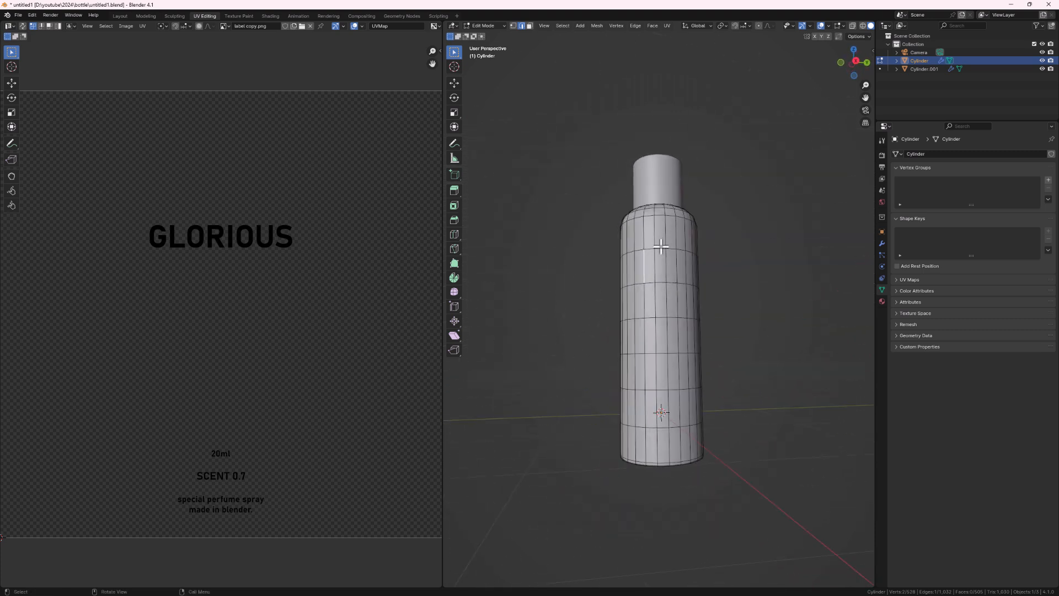
{"action": "middle_click_drag", "start_coordinate": [697, 350], "coordinate": [656, 223]}
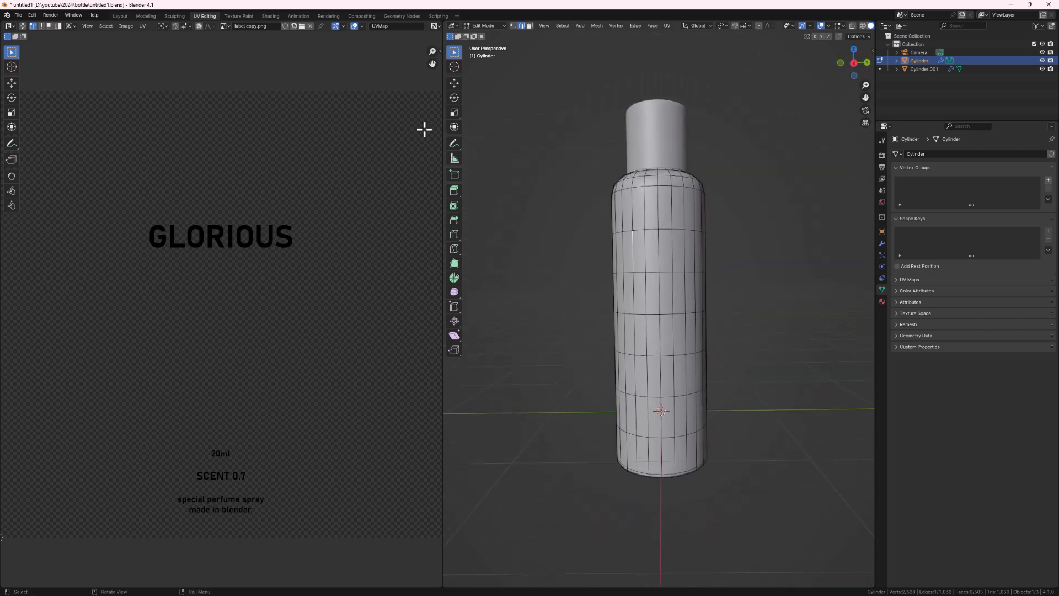
{"action": "middle_click_drag", "start_coordinate": [666, 191], "coordinate": [660, 194]}
{"action": "left_click", "coordinate": [653, 188], "text": "alt"}
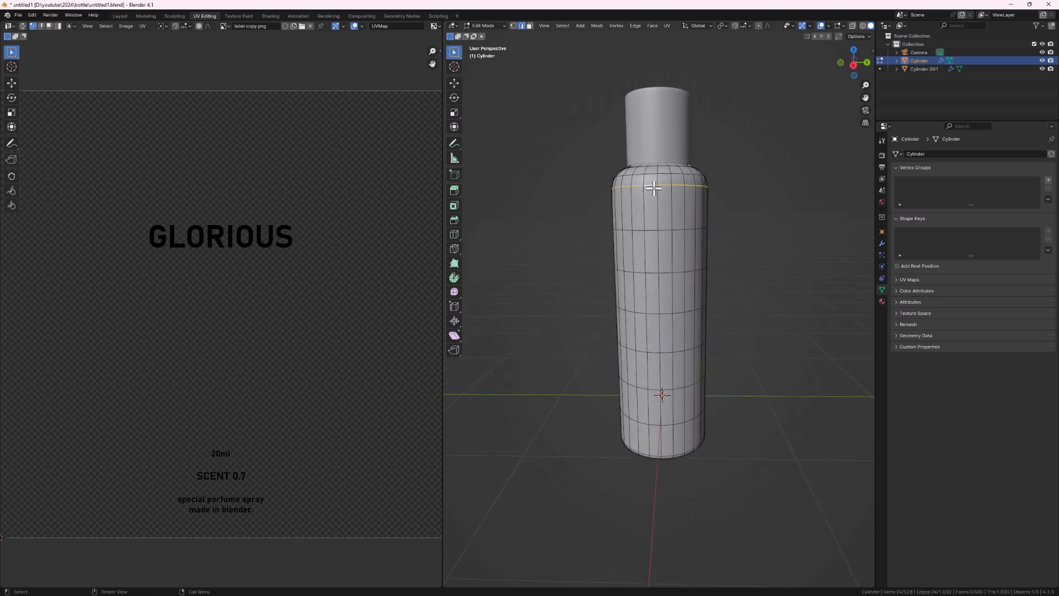
{"action": "right_click", "coordinate": [654, 189]}
{"action": "mouse_move", "coordinate": [653, 188]}
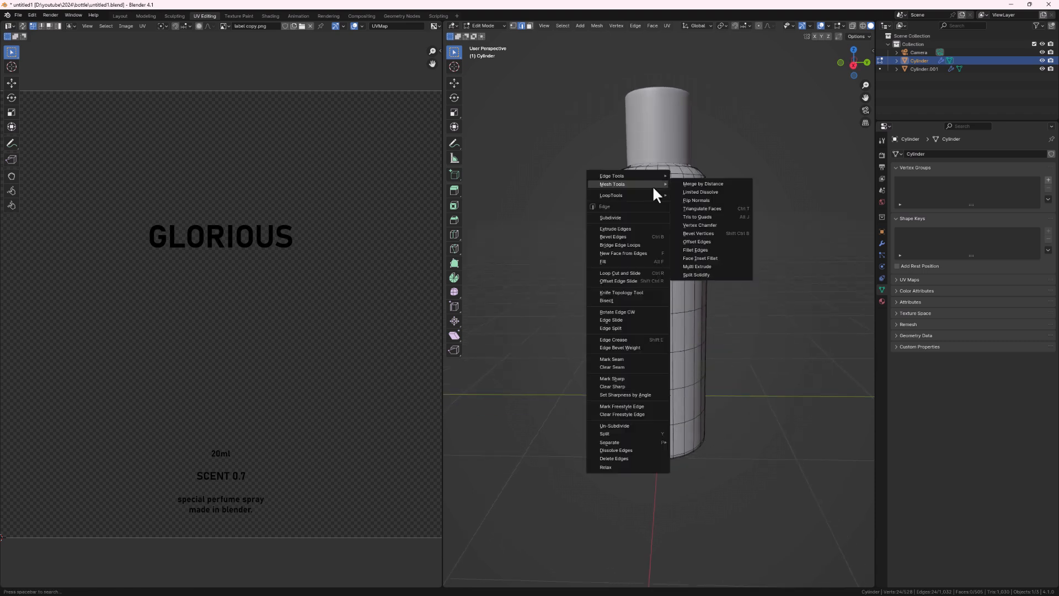
{"action": "left_click", "coordinate": [633, 358]}
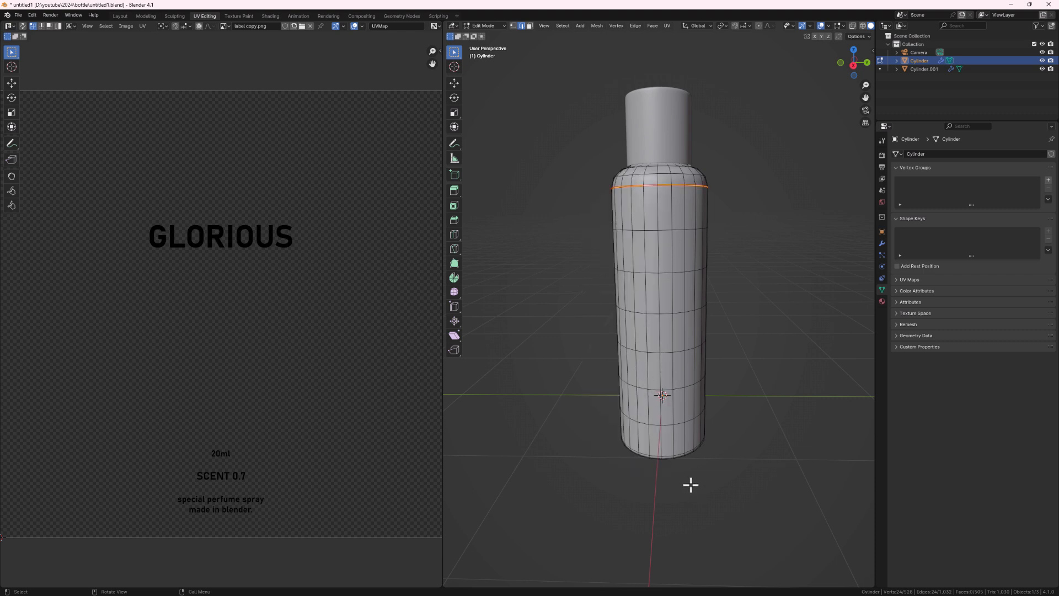
Step: Mark the edge loop around the bottle's bottom rim as a seam
{"action": "scroll", "coordinate": [690, 480], "scroll_direction": "up", "scroll_amount": 3}
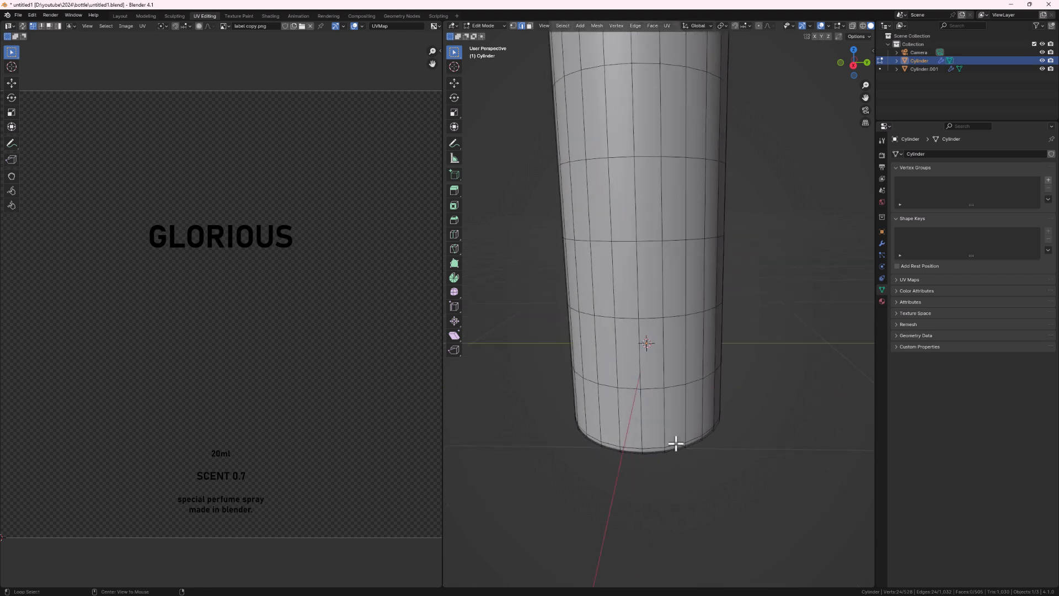
{"action": "left_click", "coordinate": [676, 443], "text": "alt"}
{"action": "right_click", "coordinate": [676, 443]}
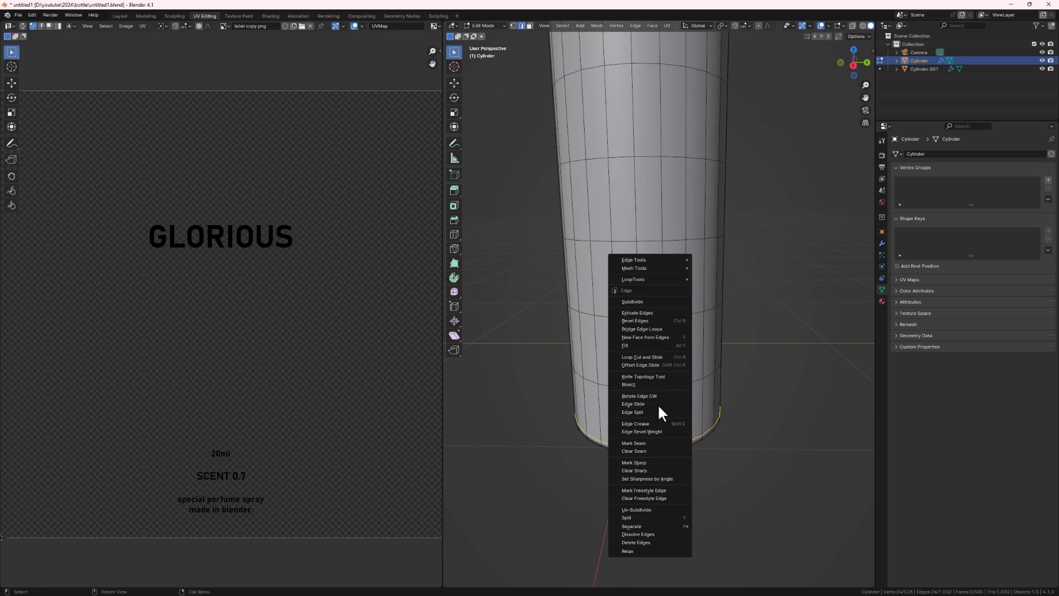
{"action": "left_click", "coordinate": [653, 443]}
Step: Mark the vertical edge path on the side of the bottle between the bottom and shoulder seams as a seam
{"action": "middle_click_drag", "start_coordinate": [705, 440], "coordinate": [614, 427]}
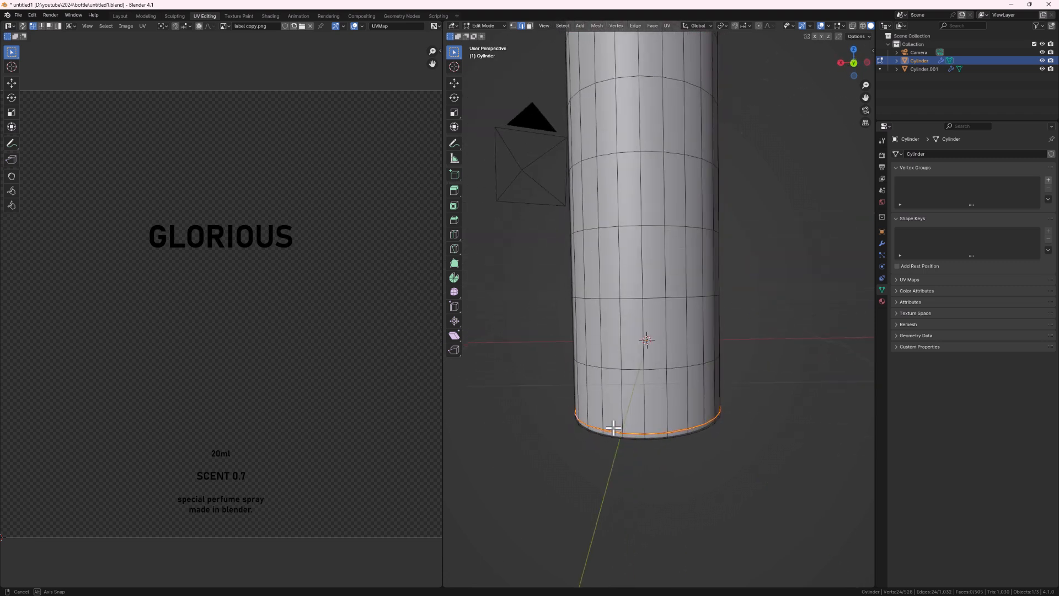
{"action": "left_click", "coordinate": [646, 398]}
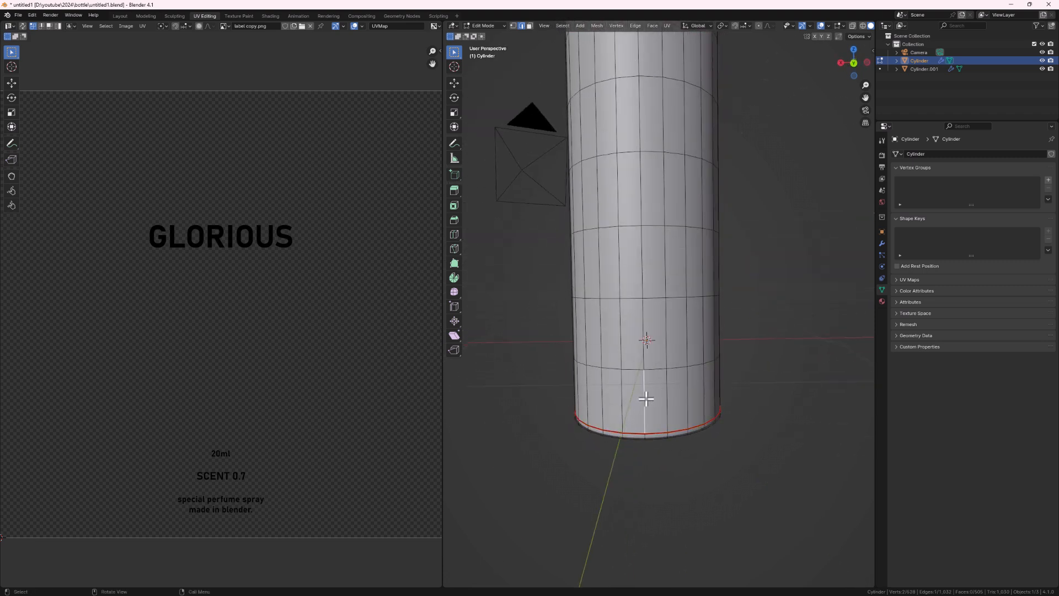
{"action": "scroll", "coordinate": [646, 398], "scroll_direction": "down", "scroll_amount": 3}
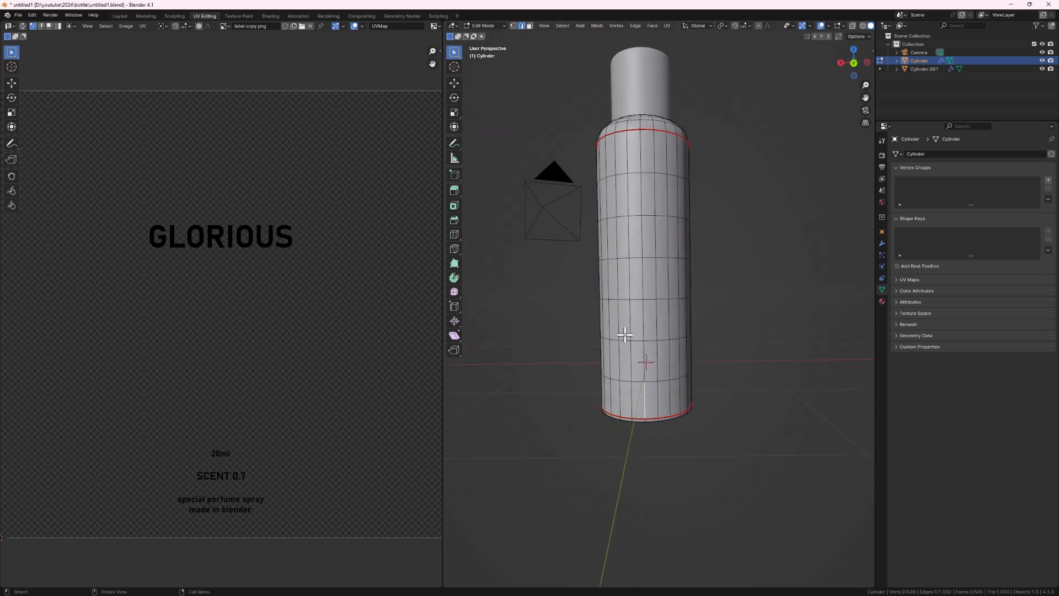
{"action": "left_click", "coordinate": [642, 154], "text": "ctrl"}
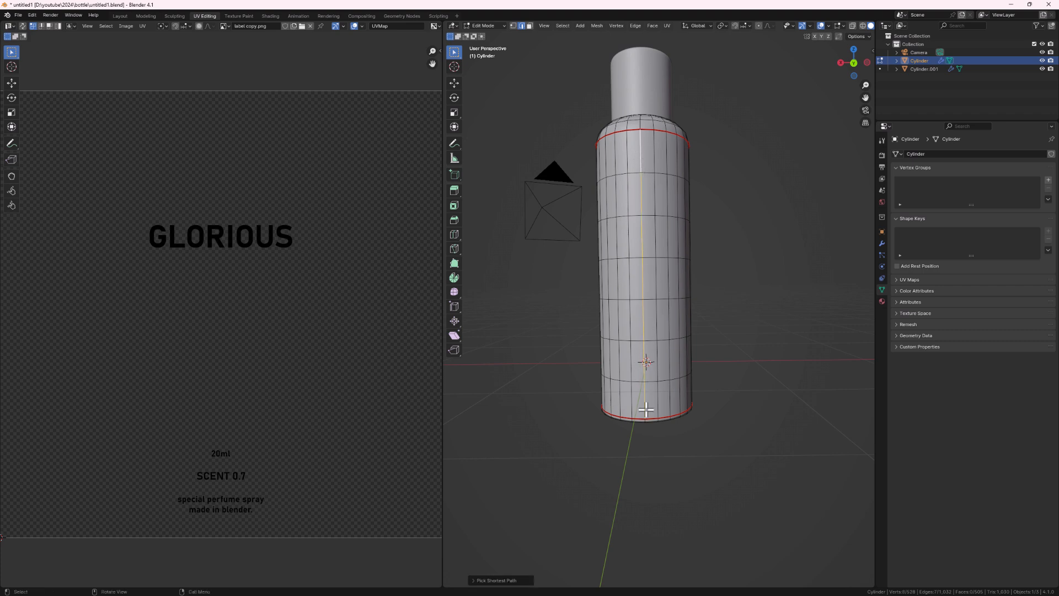
{"action": "key", "text": "ctrl+e"}
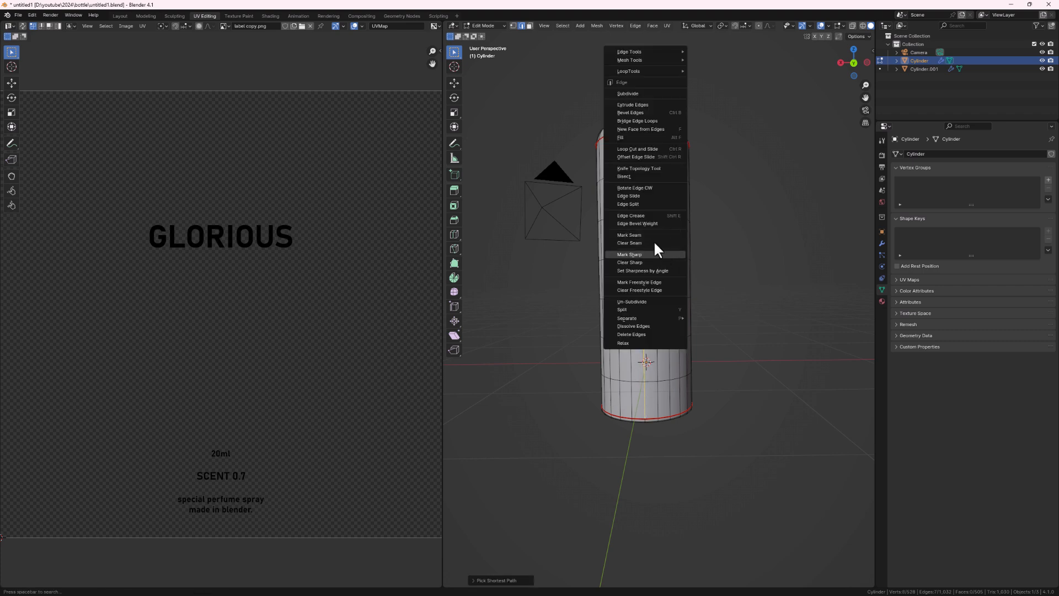
{"action": "left_click", "coordinate": [649, 235]}
Step: Unwrap the entire bottle mesh along its marked seams
{"action": "scroll", "coordinate": [657, 274], "scroll_direction": "up", "scroll_amount": 2}
{"action": "scroll", "coordinate": [657, 274], "scroll_direction": "down", "scroll_amount": 1}
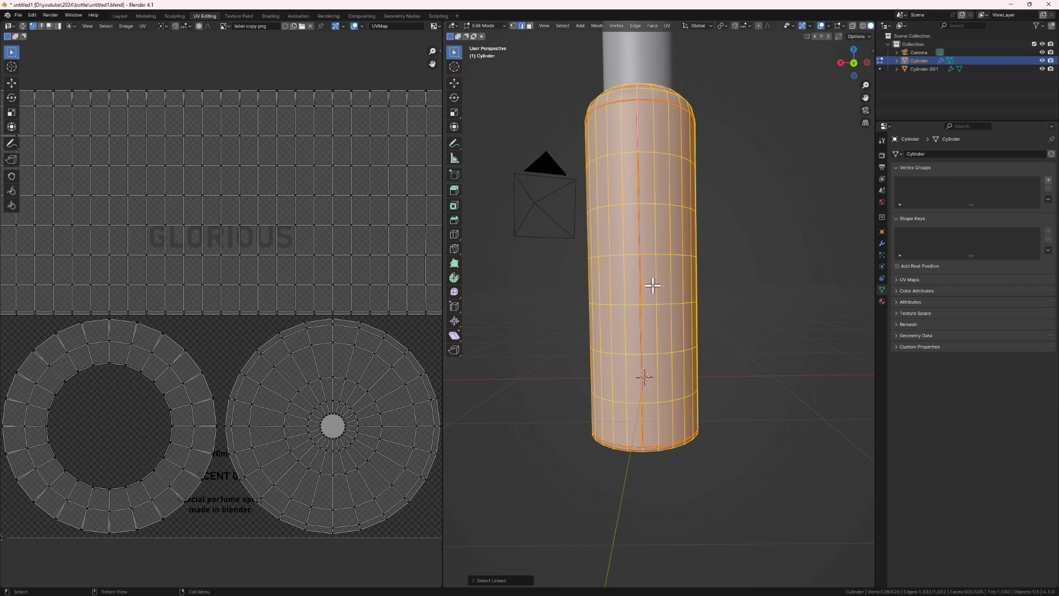
{"action": "right_click", "coordinate": [652, 286]}
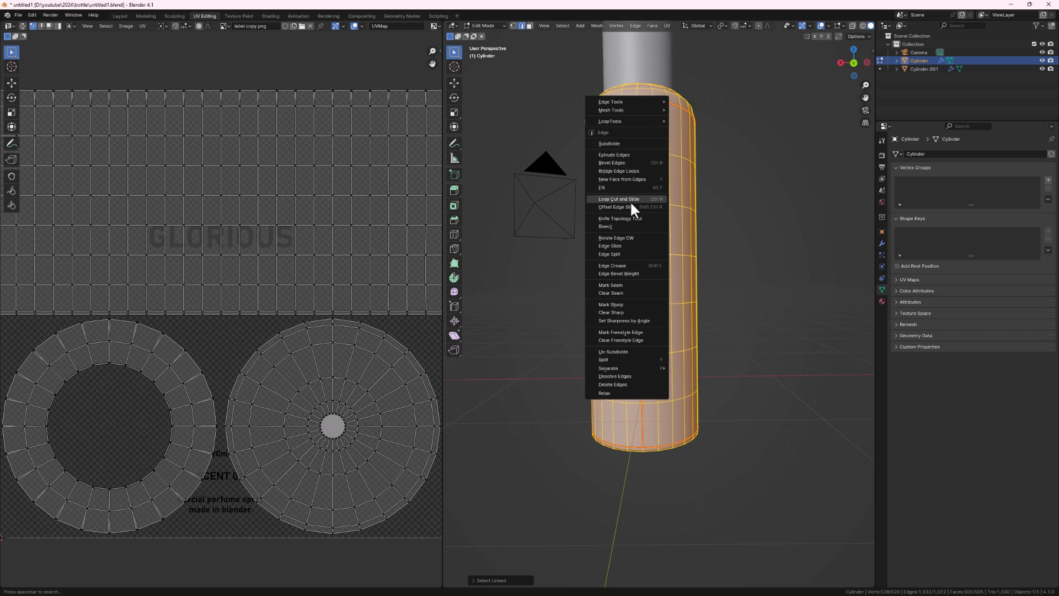
{"action": "key", "text": "Escape"}
{"action": "key", "text": "u"}
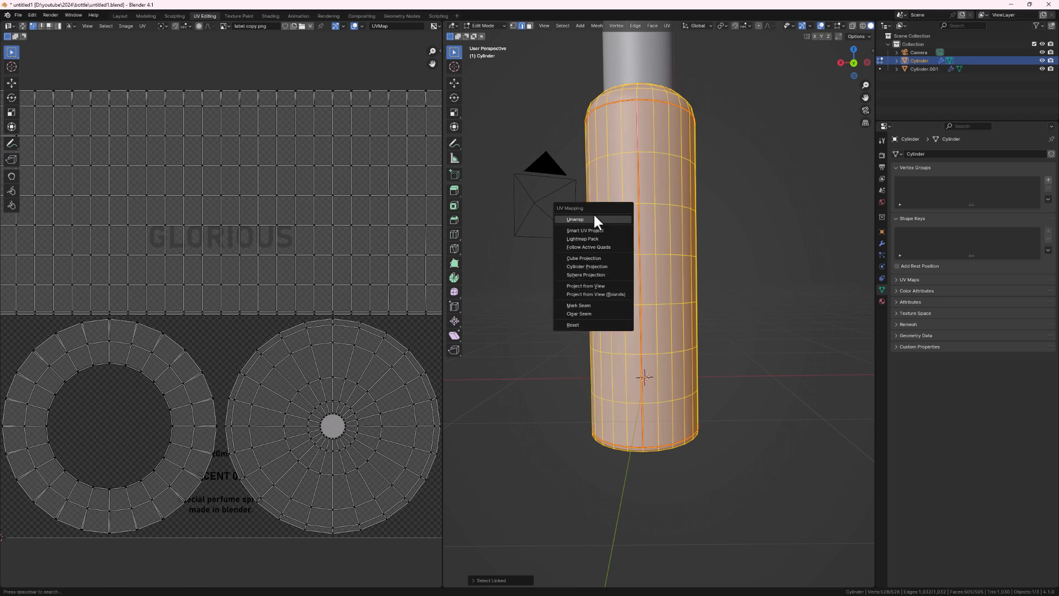
{"action": "left_click", "coordinate": [594, 219]}
{"action": "scroll", "coordinate": [213, 300], "scroll_direction": "down", "scroll_amount": 4}
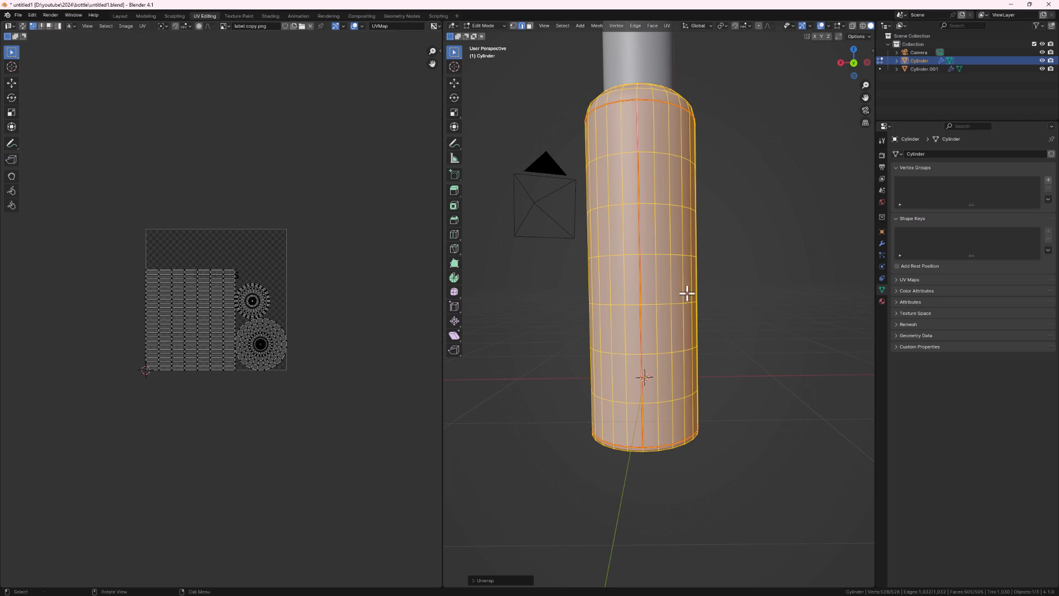
Step: Switch the 3D view to Material Preview shading to show the label material on the unwrapped bottle
{"action": "middle_click_drag", "start_coordinate": [660, 166], "coordinate": [748, 183]}
{"action": "scroll", "coordinate": [855, 28], "scroll_direction": "down", "scroll_amount": 2}
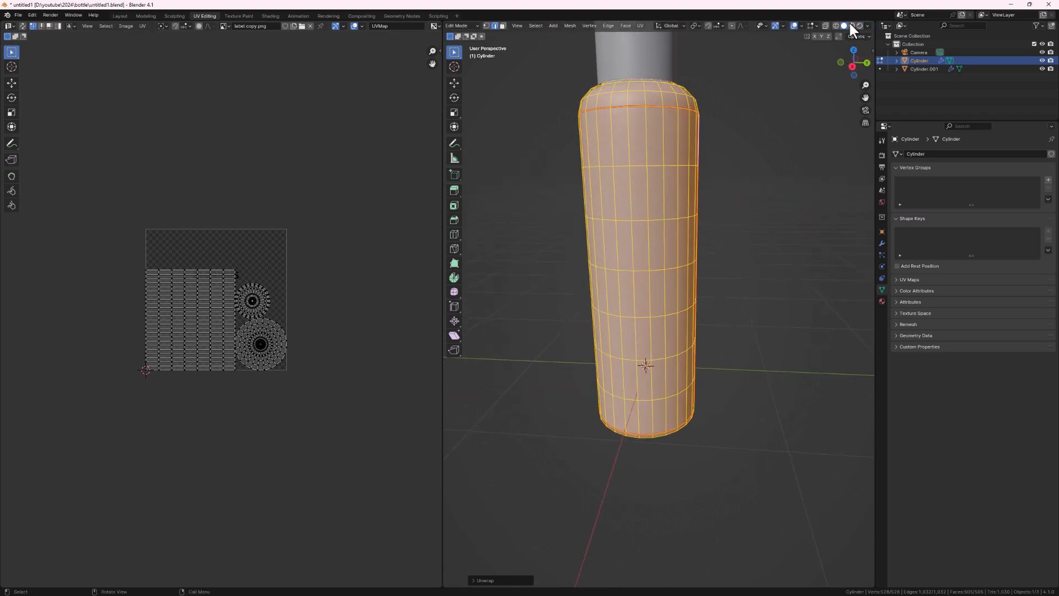
{"action": "left_click", "coordinate": [853, 24]}
{"action": "middle_click_drag", "start_coordinate": [708, 247], "coordinate": [634, 238]}
Step: Move the smaller circular UV island away from the rectangular body island and scale it down
{"action": "scroll", "coordinate": [226, 319], "scroll_direction": "up", "scroll_amount": 3}
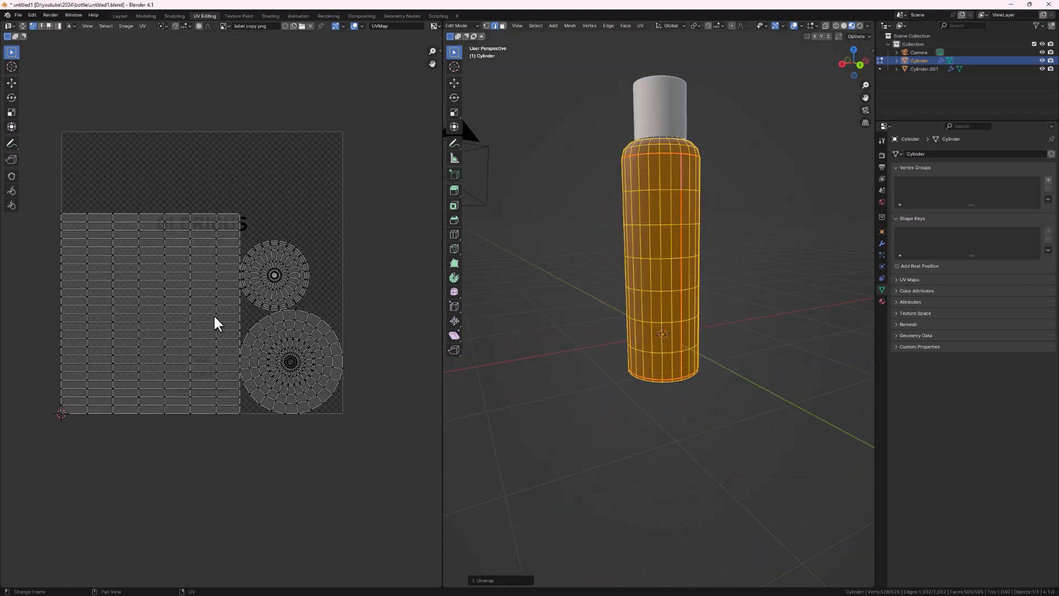
{"action": "key", "text": "a"}
{"action": "left_click", "coordinate": [291, 284]}
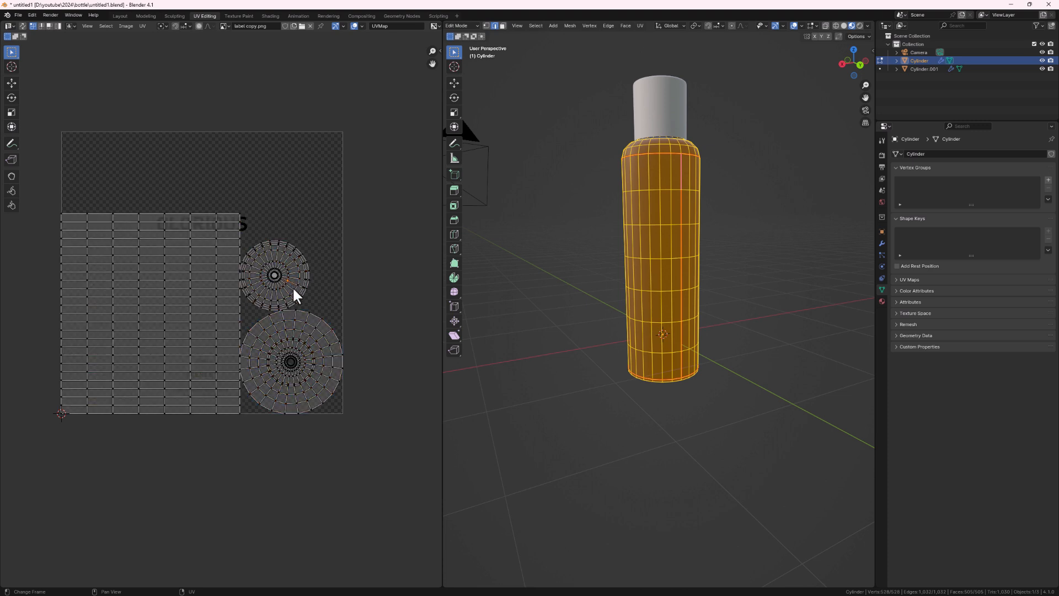
{"action": "key", "text": "l"}
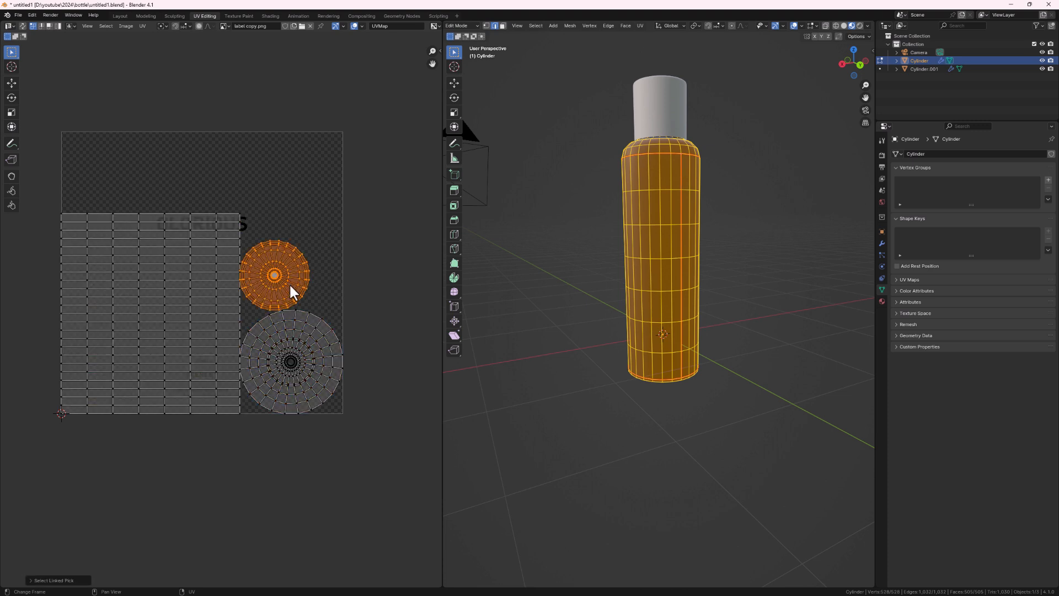
{"action": "key", "text": "g"}
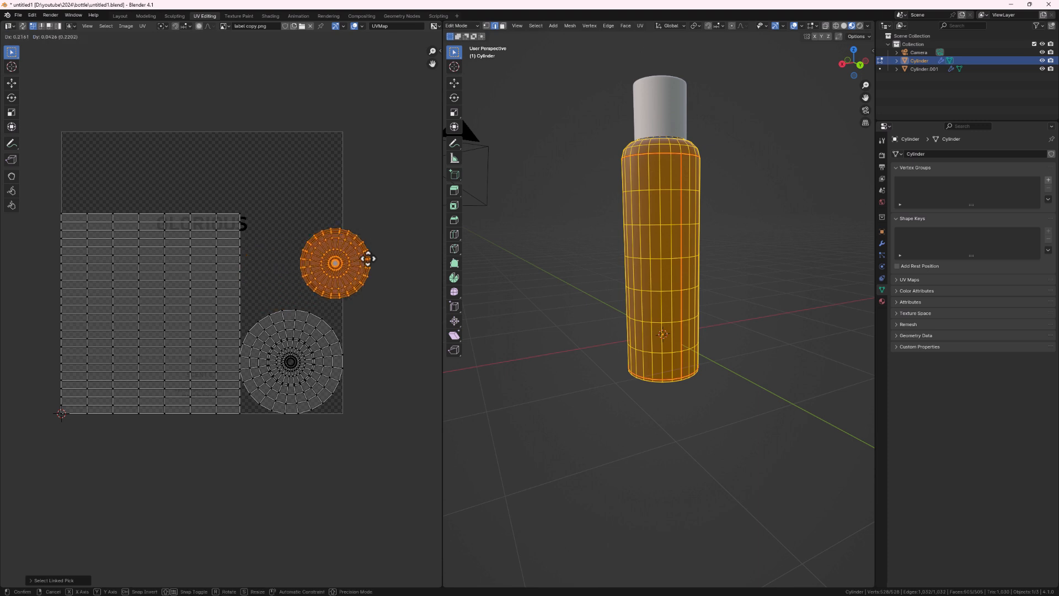
{"action": "left_click", "coordinate": [343, 259]}
{"action": "key", "text": "s"}
{"action": "left_click", "coordinate": [318, 298]}
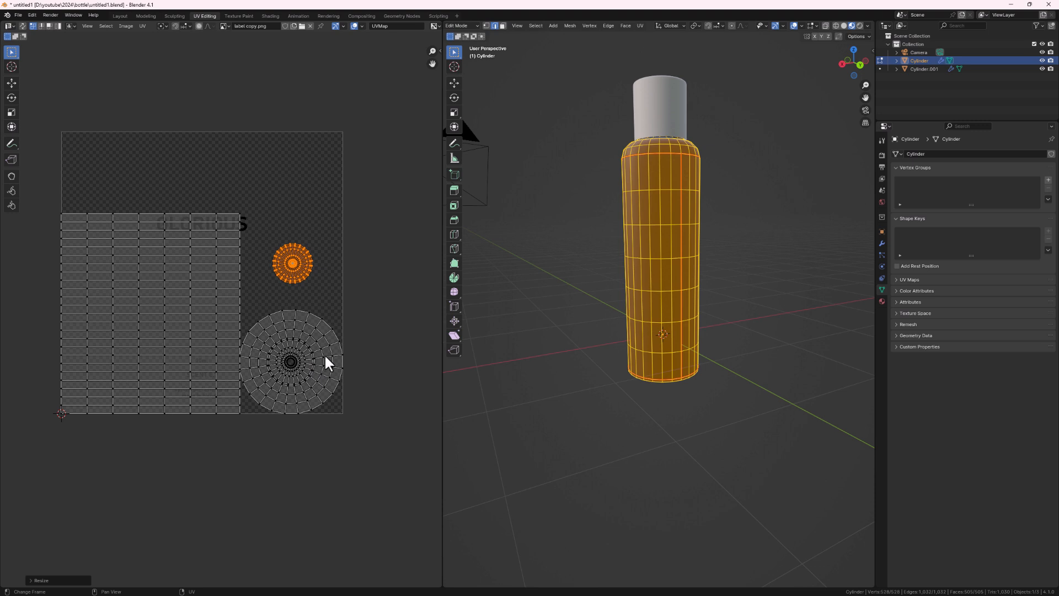
Step: Scale down the larger circular UV island and place it just below the smaller one, clear of the body island
{"action": "left_click", "coordinate": [333, 354]}
{"action": "key", "text": "l"}
{"action": "key", "text": "s"}
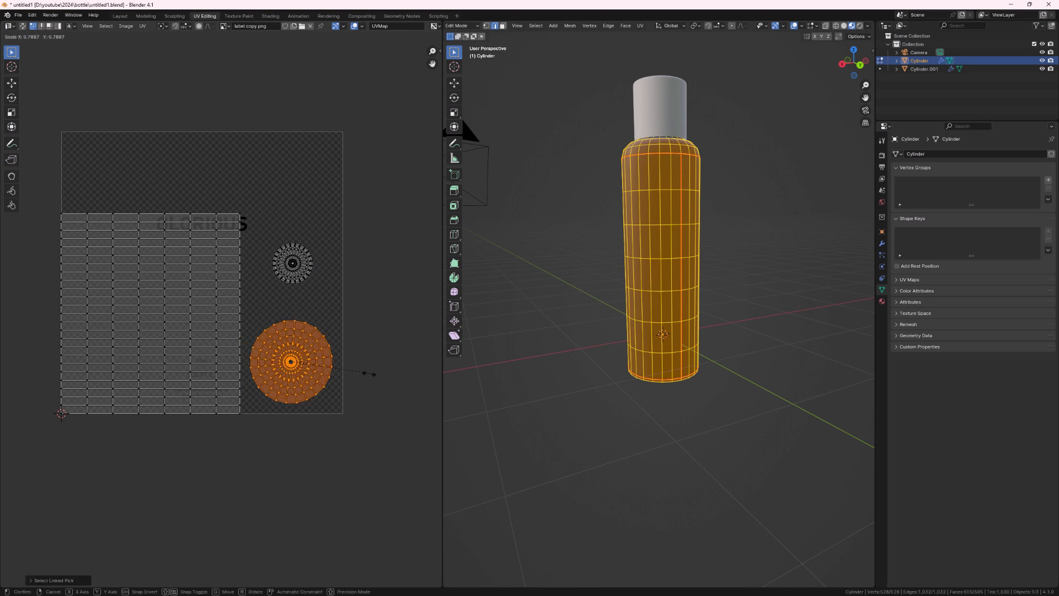
{"action": "left_click", "coordinate": [338, 376]}
{"action": "key", "text": "g"}
{"action": "left_click", "coordinate": [320, 315]}
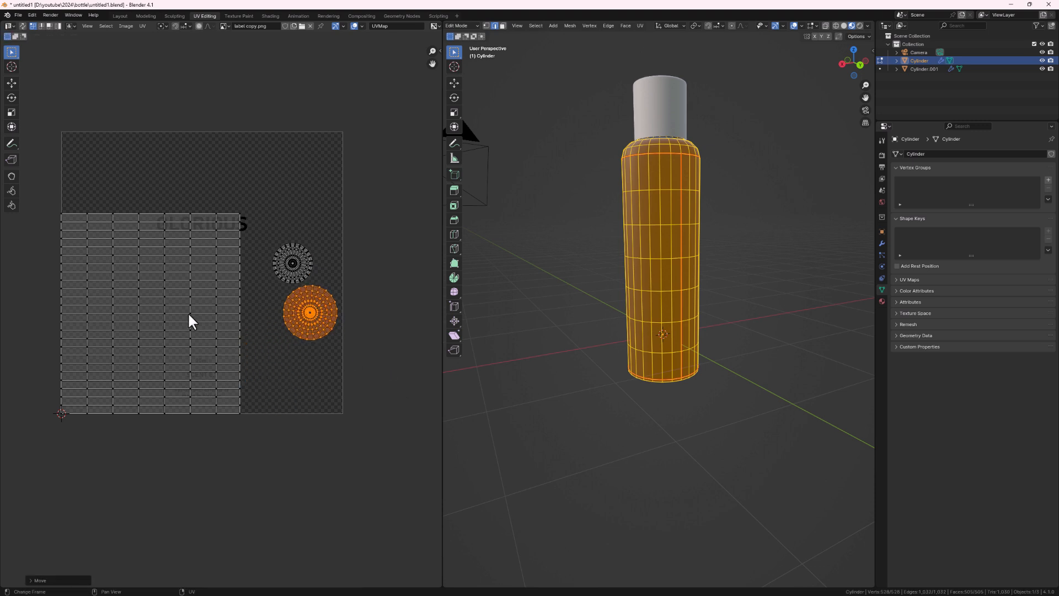
Step: Select the whole linked bottle mesh and examine how the label text is placed and oriented around the body
{"action": "left_click", "coordinate": [190, 317]}
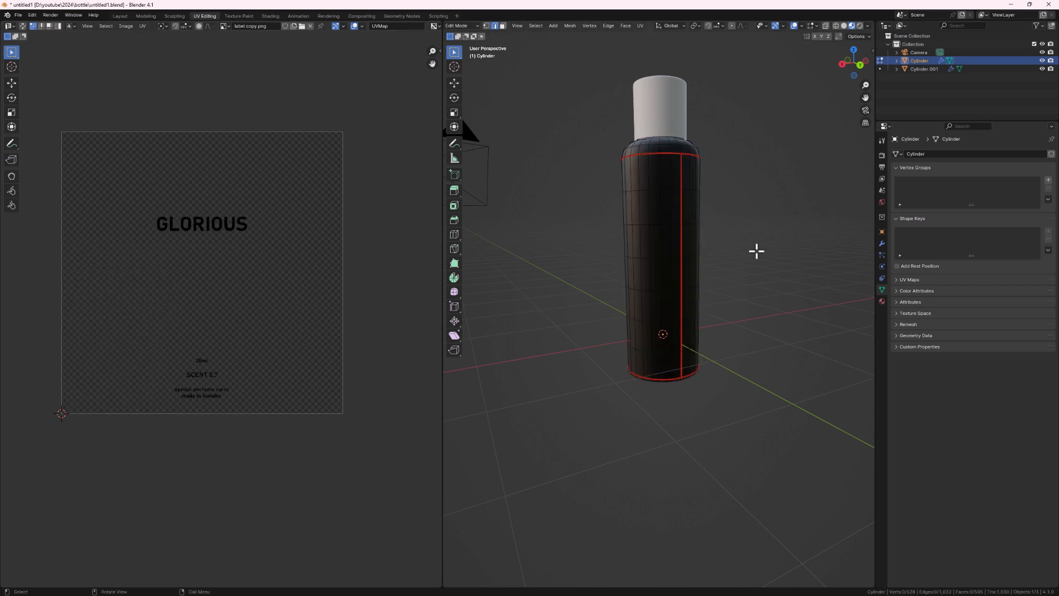
{"action": "scroll", "coordinate": [773, 243], "scroll_direction": "up", "scroll_amount": 3}
{"action": "scroll", "coordinate": [804, 231], "scroll_direction": "down", "scroll_amount": 6}
{"action": "scroll", "coordinate": [673, 332], "scroll_direction": "up", "scroll_amount": 3}
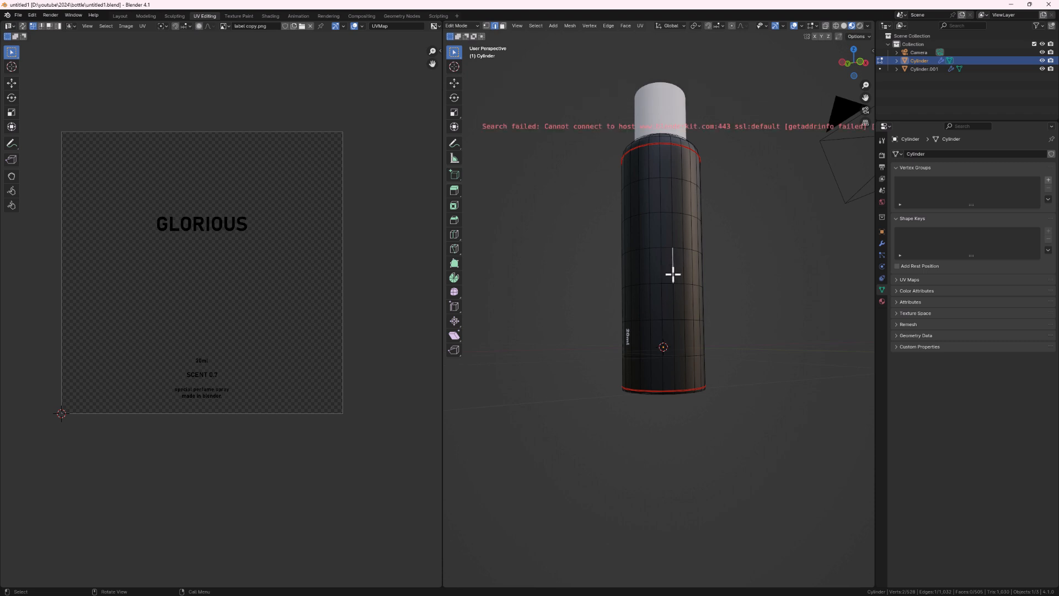
{"action": "key", "text": "ctrl+l"}
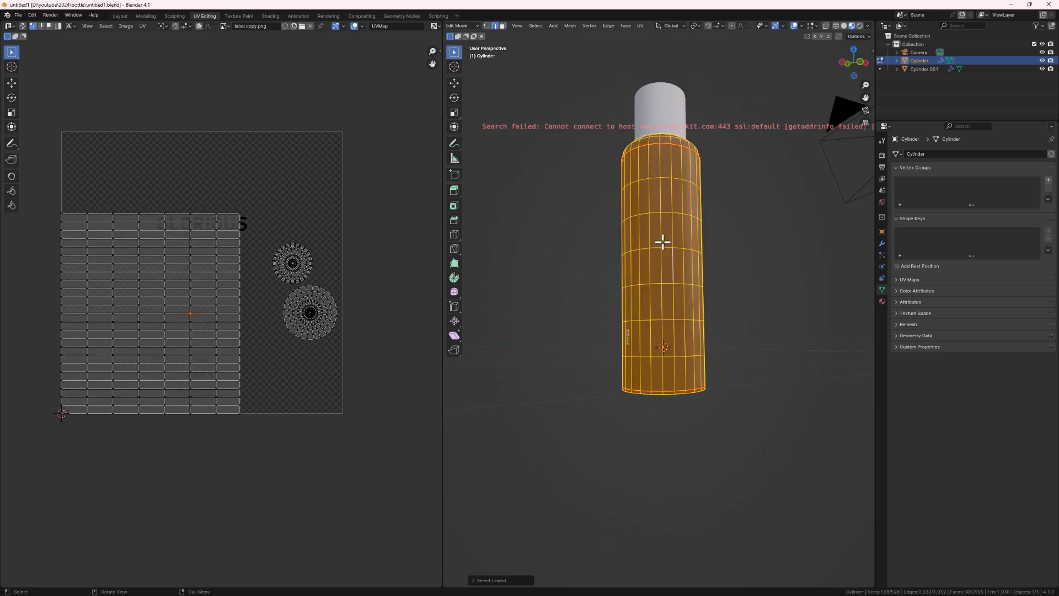
{"action": "middle_click_drag", "start_coordinate": [665, 223], "coordinate": [587, 282]}
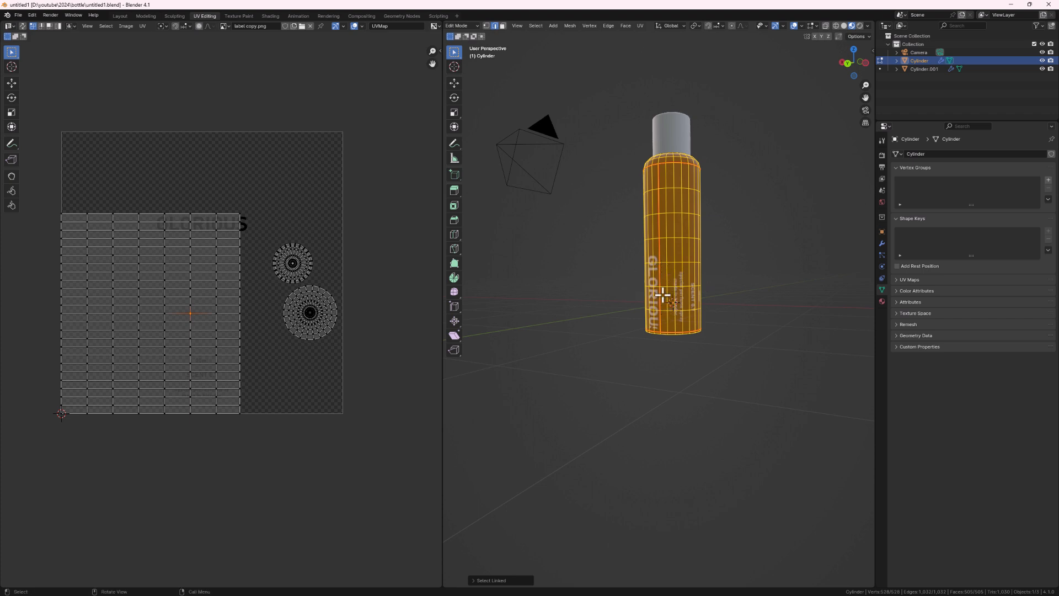
{"action": "scroll", "coordinate": [640, 286], "scroll_direction": "up", "scroll_amount": 2}
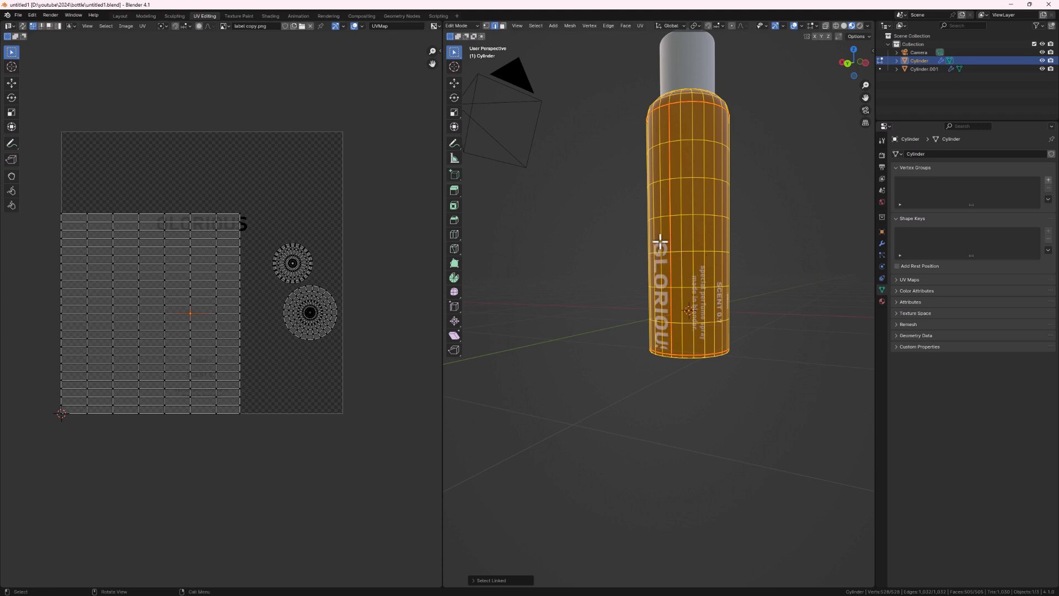
{"action": "middle_click_drag", "start_coordinate": [740, 302], "coordinate": [690, 303]}
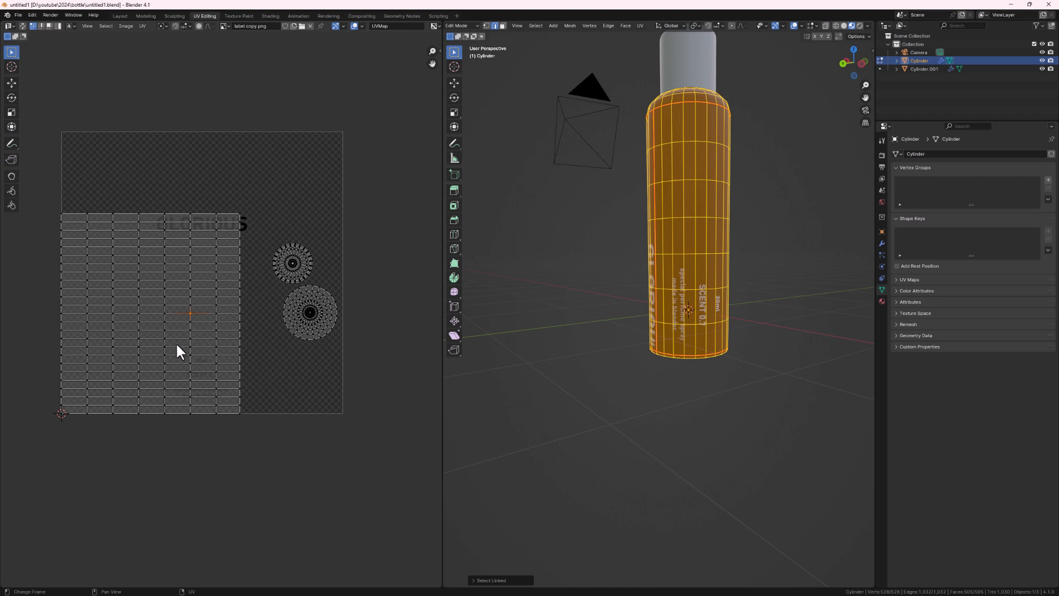
Step: Rotate the rectangular body UV island by 90 degrees so the label text runs upright around the bottle
{"action": "key", "text": "l"}
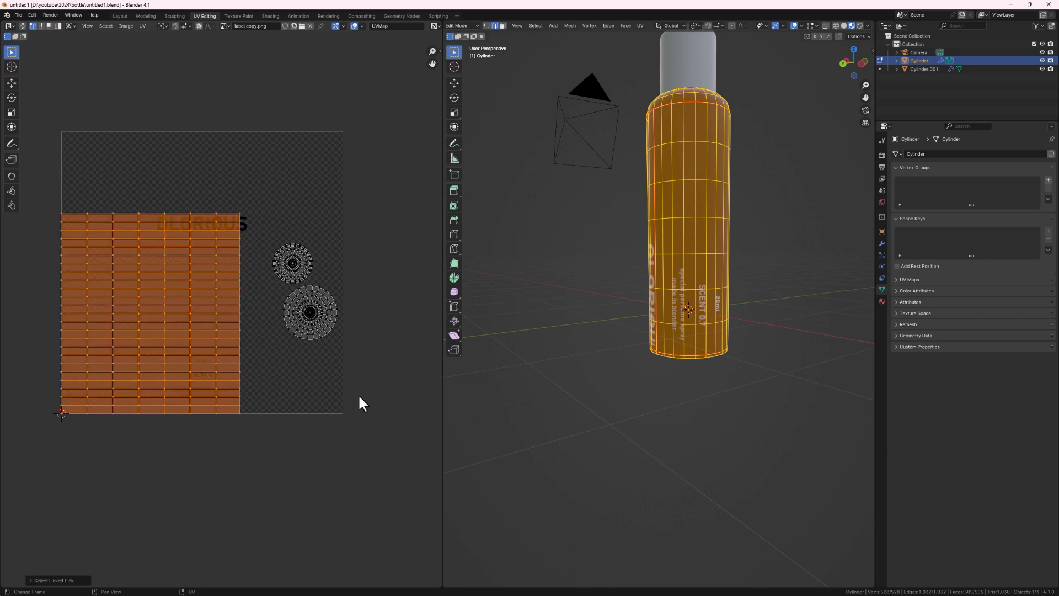
{"action": "key", "text": "r"}
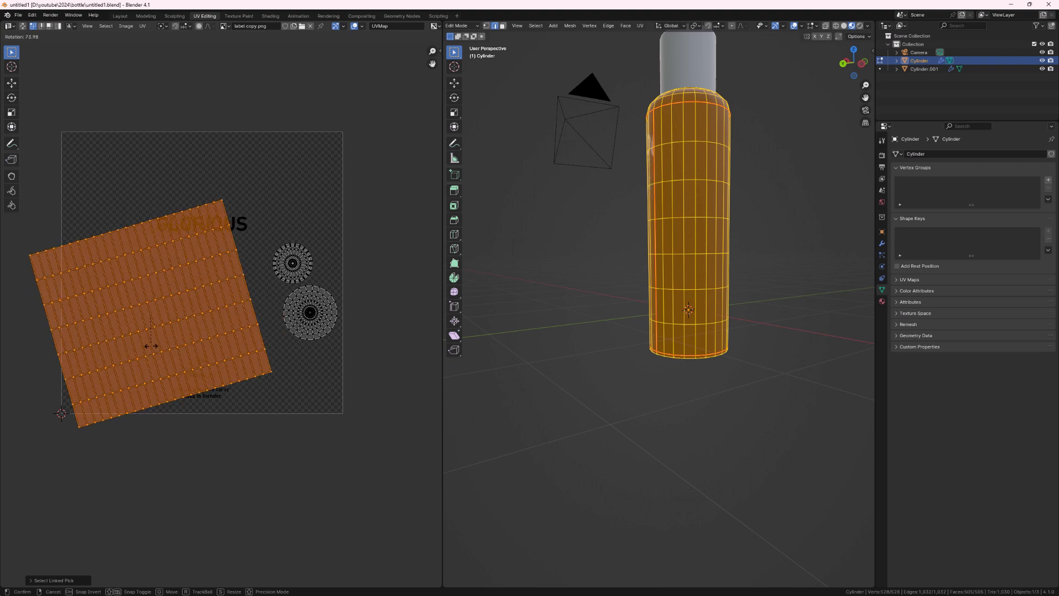
{"action": "type", "text": "90"}
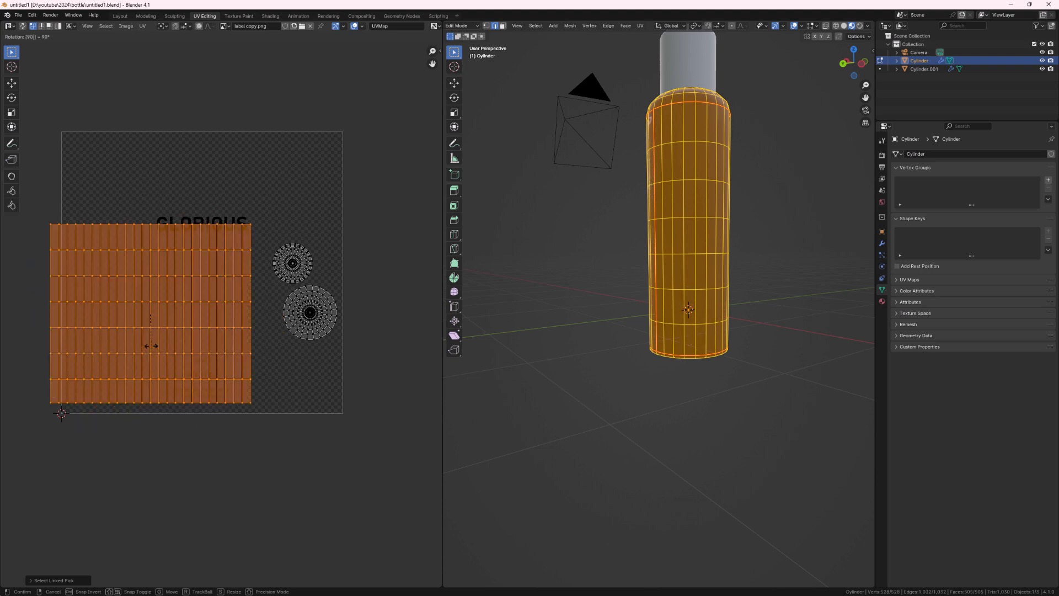
{"action": "key", "text": "Return"}
{"action": "middle_click_drag", "start_coordinate": [674, 279], "coordinate": [820, 296]}
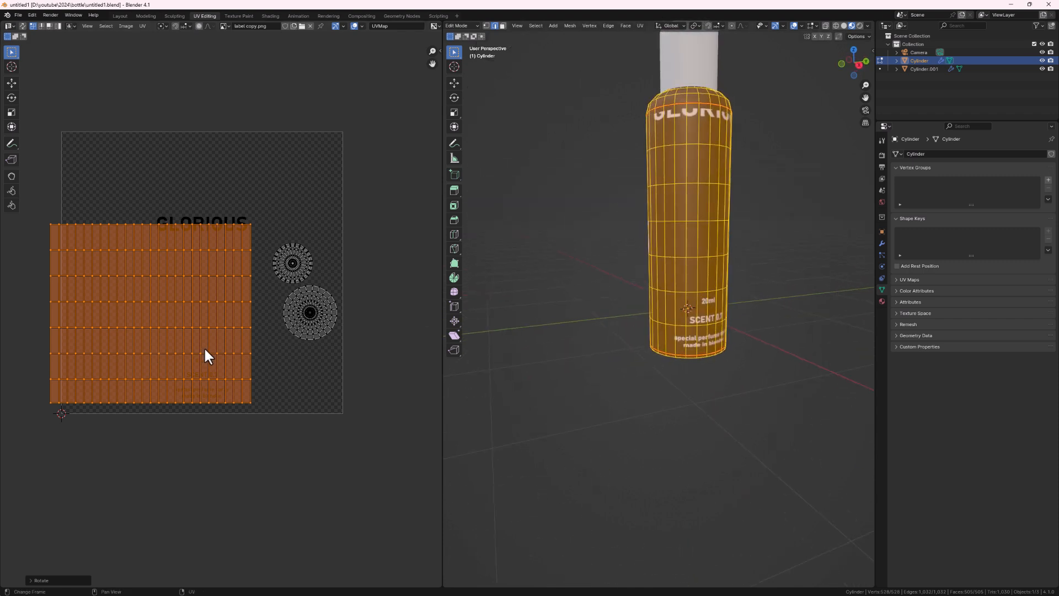
Step: Move the rotated body UV island over the label text, horizontally centred on the GLORIOUS lettering
{"action": "key", "text": "g"}
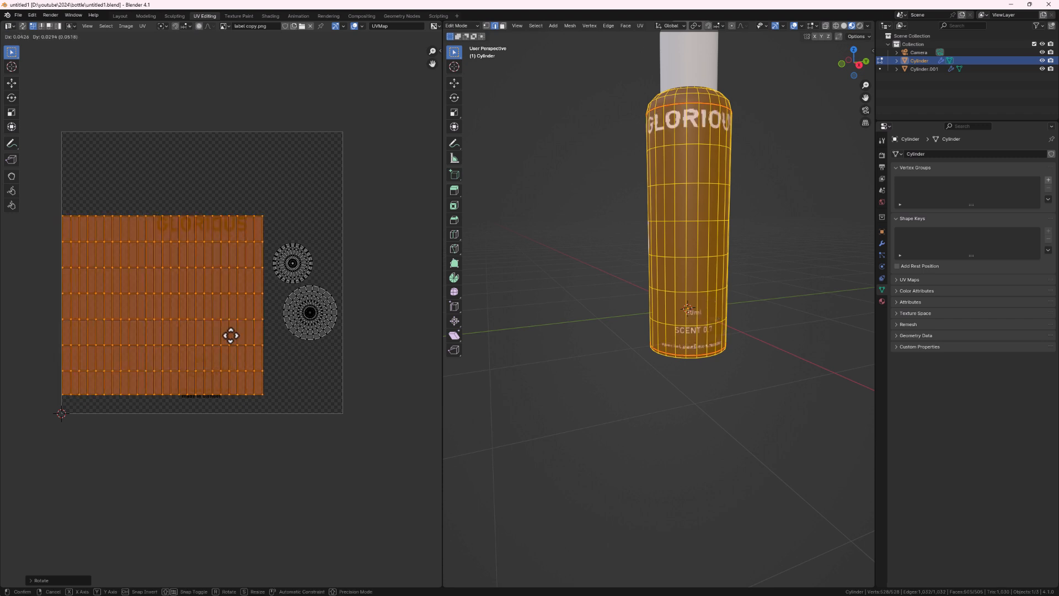
{"action": "key", "text": "Return"}
{"action": "middle_click_drag", "start_coordinate": [745, 258], "coordinate": [795, 267]}
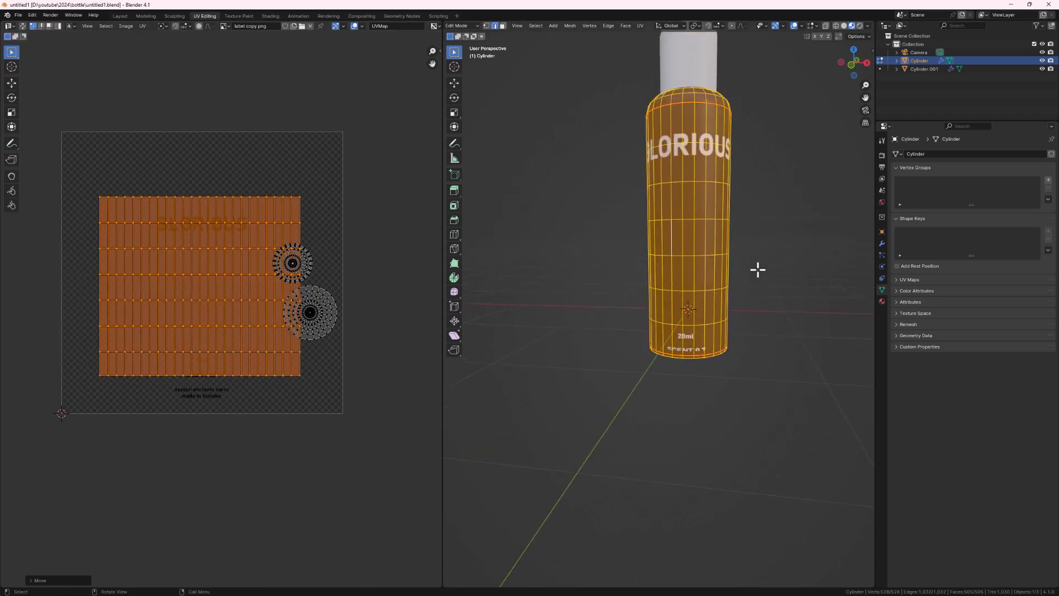
Step: Scale the body UV island up about 1.4 times and move it to span the label image's full width
{"action": "key", "text": "s"}
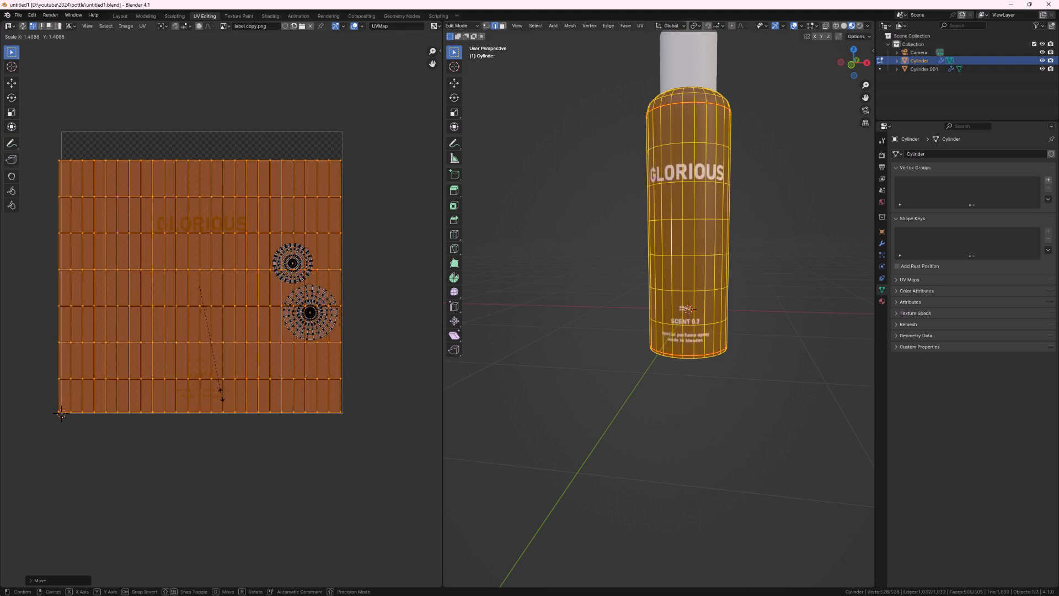
{"action": "key", "text": "Return"}
{"action": "mouse_move", "coordinate": [698, 308]}
{"action": "middle_mouse_down"}
{"action": "mouse_move", "coordinate": [748, 305]}
{"action": "mouse_move", "coordinate": [703, 290]}
{"action": "mouse_move", "coordinate": [692, 301]}
{"action": "mouse_move", "coordinate": [769, 314]}
{"action": "mouse_move", "coordinate": [685, 308]}
{"action": "mouse_move", "coordinate": [699, 295]}
{"action": "middle_mouse_up"}
{"action": "key", "text": "g"}
{"action": "left_click", "coordinate": [292, 258]}
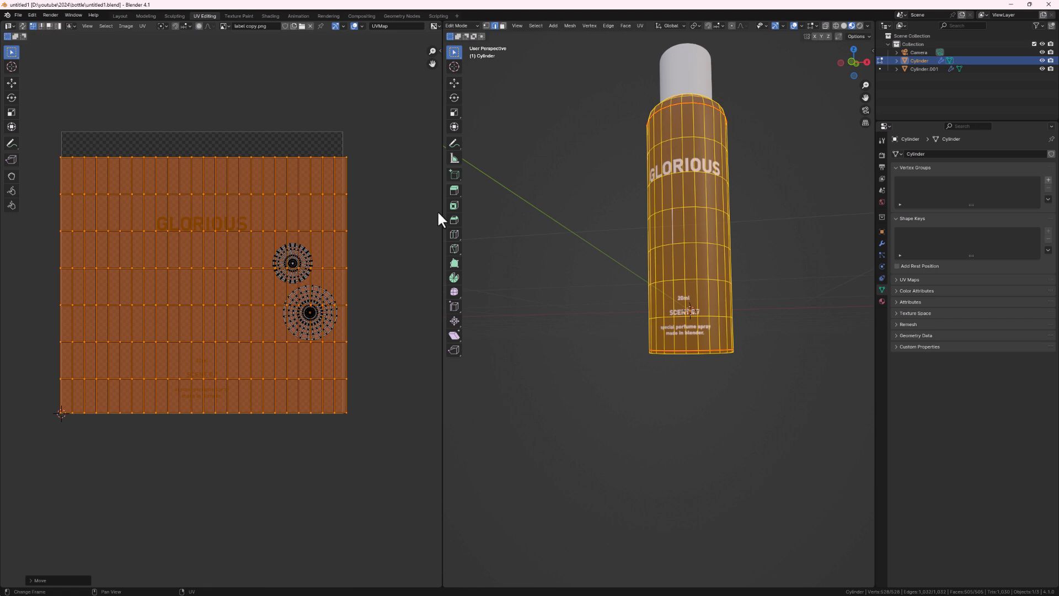
{"action": "mouse_move", "coordinate": [740, 194]}
{"action": "middle_mouse_down"}
{"action": "mouse_move", "coordinate": [766, 192]}
{"action": "mouse_move", "coordinate": [756, 206]}
{"action": "middle_mouse_up"}
{"action": "left_click", "coordinate": [753, 239]}
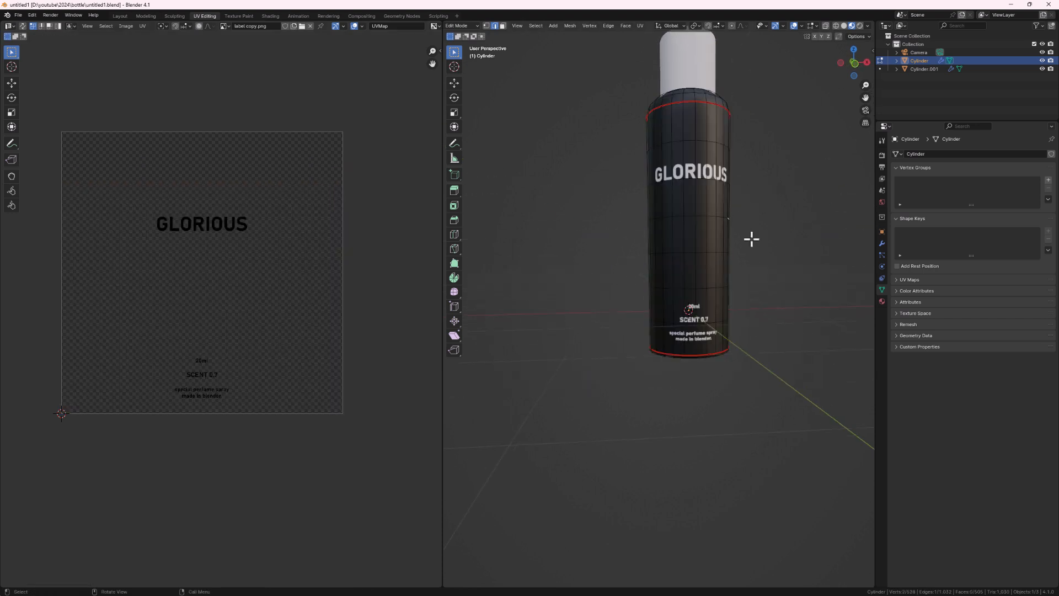
{"action": "mouse_move", "coordinate": [773, 256]}
{"action": "middle_mouse_down"}
{"action": "mouse_move", "coordinate": [764, 272]}
{"action": "mouse_move", "coordinate": [817, 263]}
{"action": "mouse_move", "coordinate": [672, 260]}
{"action": "mouse_move", "coordinate": [778, 253]}
{"action": "middle_mouse_up"}
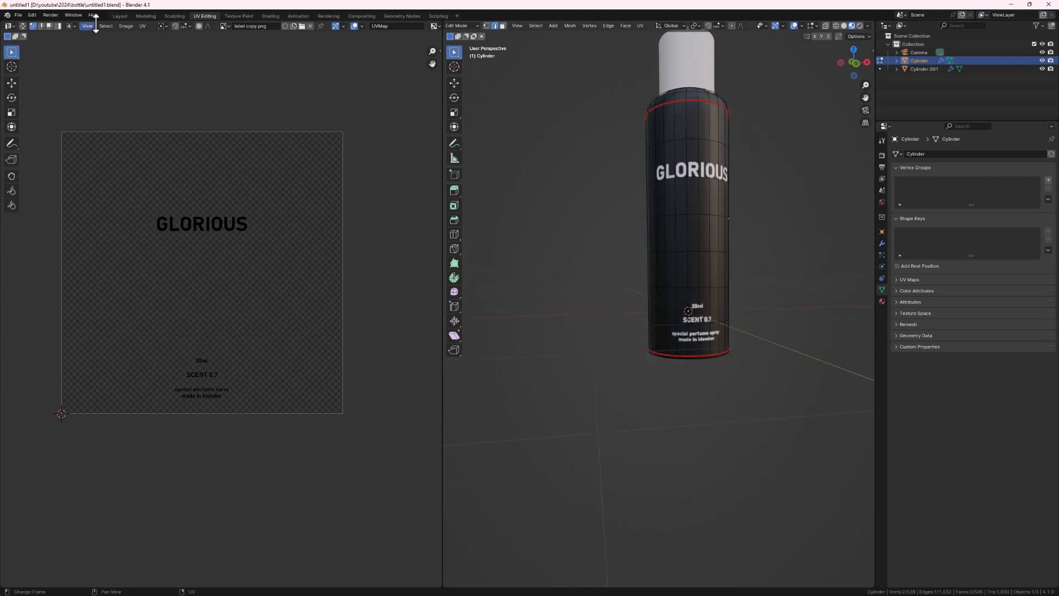
Step: Return to the Layout workspace and spread the Material Output and both Principled BSDF nodes apart
{"action": "left_click", "coordinate": [119, 16]}
{"action": "scroll", "coordinate": [465, 361], "scroll_direction": "down", "scroll_amount": 3}
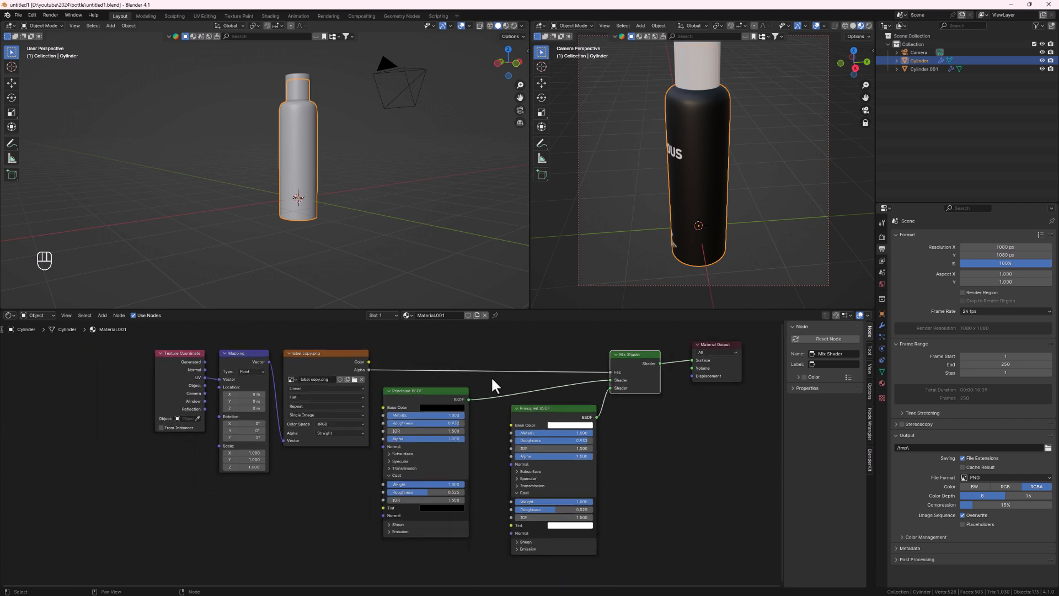
{"action": "left_click_drag", "start_coordinate": [671, 379], "coordinate": [740, 374]}
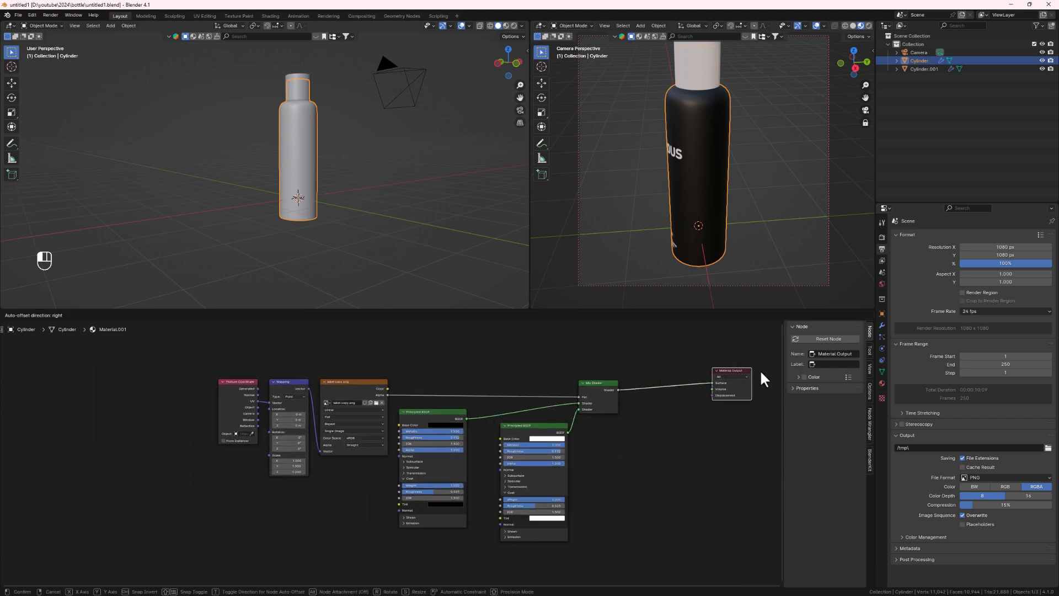
{"action": "left_click_drag", "start_coordinate": [537, 429], "coordinate": [513, 459]}
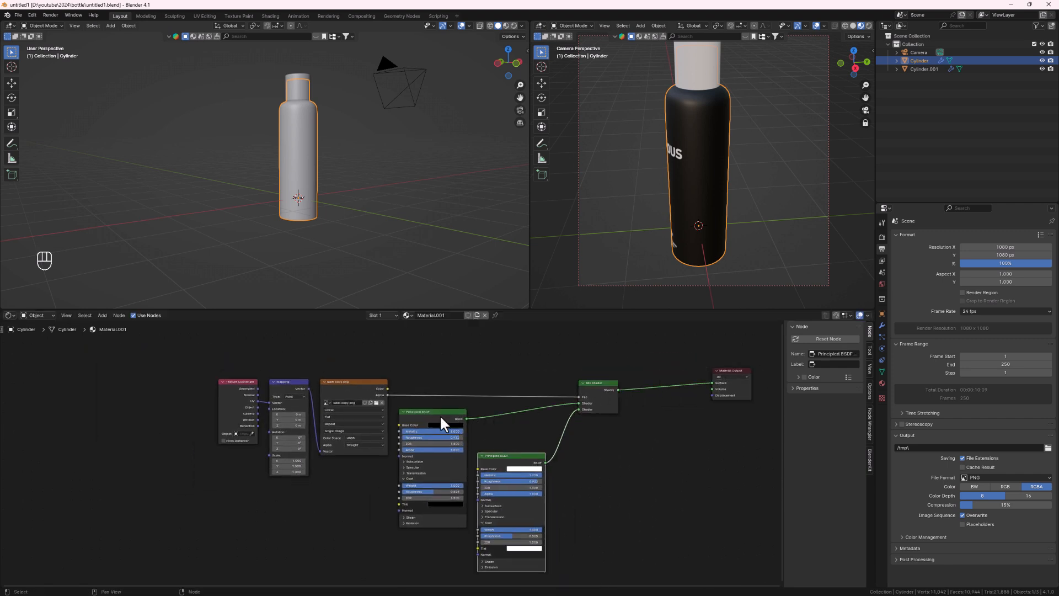
{"action": "left_click_drag", "start_coordinate": [440, 415], "coordinate": [435, 419]}
{"action": "scroll", "coordinate": [507, 449], "scroll_direction": "up", "scroll_amount": 1}
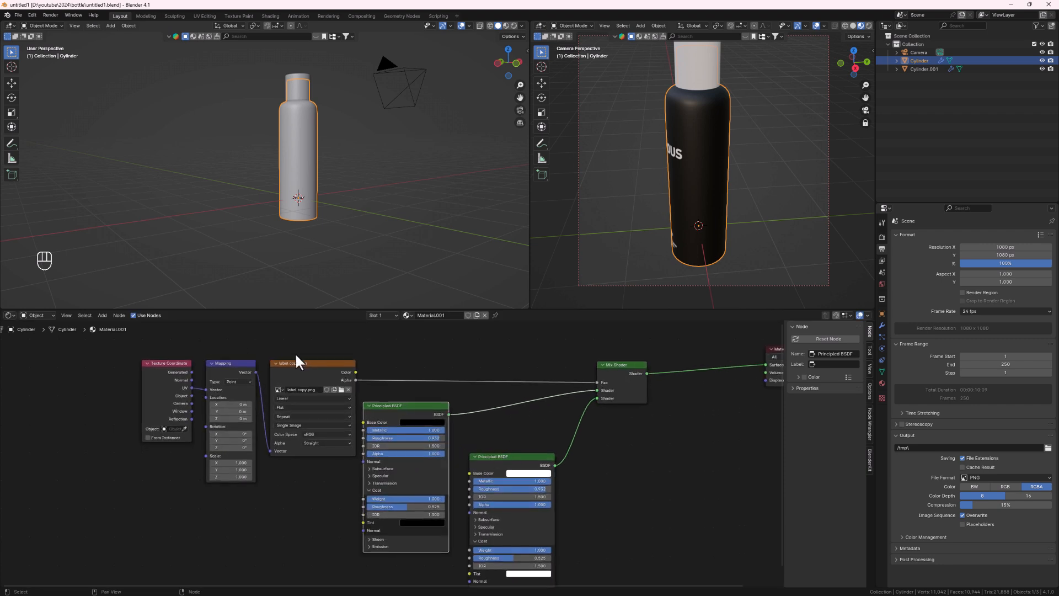
Step: Duplicate the Texture Coordinate, Mapping, label image and Mix Shader nodes together and place the copies above the originals
{"action": "scroll", "coordinate": [379, 386], "scroll_direction": "down", "scroll_amount": 2}
{"action": "left_click", "coordinate": [323, 366]}
{"action": "left_click", "coordinate": [271, 365], "text": "shift"}
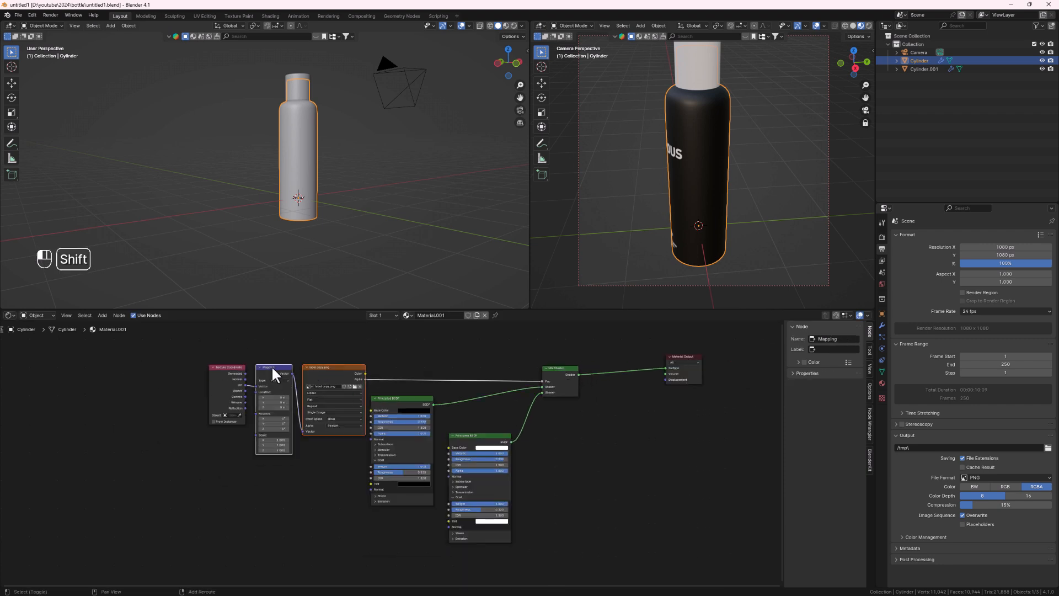
{"action": "left_click", "coordinate": [221, 367], "text": "shift"}
{"action": "left_click", "coordinate": [549, 376]}
{"action": "scroll", "coordinate": [556, 384], "scroll_direction": "up", "scroll_amount": 4}
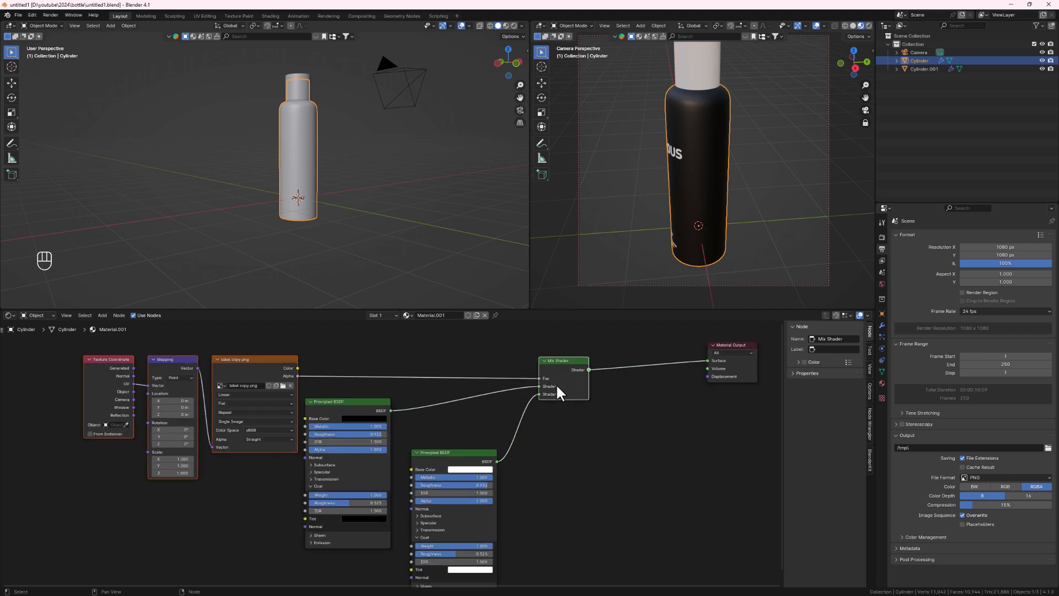
{"action": "middle_click_drag", "start_coordinate": [604, 388], "coordinate": [628, 392]}
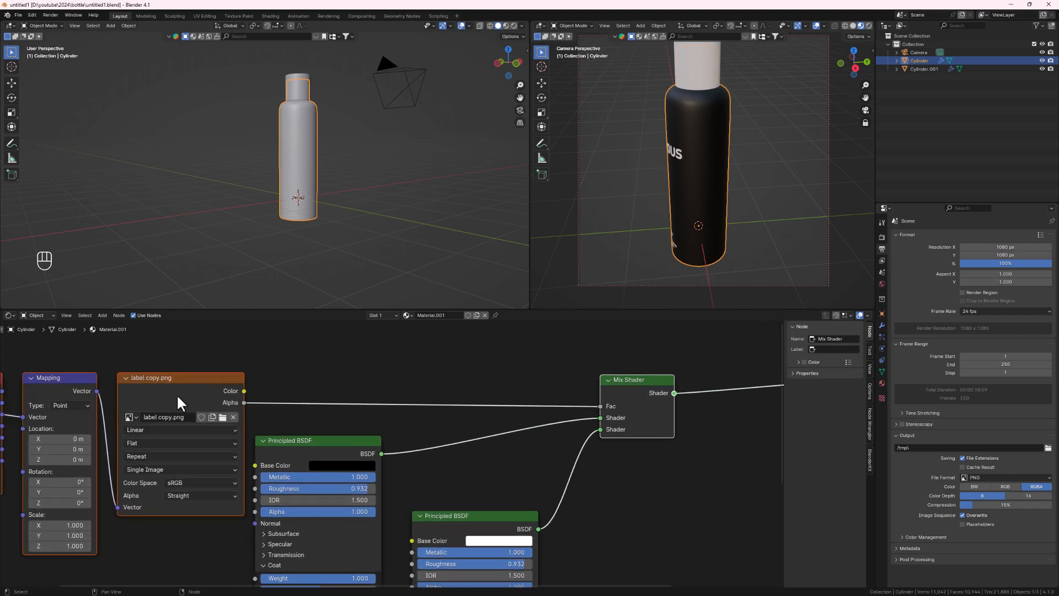
{"action": "scroll", "coordinate": [177, 396], "scroll_direction": "down", "scroll_amount": 4}
{"action": "middle_click_drag", "start_coordinate": [87, 397], "coordinate": [121, 389]}
{"action": "scroll", "coordinate": [355, 437], "scroll_direction": "down", "scroll_amount": 3}
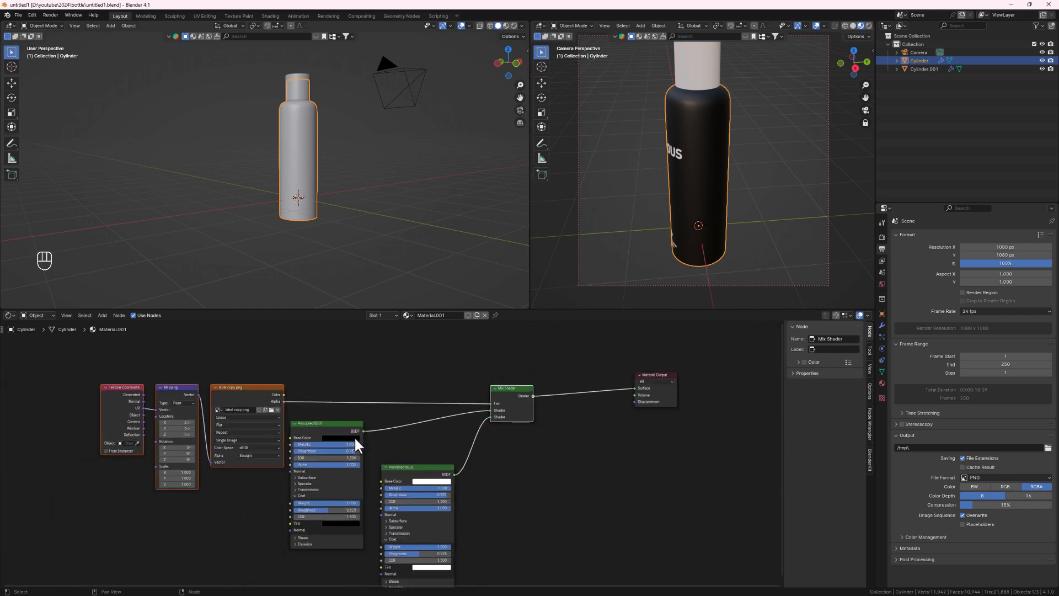
{"action": "key", "text": "shift+d"}
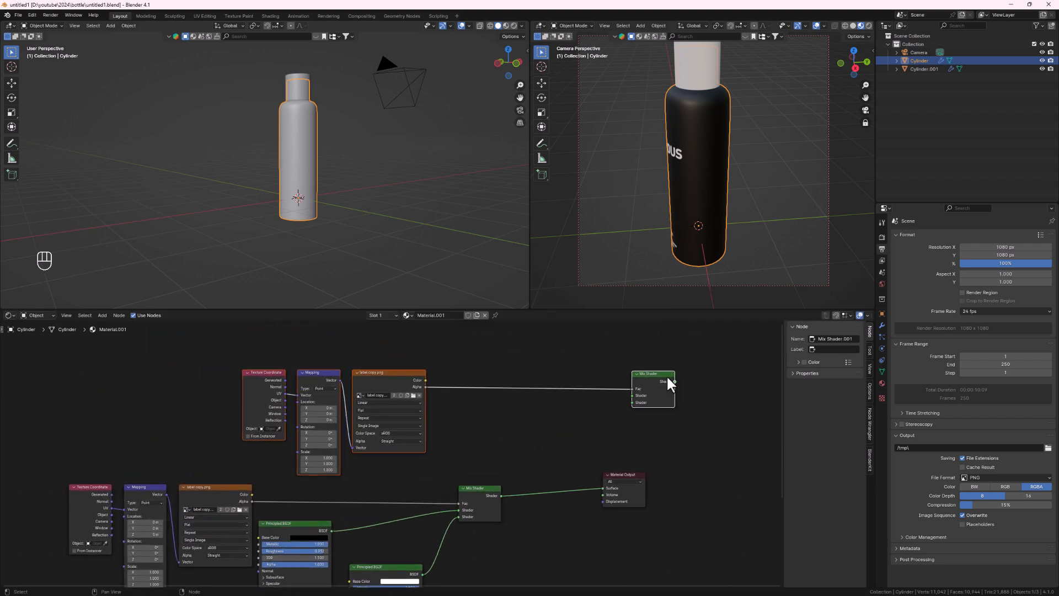
{"action": "left_click", "coordinate": [611, 368]}
Step: Place the duplicated Mix Shader before the Material Output and feed the original Mix Shader into its first shader input
{"action": "left_click_drag", "start_coordinate": [600, 378], "coordinate": [539, 440]}
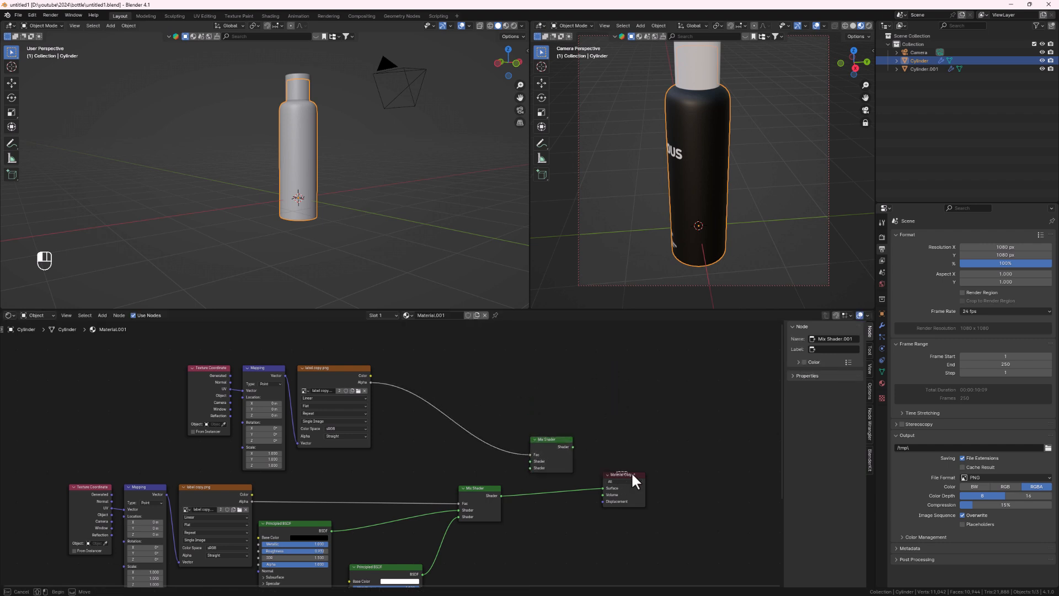
{"action": "left_click_drag", "start_coordinate": [638, 484], "coordinate": [692, 471]}
{"action": "left_click_drag", "start_coordinate": [539, 442], "coordinate": [546, 443]}
{"action": "left_click_drag", "start_coordinate": [501, 495], "coordinate": [538, 466]}
{"action": "key", "text": "Escape"}
Step: Duplicate the white Principled BSDF, link it to the new Mix Shader's second shader input, and link that mix to the output surface
{"action": "scroll", "coordinate": [523, 506], "scroll_direction": "down", "scroll_amount": 3}
{"action": "middle_click_drag", "start_coordinate": [482, 546], "coordinate": [465, 453]}
{"action": "left_click", "coordinate": [386, 460]}
{"action": "scroll", "coordinate": [385, 462], "scroll_direction": "up", "scroll_amount": 2}
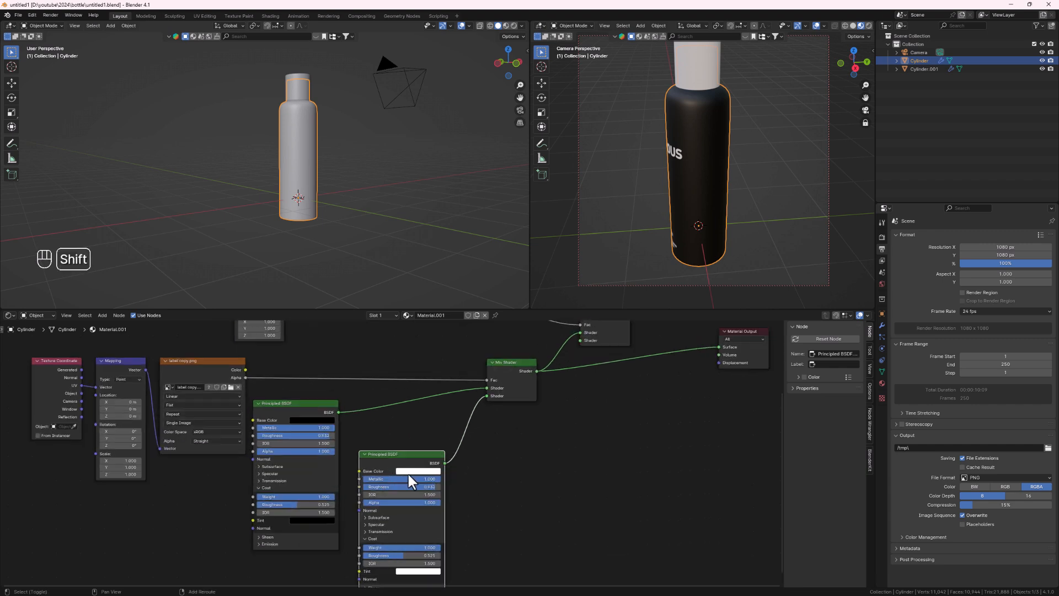
{"action": "key", "text": "shift+d"}
{"action": "left_click", "coordinate": [541, 455]}
{"action": "scroll", "coordinate": [605, 432], "scroll_direction": "down", "scroll_amount": 2}
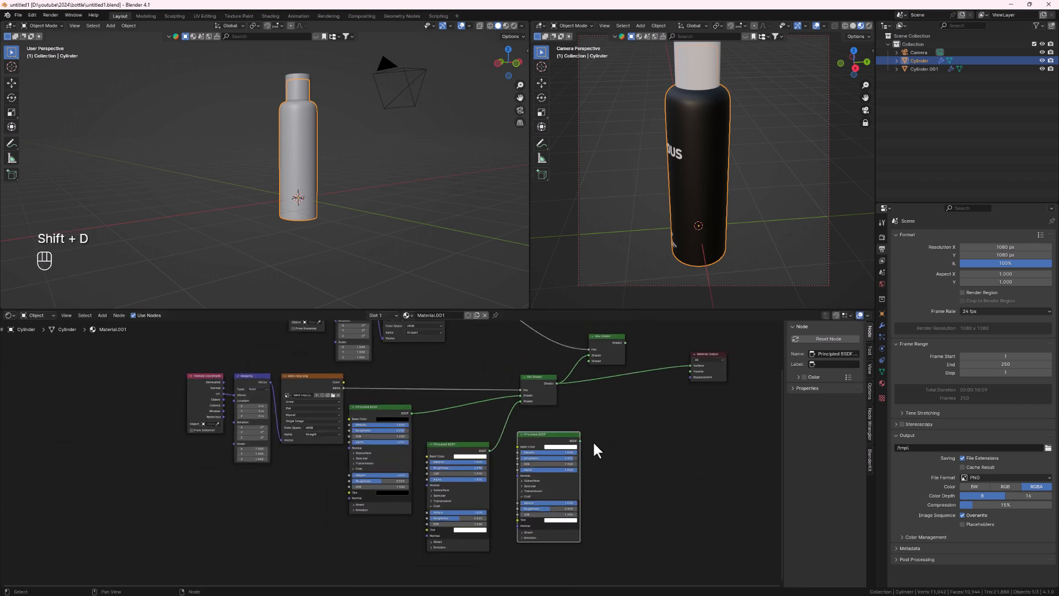
{"action": "left_click_drag", "start_coordinate": [580, 440], "coordinate": [693, 367]}
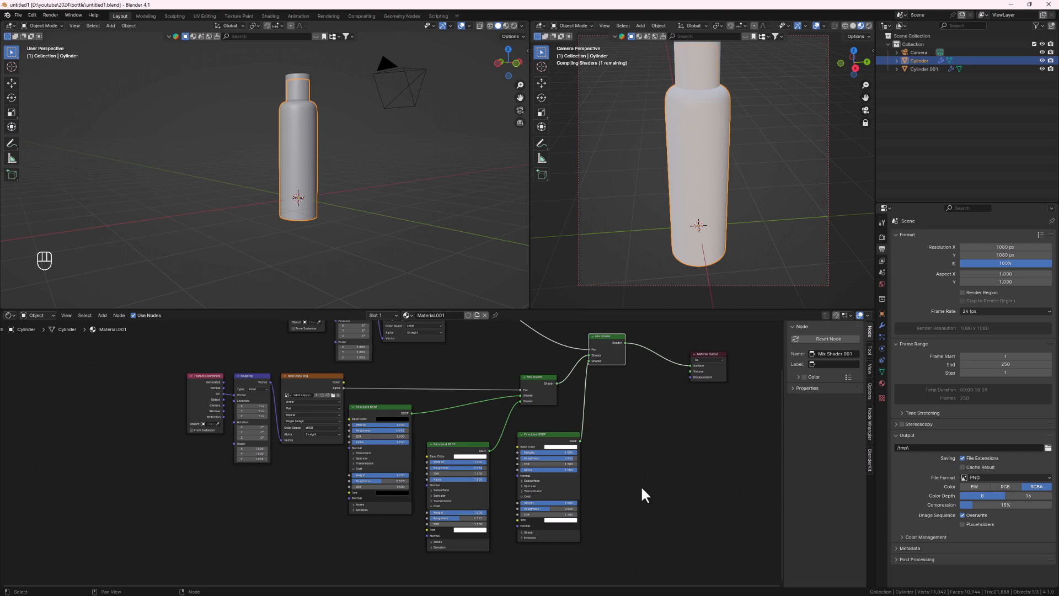
Step: Load label 2.png into the duplicated image texture node and view the front of the bottle
{"action": "middle_click_drag", "start_coordinate": [544, 333], "coordinate": [512, 328]}
{"action": "scroll", "coordinate": [511, 334], "scroll_direction": "down", "scroll_amount": 1}
{"action": "scroll", "coordinate": [401, 371], "scroll_direction": "up", "scroll_amount": 3}
{"action": "middle_click_drag", "start_coordinate": [446, 353], "coordinate": [480, 442]}
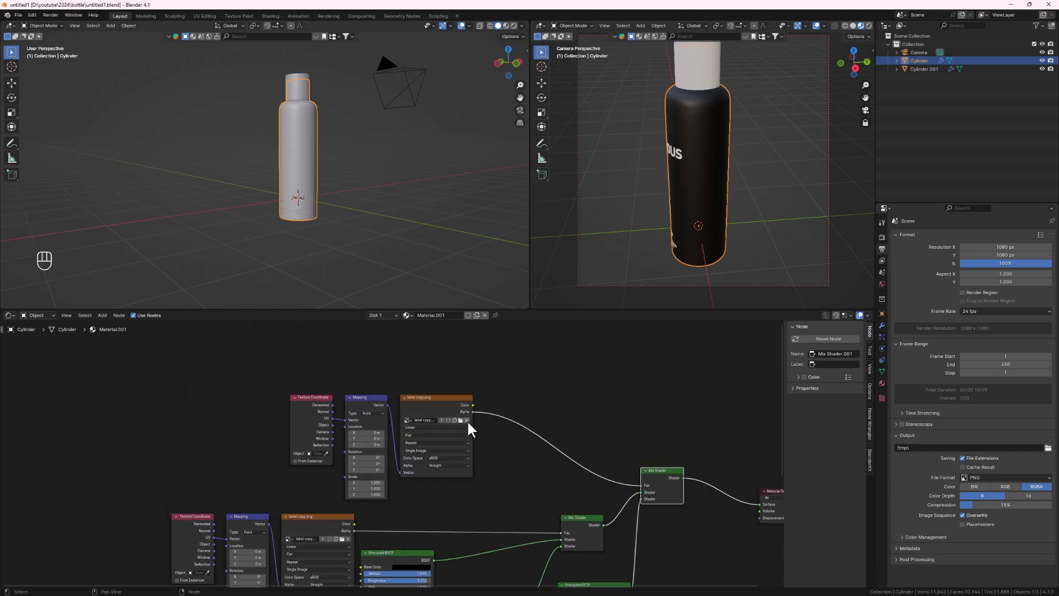
{"action": "left_click", "coordinate": [461, 420]}
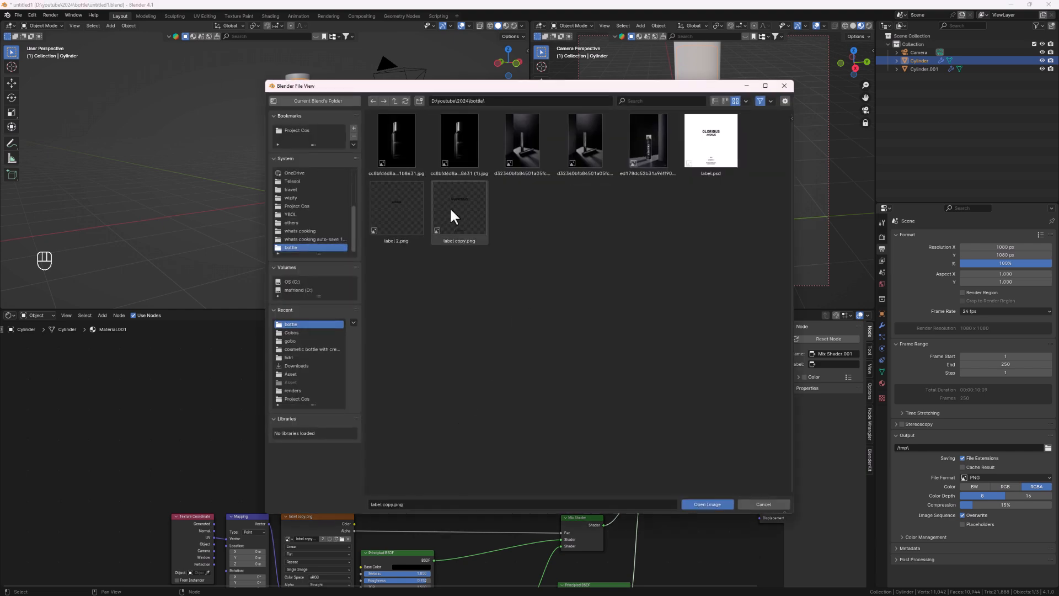
{"action": "left_click", "coordinate": [383, 203]}
{"action": "double_click", "coordinate": [385, 203]}
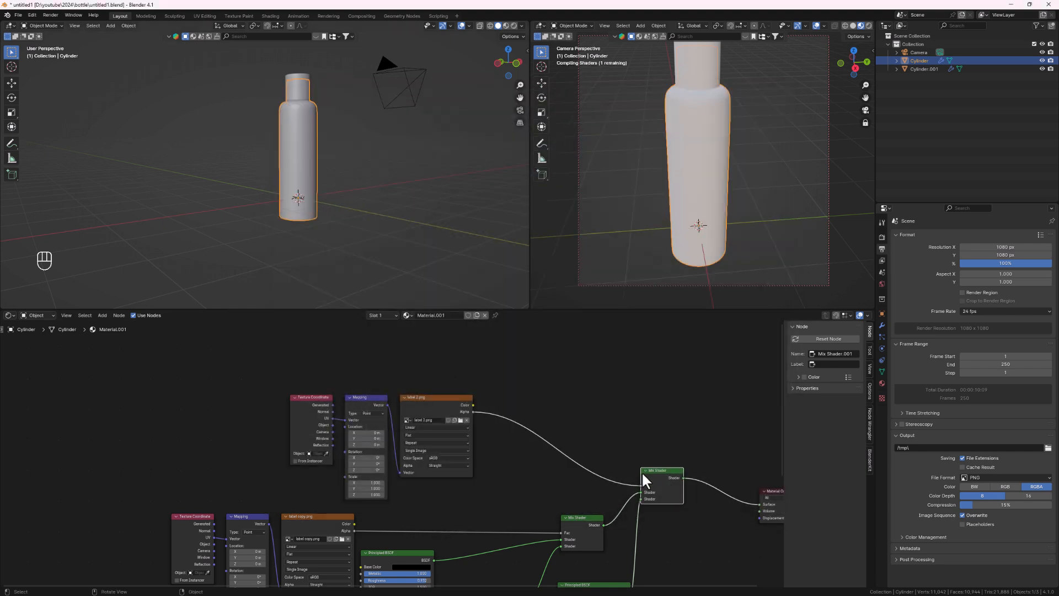
{"action": "middle_click_drag", "start_coordinate": [649, 525], "coordinate": [617, 426]}
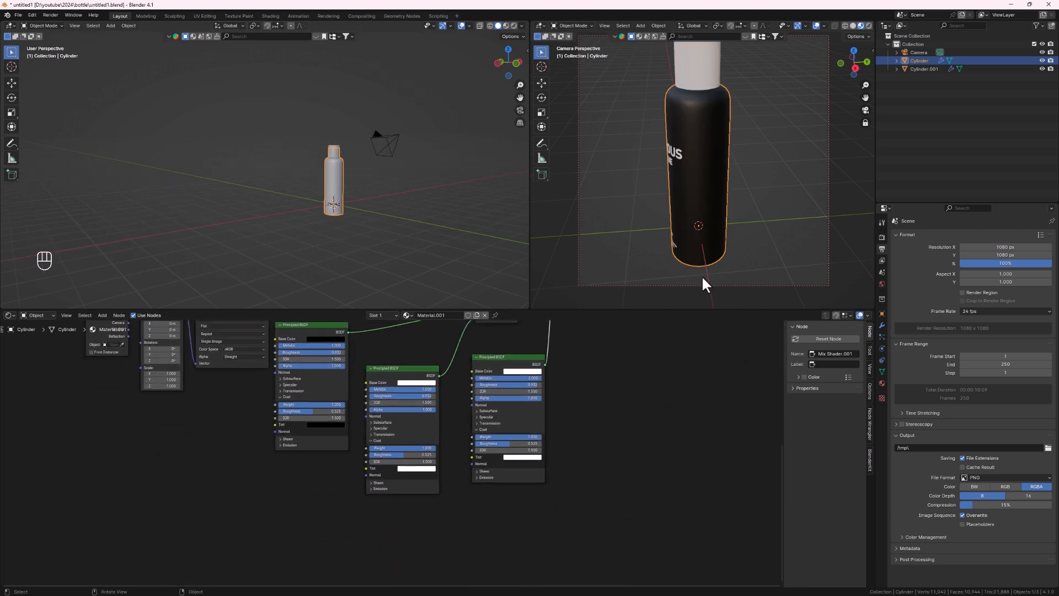
{"action": "middle_click_drag", "start_coordinate": [724, 217], "coordinate": [736, 151]}
Step: Set the duplicated Principled BSDF's coat tint to dark red with hue 0.005, saturation 0.970 and value 0.311
{"action": "middle_click_drag", "start_coordinate": [605, 455], "coordinate": [580, 508]}
{"action": "scroll", "coordinate": [580, 508], "scroll_direction": "up", "scroll_amount": 1}
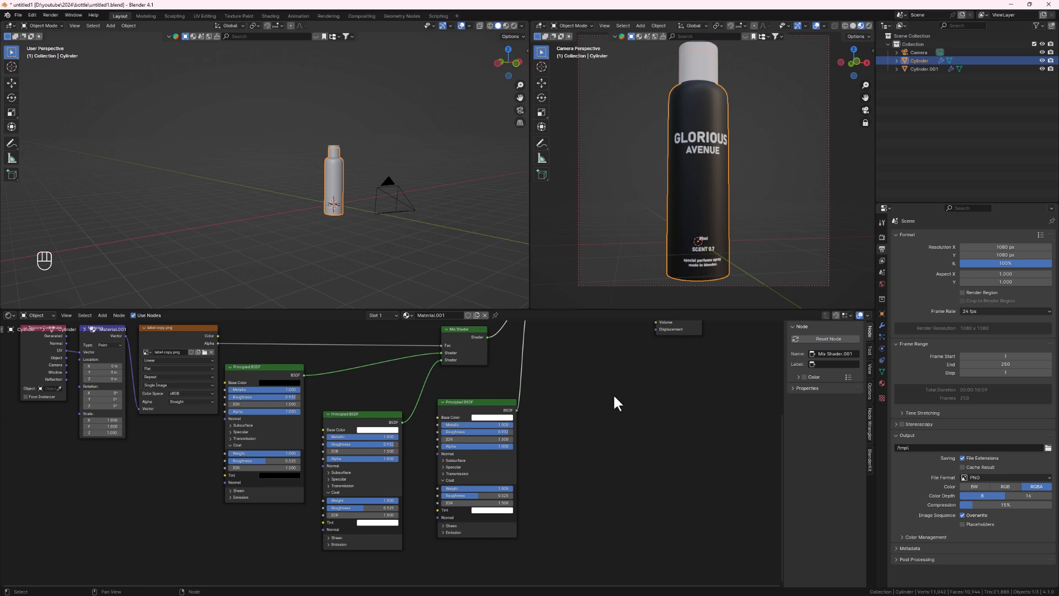
{"action": "middle_click_drag", "start_coordinate": [606, 426], "coordinate": [588, 520]}
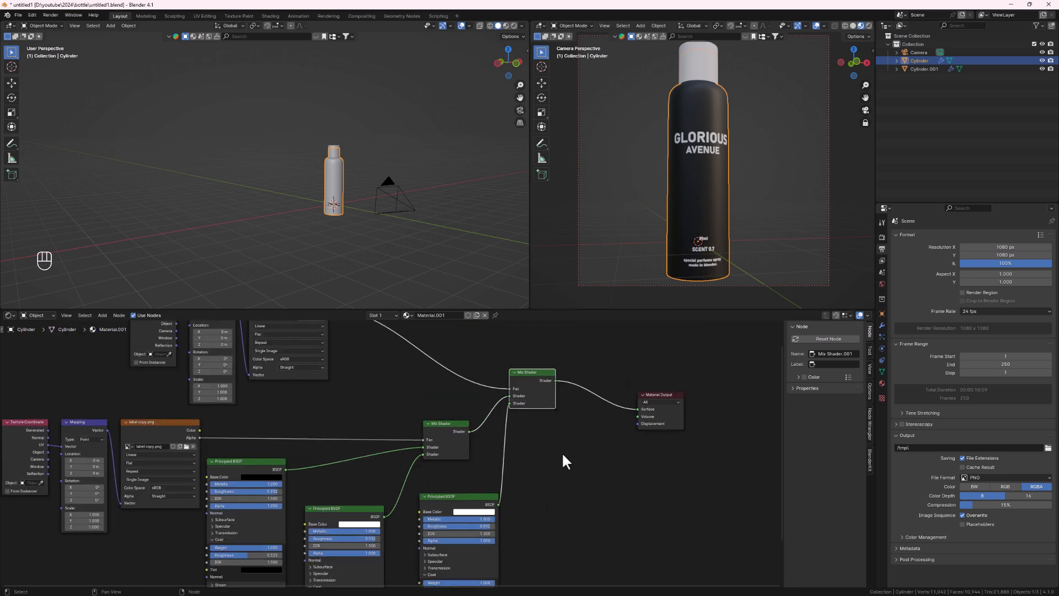
{"action": "scroll", "coordinate": [563, 460], "scroll_direction": "down", "scroll_amount": 2}
{"action": "middle_click_drag", "start_coordinate": [564, 486], "coordinate": [566, 433]}
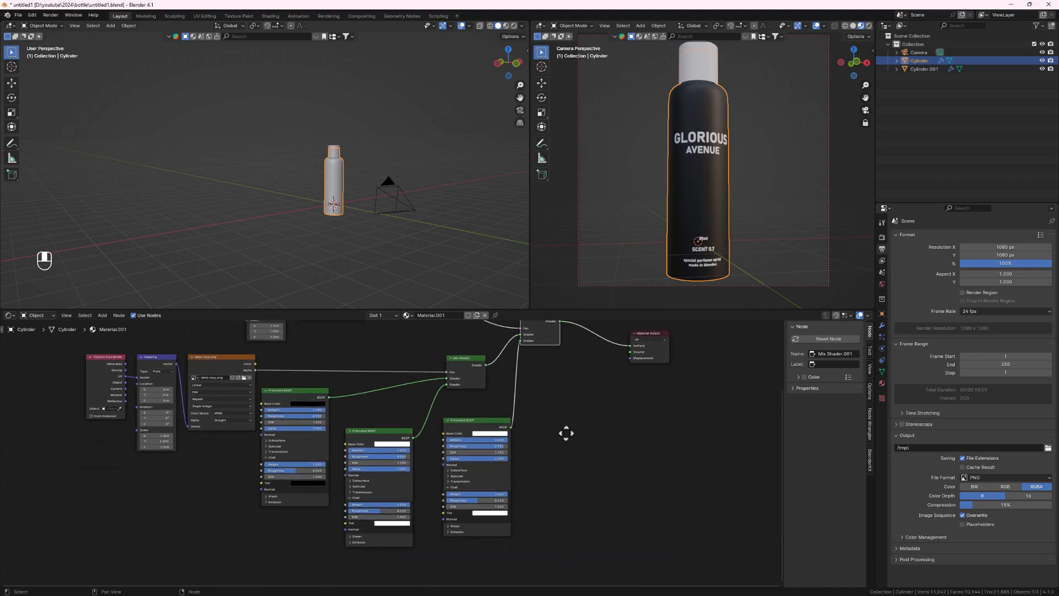
{"action": "scroll", "coordinate": [505, 457], "scroll_direction": "up", "scroll_amount": 4}
{"action": "left_click", "coordinate": [475, 562]}
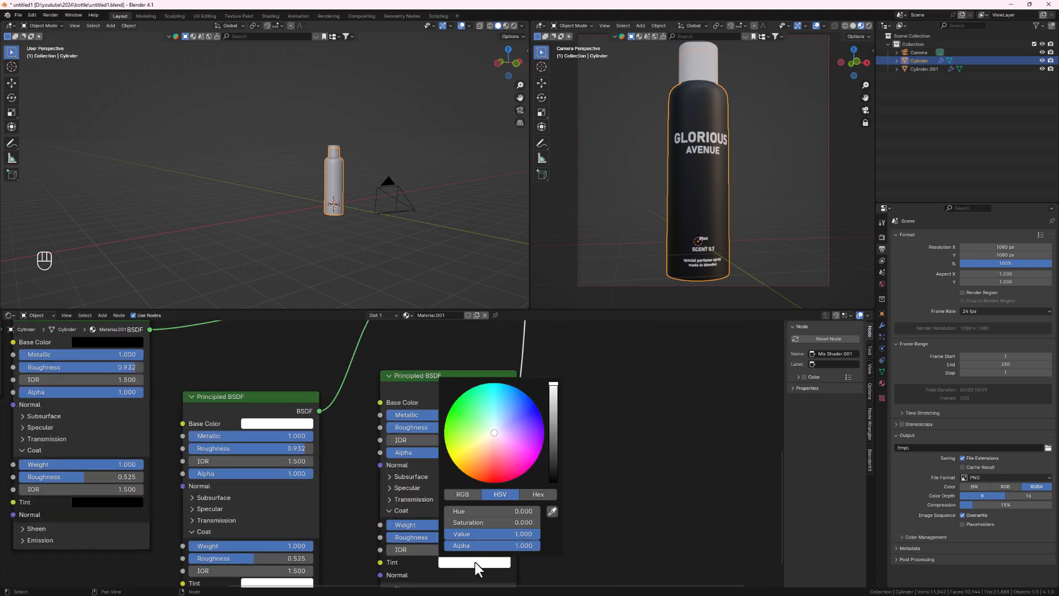
{"action": "left_click_drag", "start_coordinate": [501, 447], "coordinate": [490, 474]}
{"action": "left_click_drag", "start_coordinate": [553, 410], "coordinate": [553, 427]}
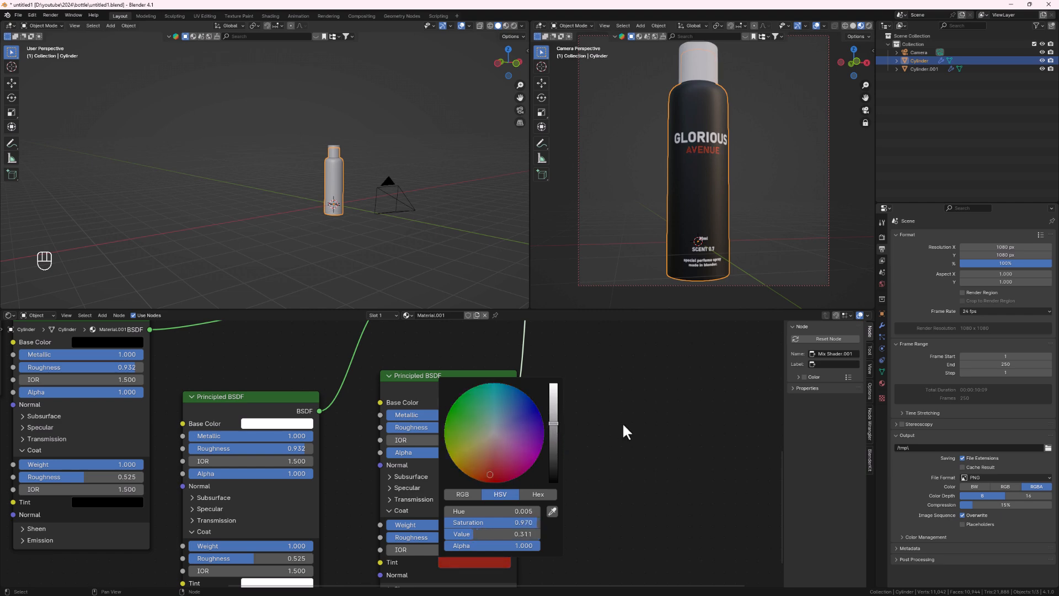
Step: Lower the coat roughness of the white and red-tinted Principled BSDF nodes to about 0.4
{"action": "middle_click_drag", "start_coordinate": [670, 253], "coordinate": [694, 206]}
{"action": "scroll", "coordinate": [541, 493], "scroll_direction": "down", "scroll_amount": 2}
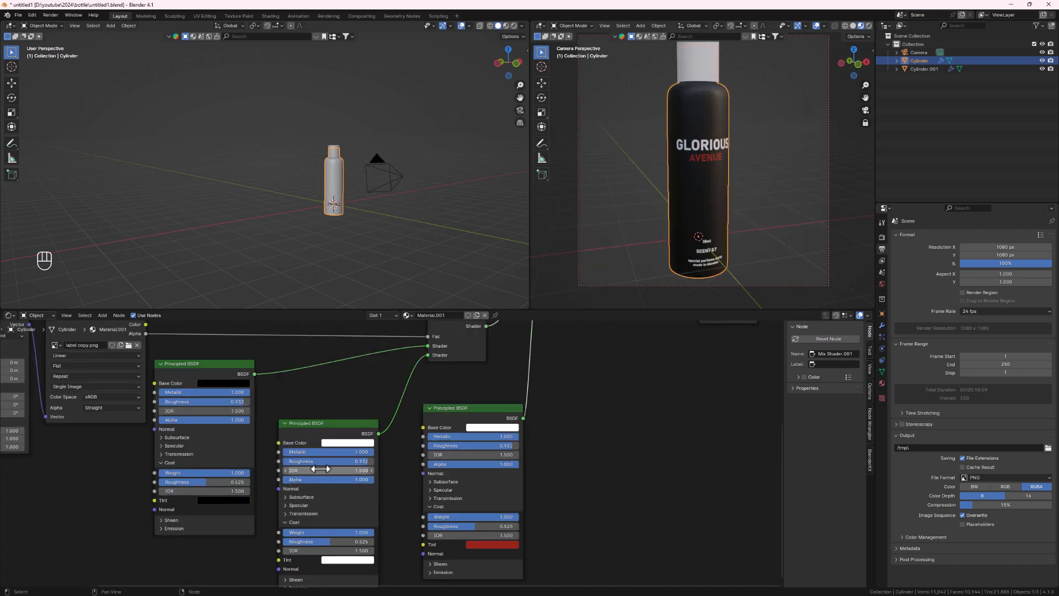
{"action": "scroll", "coordinate": [329, 505], "scroll_direction": "down", "scroll_amount": 1}
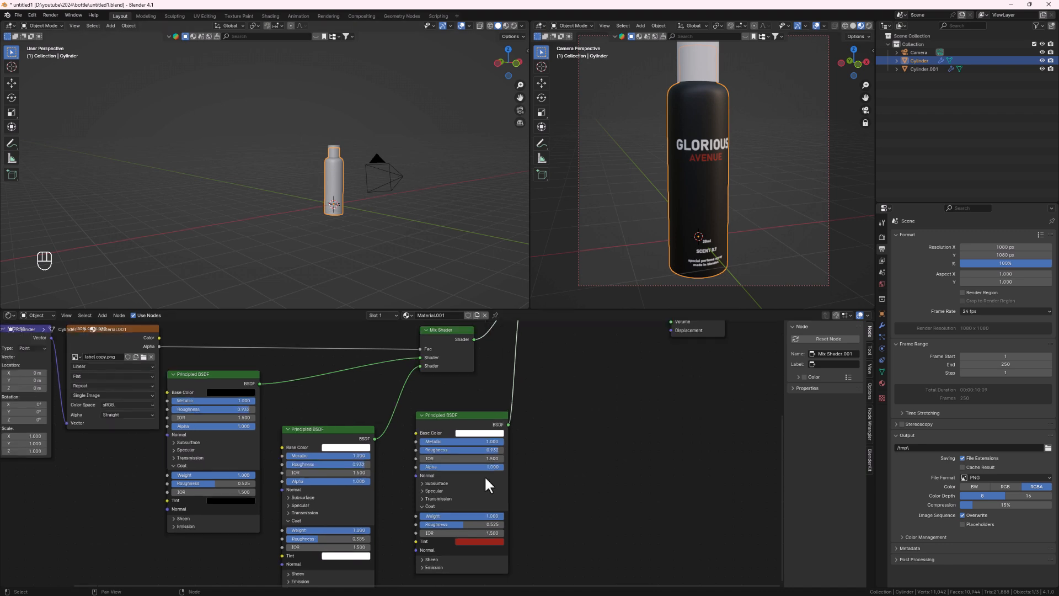
{"action": "left_click", "coordinate": [469, 524]}
{"action": "left_click_drag", "start_coordinate": [469, 524], "coordinate": [466, 524]}
{"action": "middle_click_drag", "start_coordinate": [659, 237], "coordinate": [664, 177]}
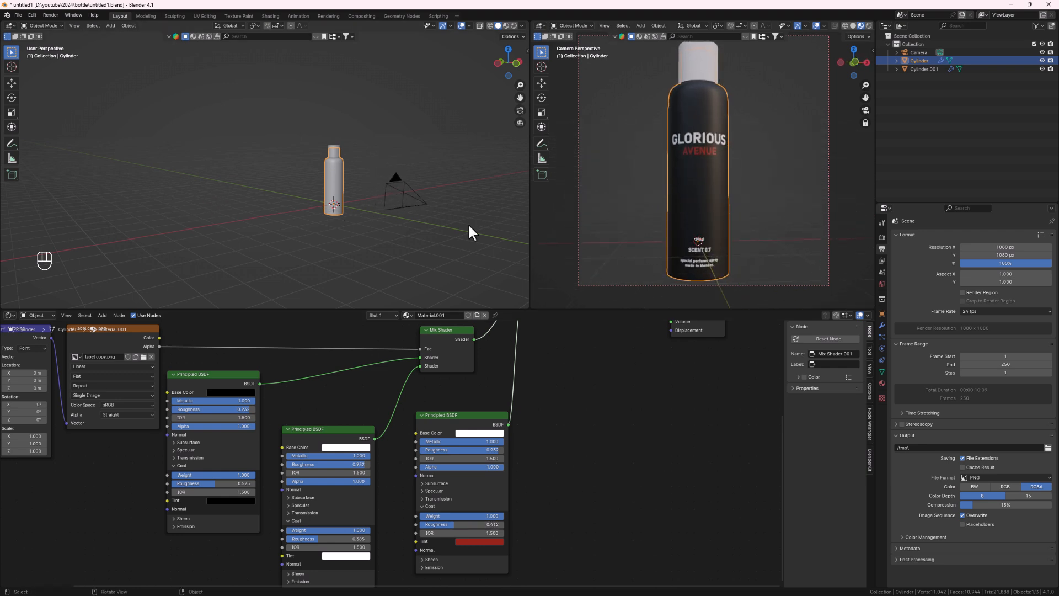
Step: Give the bottle cap a new material with metallic 1.000 and a light grey base color
{"action": "left_click", "coordinate": [332, 147]}
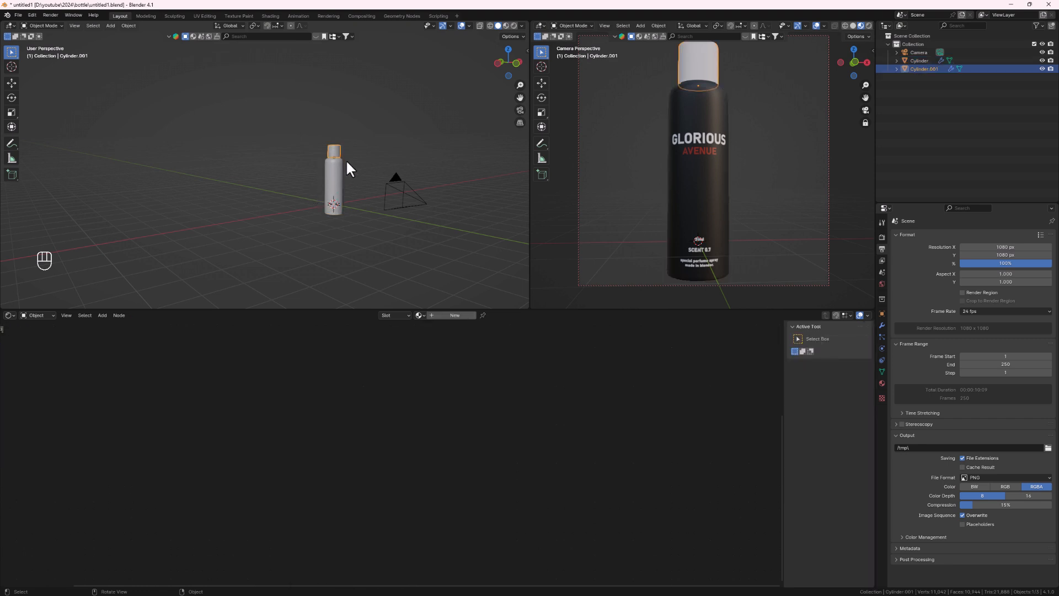
{"action": "scroll", "coordinate": [331, 145], "scroll_direction": "up", "scroll_amount": 9}
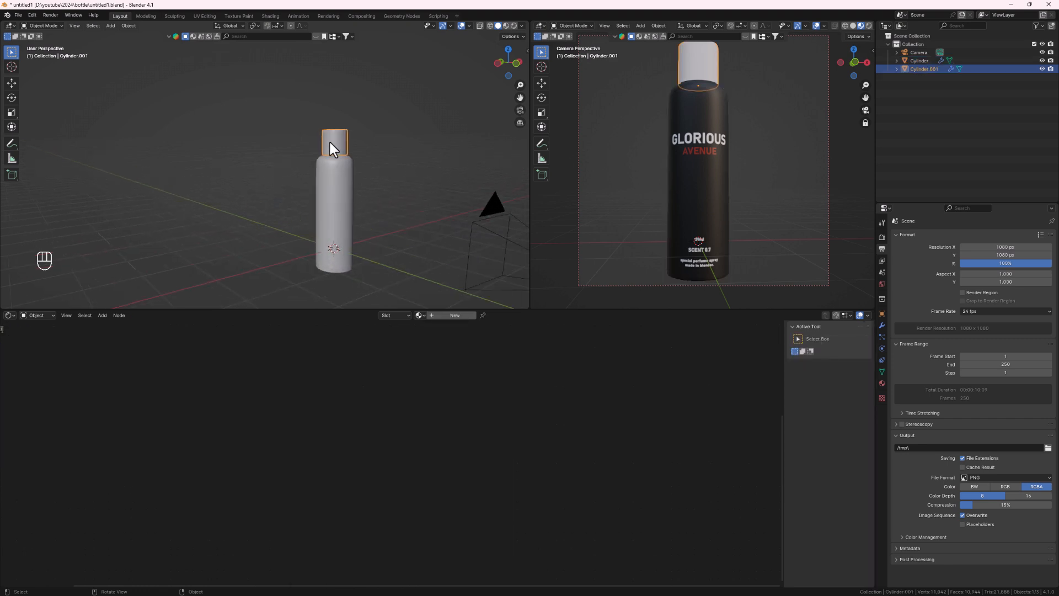
{"action": "left_click", "coordinate": [453, 315]}
{"action": "middle_click_drag", "start_coordinate": [382, 414], "coordinate": [406, 480]}
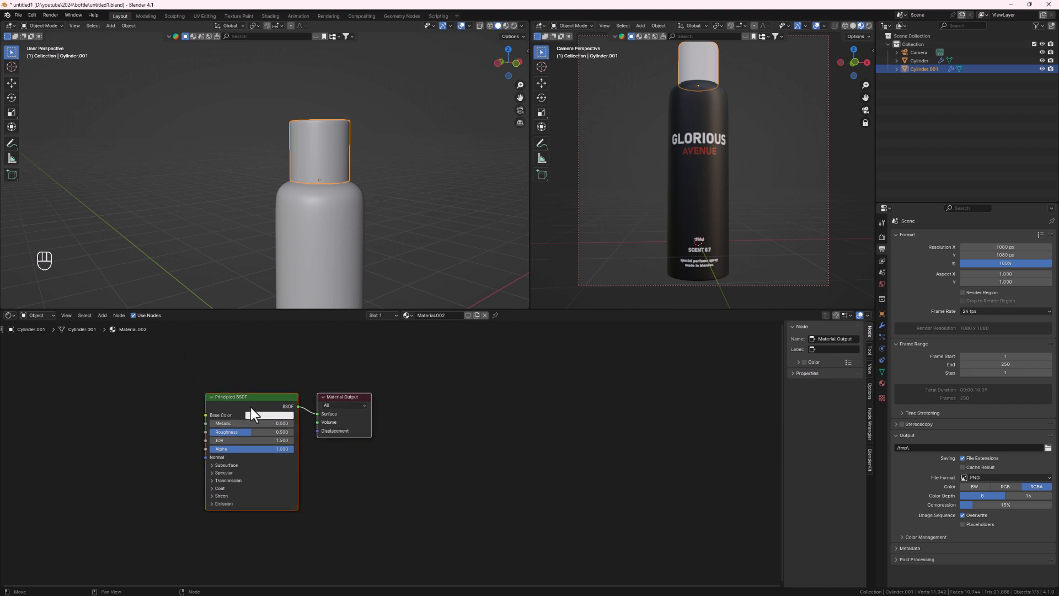
{"action": "left_click_drag", "start_coordinate": [229, 423], "coordinate": [349, 394]}
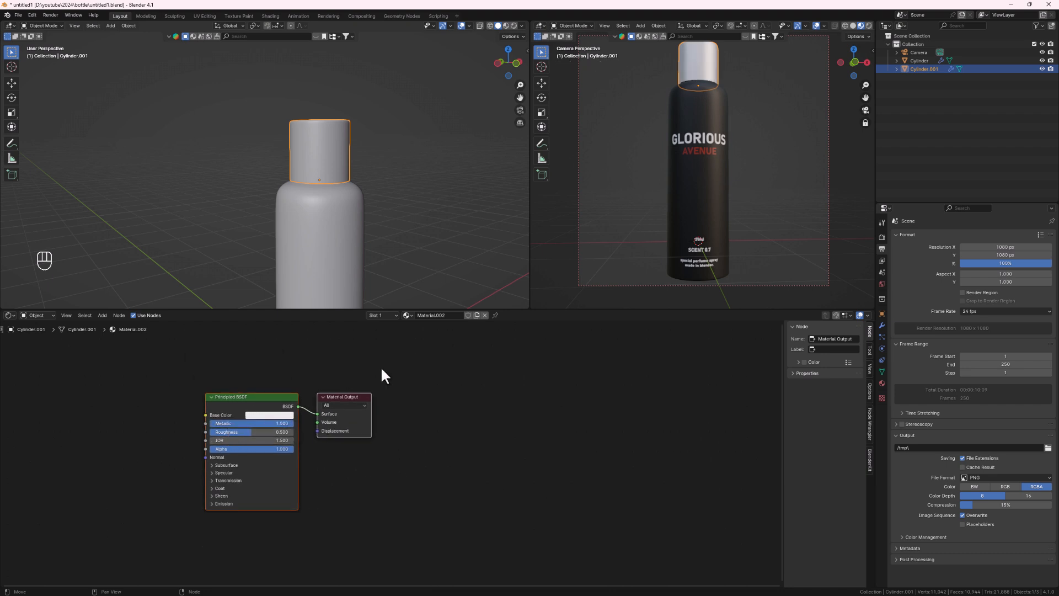
{"action": "middle_click_drag", "start_coordinate": [690, 138], "coordinate": [675, 165]}
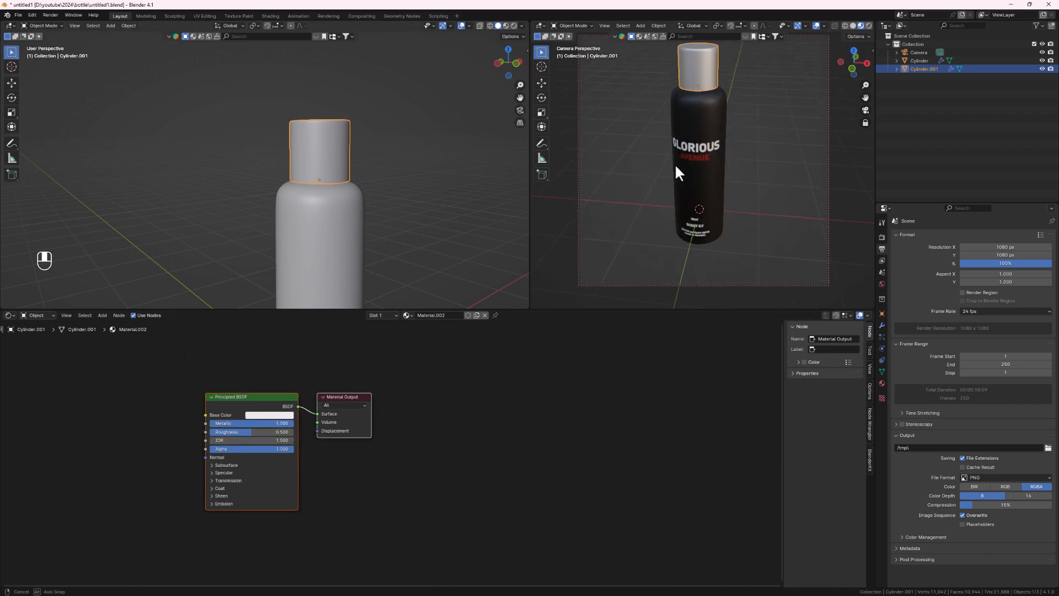
{"action": "left_click", "coordinate": [264, 416]}
{"action": "left_click_drag", "start_coordinate": [323, 298], "coordinate": [323, 319]}
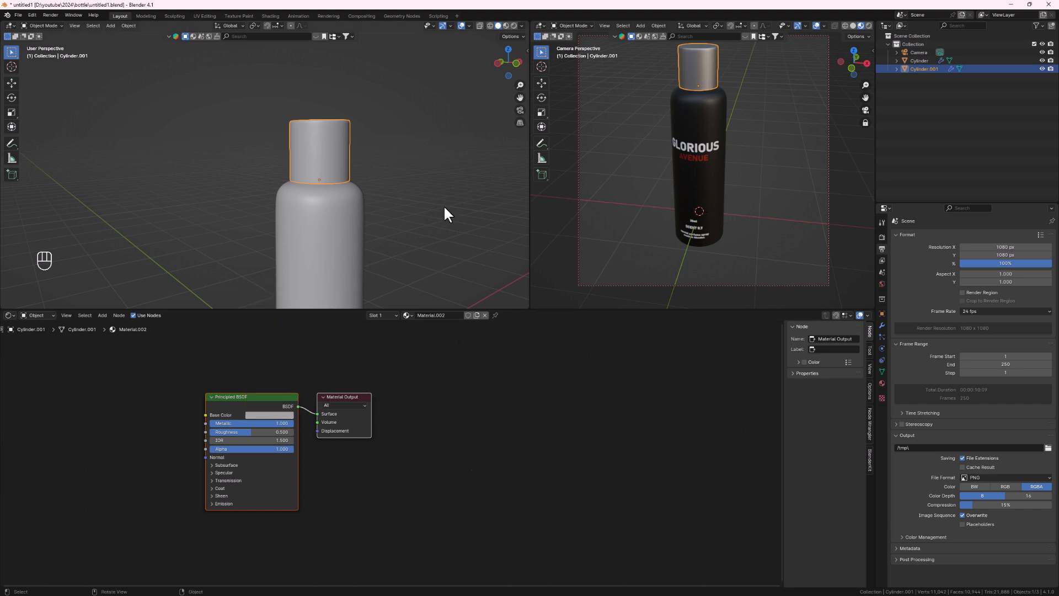
Step: Add one edge loop around the lower part of the cap, between its lowest existing loop and the bottom rim
{"action": "scroll", "coordinate": [339, 165], "scroll_direction": "up", "scroll_amount": 2}
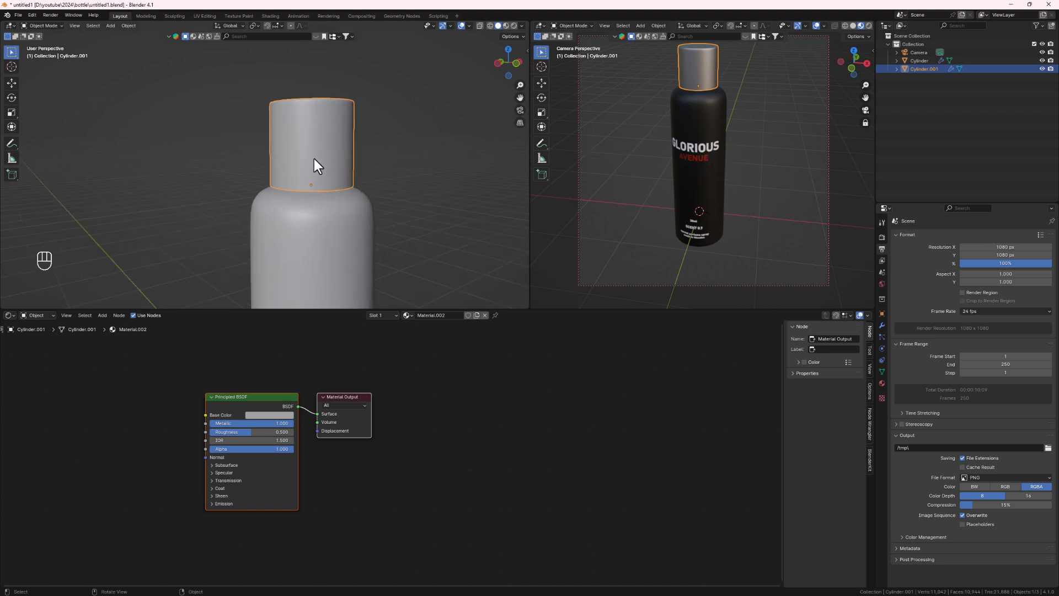
{"action": "key", "text": "Tab"}
{"action": "scroll", "coordinate": [318, 162], "scroll_direction": "up", "scroll_amount": 3}
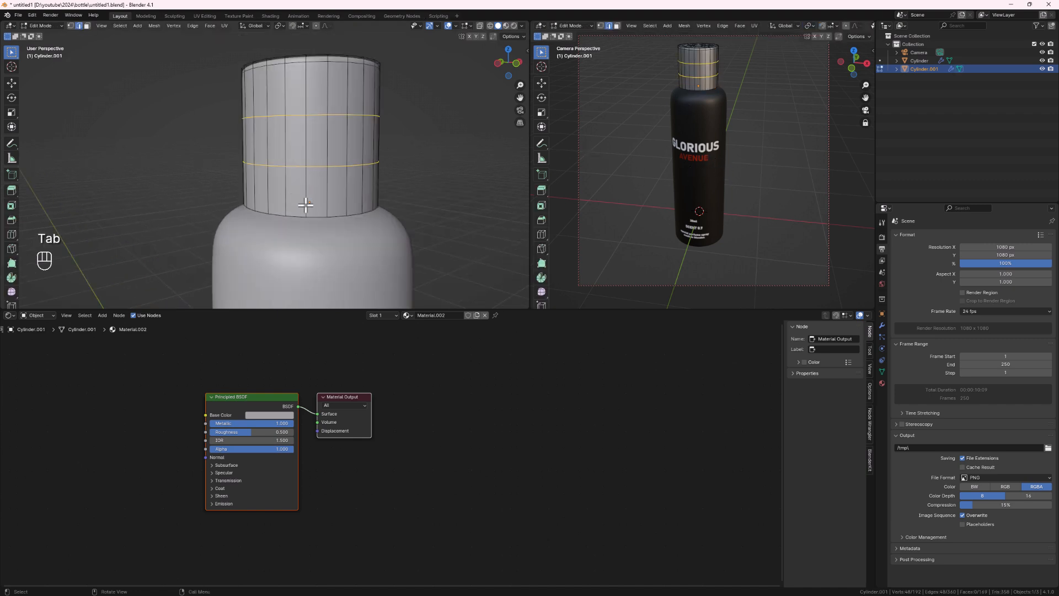
{"action": "key", "text": "ctrl"}
{"action": "key", "text": "ctrl+r"}
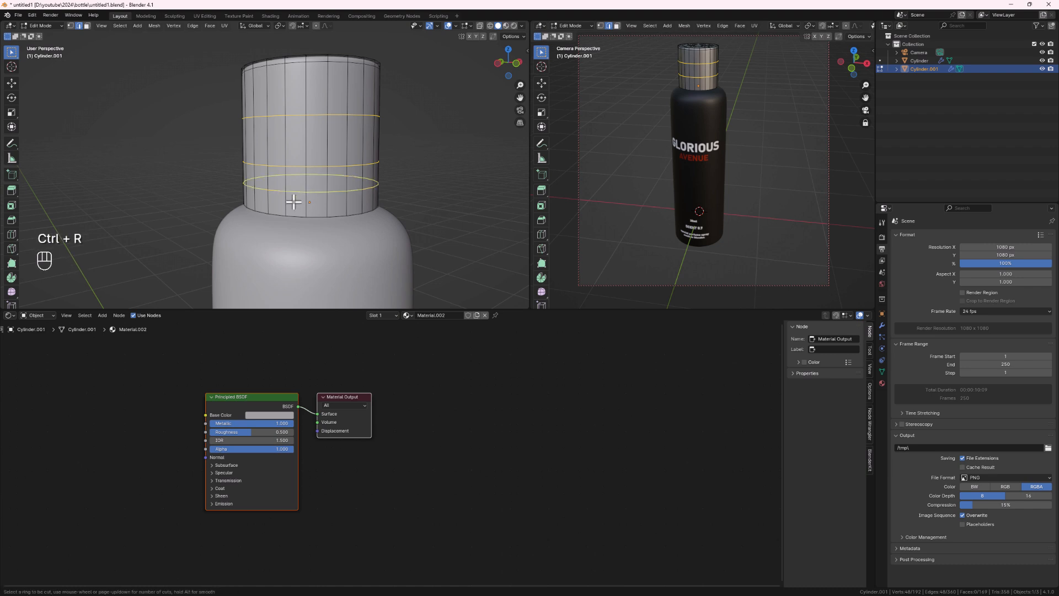
{"action": "left_click", "coordinate": [295, 198]}
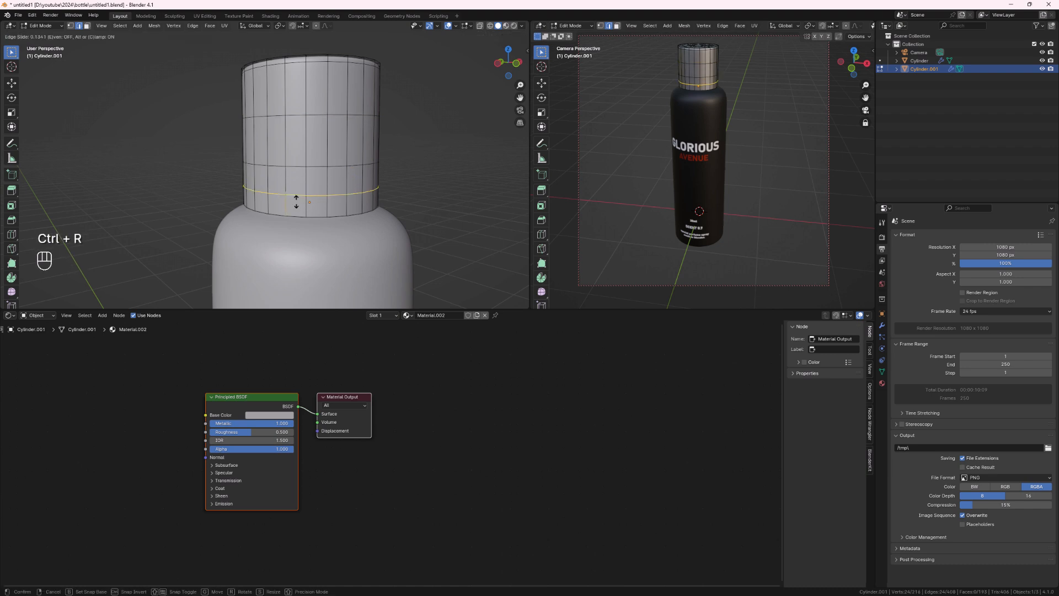
{"action": "left_click", "coordinate": [298, 197]}
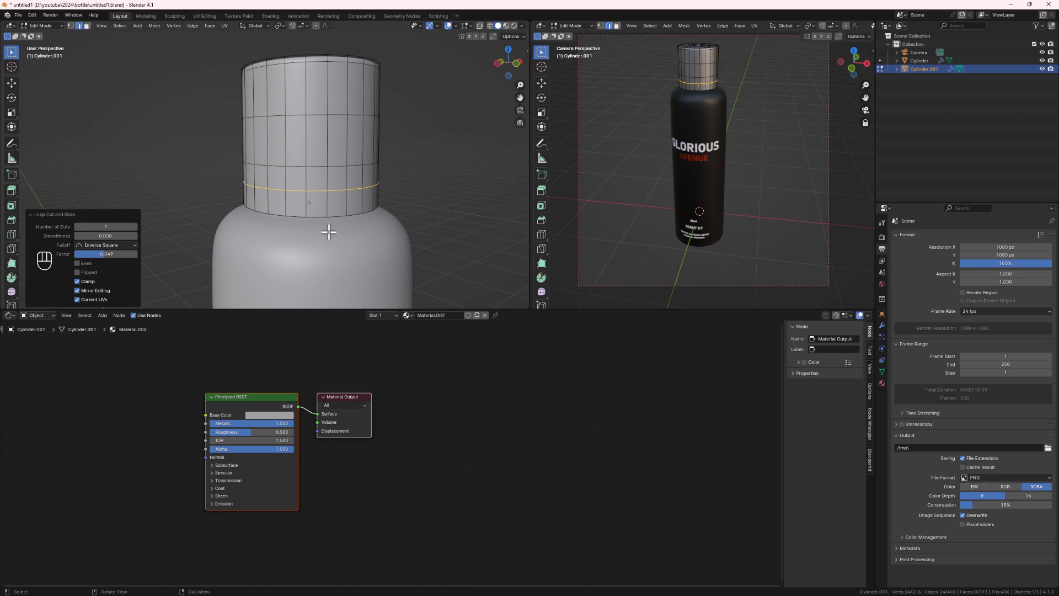
Step: Bevel the new edge loop into a narrow band of faces with a width of about 0.0247 m
{"action": "key", "text": "ctrl"}
{"action": "key", "text": "ctrl+b"}
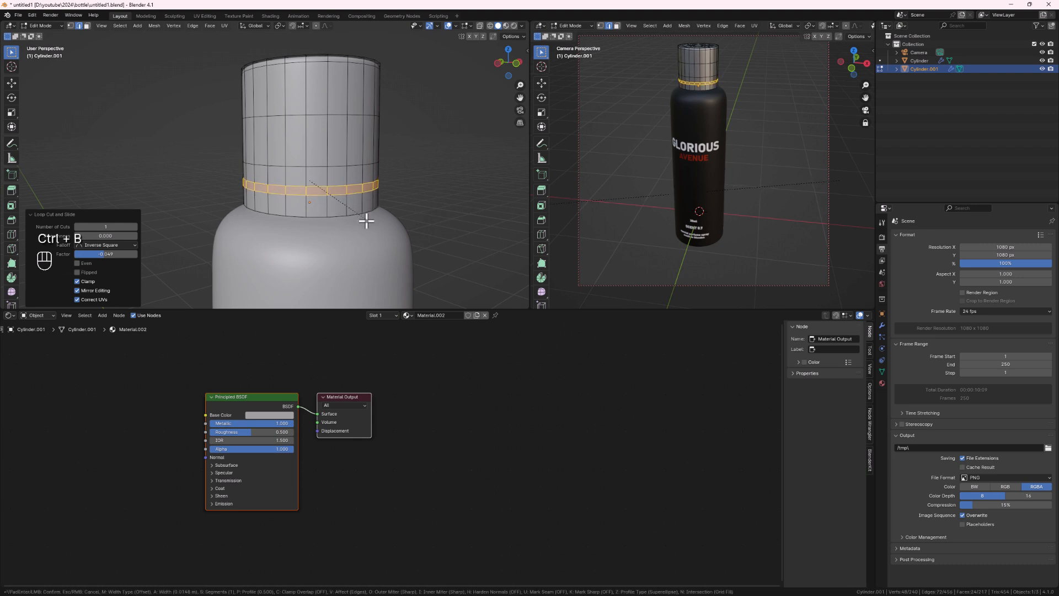
{"action": "left_click", "coordinate": [356, 202]}
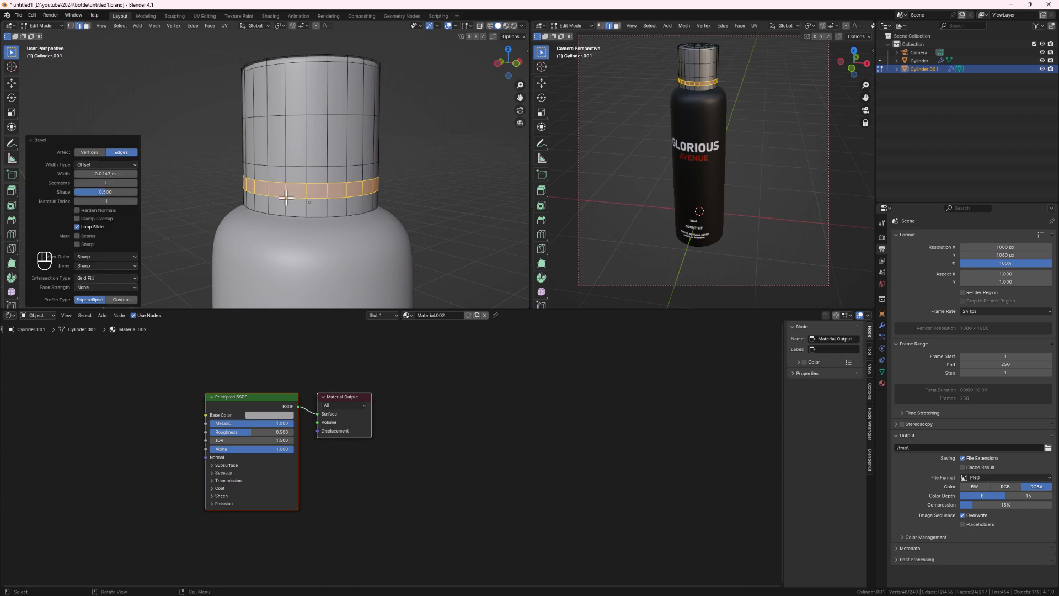
Step: Add a second material slot to the cap and create a new material in it
{"action": "left_click", "coordinate": [882, 314]}
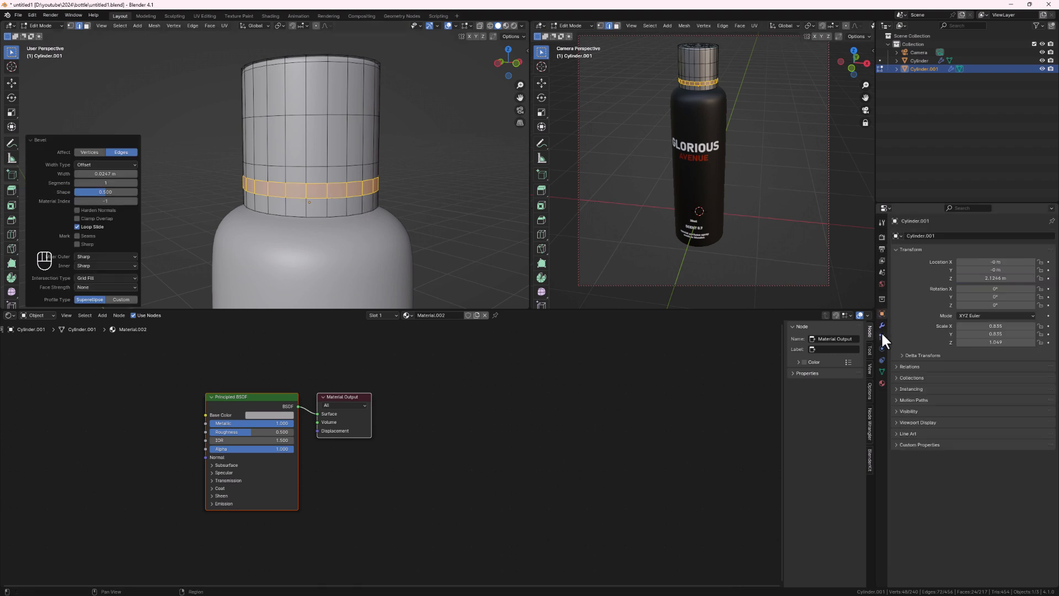
{"action": "left_click", "coordinate": [882, 337]}
{"action": "left_click", "coordinate": [883, 349]}
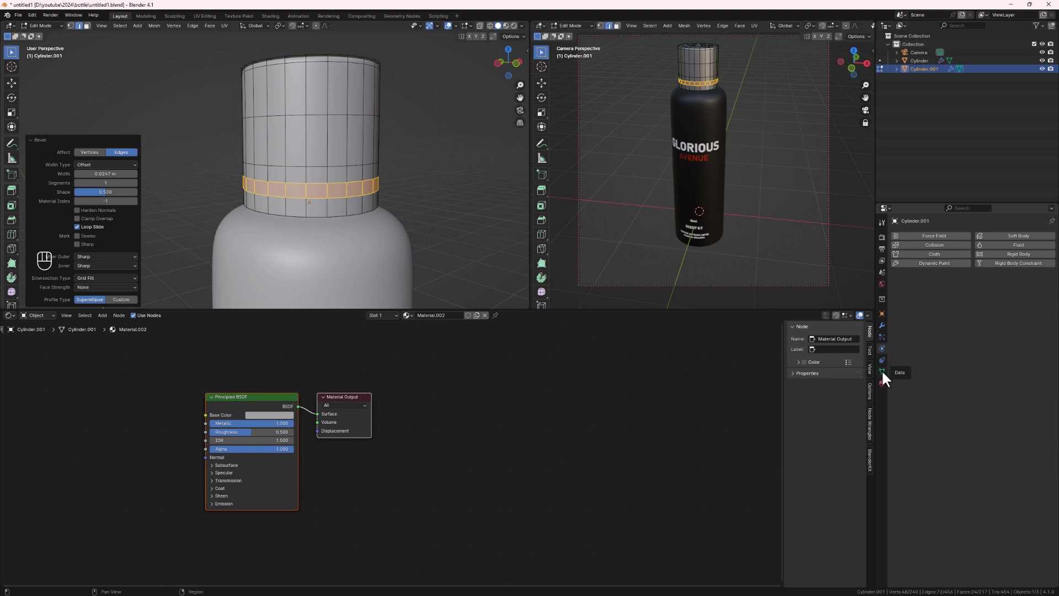
{"action": "left_click", "coordinate": [881, 371]}
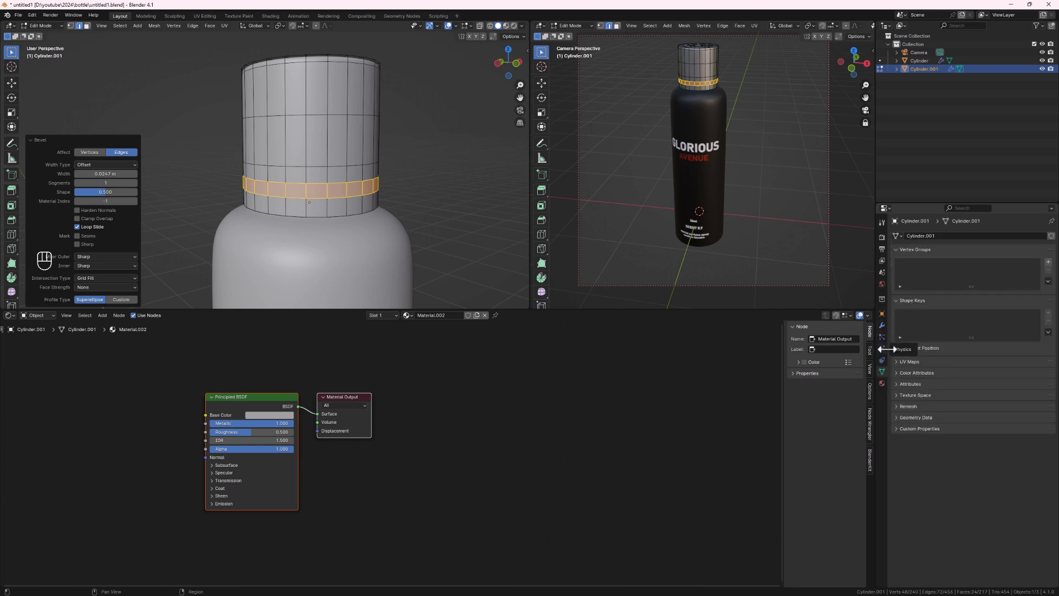
{"action": "left_click", "coordinate": [882, 313]}
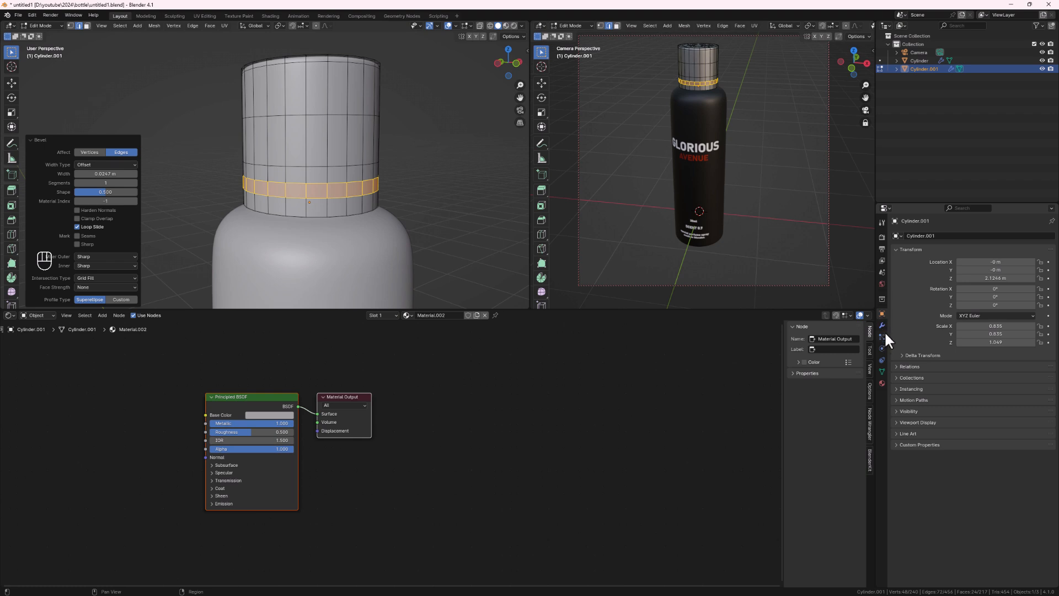
{"action": "left_click", "coordinate": [882, 383]}
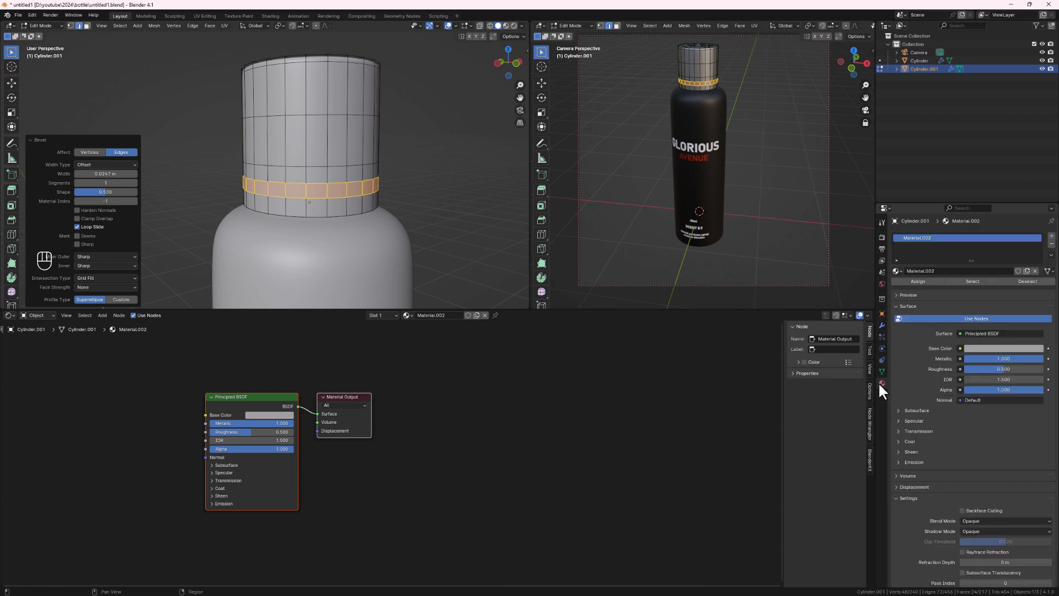
{"action": "left_click", "coordinate": [1052, 237]}
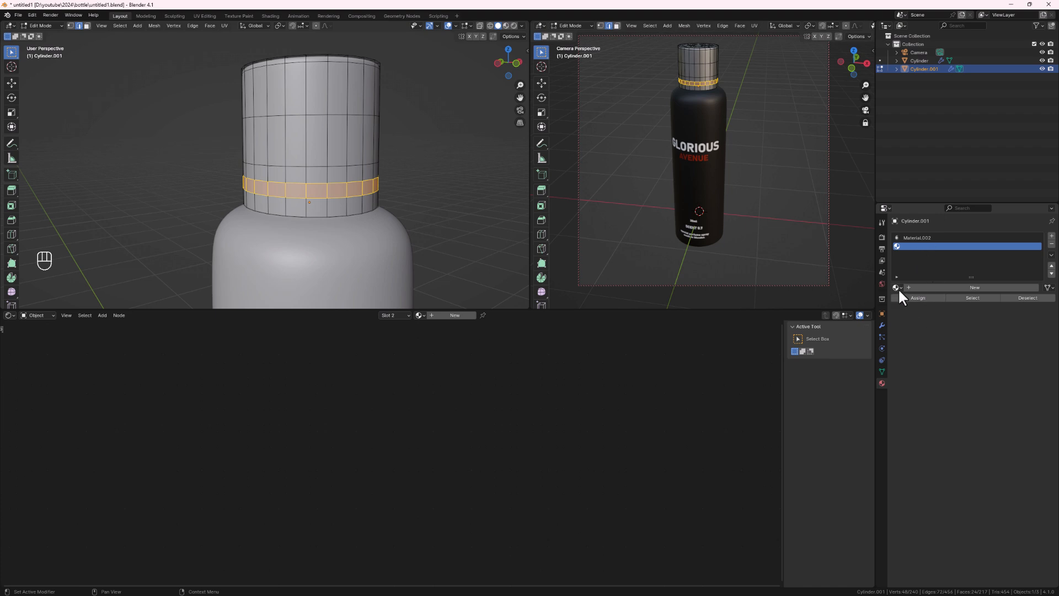
{"action": "left_click", "coordinate": [949, 288]}
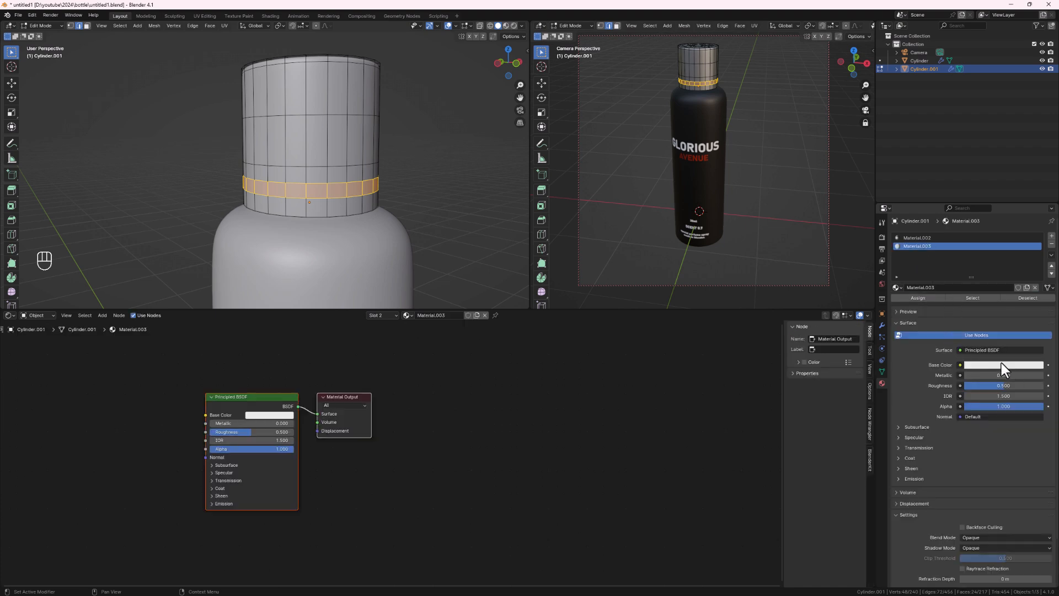
Step: Set the second material's base color to bright red and assign it to the selected band of faces
{"action": "left_click", "coordinate": [265, 415]}
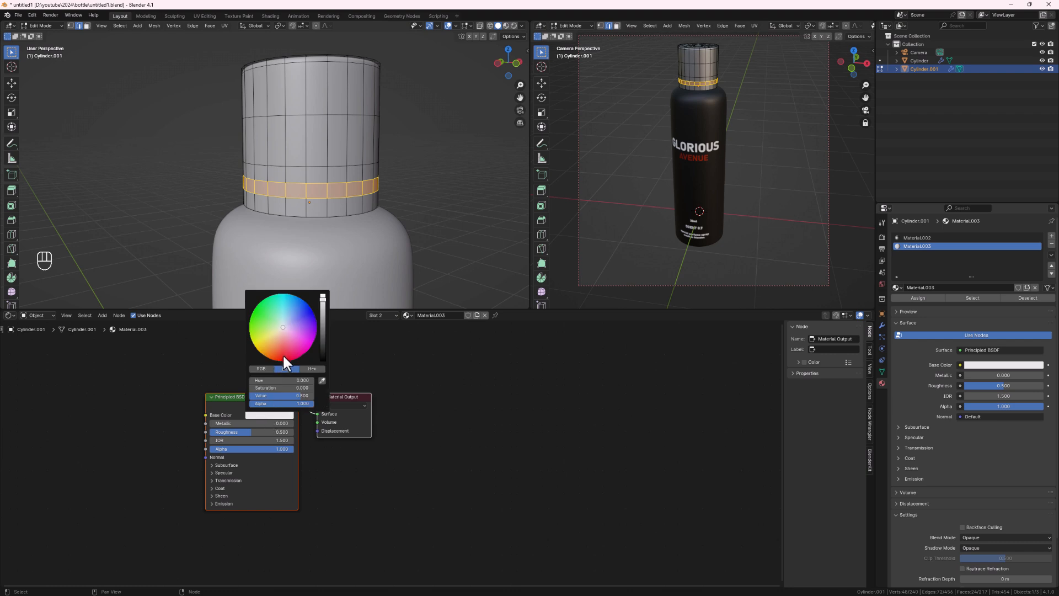
{"action": "left_click", "coordinate": [281, 358]}
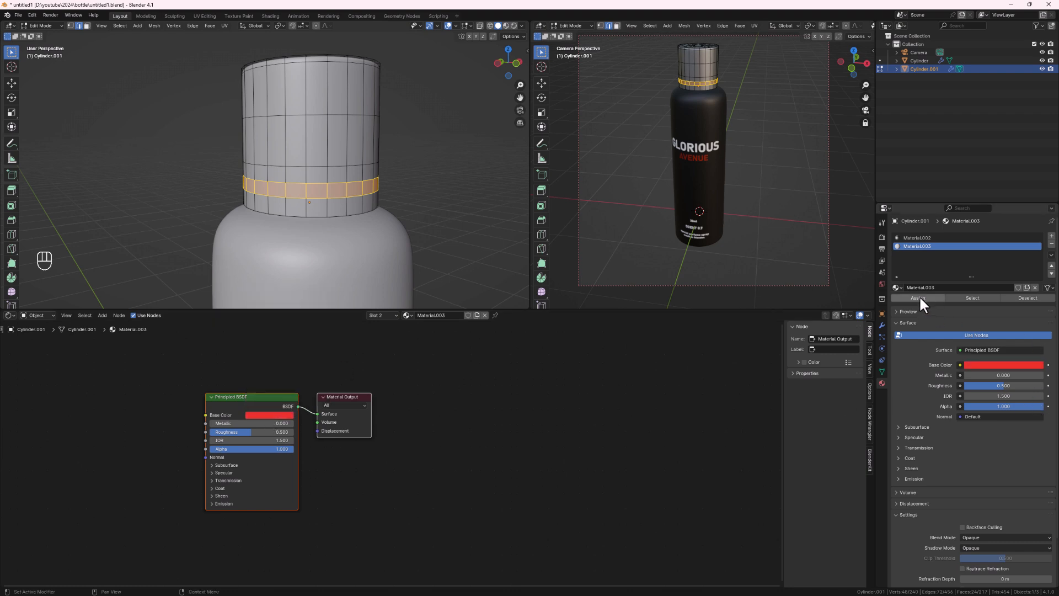
{"action": "scroll", "coordinate": [717, 94], "scroll_direction": "up", "scroll_amount": 4}
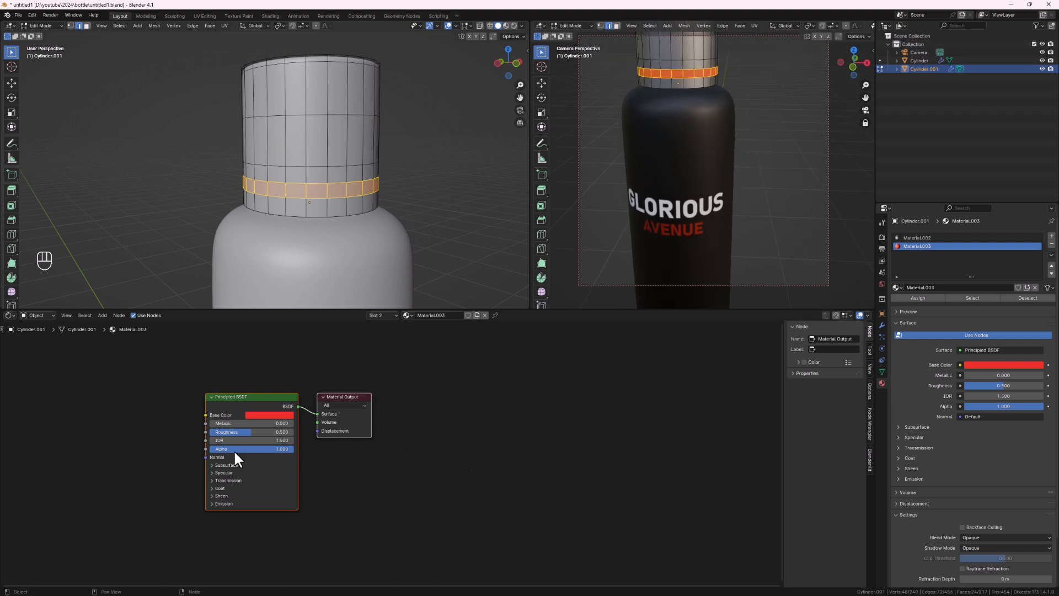
Step: Set the red material's metallic to 1.000, roughness to about 0.98, coat weight to 1.000 and coat roughness to about 0.512
{"action": "left_click_drag", "start_coordinate": [222, 423], "coordinate": [292, 423]}
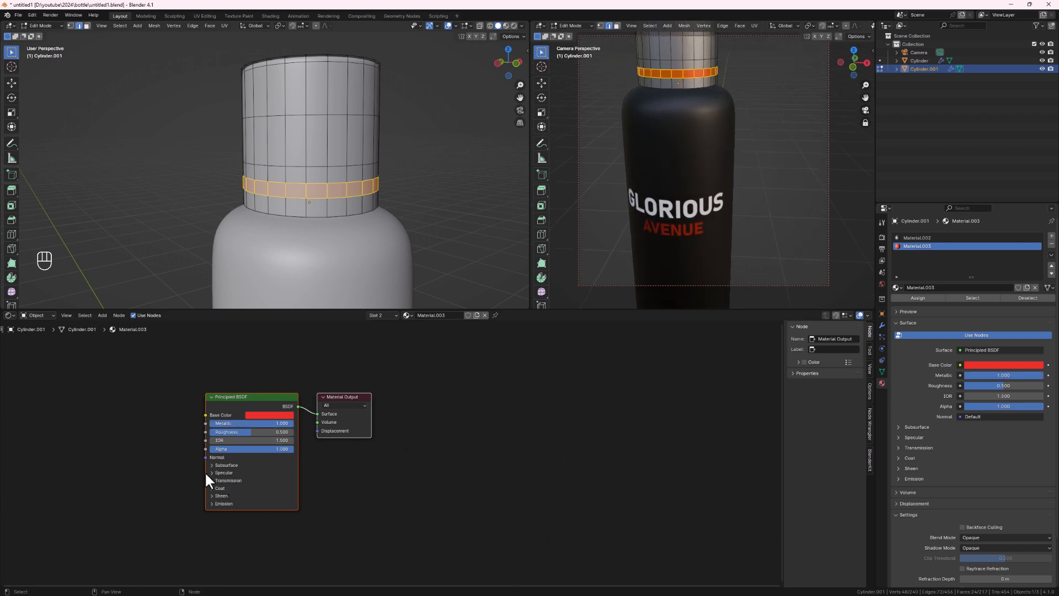
{"action": "left_click", "coordinate": [211, 488]}
{"action": "middle_click_drag", "start_coordinate": [220, 492], "coordinate": [281, 495]}
{"action": "left_click_drag", "start_coordinate": [283, 491], "coordinate": [309, 495]}
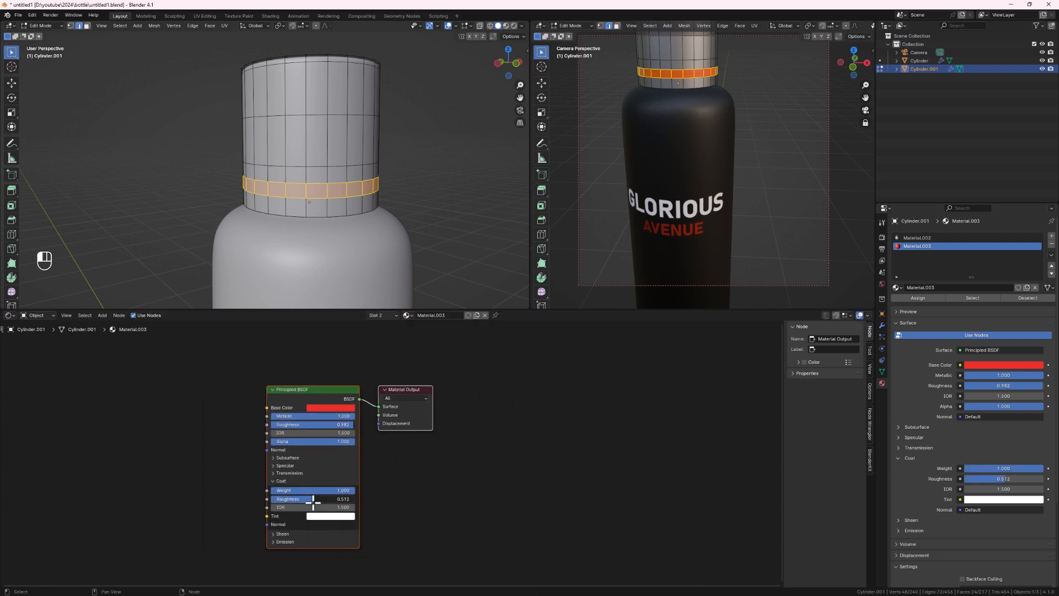
Step: Try to match the red material's coat tint to the AVENUE lettering by sampling its color
{"action": "left_click", "coordinate": [325, 516]}
{"action": "left_click_drag", "start_coordinate": [344, 428], "coordinate": [343, 451]}
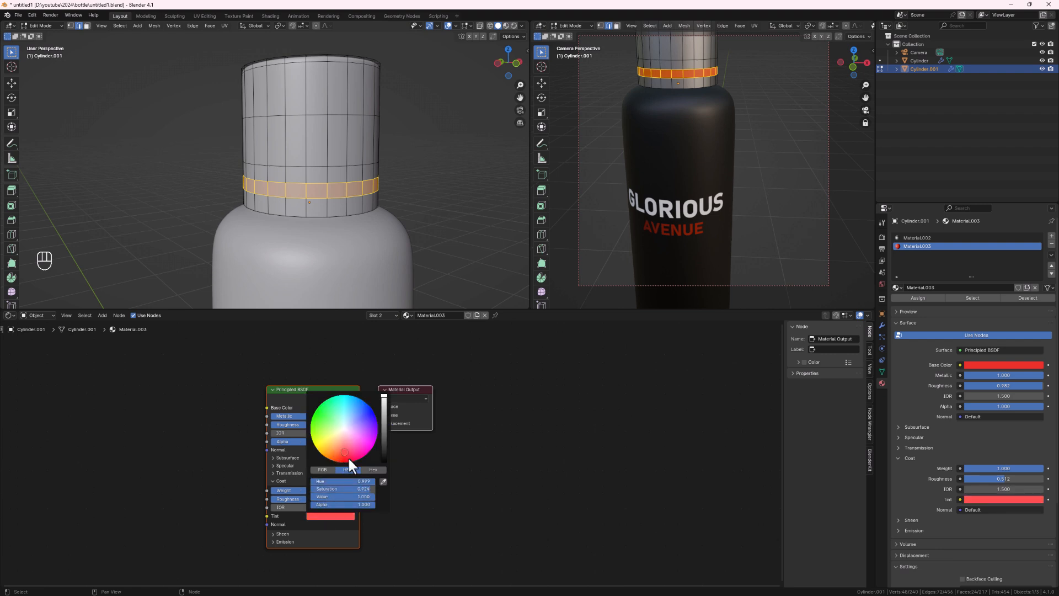
{"action": "left_click", "coordinate": [383, 483]}
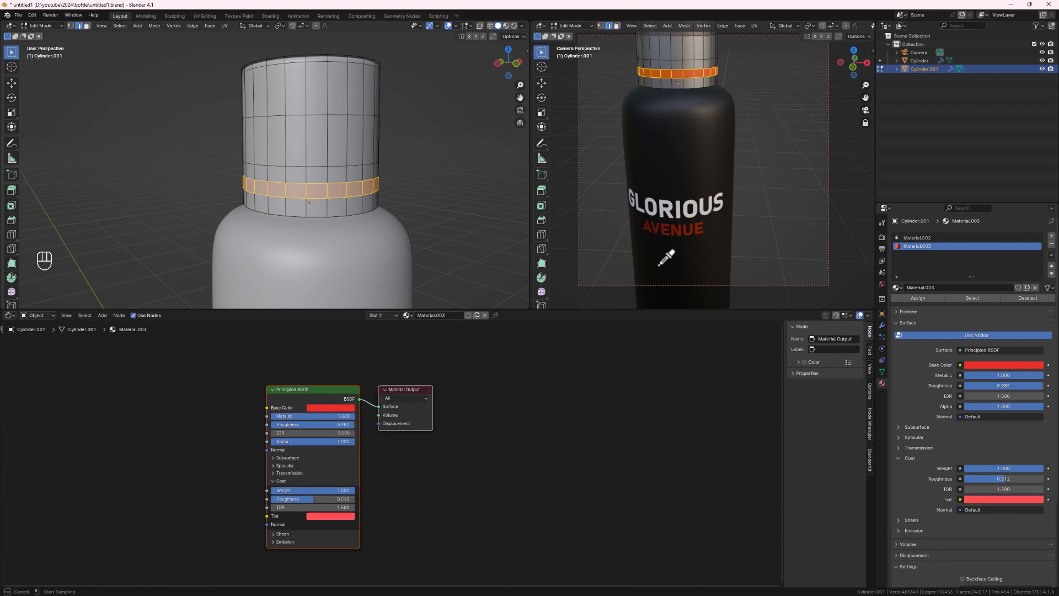
{"action": "left_click", "coordinate": [681, 228]}
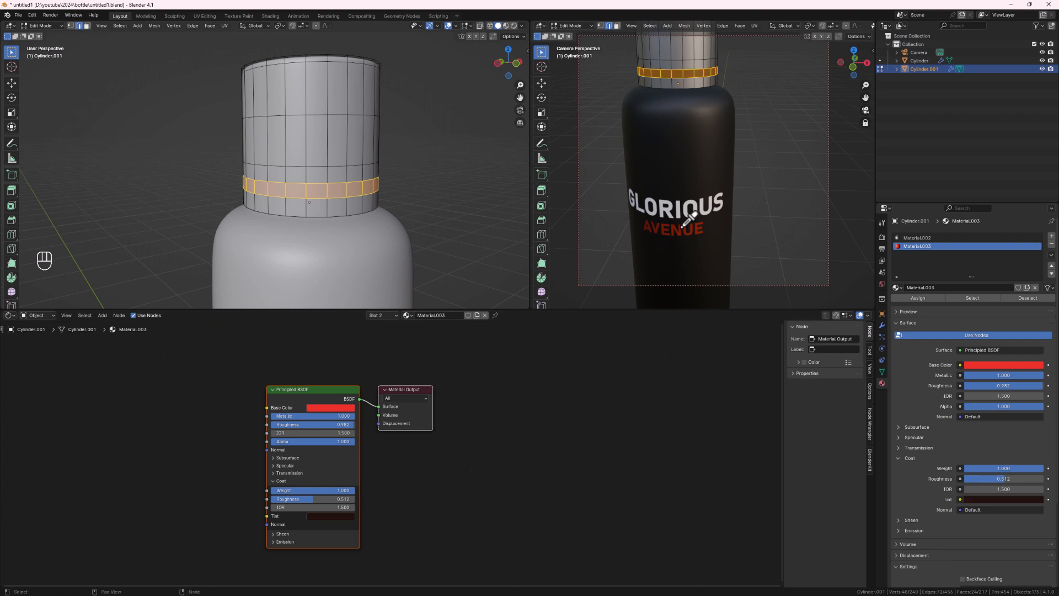
Step: Sample the dark red of the AVENUE lettering as the band material's coat tint
{"action": "left_click", "coordinate": [348, 516]}
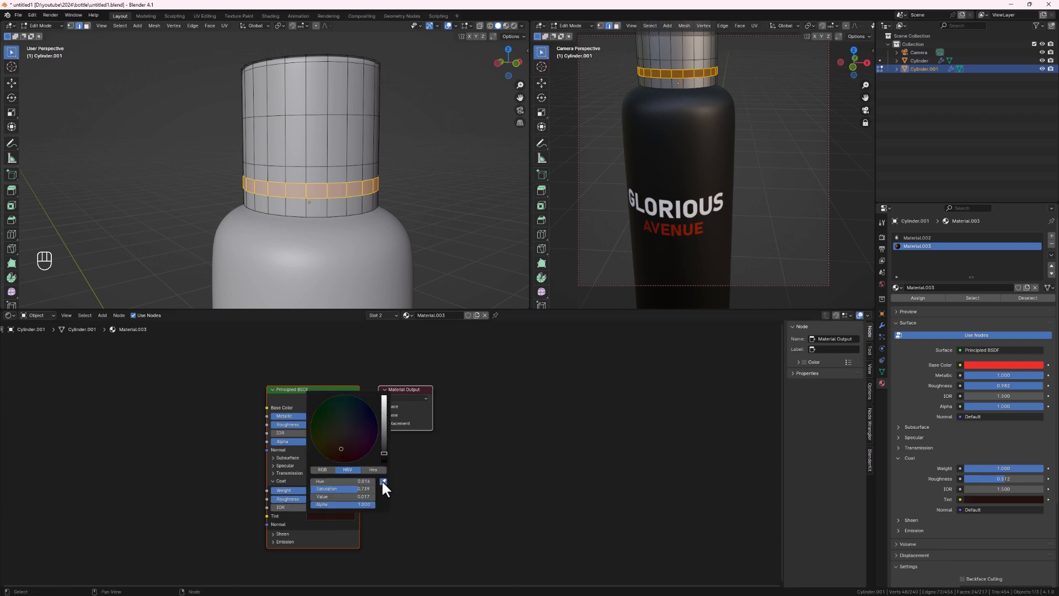
{"action": "left_click", "coordinate": [384, 482]}
{"action": "left_click", "coordinate": [667, 226]}
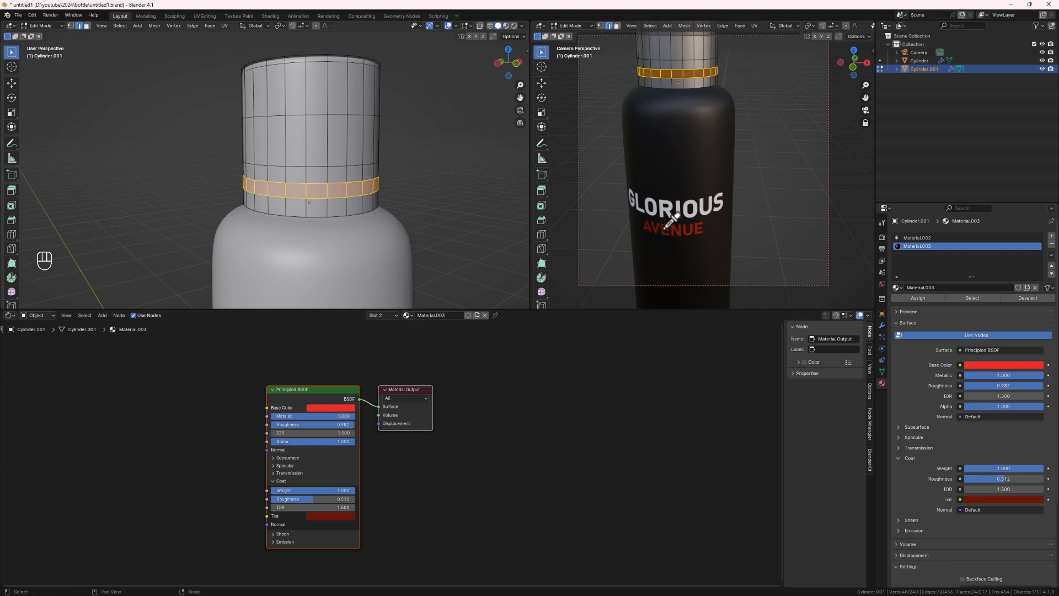
{"action": "left_click", "coordinate": [388, 526]}
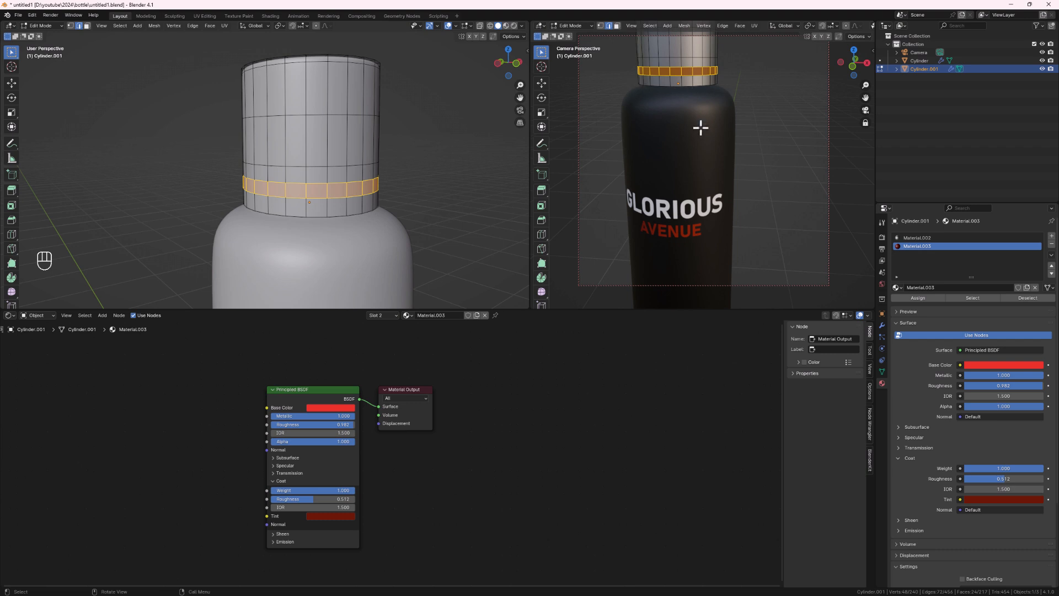
Step: Deselect the band and enlarge the 3D viewports to view the whole bottle from the front
{"action": "scroll", "coordinate": [690, 116], "scroll_direction": "down", "scroll_amount": 3}
{"action": "left_click", "coordinate": [761, 165]}
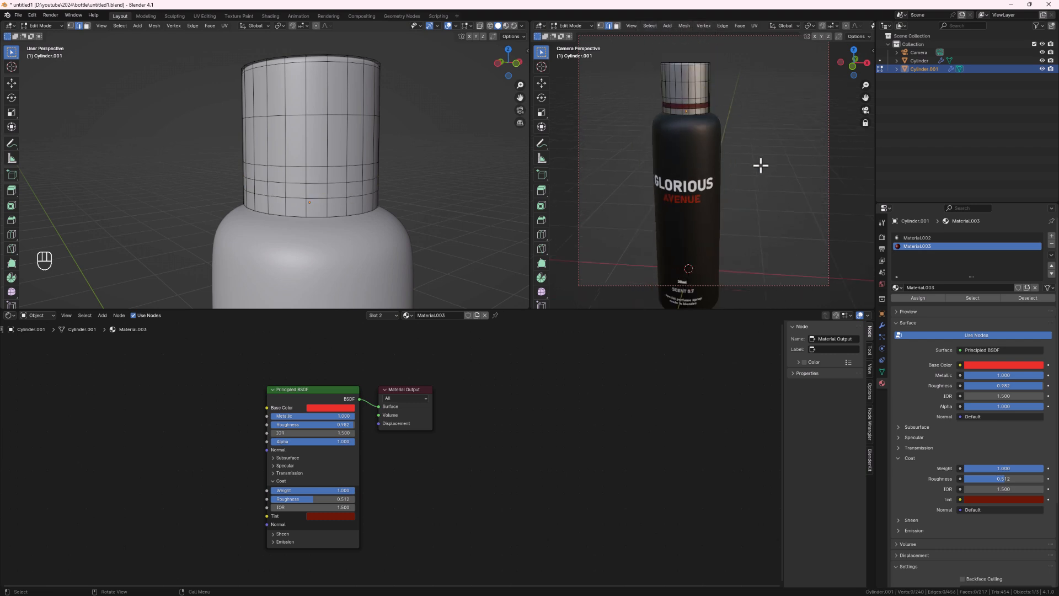
{"action": "middle_click_drag", "start_coordinate": [657, 178], "coordinate": [662, 164]}
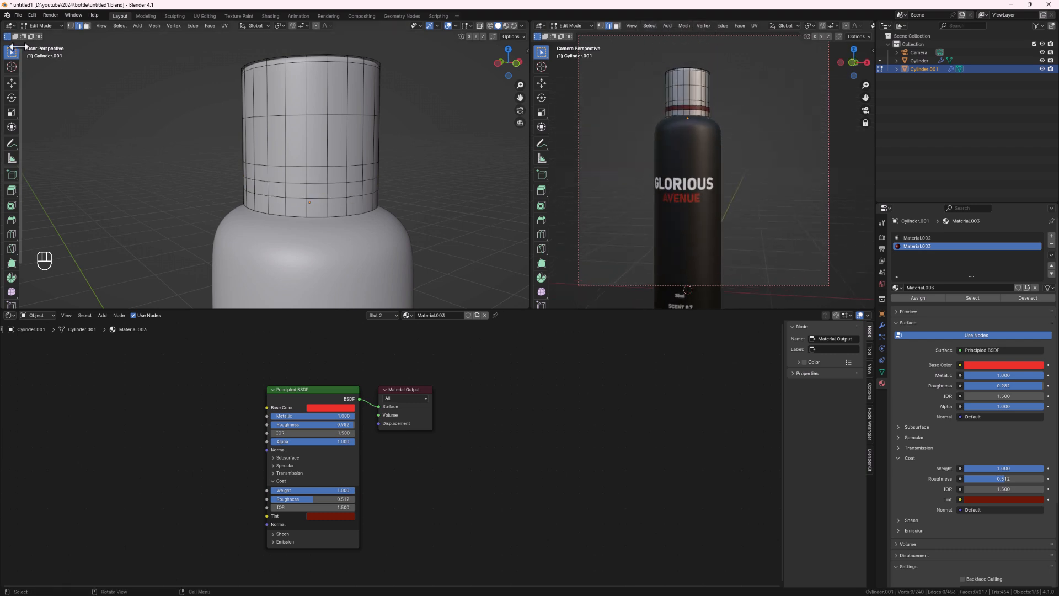
{"action": "left_click_drag", "start_coordinate": [522, 310], "coordinate": [516, 459]}
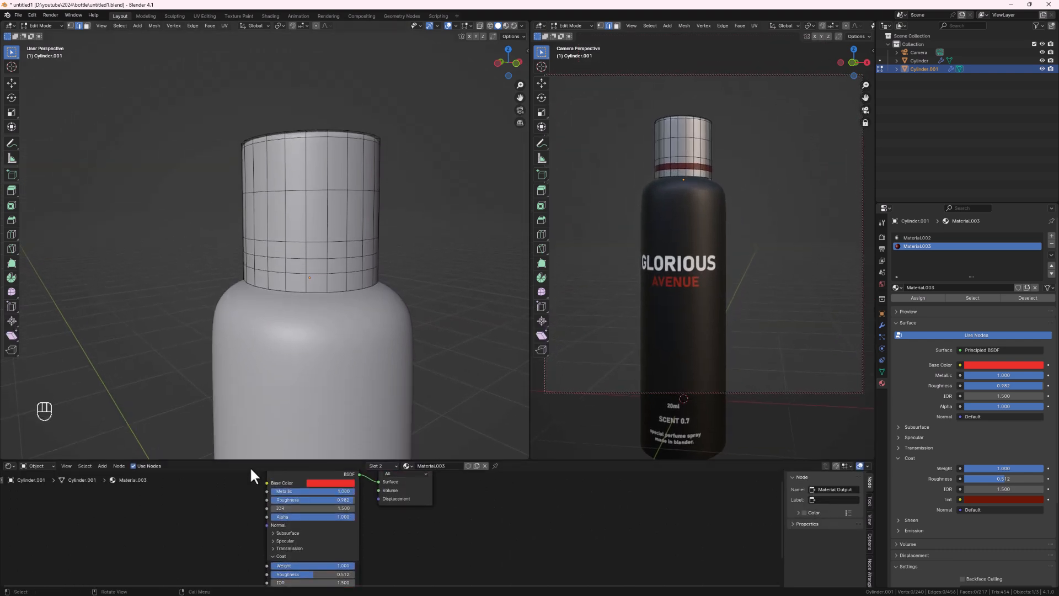
{"action": "scroll", "coordinate": [679, 243], "scroll_direction": "down", "scroll_amount": 5}
{"action": "middle_click_drag", "start_coordinate": [679, 243], "coordinate": [728, 220]}
{"action": "scroll", "coordinate": [729, 220], "scroll_direction": "up", "scroll_amount": 3}
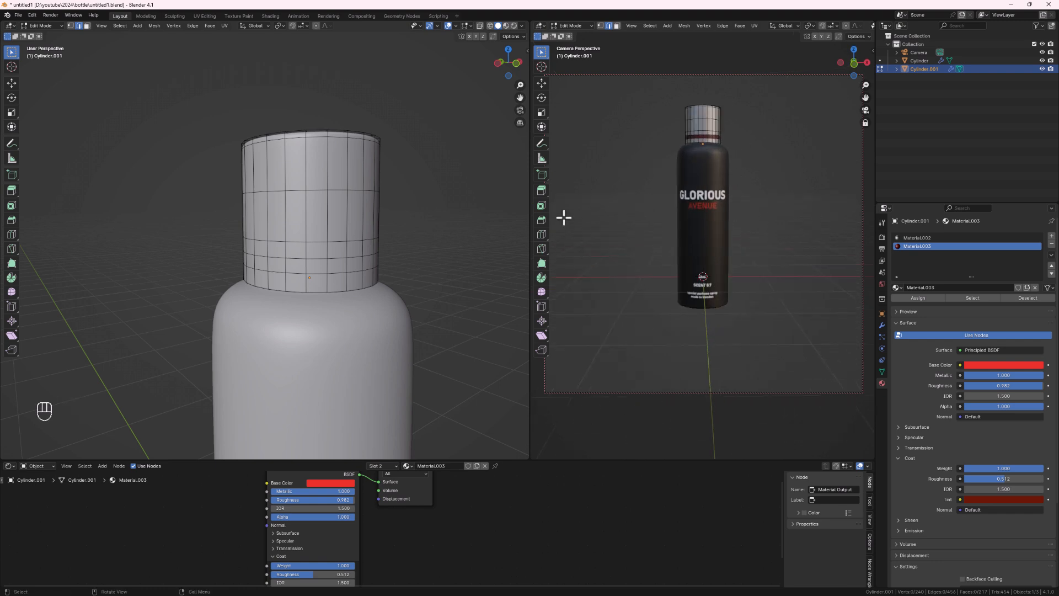
Step: Switch the render engine to Cycles with GPU Compute and display the camera viewport in Rendered shading
{"action": "left_click", "coordinate": [882, 236]}
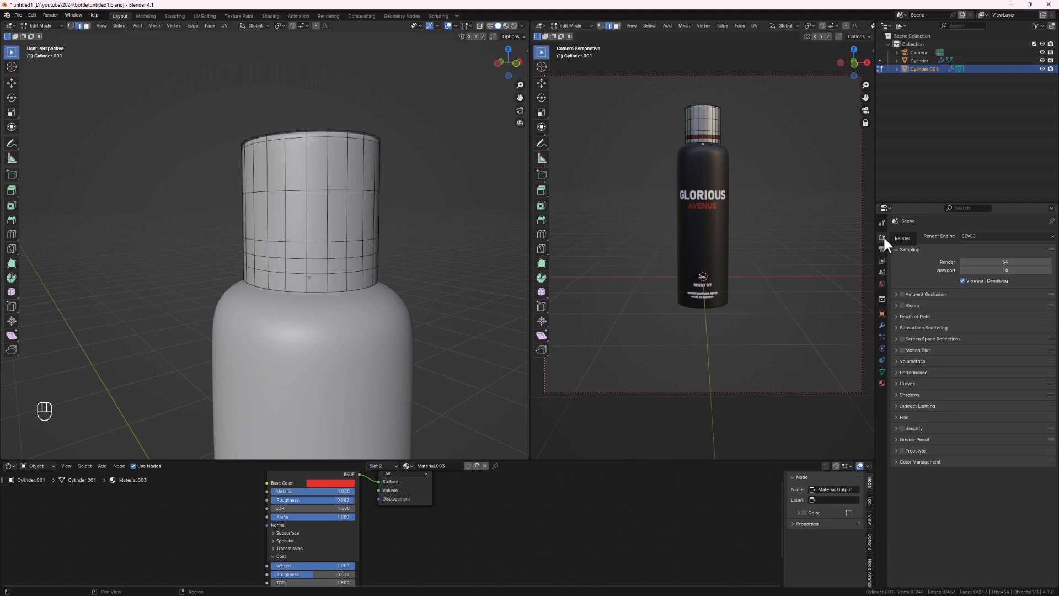
{"action": "left_click", "coordinate": [986, 236]}
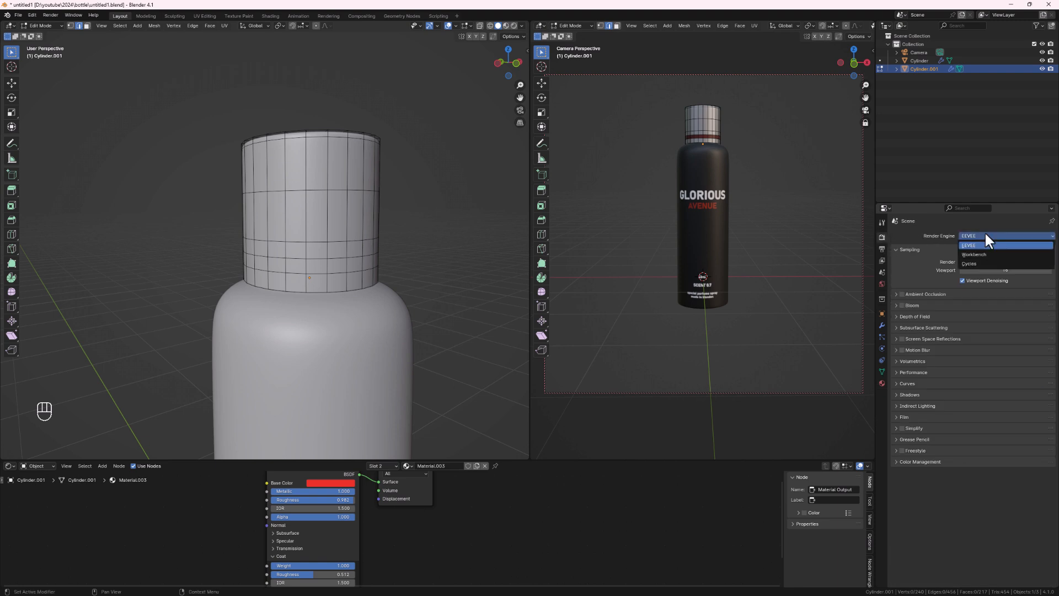
{"action": "left_click", "coordinate": [980, 264]}
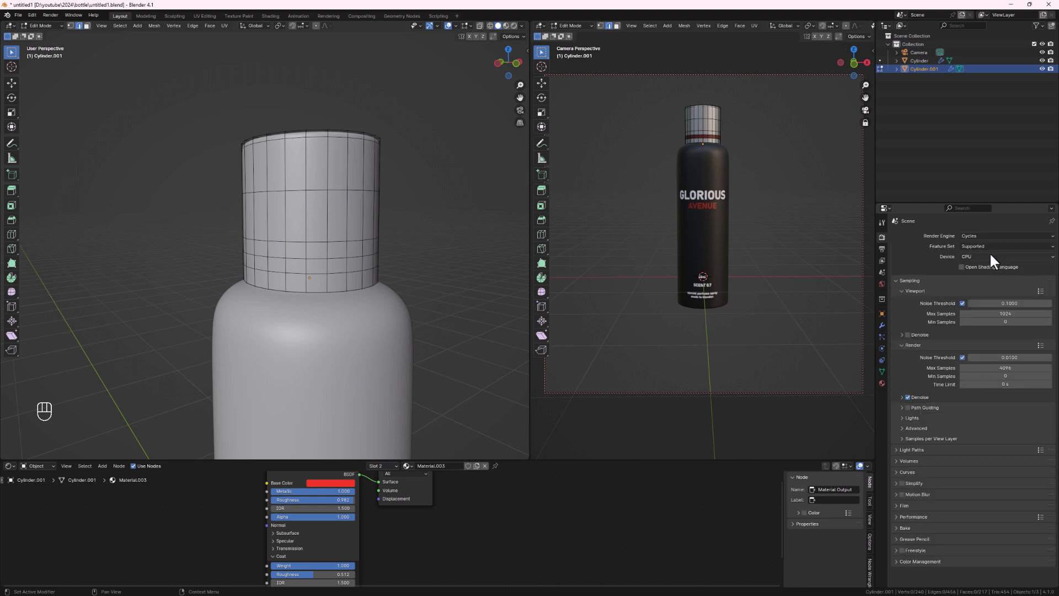
{"action": "left_click", "coordinate": [990, 253]}
{"action": "left_click", "coordinate": [984, 275]}
{"action": "scroll", "coordinate": [850, 24], "scroll_direction": "down", "scroll_amount": 5}
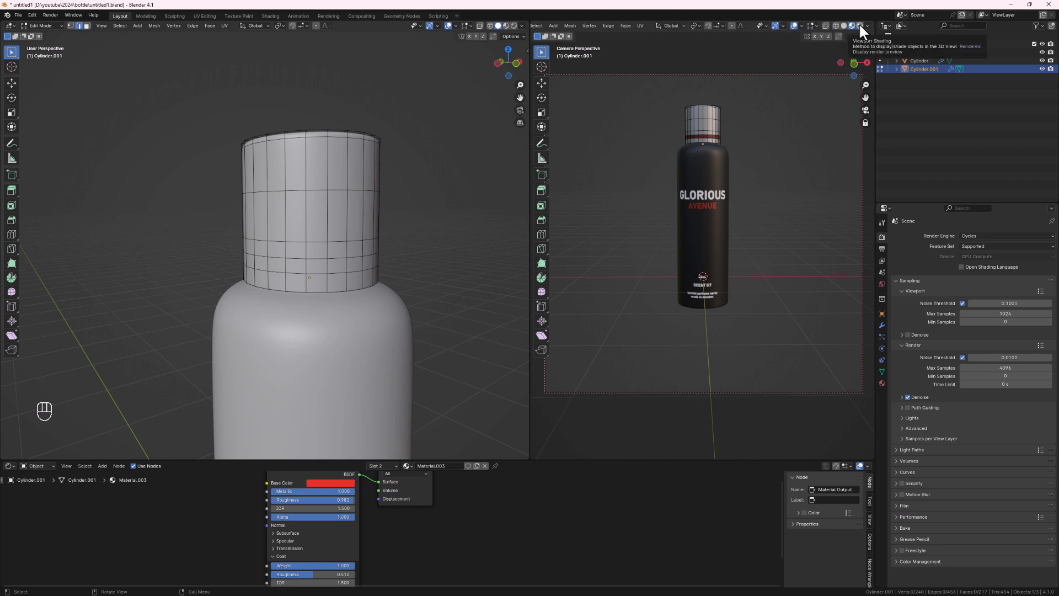
{"action": "left_click", "coordinate": [860, 25]}
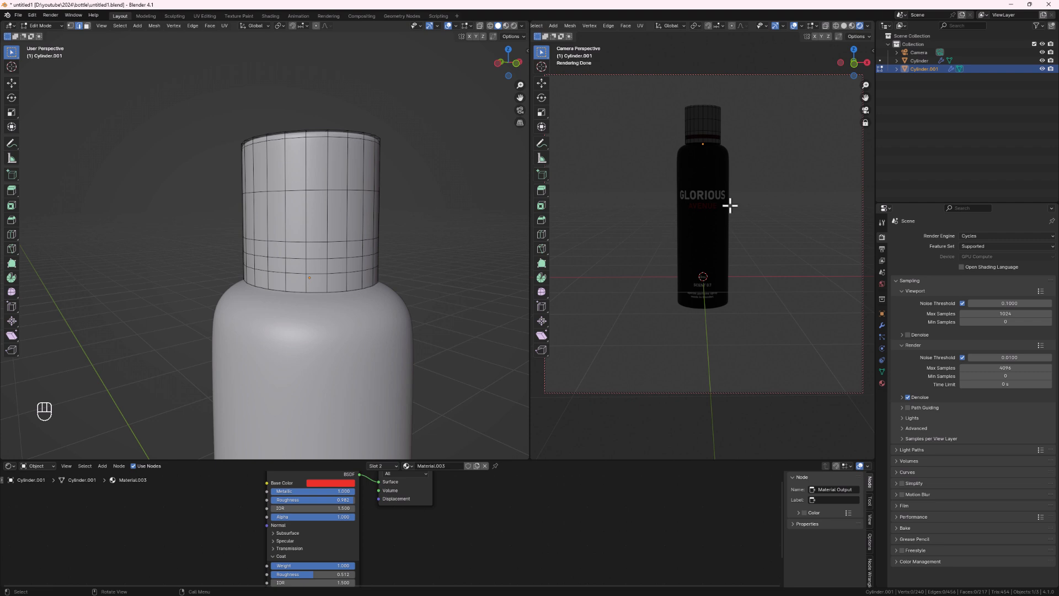
Step: Set the world background color to black (value 0.000) and hide the gizmos and overlays in the camera viewport
{"action": "left_click", "coordinate": [34, 465]}
{"action": "left_click", "coordinate": [38, 496]}
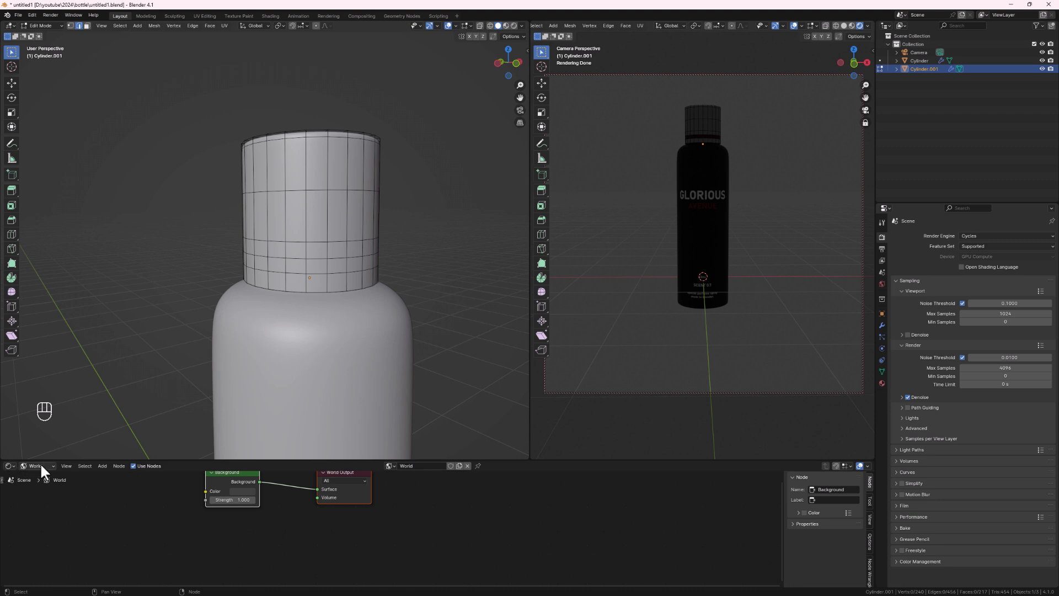
{"action": "middle_click_drag", "start_coordinate": [264, 511], "coordinate": [271, 540]}
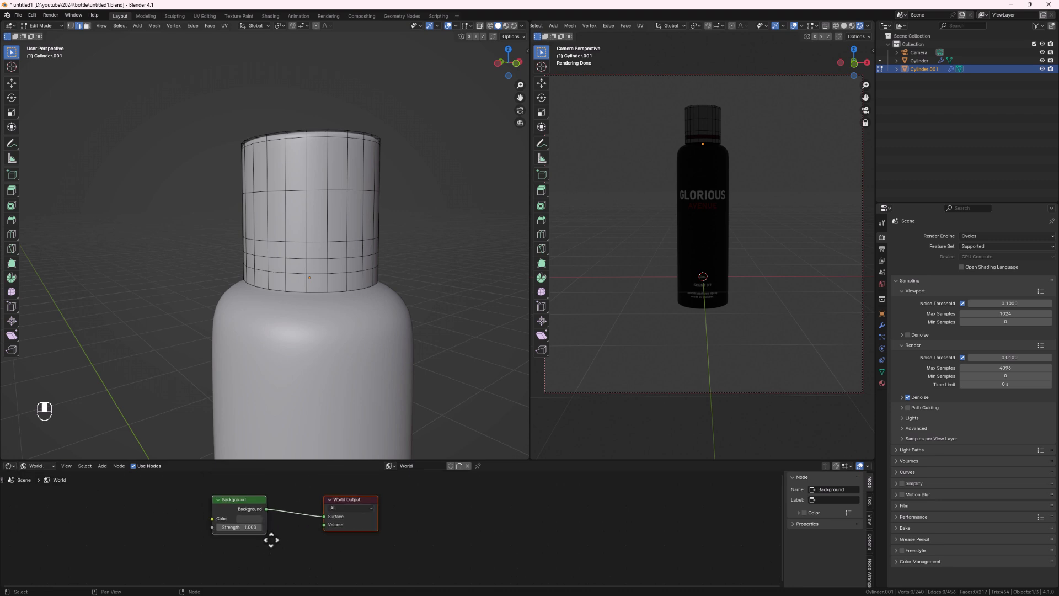
{"action": "left_click", "coordinate": [246, 518]}
{"action": "scroll", "coordinate": [238, 512], "scroll_direction": "up", "scroll_amount": 1}
{"action": "left_click", "coordinate": [254, 516]}
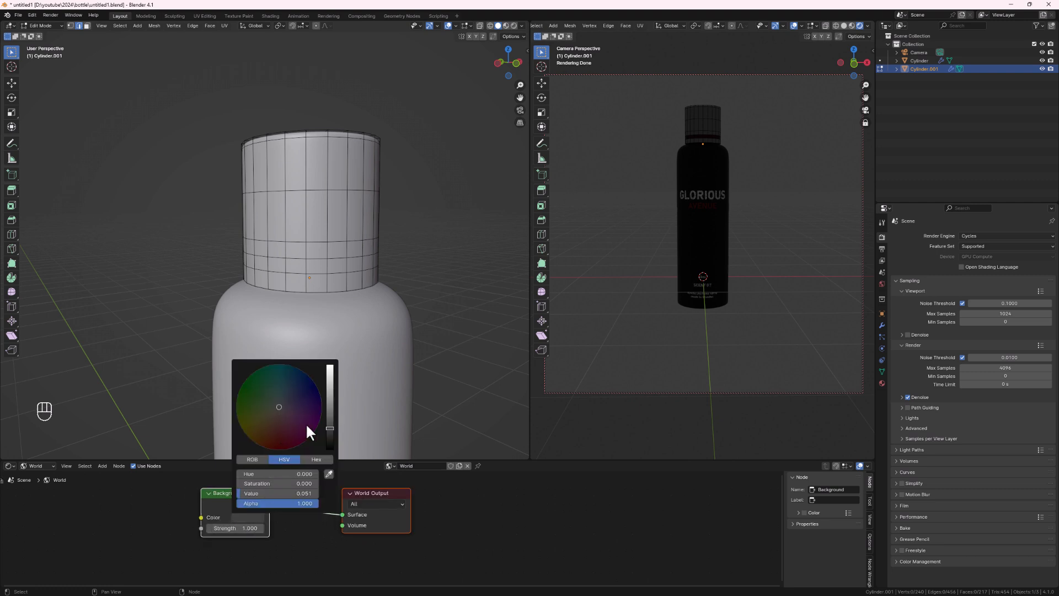
{"action": "left_click_drag", "start_coordinate": [329, 425], "coordinate": [330, 447]}
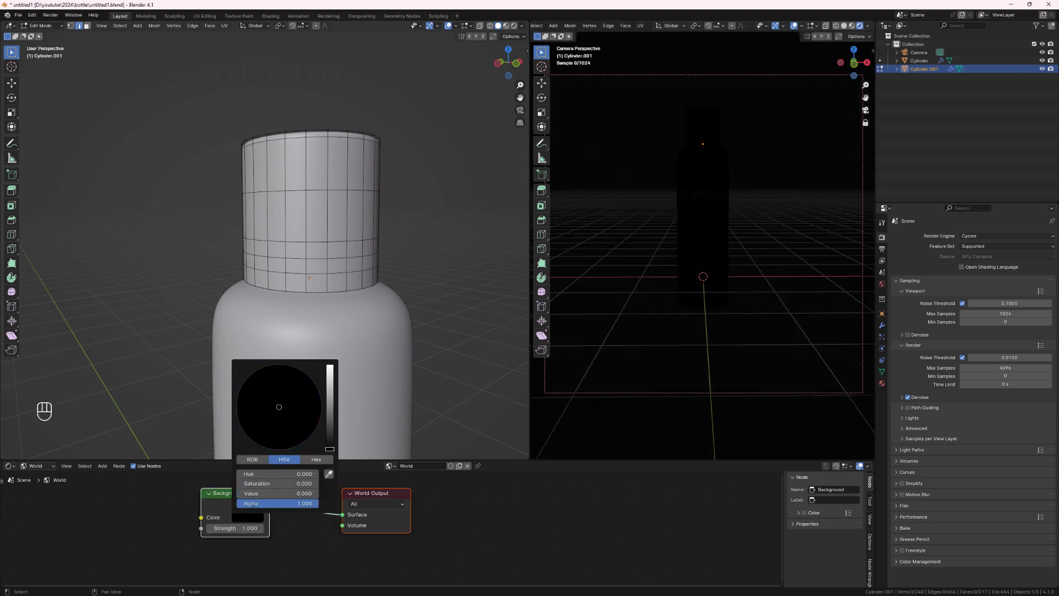
{"action": "left_click", "coordinate": [776, 26]}
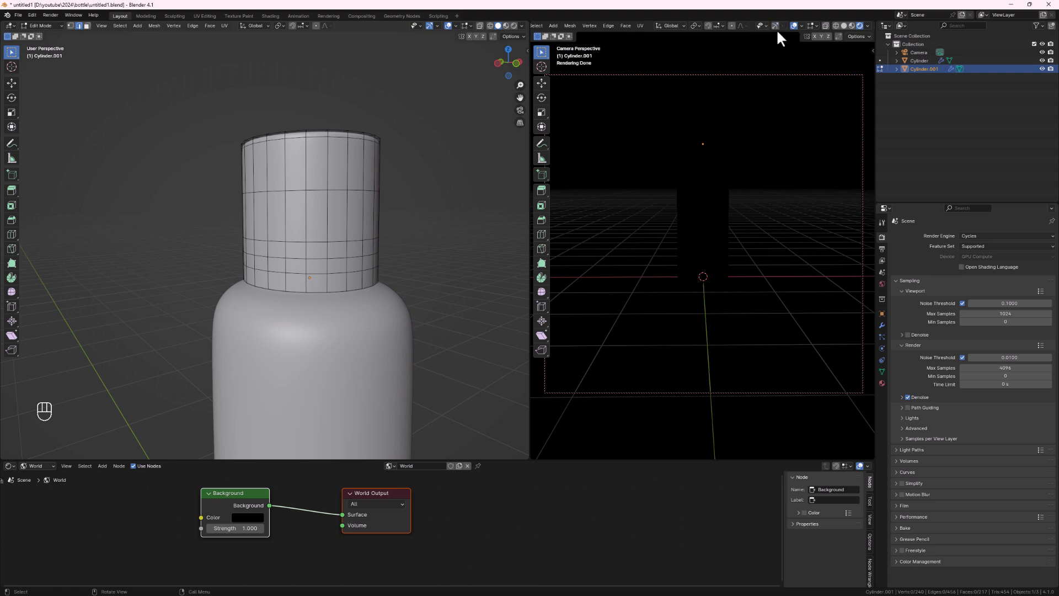
{"action": "left_click", "coordinate": [795, 26]}
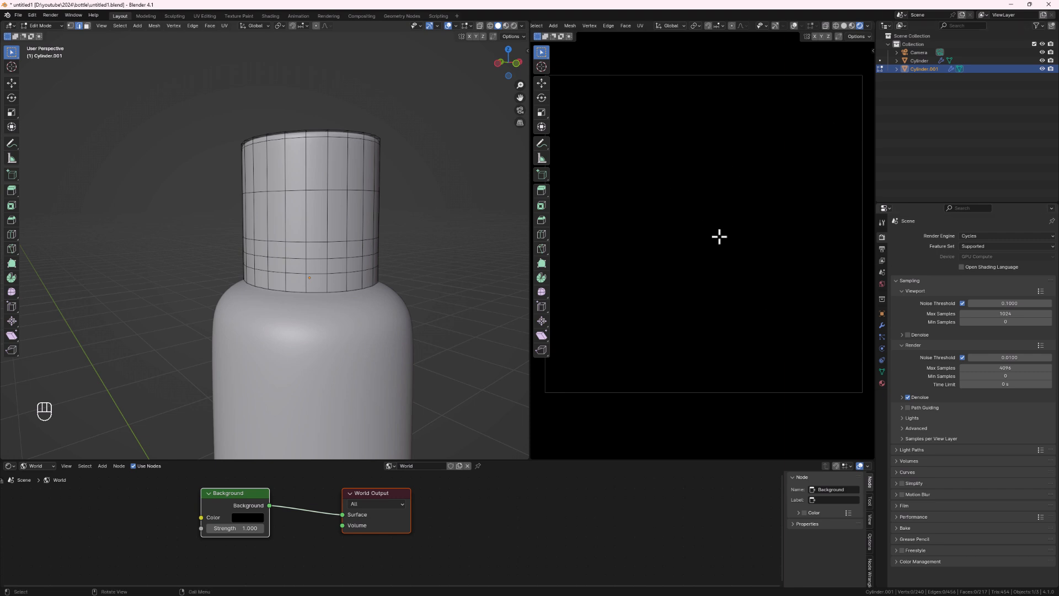
Step: Return the cap to Object Mode and add an area light at the world origin
{"action": "scroll", "coordinate": [188, 276], "scroll_direction": "down", "scroll_amount": 7}
{"action": "middle_click_drag", "start_coordinate": [232, 329], "coordinate": [321, 268], "text": "shift"}
{"action": "key", "text": "Tab"}
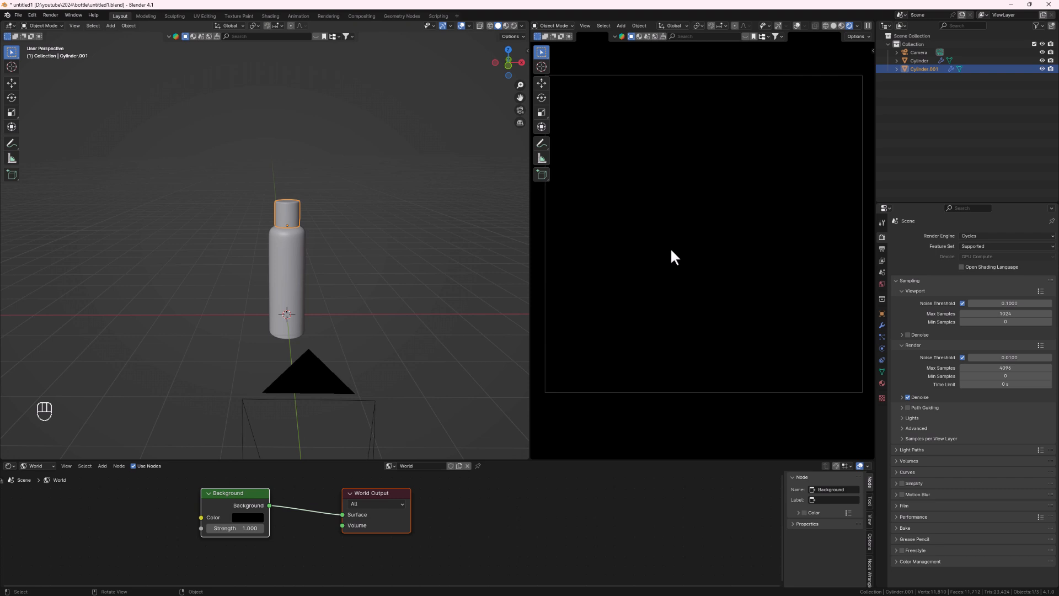
{"action": "key", "text": "shift"}
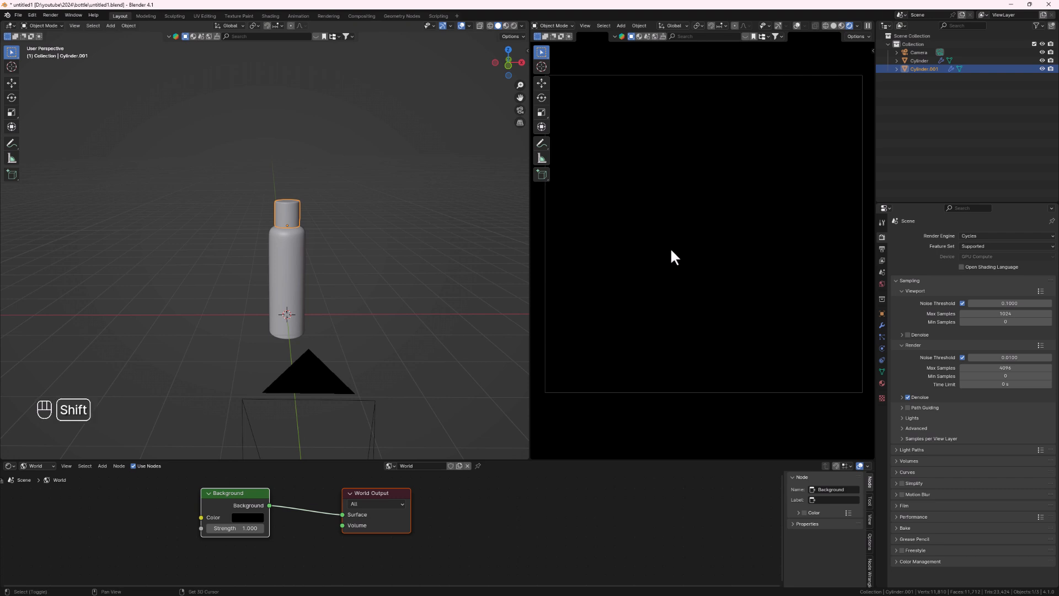
{"action": "key", "text": "shift+a"}
{"action": "key", "text": "shift+a"}
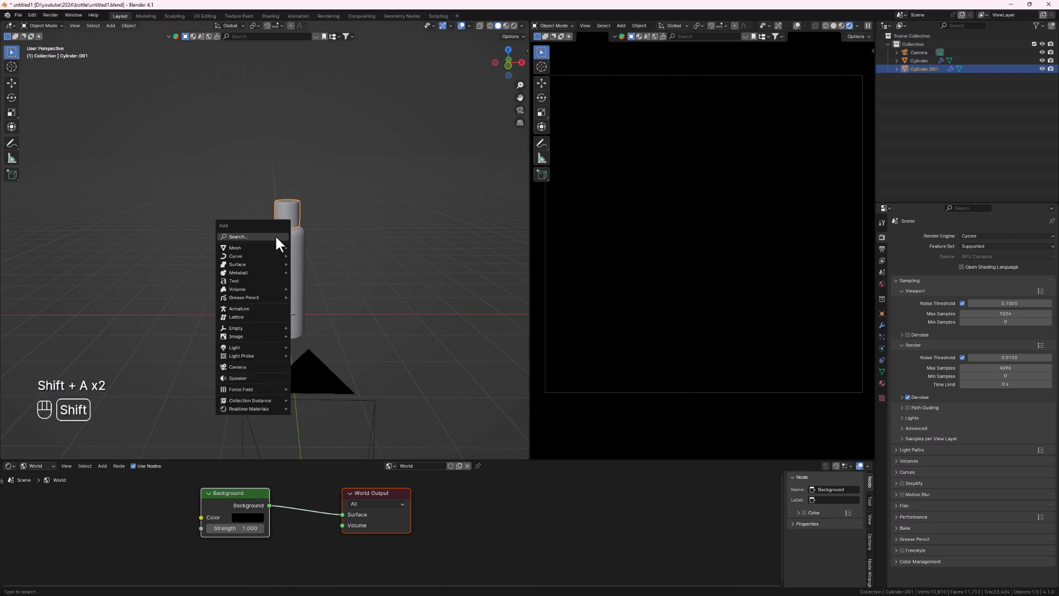
{"action": "mouse_move", "coordinate": [259, 347]}
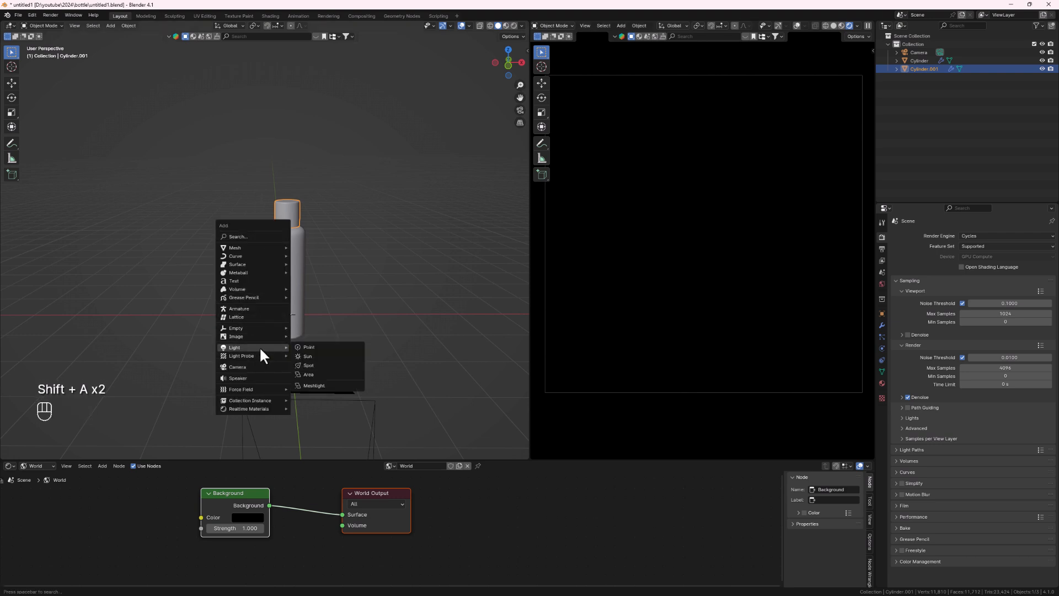
{"action": "left_click", "coordinate": [313, 375]}
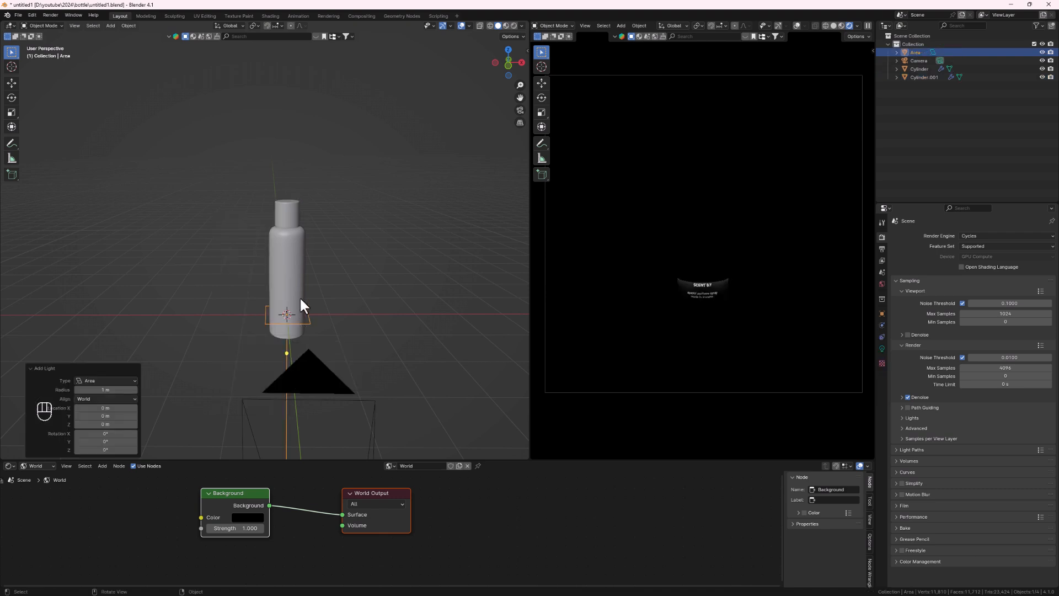
Step: Move the area light along X to beside the bottle and rotate it about -87.4° in the view to face the bottle
{"action": "middle_click_drag", "start_coordinate": [306, 292], "coordinate": [296, 285]}
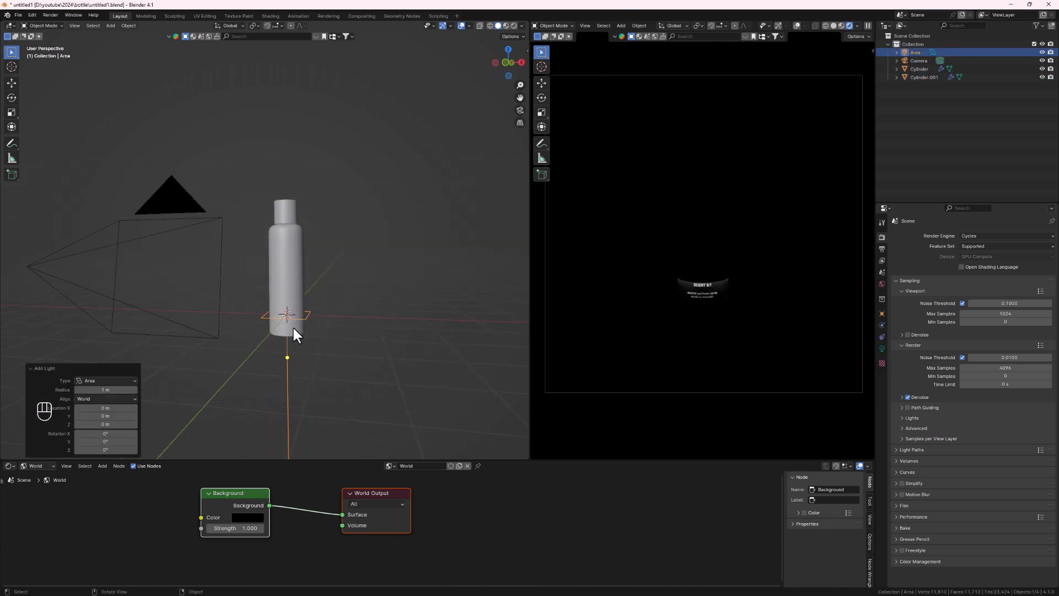
{"action": "key", "text": "g"}
{"action": "key", "text": "x"}
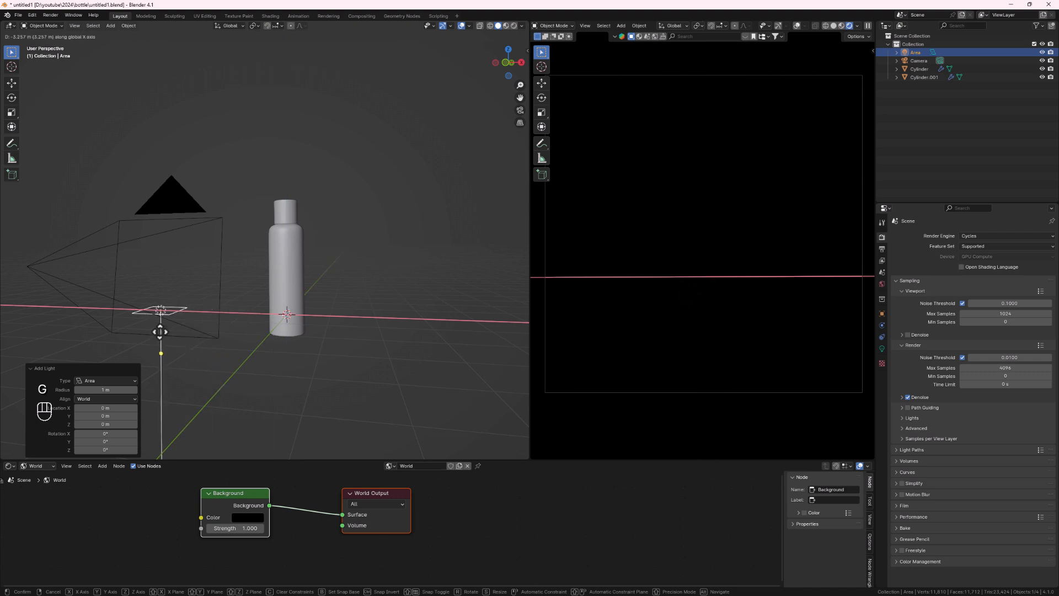
{"action": "left_click", "coordinate": [161, 354]}
{"action": "left_click_drag", "start_coordinate": [159, 353], "coordinate": [195, 351]}
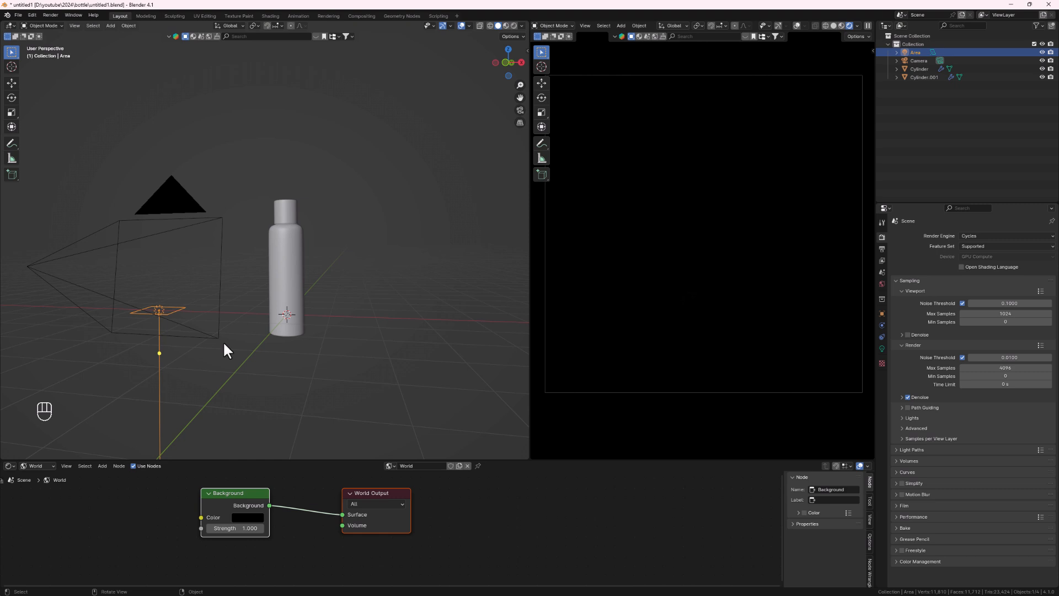
{"action": "middle_click_drag", "start_coordinate": [227, 340], "coordinate": [255, 348]}
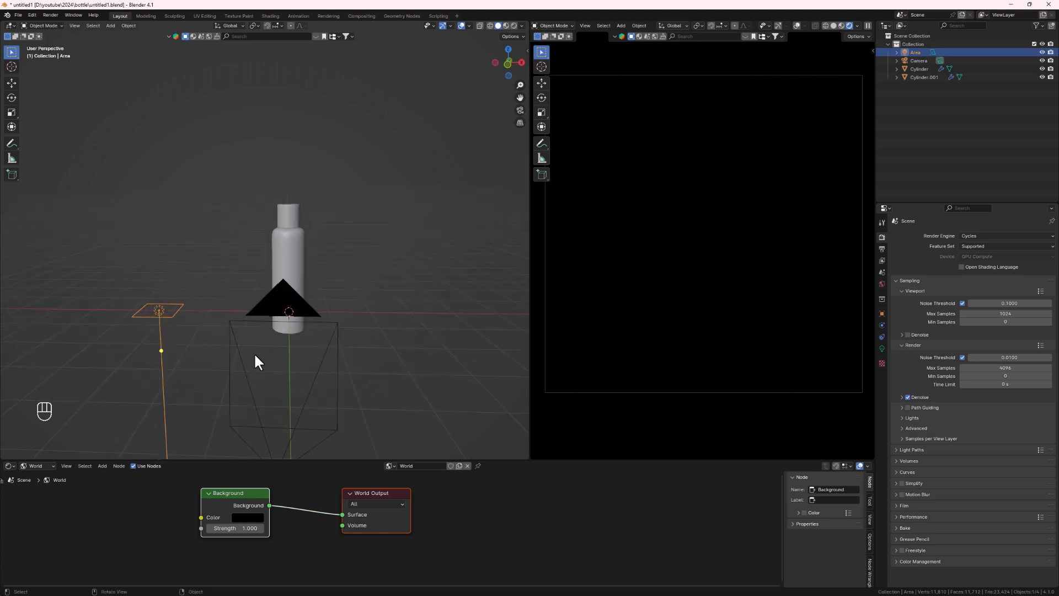
{"action": "key", "text": "r"}
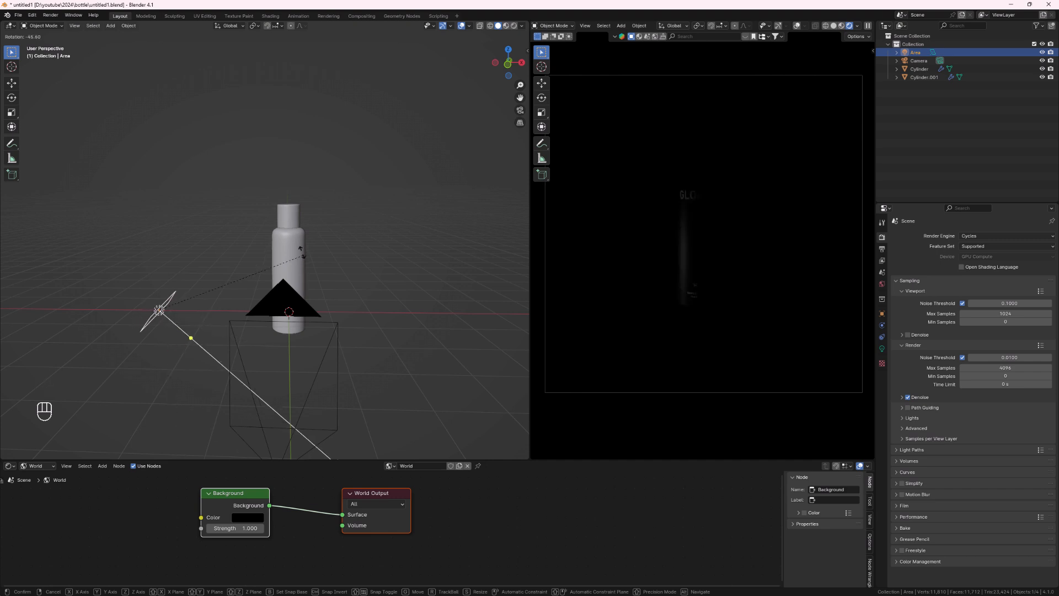
{"action": "left_click", "coordinate": [246, 140]}
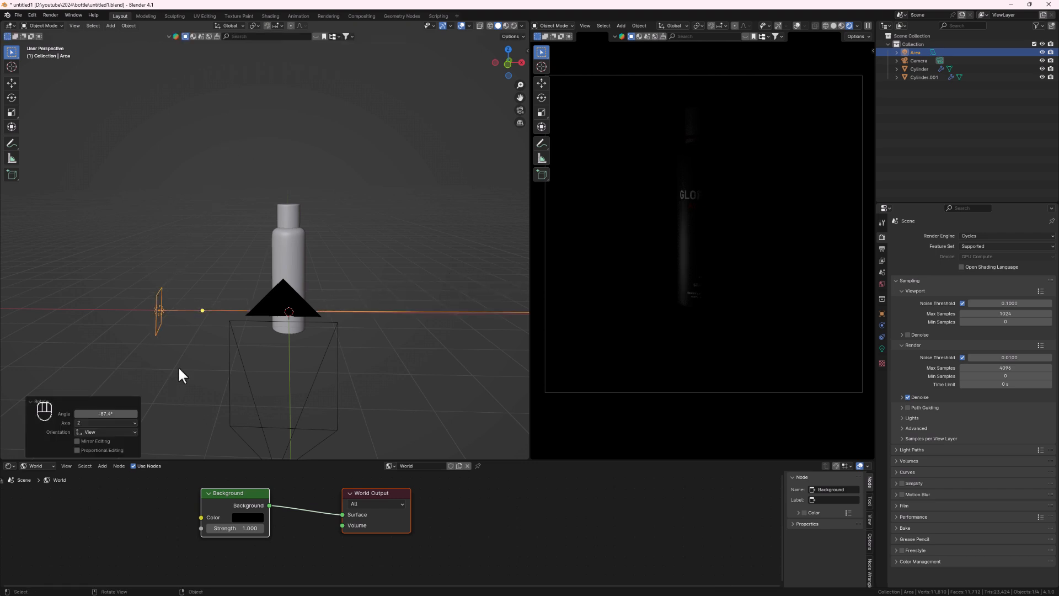
Step: Stretch the area light along global Z by a factor of about 4.88 into a tall strip
{"action": "key", "text": "d"}
{"action": "key", "text": "s"}
{"action": "key", "text": "z"}
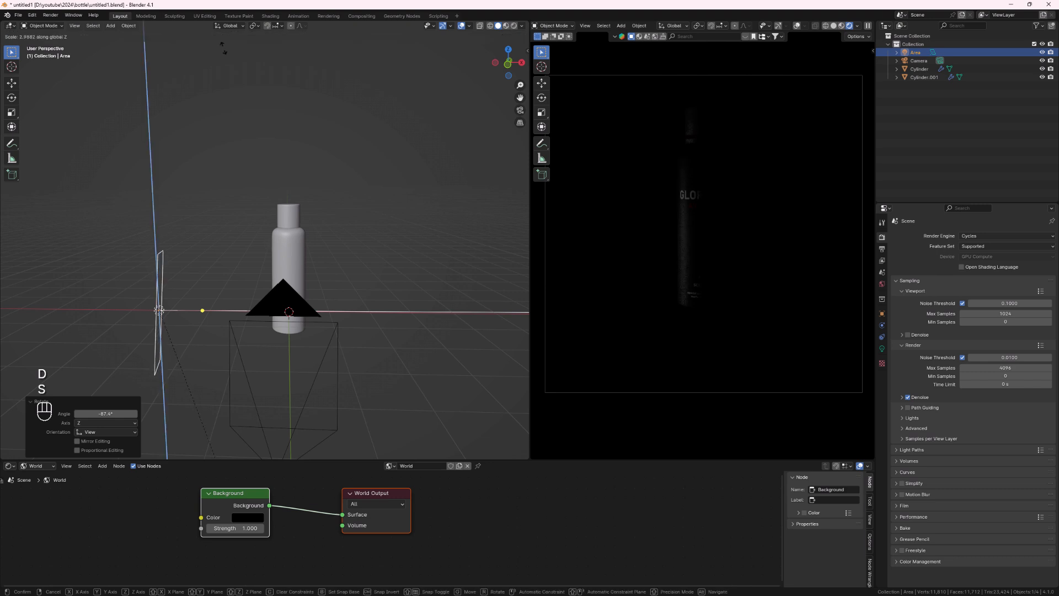
{"action": "left_click", "coordinate": [258, 148]}
Step: Move the strip light about 3.52 m along Y and 0.71 m up to behind the bottle, and rotate it about -53.2° around Z
{"action": "middle_click_drag", "start_coordinate": [258, 153], "coordinate": [335, 223]}
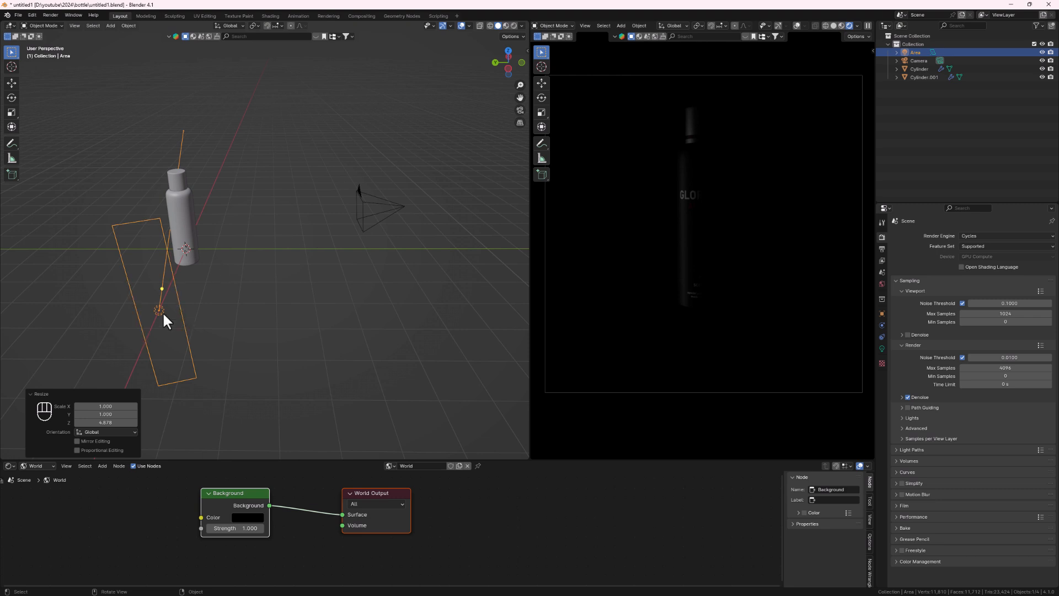
{"action": "key", "text": "g"}
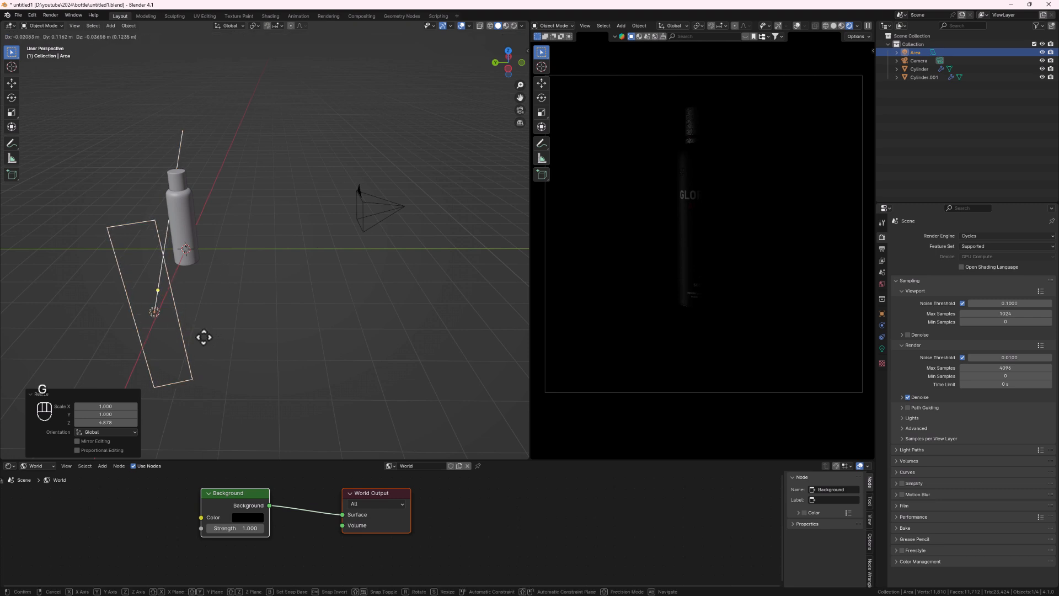
{"action": "left_click", "coordinate": [78, 305]}
{"action": "middle_click_drag", "start_coordinate": [140, 267], "coordinate": [186, 276]}
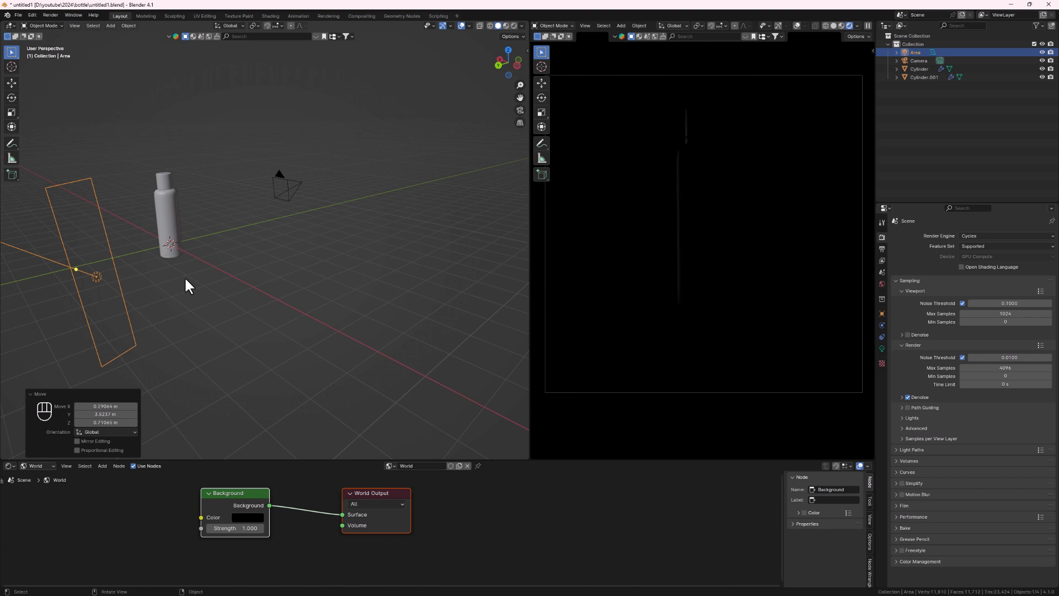
{"action": "key", "text": "r"}
{"action": "key", "text": "z"}
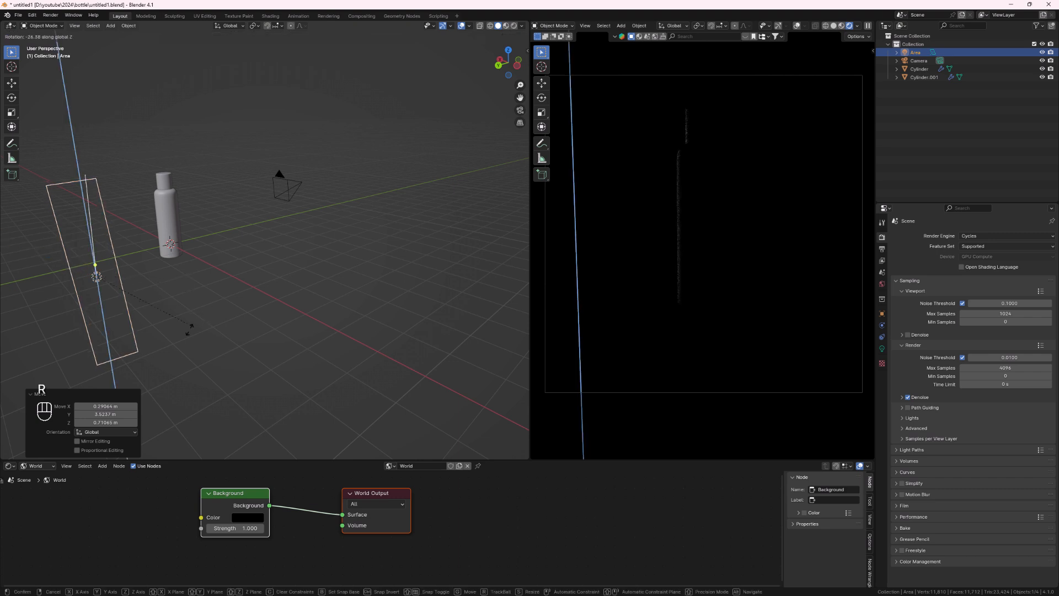
{"action": "left_click", "coordinate": [142, 340]}
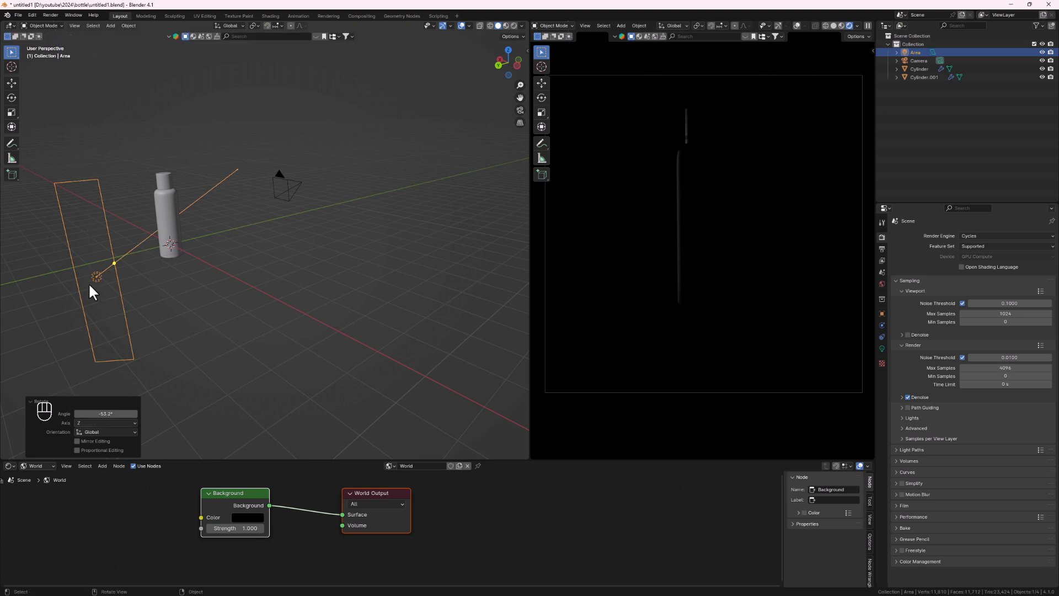
Step: Set the area light's power to 100 W
{"action": "left_click", "coordinate": [882, 348]}
{"action": "left_click", "coordinate": [1001, 292]}
{"action": "type", "text": "1"}
{"action": "type", "text": "="}
{"action": "key", "text": "BackSpace"}
{"action": "key", "text": "BackSpace"}
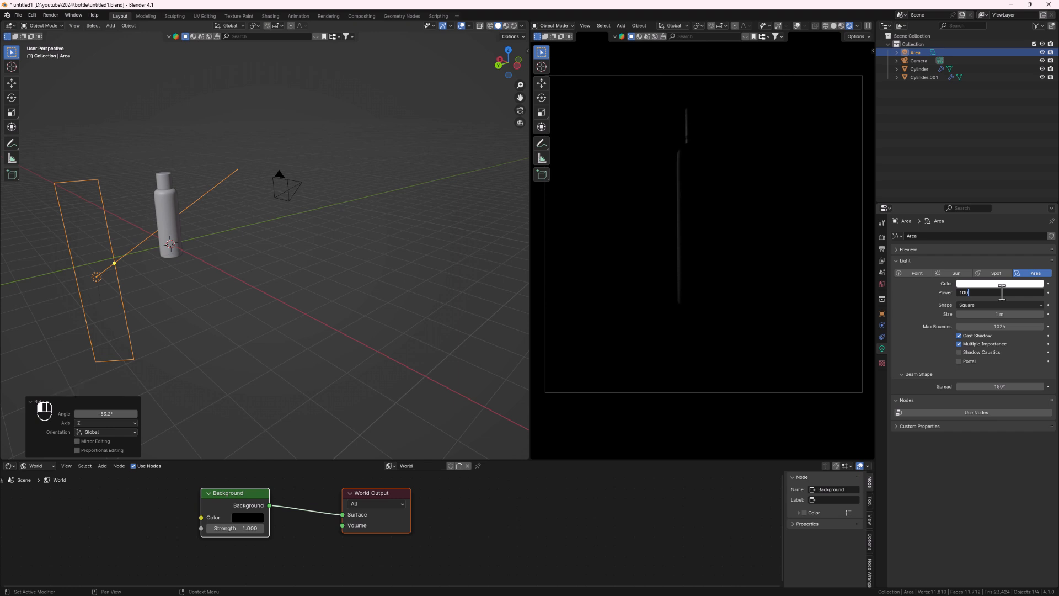
{"action": "key", "text": "Return"}
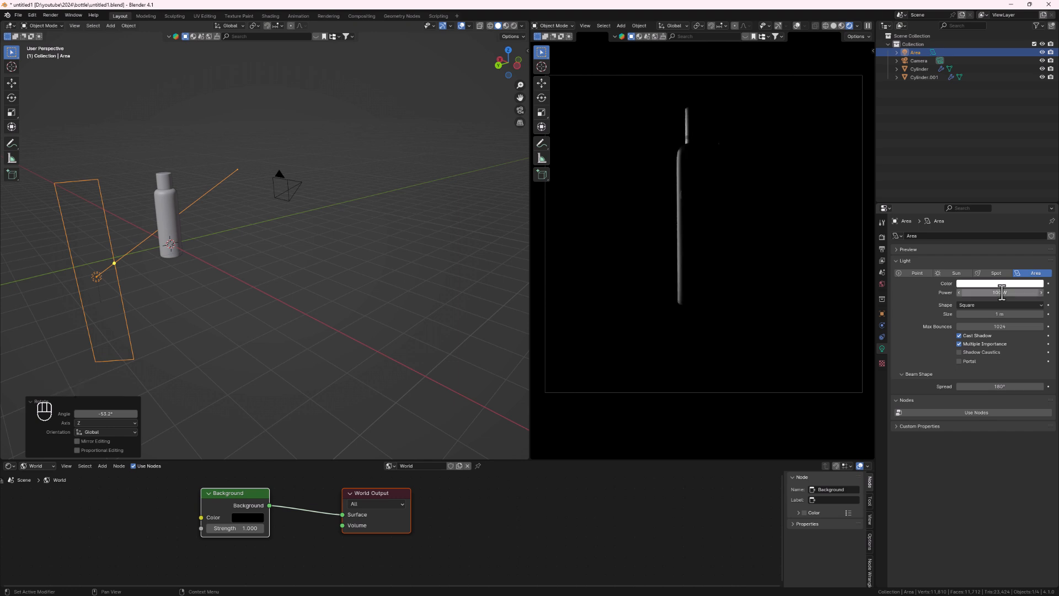
Step: Shift the strip light about 0.76 m along X and 0.25 m along Y to thin the bottle's rim highlight
{"action": "middle_click_drag", "start_coordinate": [169, 277], "coordinate": [138, 294]}
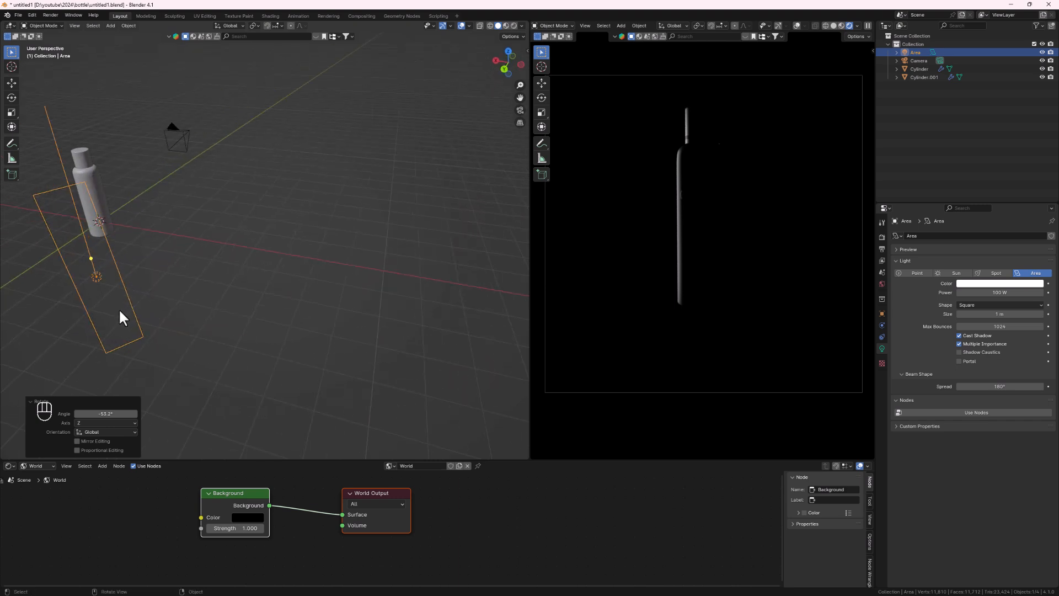
{"action": "key", "text": "g"}
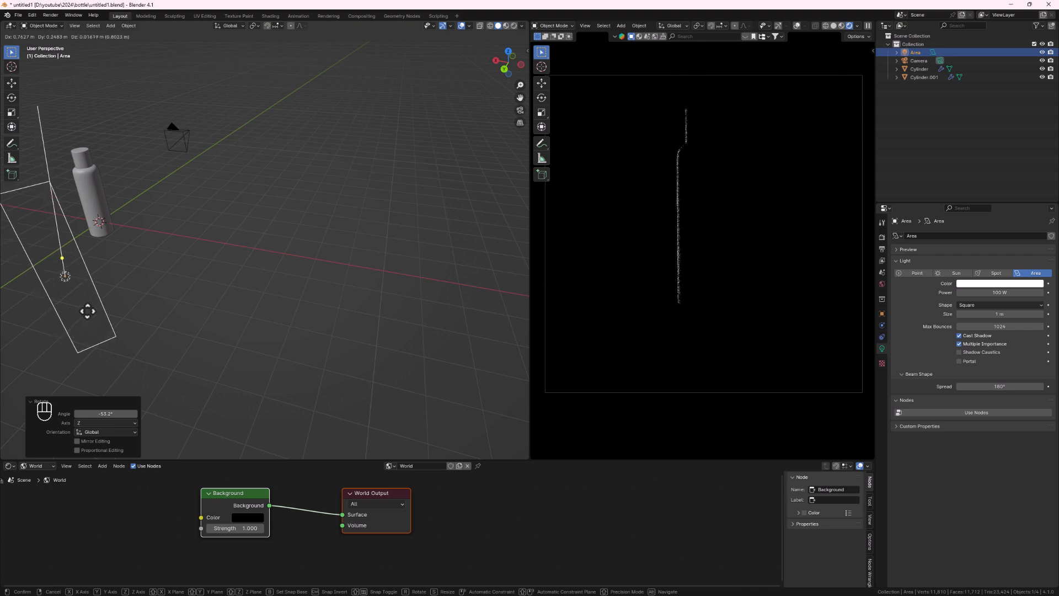
{"action": "left_click", "coordinate": [87, 312]}
Step: Duplicate the strip light and place the copy on the bottle's opposite rear side, about 6.47 m along X and 2.11 m along Y
{"action": "middle_click_drag", "start_coordinate": [331, 237], "coordinate": [353, 248], "text": "shift"}
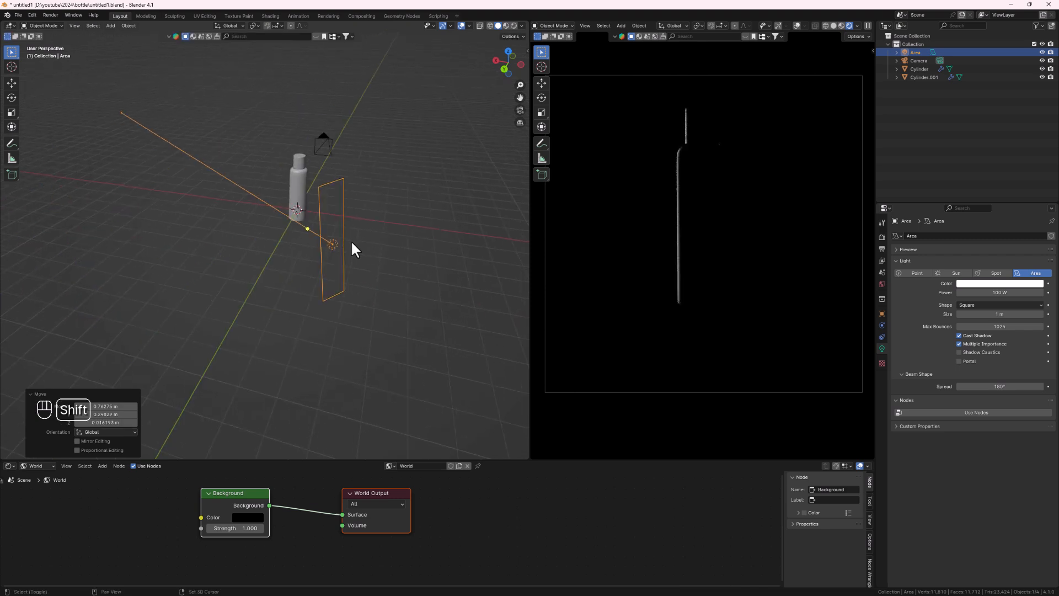
{"action": "key", "text": "shift+d"}
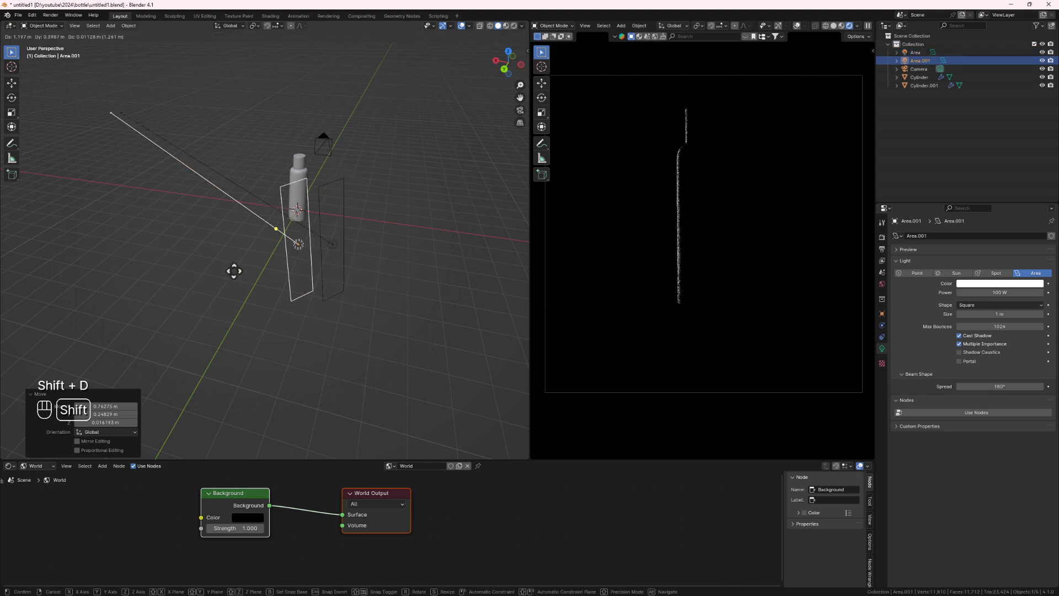
{"action": "left_click", "coordinate": [114, 265]}
{"action": "middle_click_drag", "start_coordinate": [197, 246], "coordinate": [256, 240]}
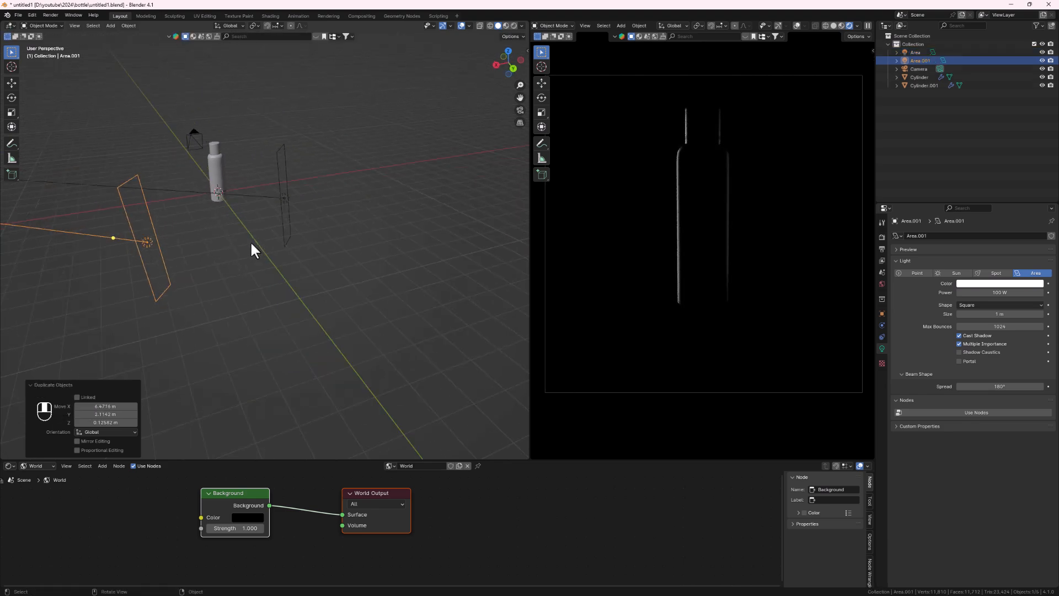
Step: Rotate the duplicated strip light about -46.9° around Z so it faces the bottle from its rear side
{"action": "key", "text": "r"}
{"action": "key", "text": "z"}
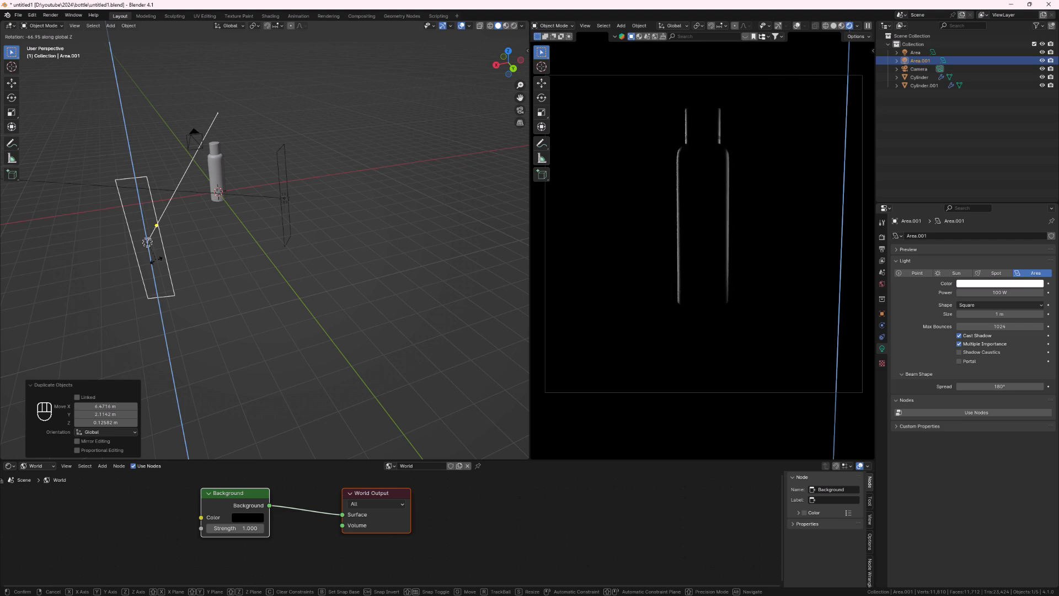
{"action": "left_click", "coordinate": [157, 259]}
{"action": "mouse_move", "coordinate": [213, 233]}
{"action": "middle_mouse_down"}
{"action": "mouse_move", "coordinate": [254, 218]}
{"action": "mouse_move", "coordinate": [206, 220]}
{"action": "middle_mouse_up"}
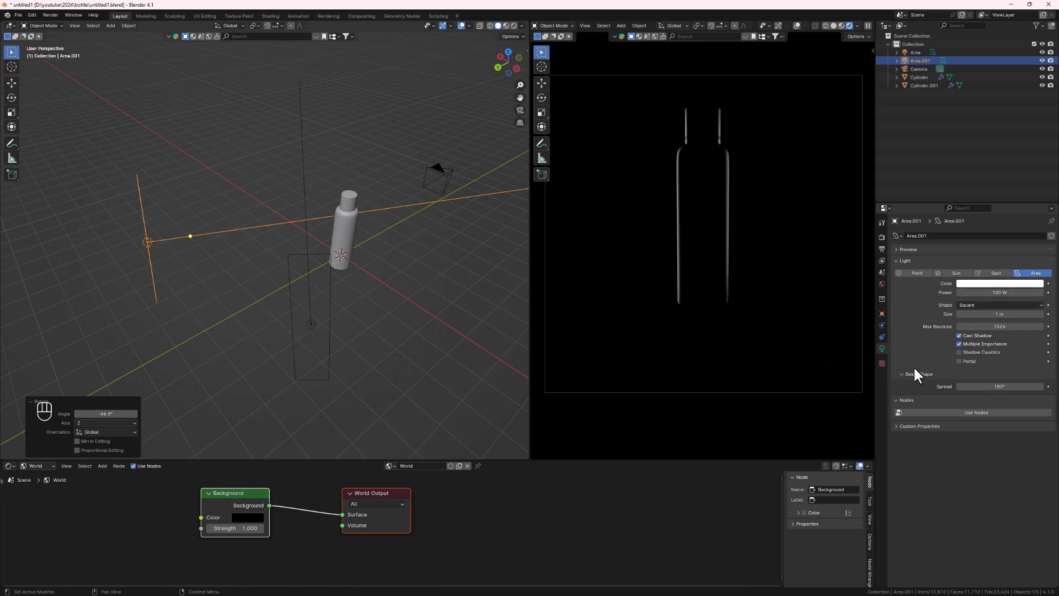
Step: Duplicate the original strip light and place the copy in front of the bottle, about -3.96 m along Y and -1.21 m along Z
{"action": "middle_click_drag", "start_coordinate": [365, 307], "coordinate": [303, 265]}
{"action": "scroll", "coordinate": [263, 285], "scroll_direction": "down", "scroll_amount": 2}
{"action": "left_click", "coordinate": [229, 252]}
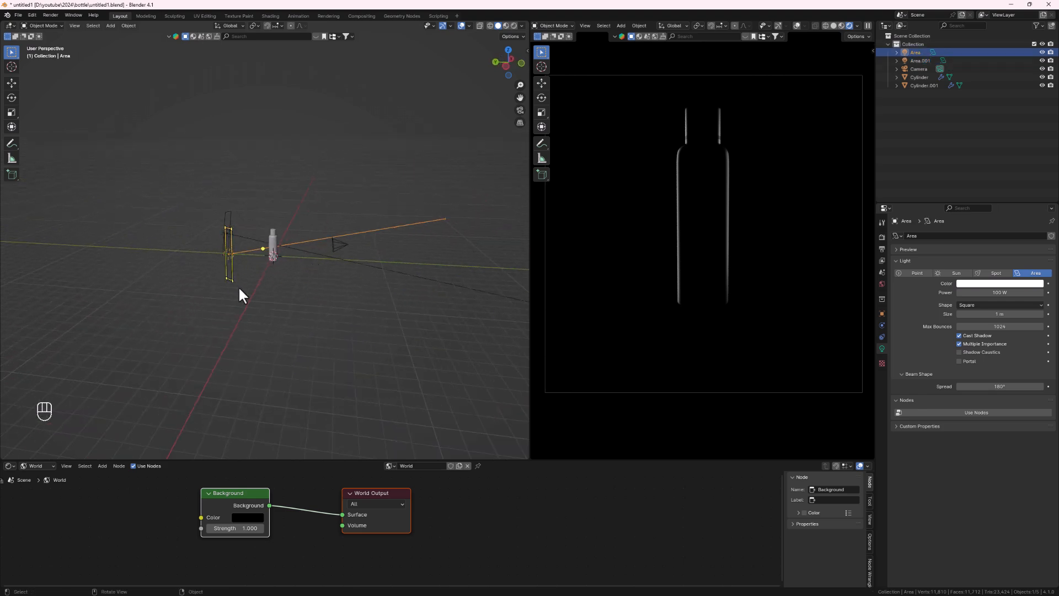
{"action": "key", "text": "shift+d"}
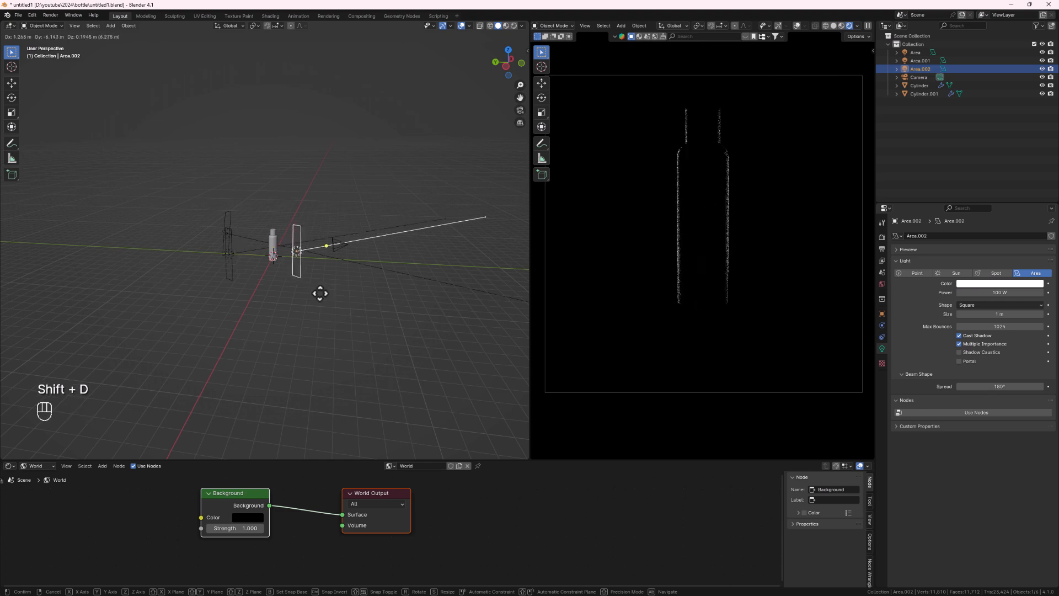
{"action": "left_click", "coordinate": [300, 315]}
{"action": "middle_click_drag", "start_coordinate": [300, 314], "coordinate": [299, 273]}
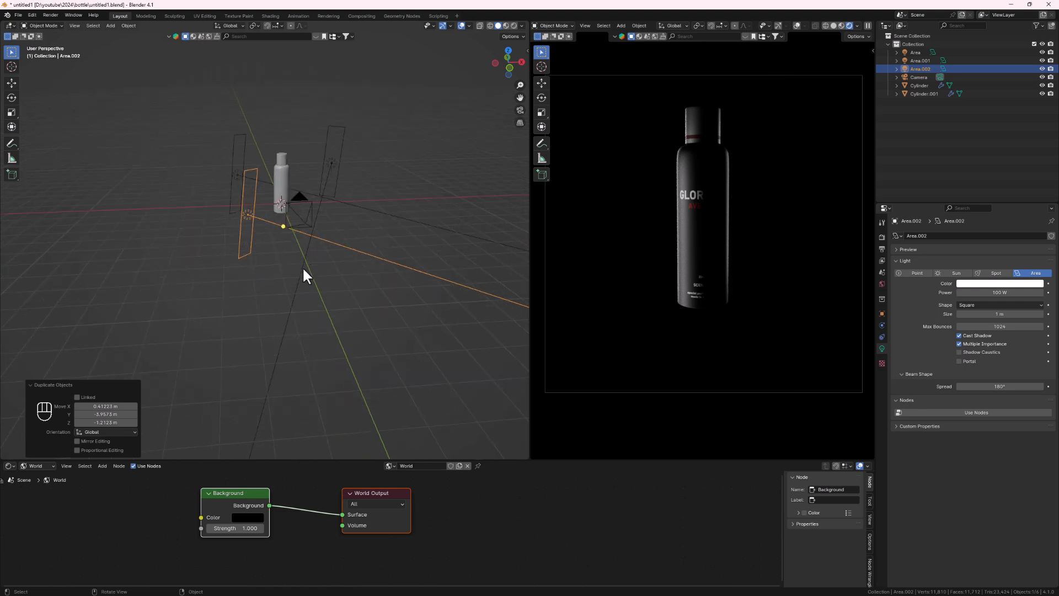
Step: Rotate the new front light about 92.9° around Z to aim it at the bottle's label side
{"action": "key", "text": "r"}
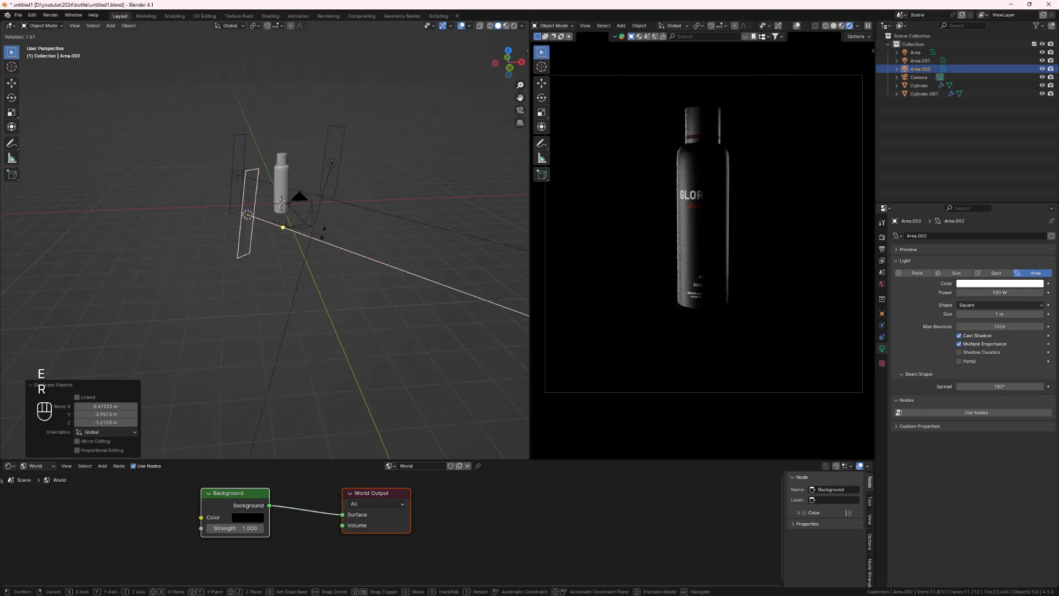
{"action": "key", "text": "z"}
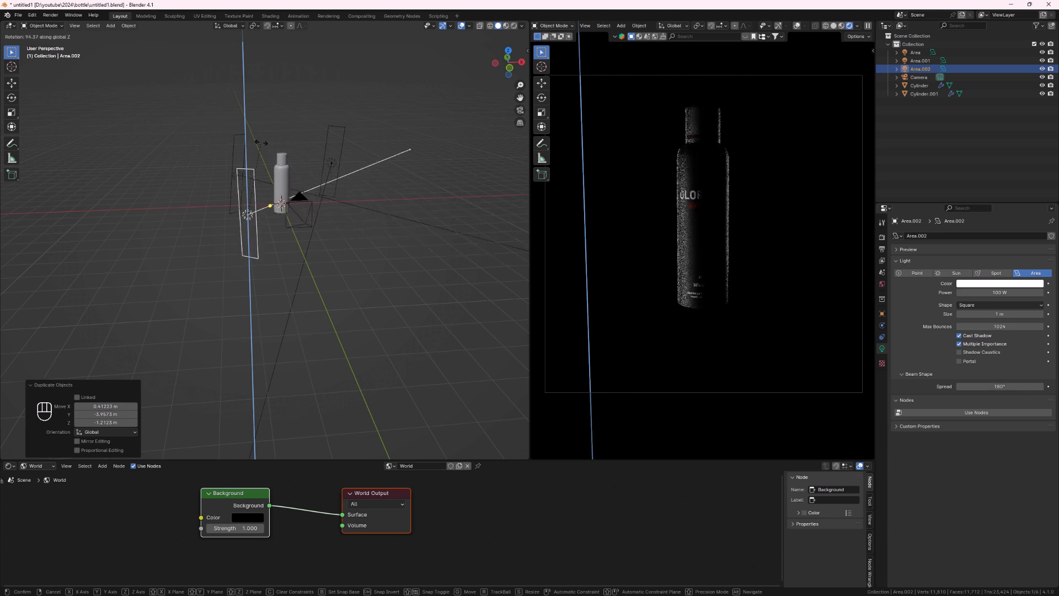
{"action": "left_click", "coordinate": [267, 144]}
{"action": "mouse_move", "coordinate": [279, 262]}
{"action": "middle_mouse_down"}
{"action": "mouse_move", "coordinate": [289, 263]}
{"action": "mouse_move", "coordinate": [268, 265]}
{"action": "middle_mouse_up"}
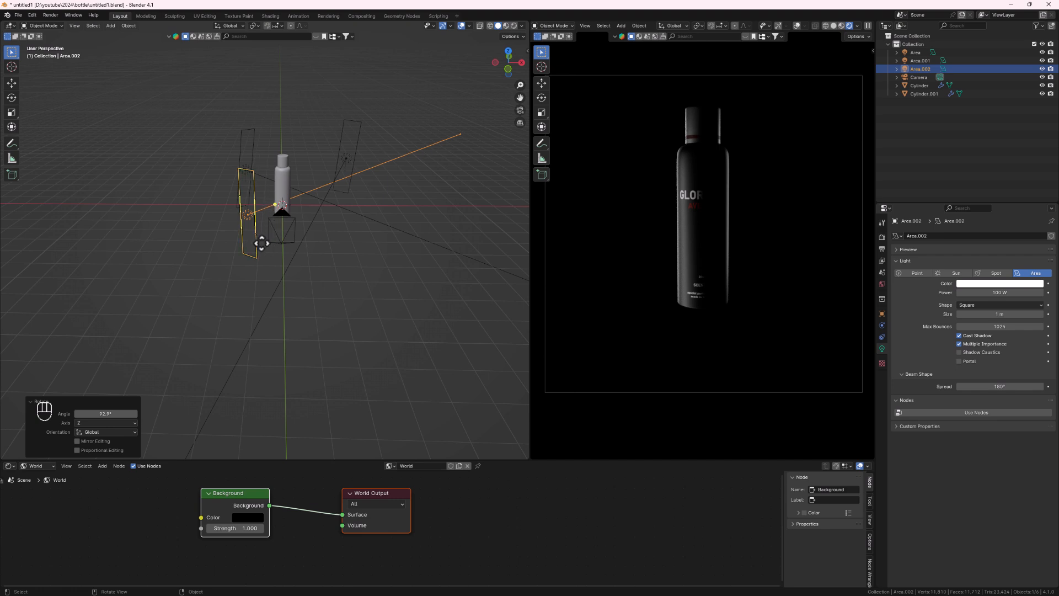
{"action": "middle_click_drag", "start_coordinate": [262, 243], "coordinate": [265, 239]}
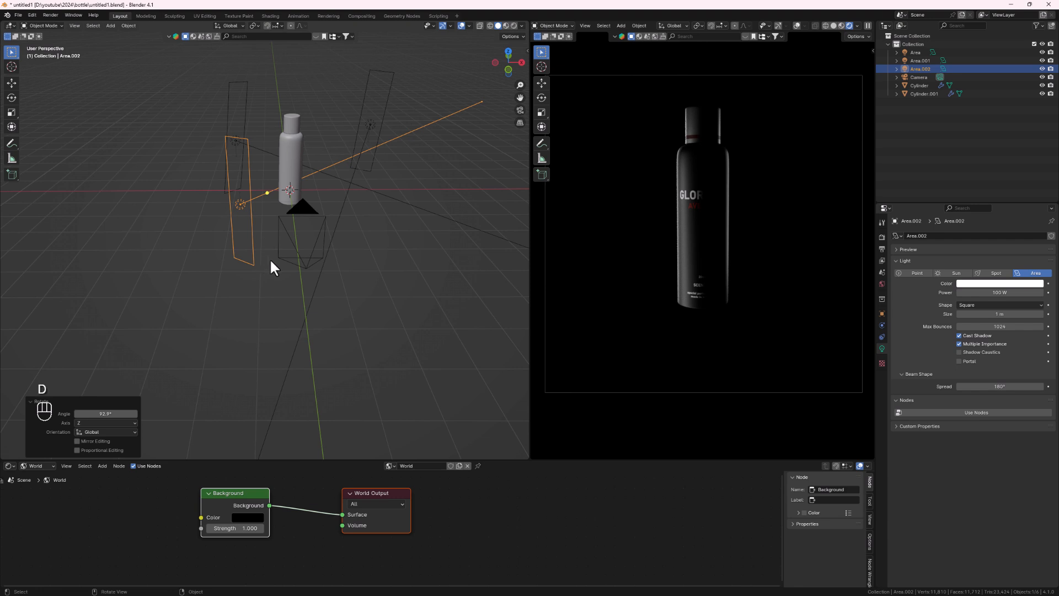
Step: Widen the front light by scaling it about 3.18 times along X
{"action": "key", "text": "s"}
{"action": "key", "text": "x"}
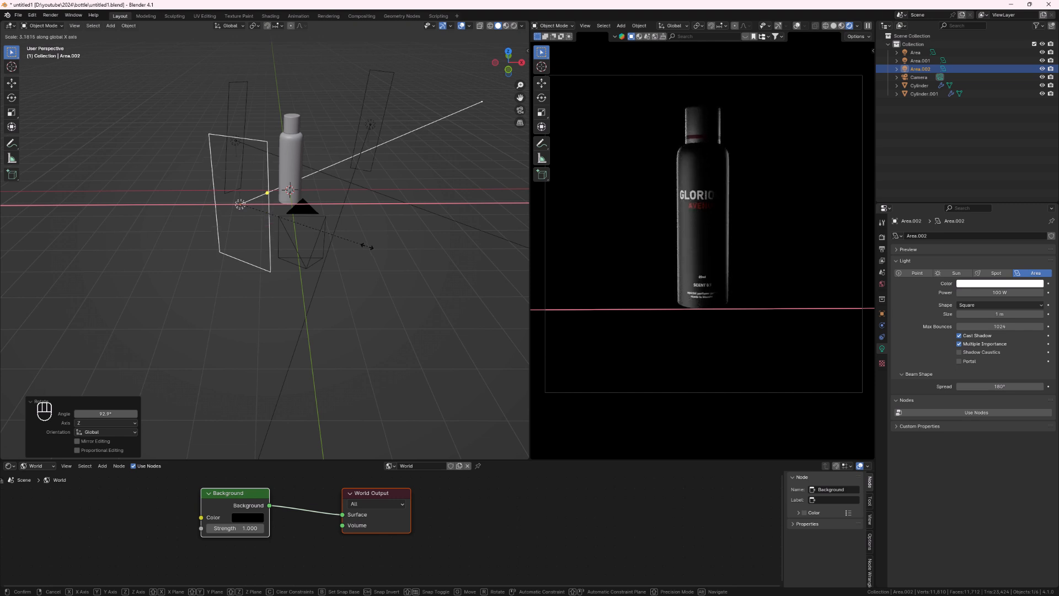
{"action": "left_click", "coordinate": [367, 245]}
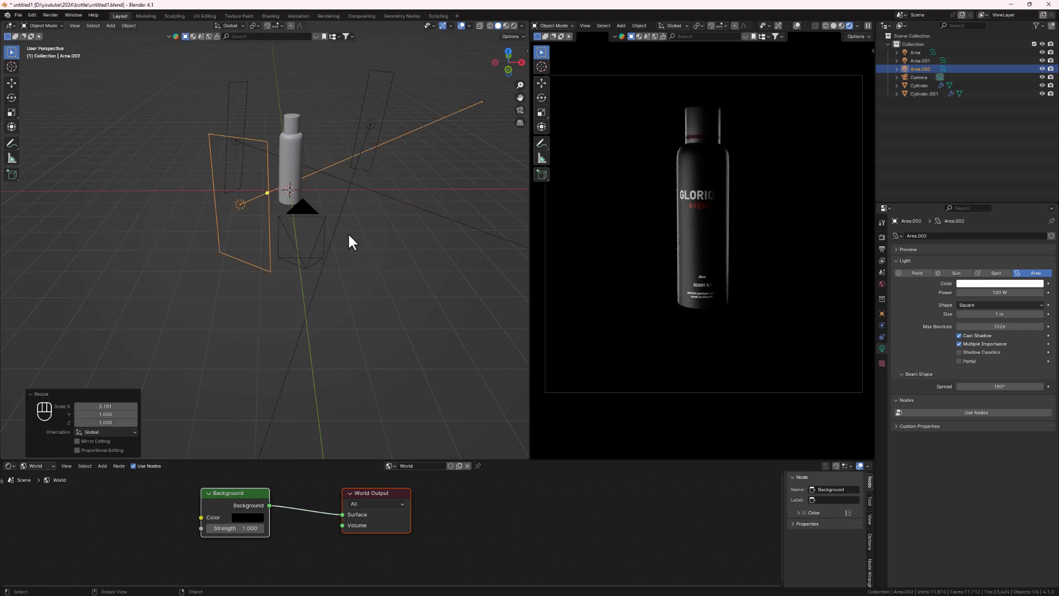
Step: Raise the widened front light about 0.87 m and shift it about 0.22 m along Y
{"action": "scroll", "coordinate": [254, 219], "scroll_direction": "up", "scroll_amount": 3}
{"action": "mouse_move", "coordinate": [253, 211]}
{"action": "middle_mouse_down"}
{"action": "mouse_move", "coordinate": [271, 194]}
{"action": "mouse_move", "coordinate": [259, 220]}
{"action": "middle_mouse_up"}
{"action": "key", "text": "g"}
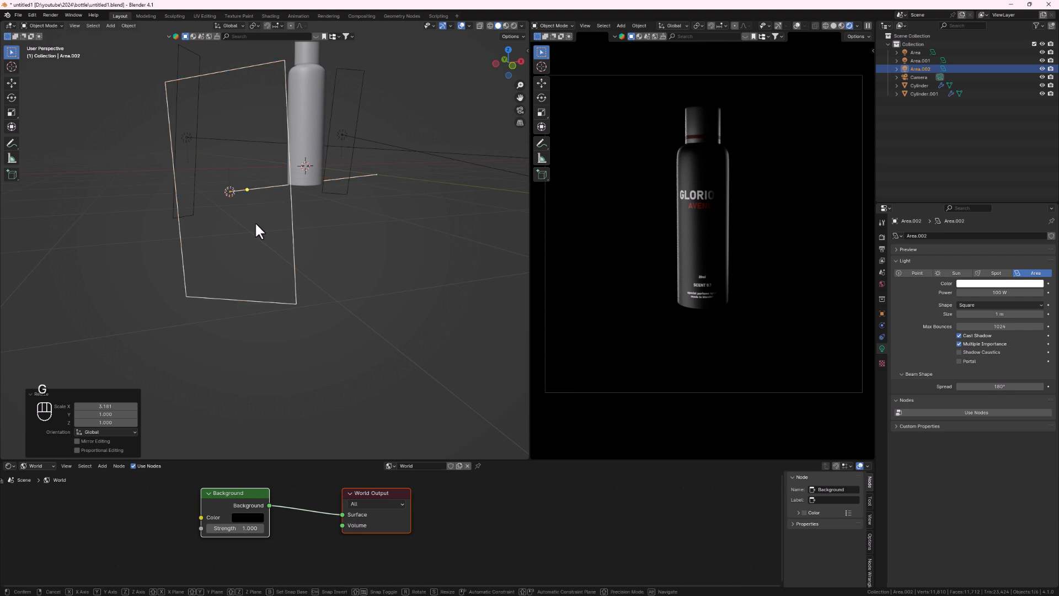
{"action": "left_click", "coordinate": [255, 184]}
{"action": "middle_click_drag", "start_coordinate": [284, 243], "coordinate": [241, 227], "text": "shift"}
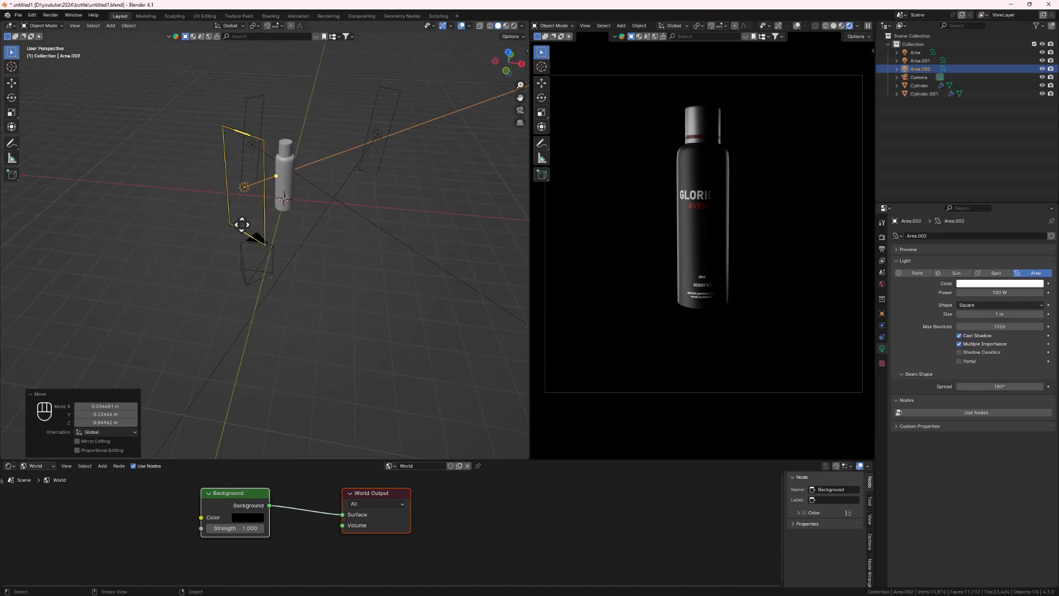
Step: Move the front light away from the bottle, about -2.12 m along X, -0.71 m along Y and -0.39 m along Z
{"action": "key", "text": "d"}
{"action": "key", "text": "f"}
{"action": "key", "text": "d"}
{"action": "key", "text": "f"}
{"action": "key", "text": "g"}
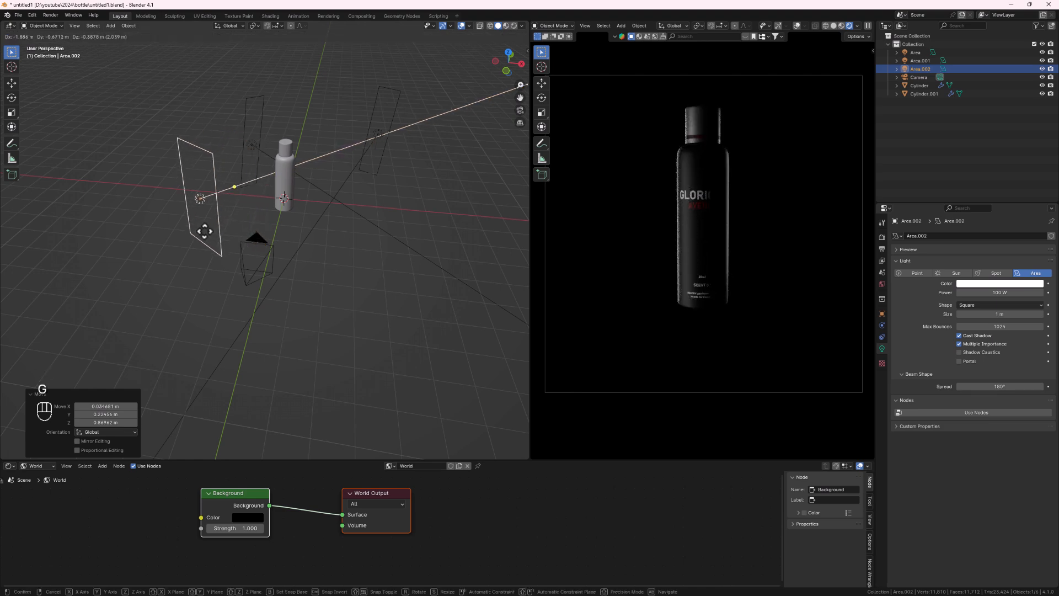
{"action": "left_click", "coordinate": [202, 232]}
{"action": "middle_click_drag", "start_coordinate": [202, 232], "coordinate": [240, 209]}
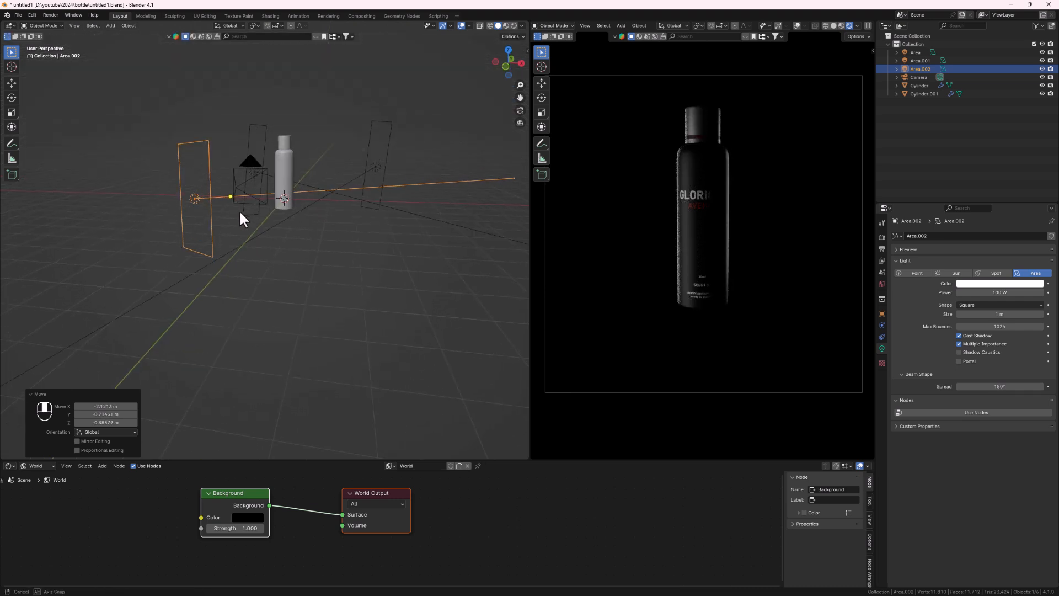
Step: Reposition the camera so the bottle sits lower, near the vertical middle of the square frame
{"action": "middle_click_drag", "start_coordinate": [728, 255], "coordinate": [727, 269], "text": "shift"}
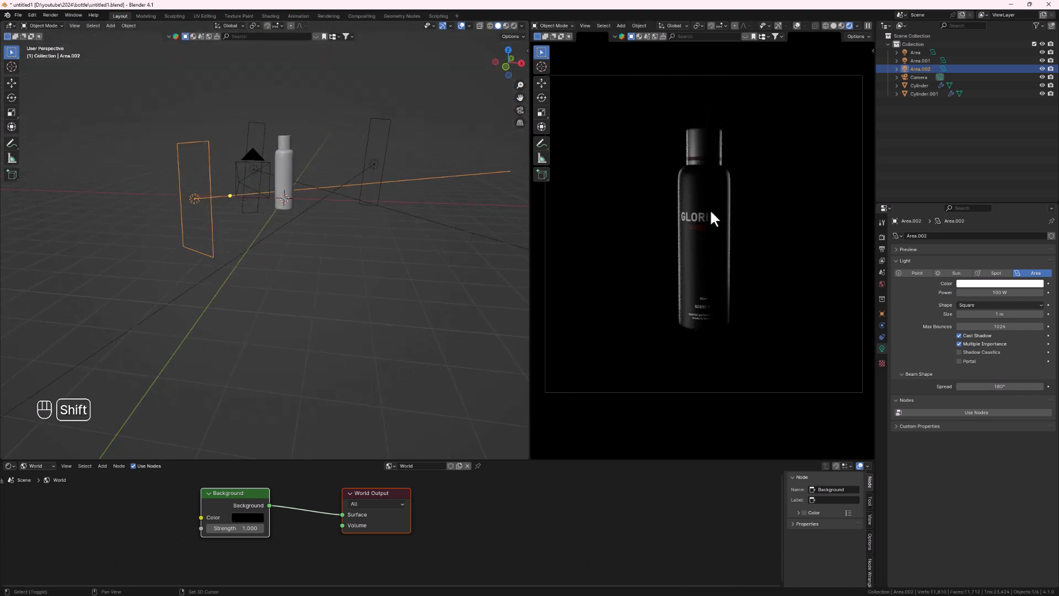
{"action": "middle_click_drag", "start_coordinate": [711, 212], "coordinate": [710, 208], "text": "shift"}
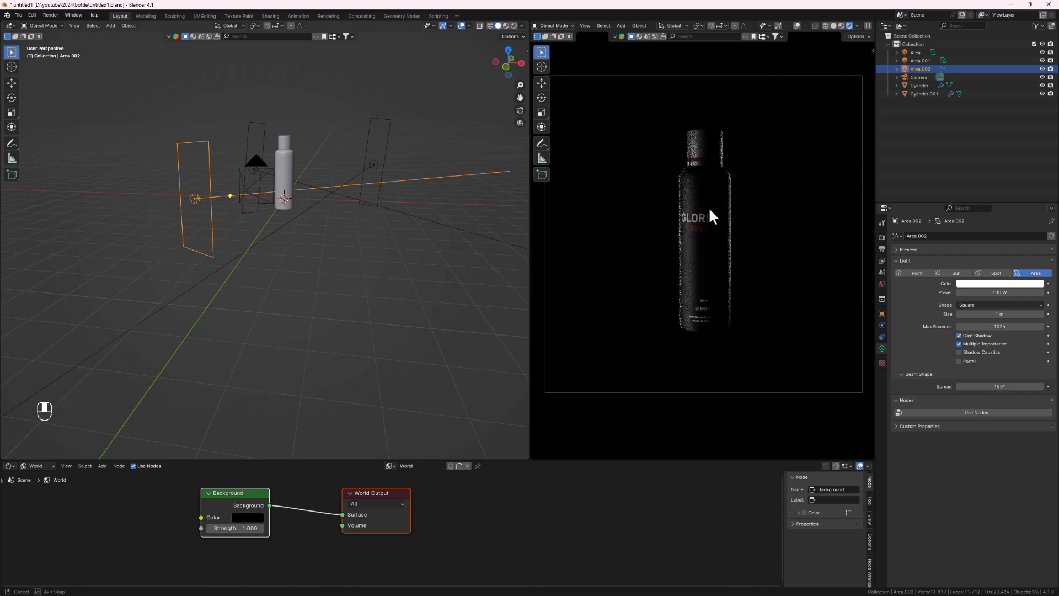
{"action": "scroll", "coordinate": [259, 251], "scroll_direction": "down", "scroll_amount": 2}
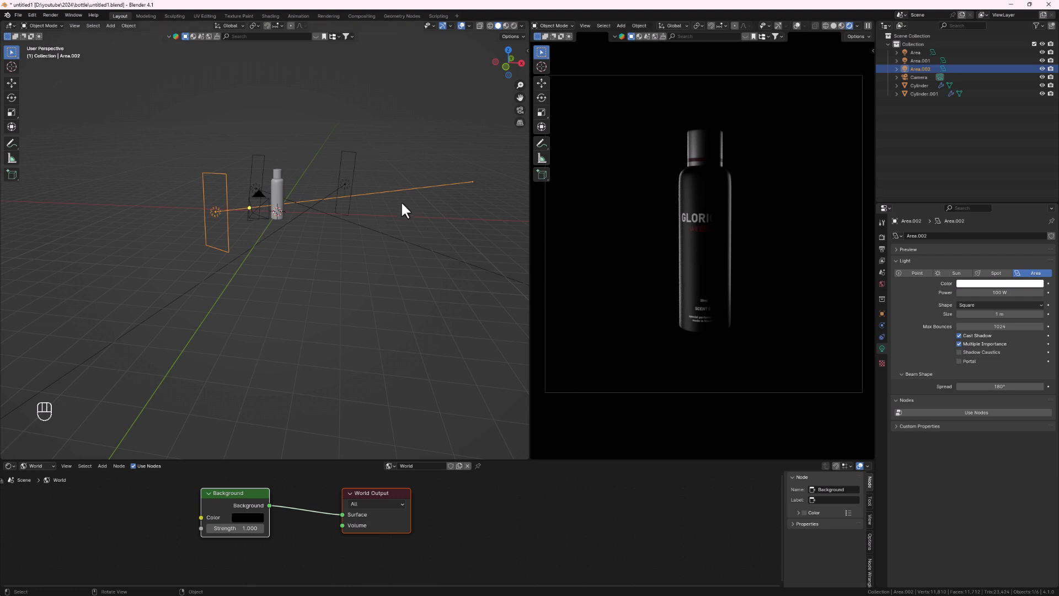
Step: Move the second rear strip light about -1.67 m along X and 0.27 m up to thin its rim highlight
{"action": "middle_click_drag", "start_coordinate": [251, 174], "coordinate": [342, 237]}
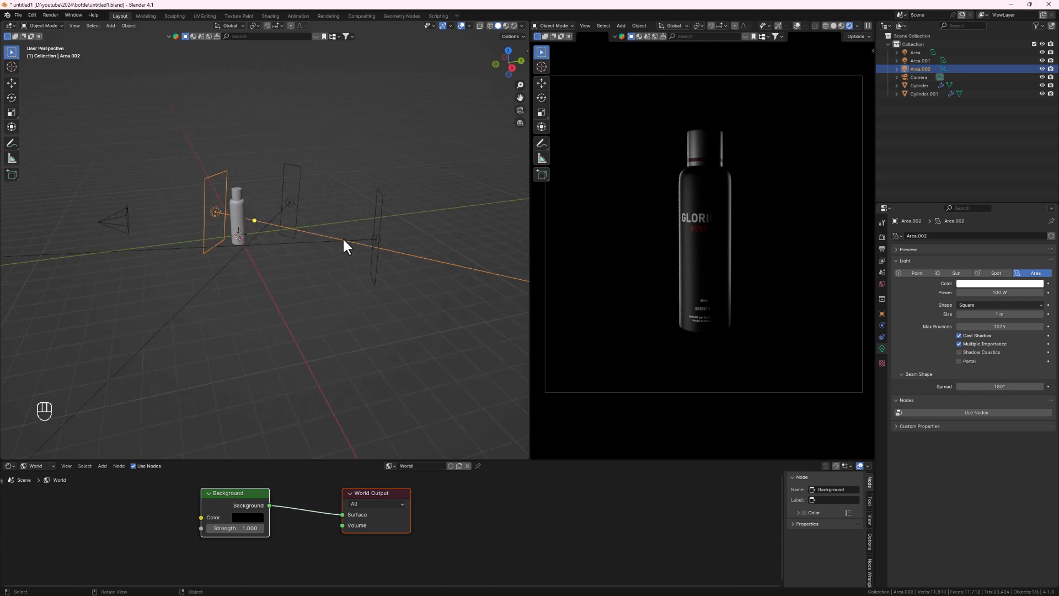
{"action": "left_click", "coordinate": [373, 241]}
{"action": "middle_click_drag", "start_coordinate": [410, 248], "coordinate": [319, 265]}
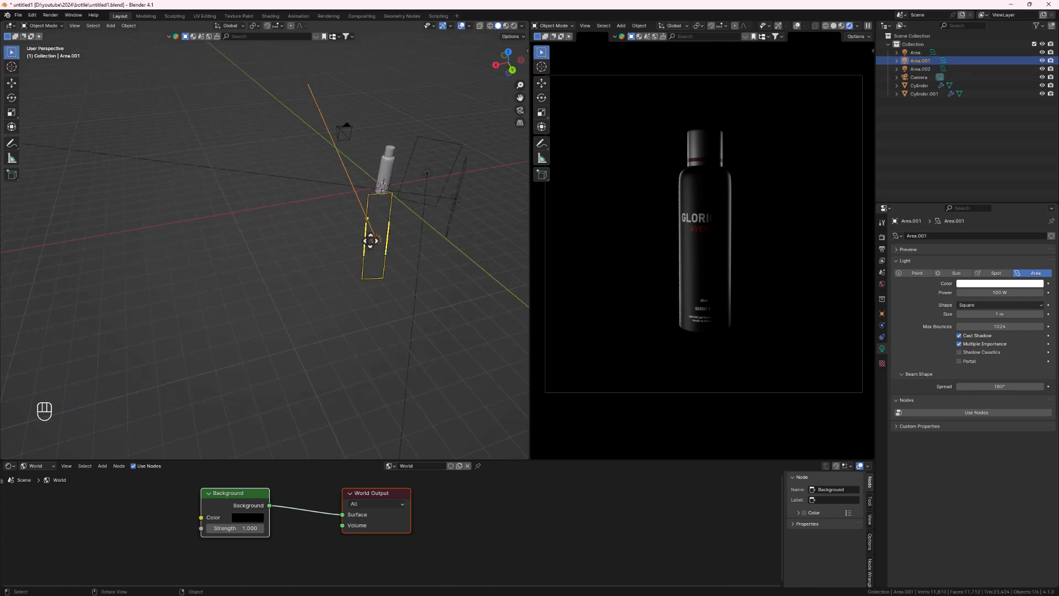
{"action": "key", "text": "v"}
{"action": "key", "text": "b"}
{"action": "key", "text": "c"}
{"action": "key", "text": "v"}
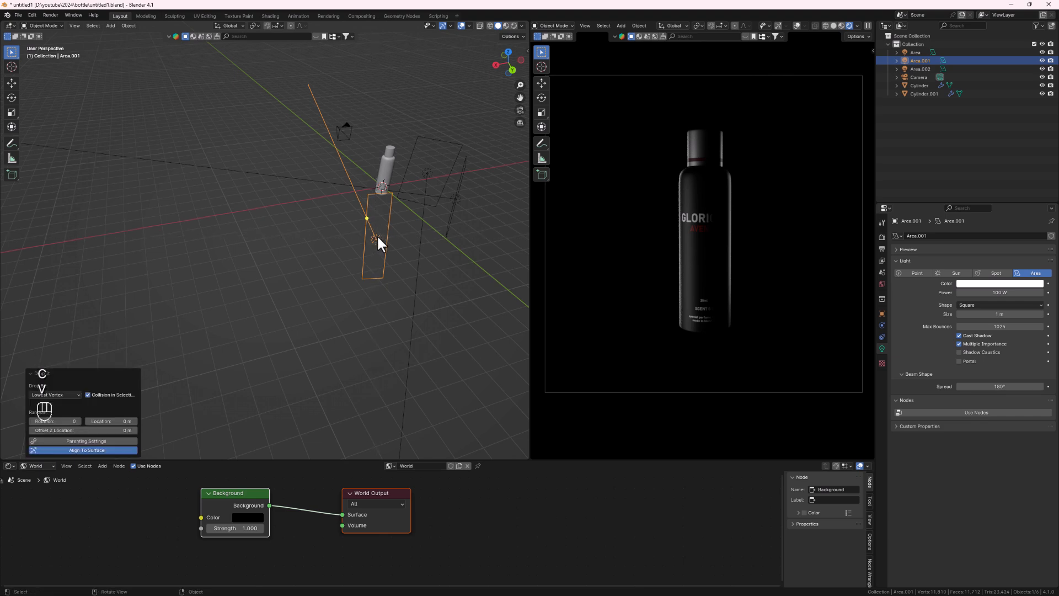
{"action": "key", "text": "g"}
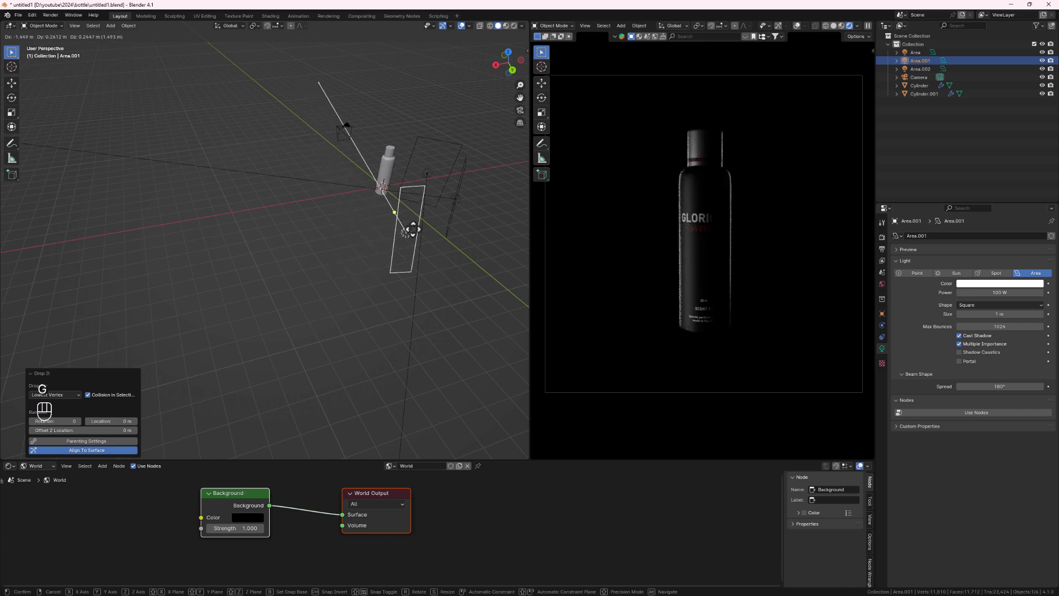
{"action": "left_click", "coordinate": [413, 230]}
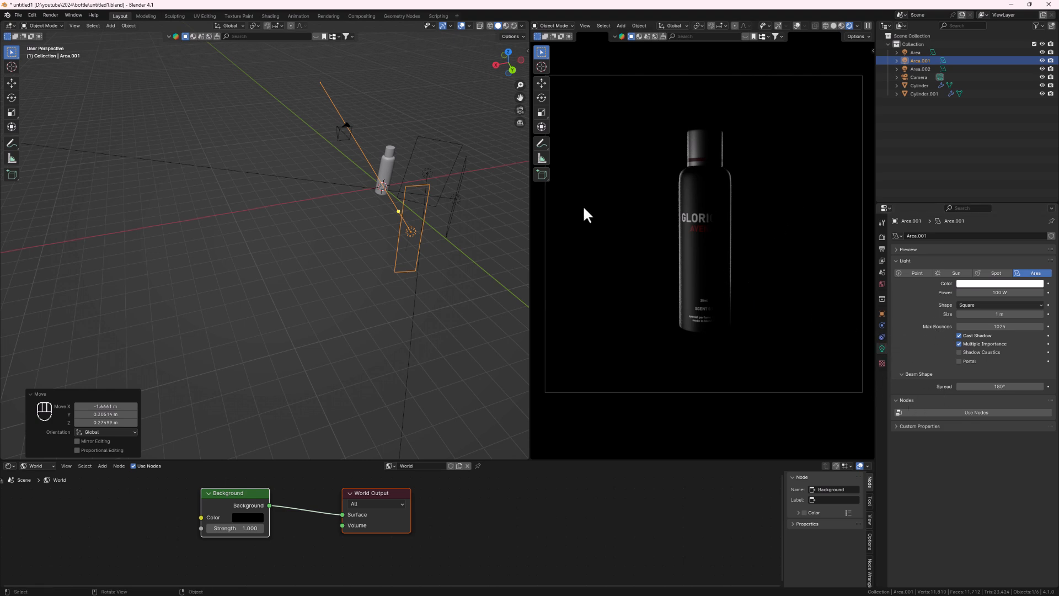
Step: Set the camera's focal length to 70 mm and reframe the shot with the whole bottle centred
{"action": "left_click", "coordinate": [920, 78]}
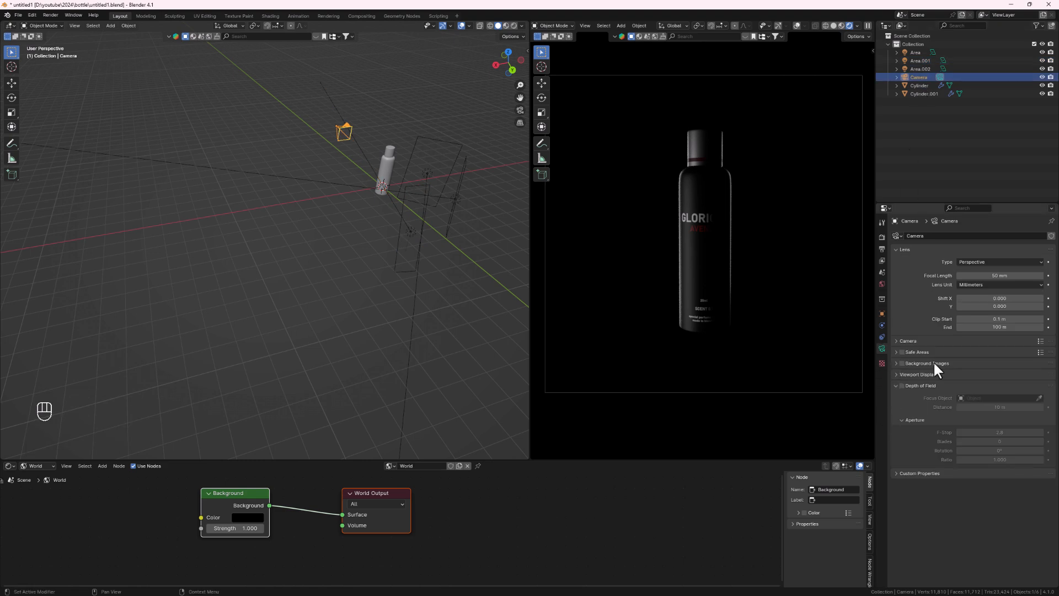
{"action": "double_click", "coordinate": [998, 276]}
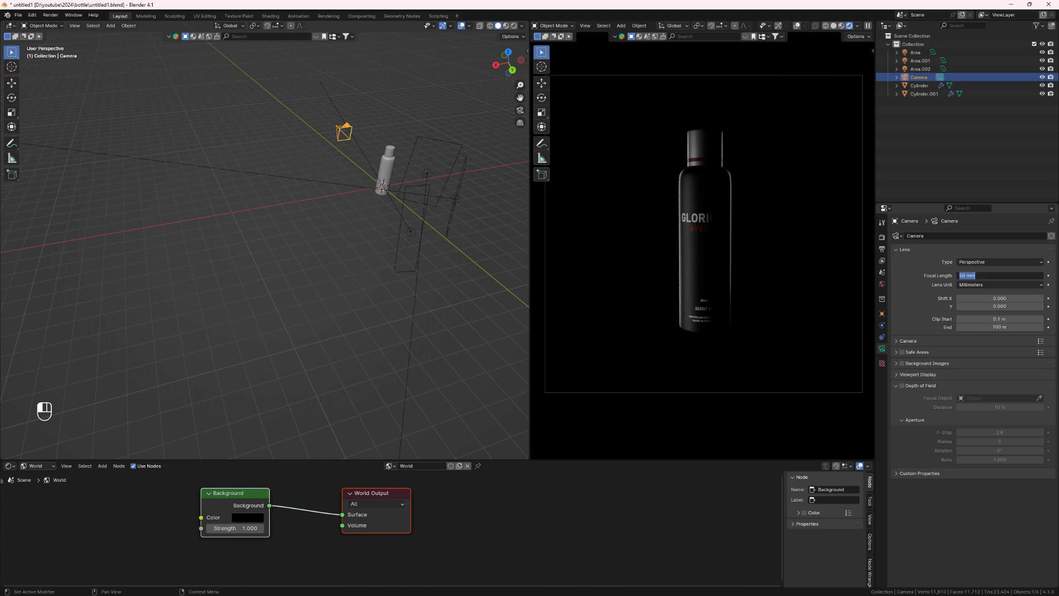
{"action": "type", "text": "5"}
{"action": "key", "text": "Return"}
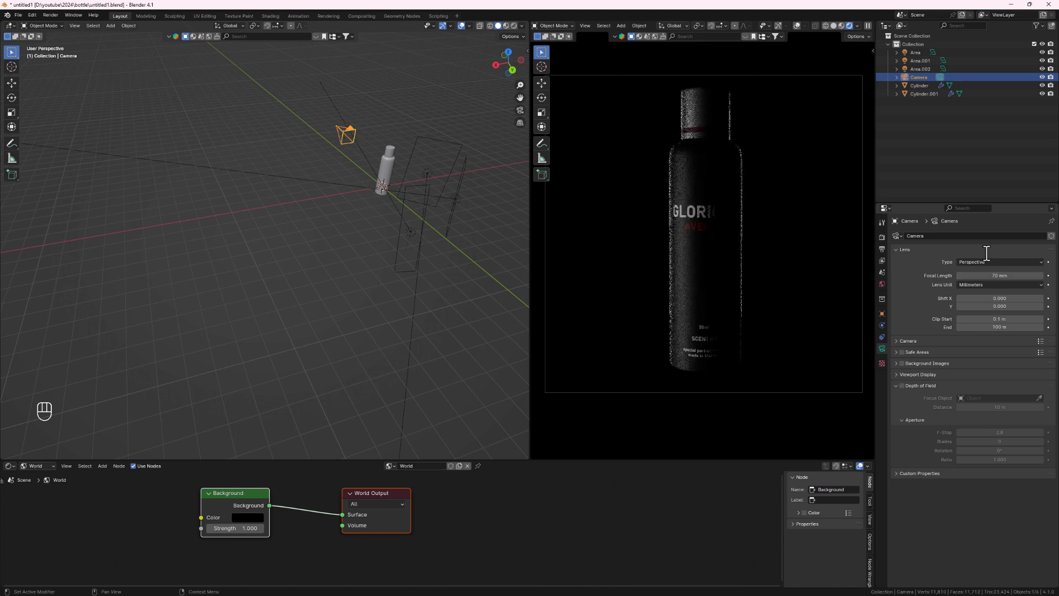
{"action": "scroll", "coordinate": [629, 224], "scroll_direction": "down", "scroll_amount": 1}
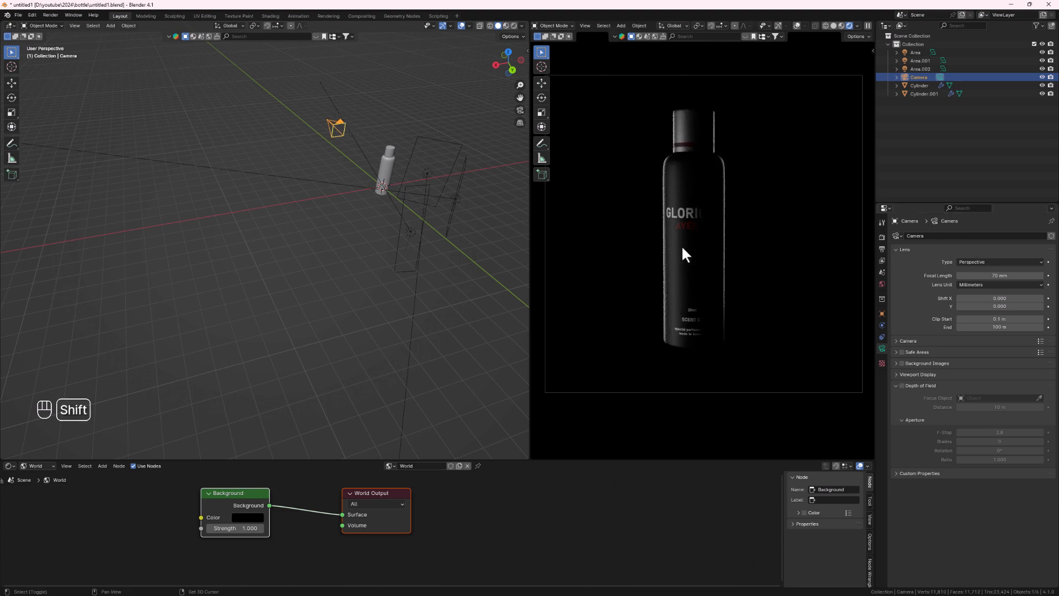
{"action": "middle_click_drag", "start_coordinate": [683, 249], "coordinate": [695, 248], "text": "shift"}
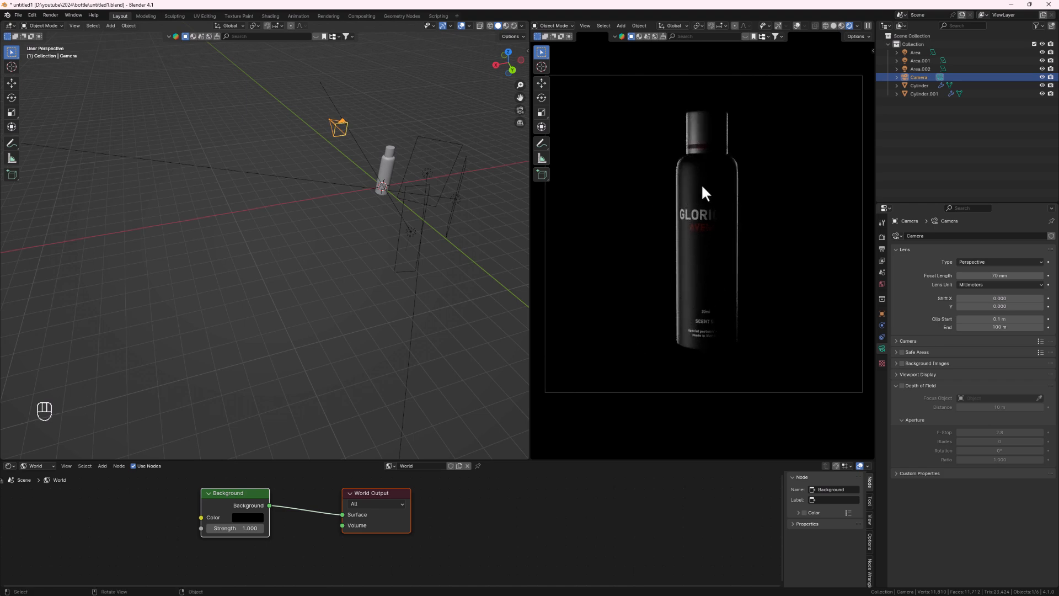
Step: Set the scene's color management look to High Contrast
{"action": "left_click", "coordinate": [882, 238]}
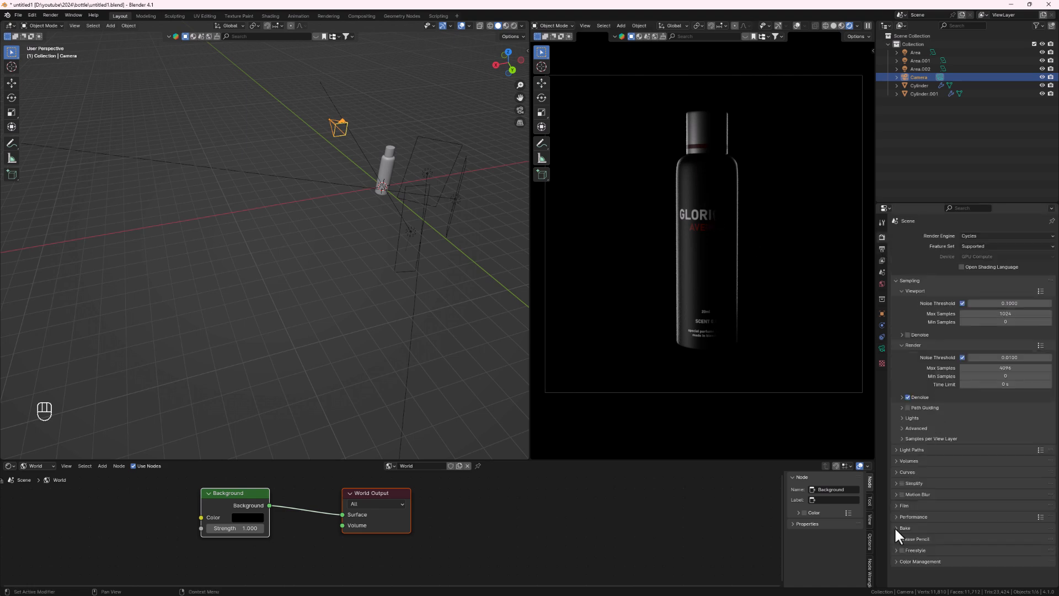
{"action": "left_click", "coordinate": [899, 561]}
{"action": "scroll", "coordinate": [938, 568], "scroll_direction": "down", "scroll_amount": 3}
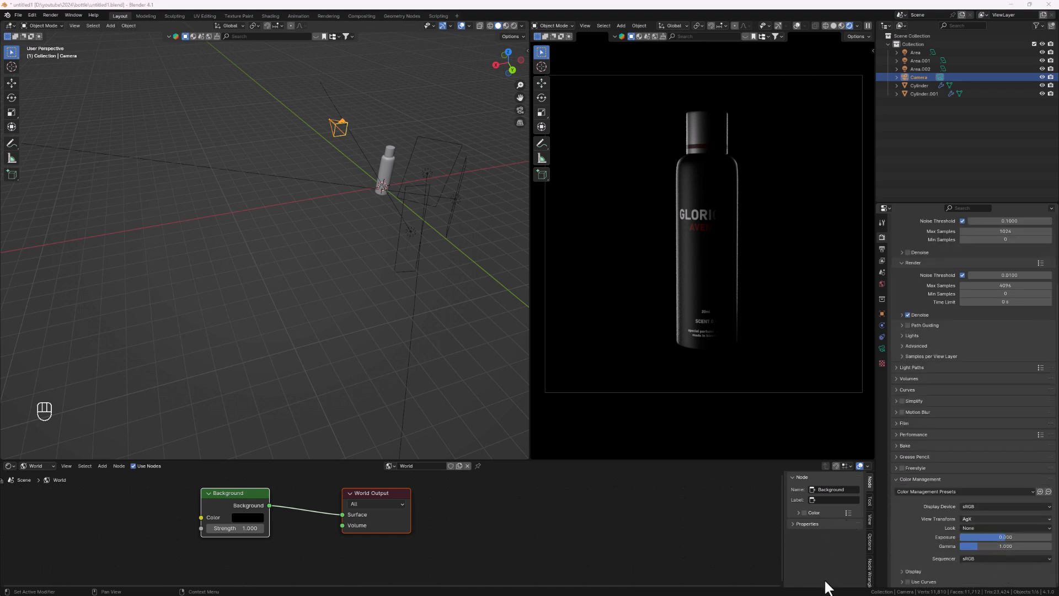
{"action": "left_click", "coordinate": [987, 526]}
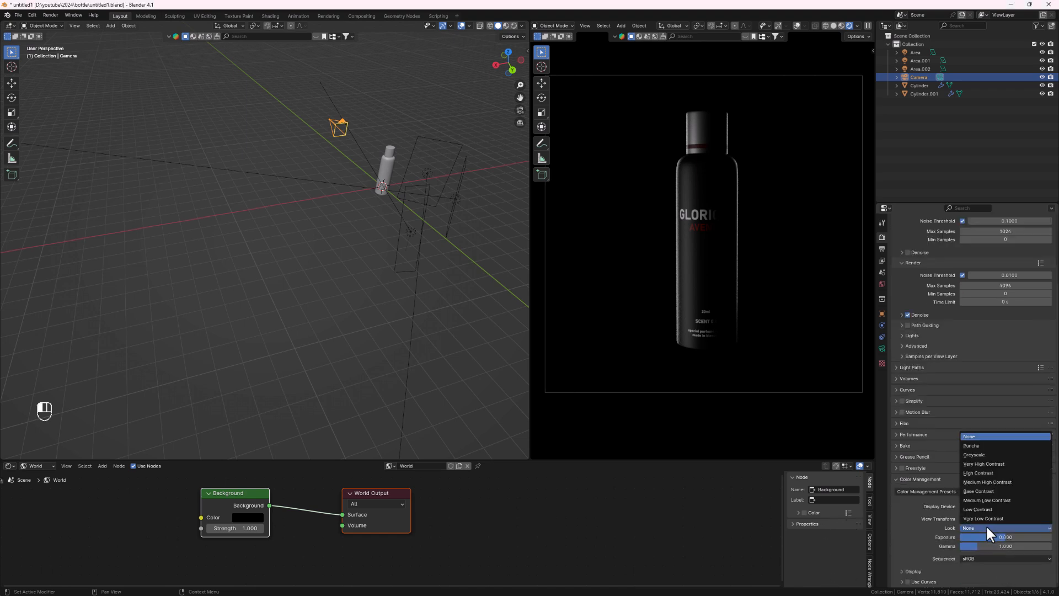
{"action": "left_click", "coordinate": [997, 474]}
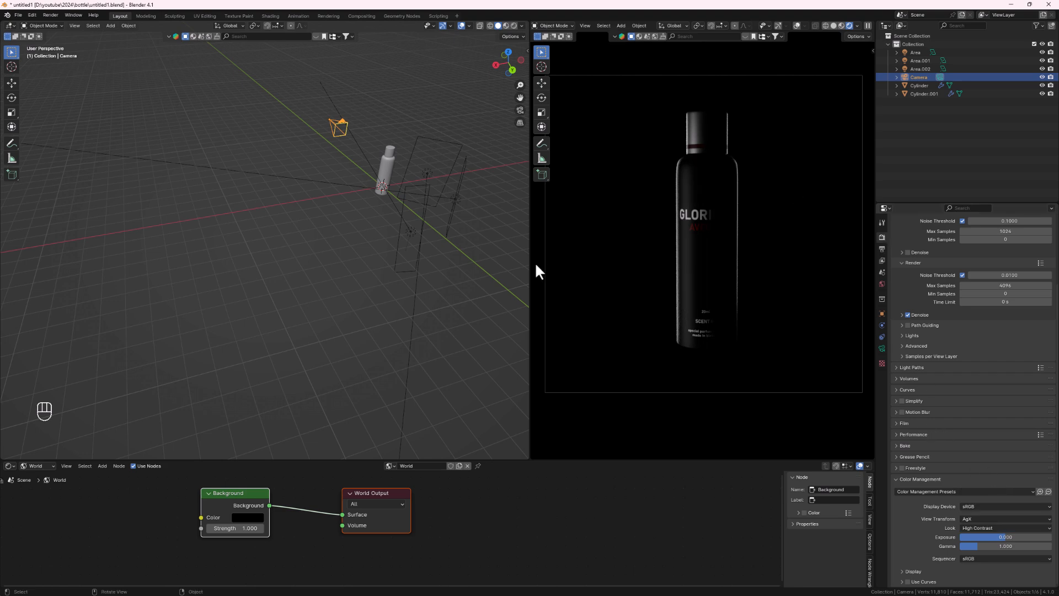
Step: Move the area light at the bottle's front side about 1.76 m along X, -0.06 m along Y and -0.50 m along Z
{"action": "middle_click_drag", "start_coordinate": [407, 197], "coordinate": [1, 191]}
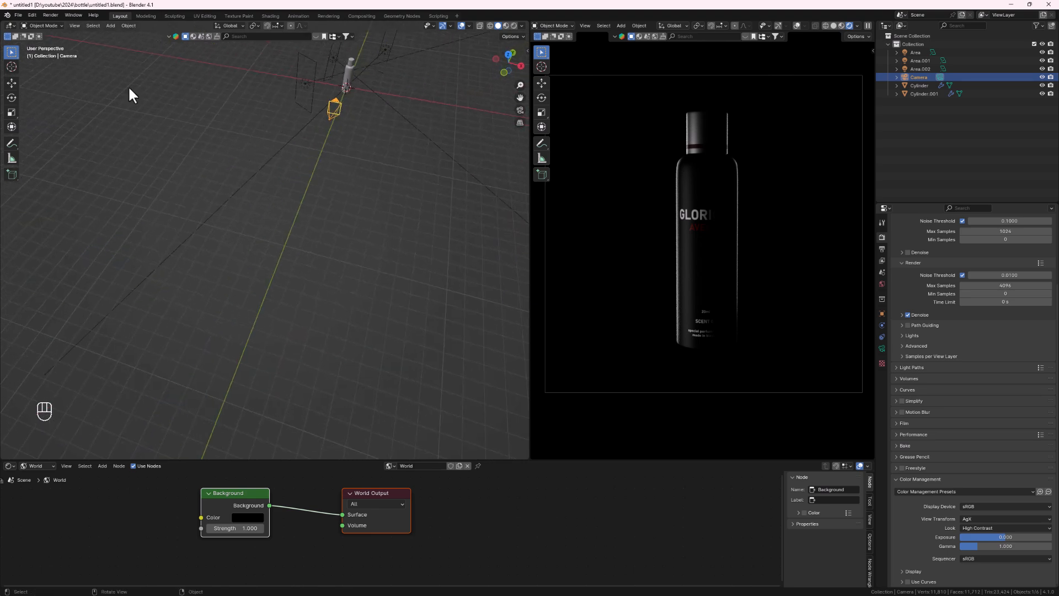
{"action": "left_click", "coordinate": [324, 113]}
{"action": "middle_click_drag", "start_coordinate": [325, 114], "coordinate": [369, 189], "text": "shift"}
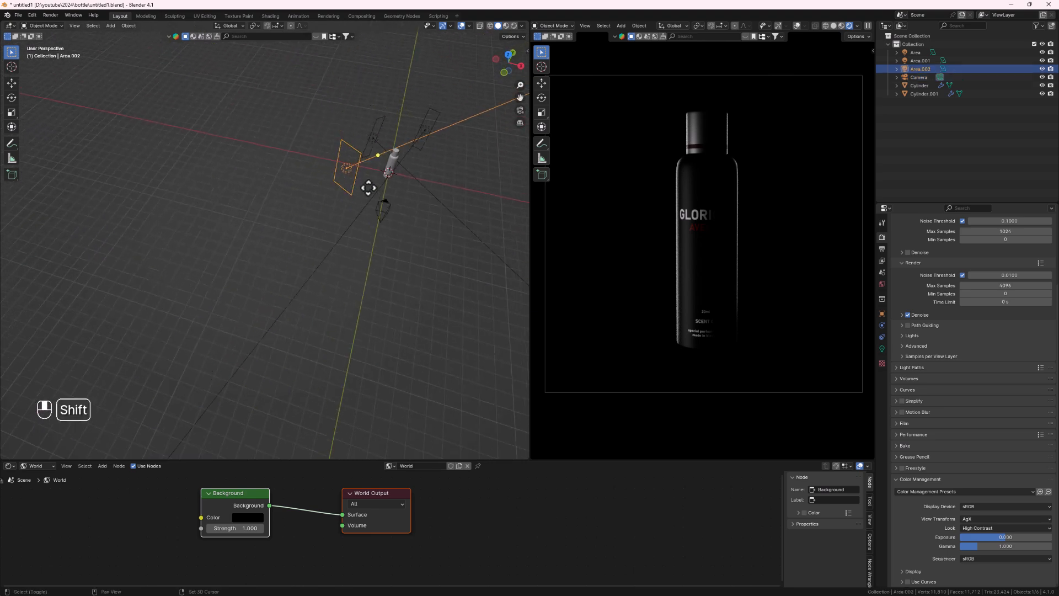
{"action": "key", "text": "g"}
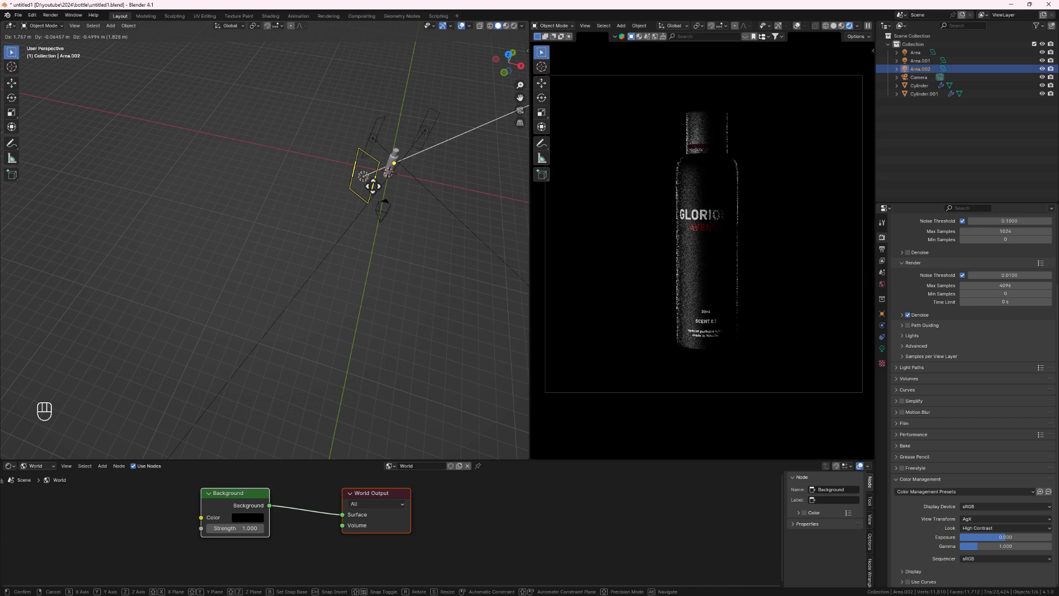
{"action": "left_click", "coordinate": [373, 186]}
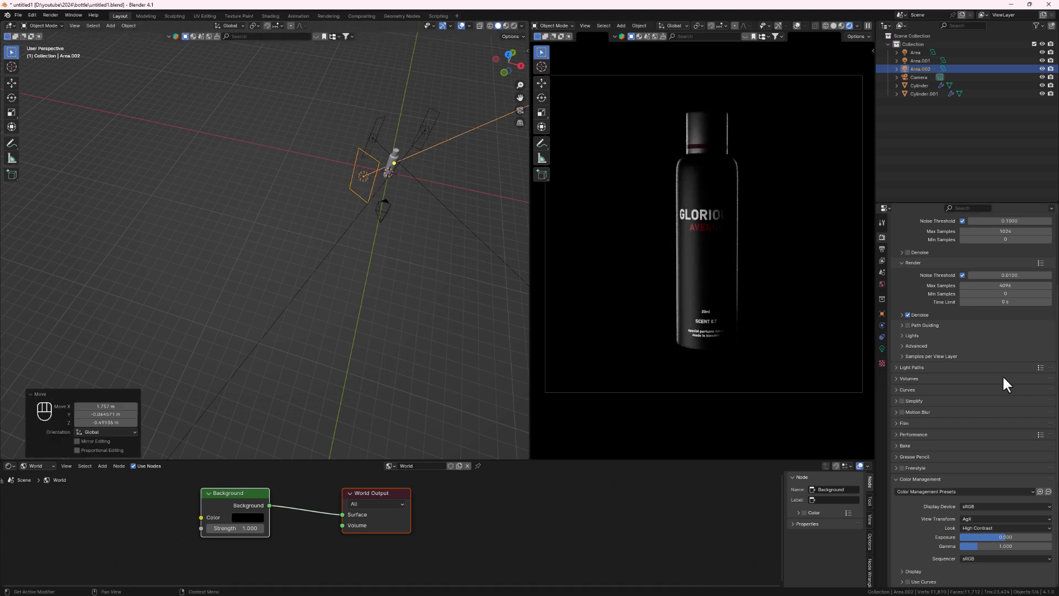
Step: Set the maximum samples for the final Cycles render to 100
{"action": "scroll", "coordinate": [1002, 375], "scroll_direction": "up", "scroll_amount": 4}
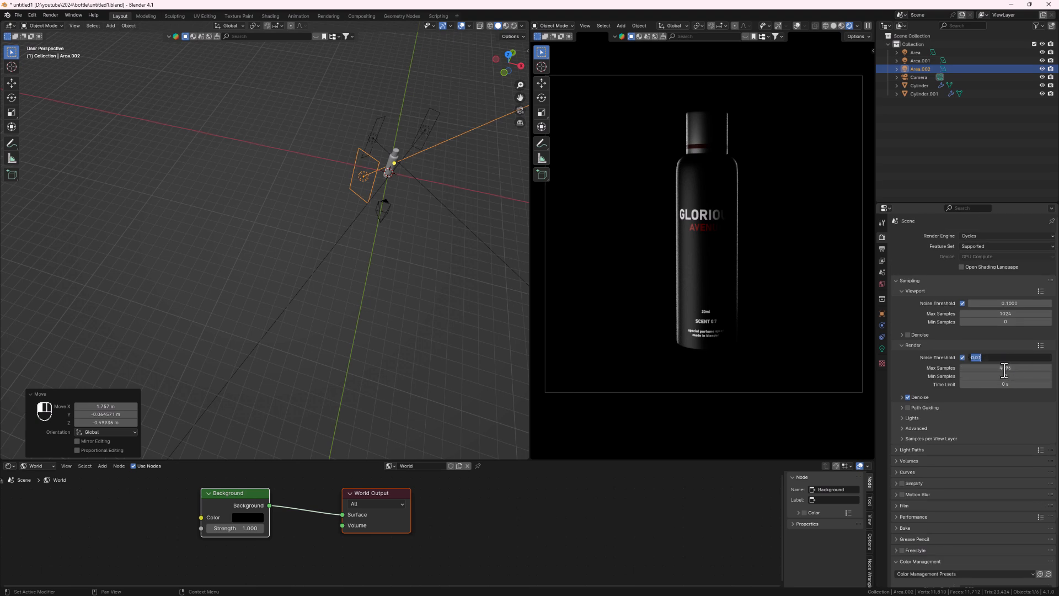
{"action": "left_click", "coordinate": [1005, 368]}
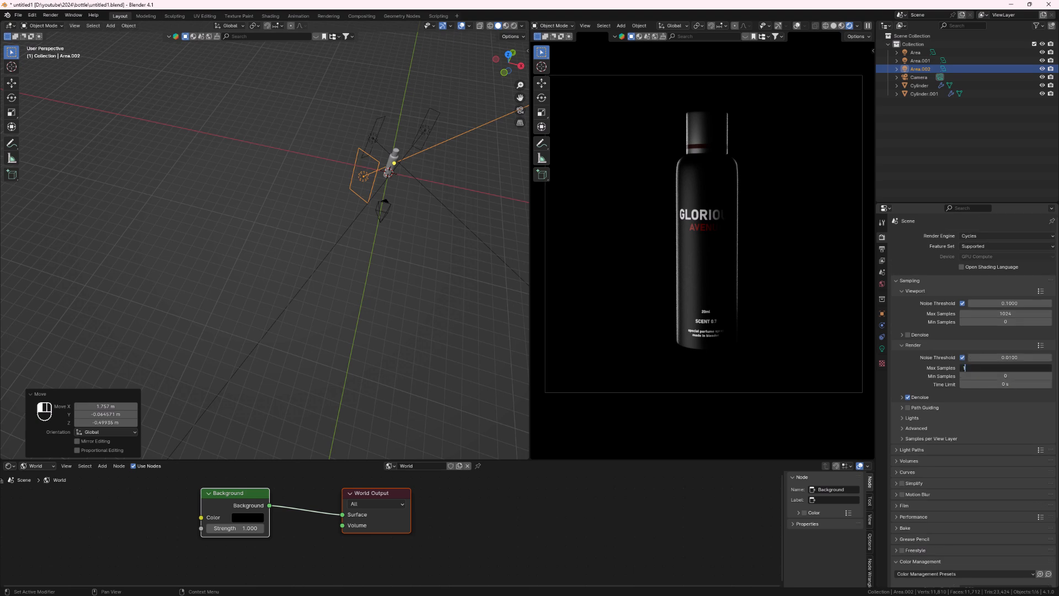
{"action": "key", "text": "ctrl"}
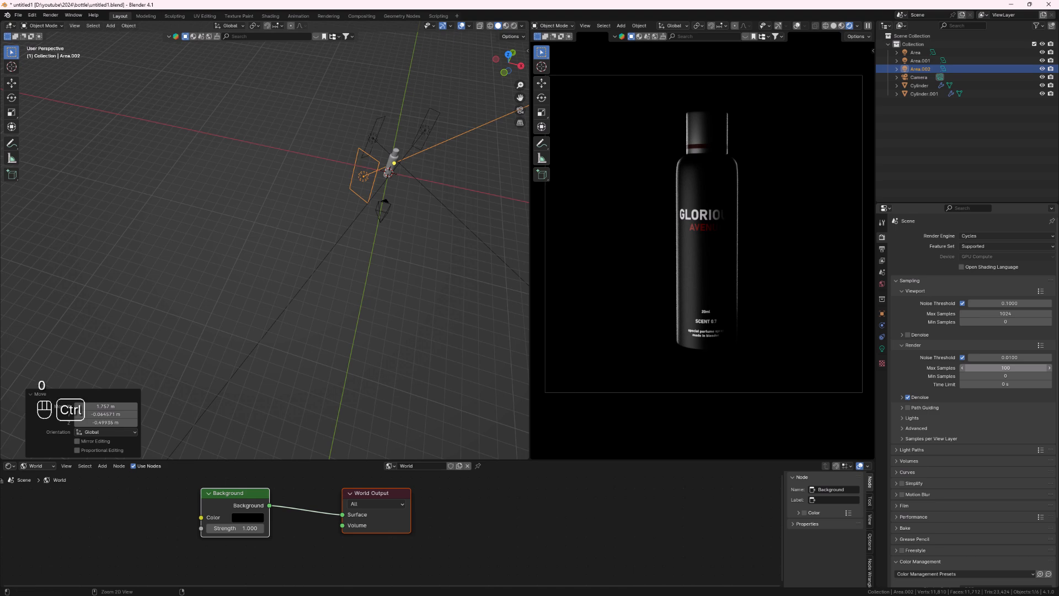
Step: Save the blend file and start rendering the still image from the camera
{"action": "key", "text": "ctrl+s"}
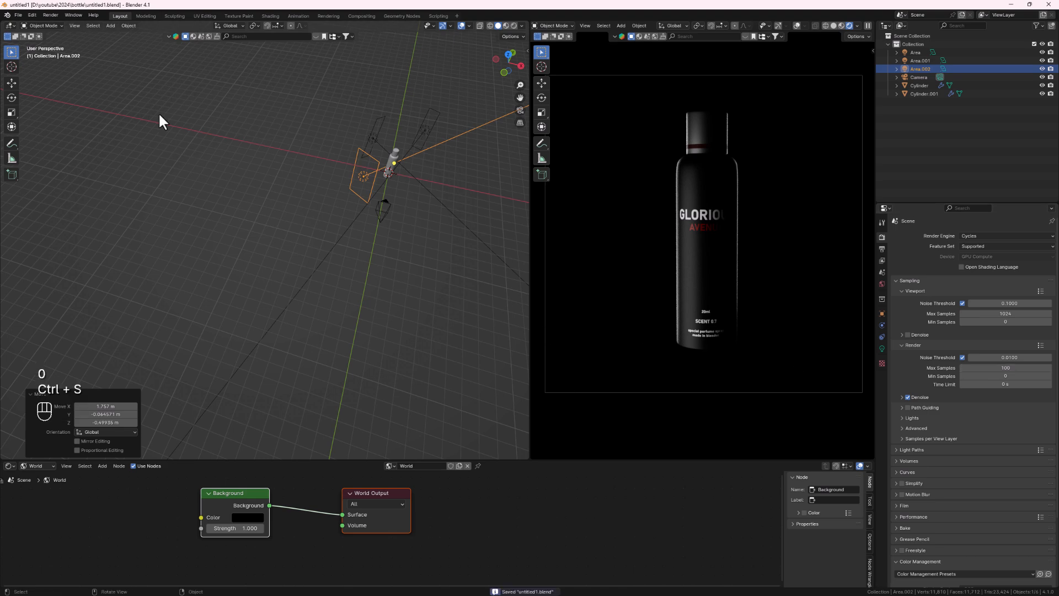
{"action": "left_click", "coordinate": [51, 15]}
{"action": "left_click", "coordinate": [61, 24]}
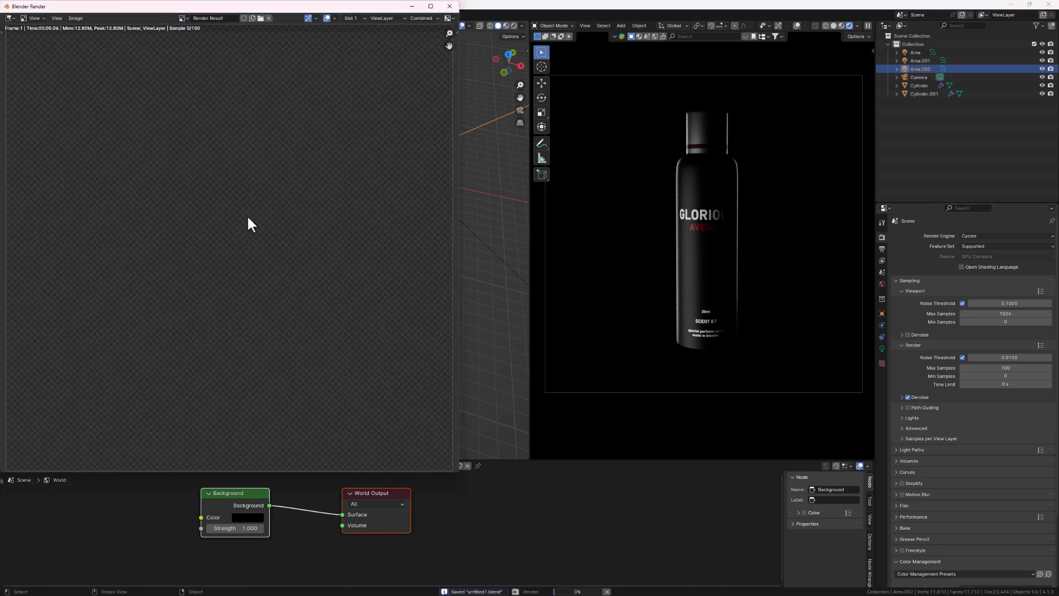